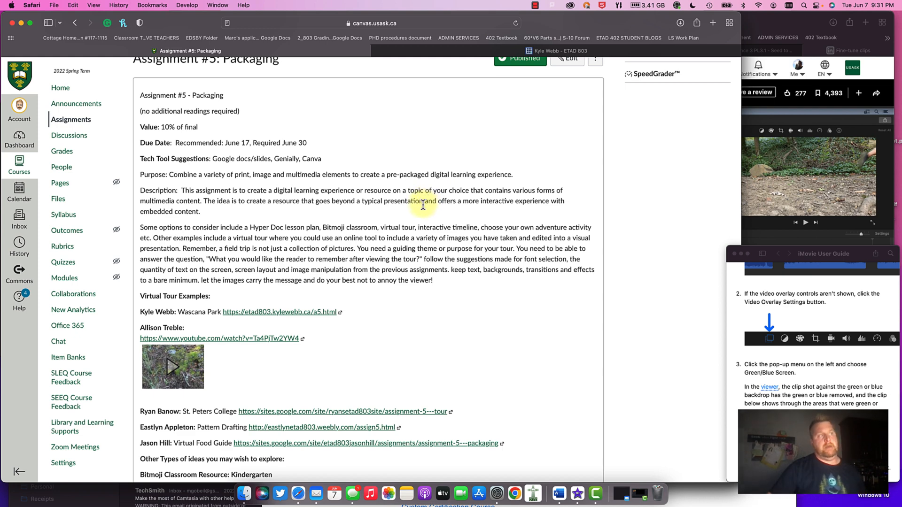
# Step: Review the Assignment #5 overview, highlighting the required due date and the Tech Tool Suggestions line
pyautogui.scroll(2, 426, 200)
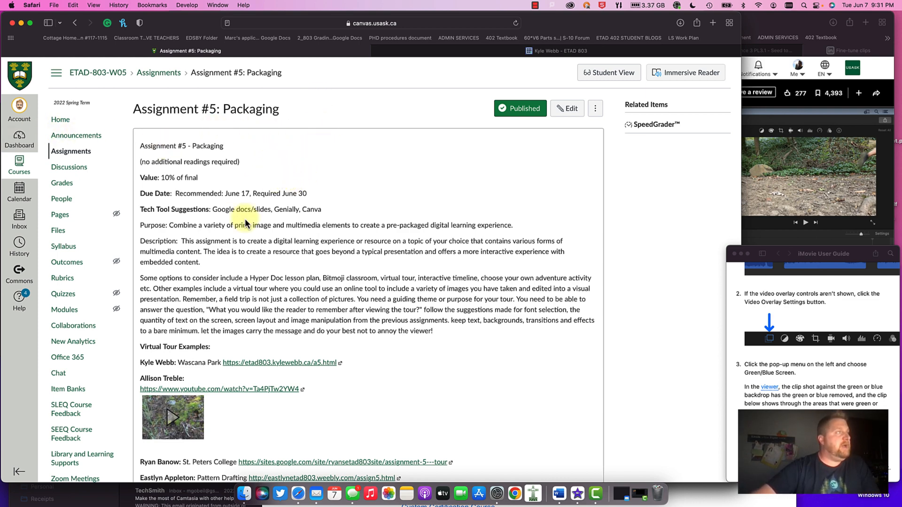
pyautogui.scroll(-1, 243, 219)
pyautogui.scroll(-3, 317, 207)
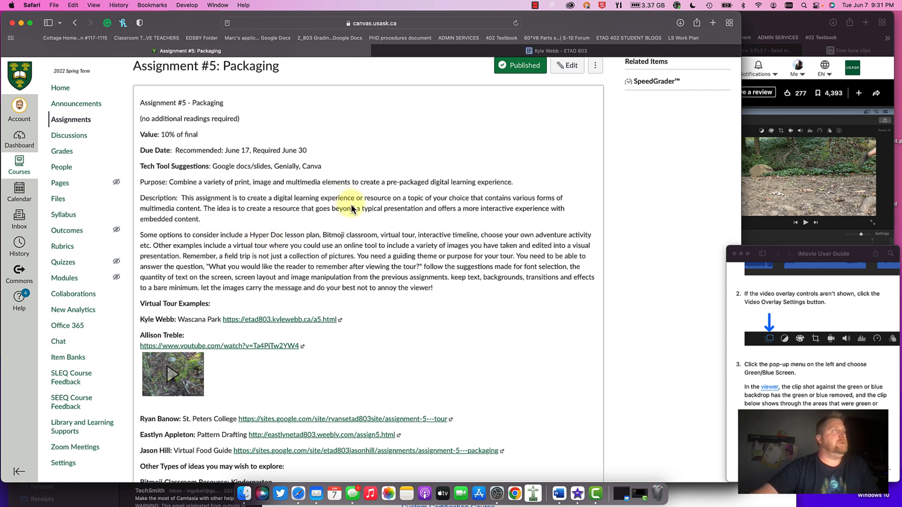
pyautogui.scroll(-1, 351, 210)
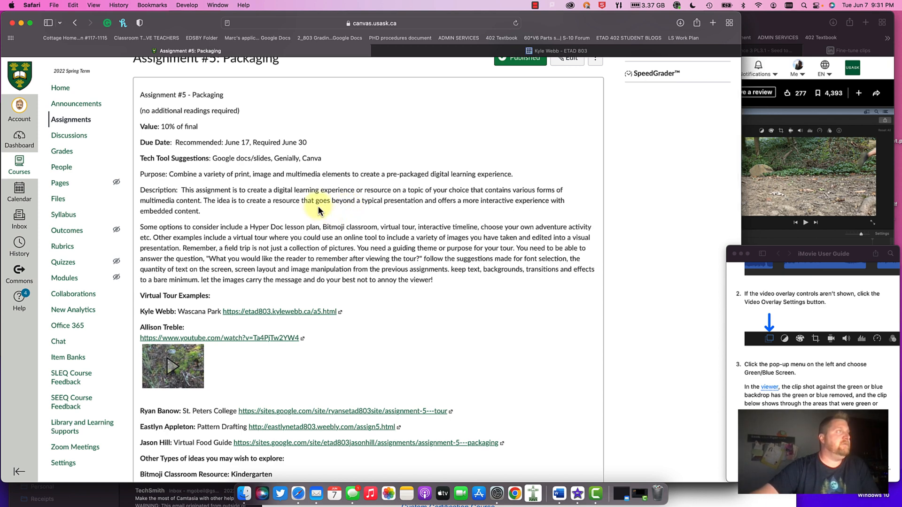
pyautogui.scroll(-1, 244, 155)
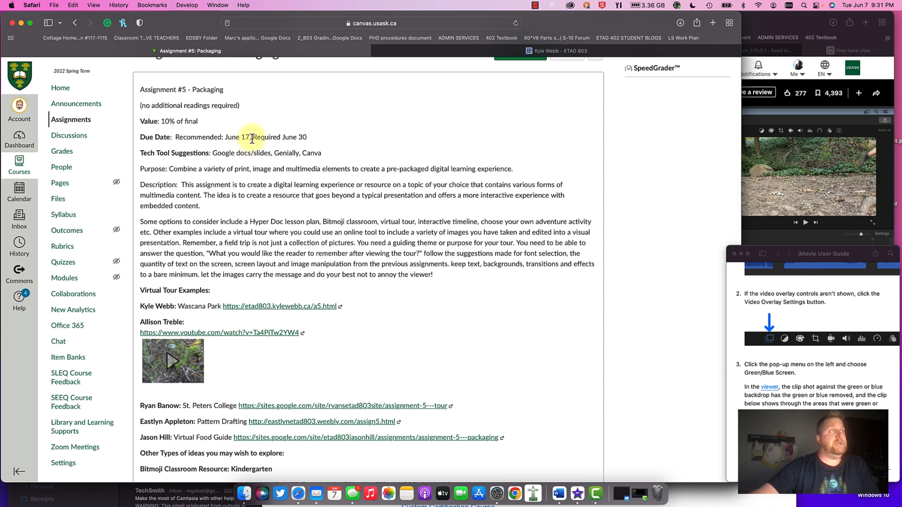
pyautogui.moveTo(251, 138); pyautogui.dragTo(328, 141)
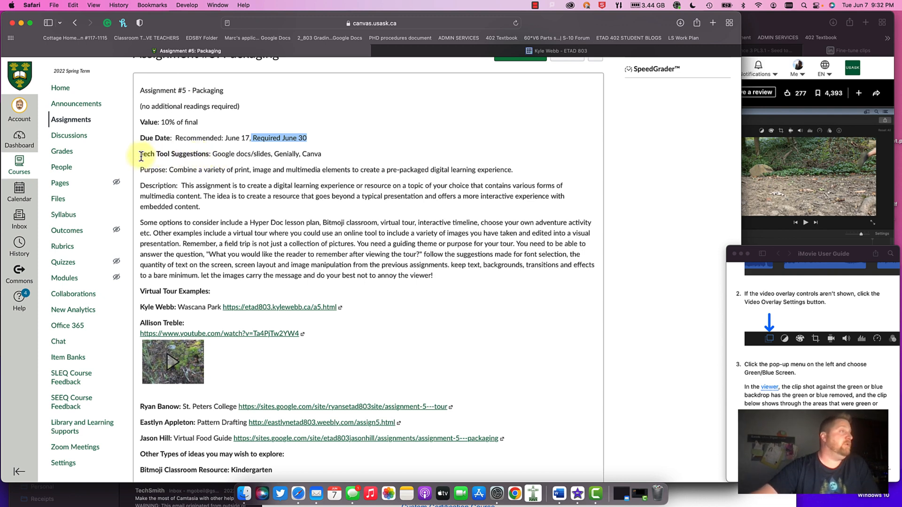
pyautogui.moveTo(141, 156); pyautogui.dragTo(325, 155)
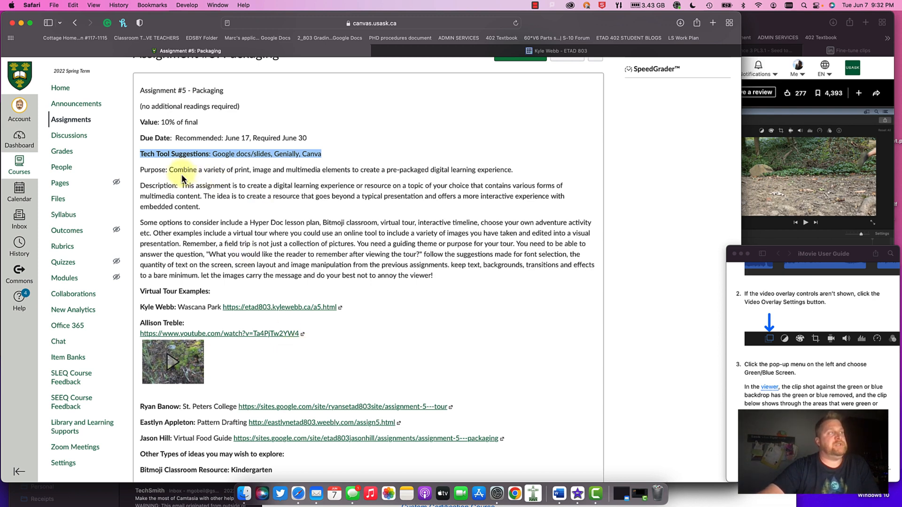
# Step: Highlight the assignment's Purpose line and the full Description paragraph in turn
pyautogui.moveTo(181, 173); pyautogui.dragTo(551, 170)
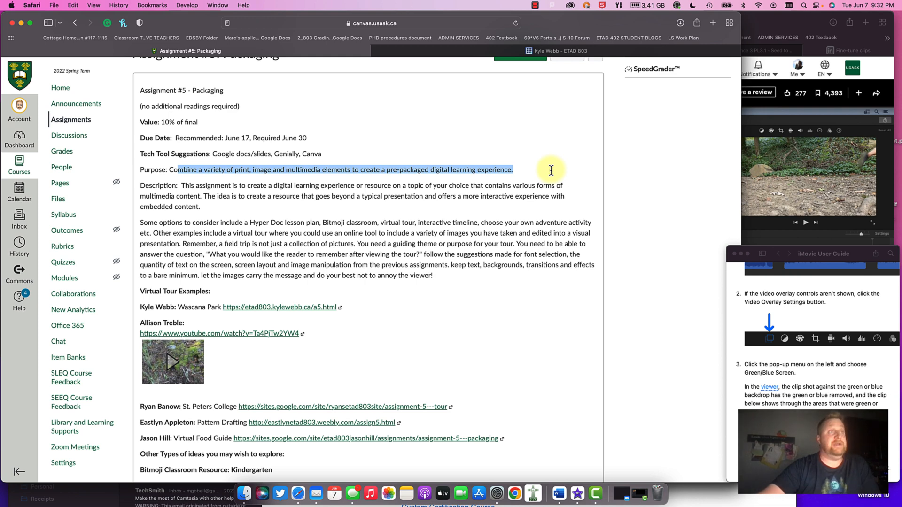
pyautogui.click(551, 170)
pyautogui.moveTo(533, 171); pyautogui.dragTo(125, 163)
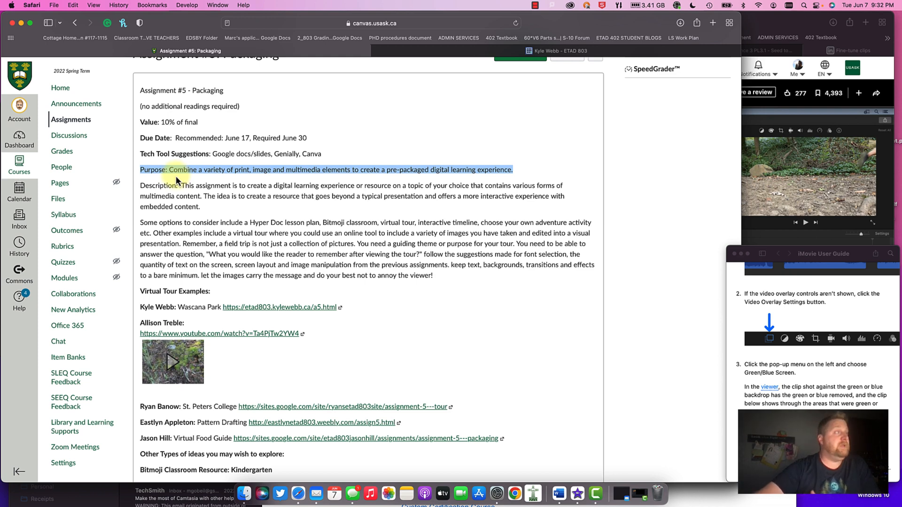
pyautogui.moveTo(182, 187); pyautogui.dragTo(223, 210)
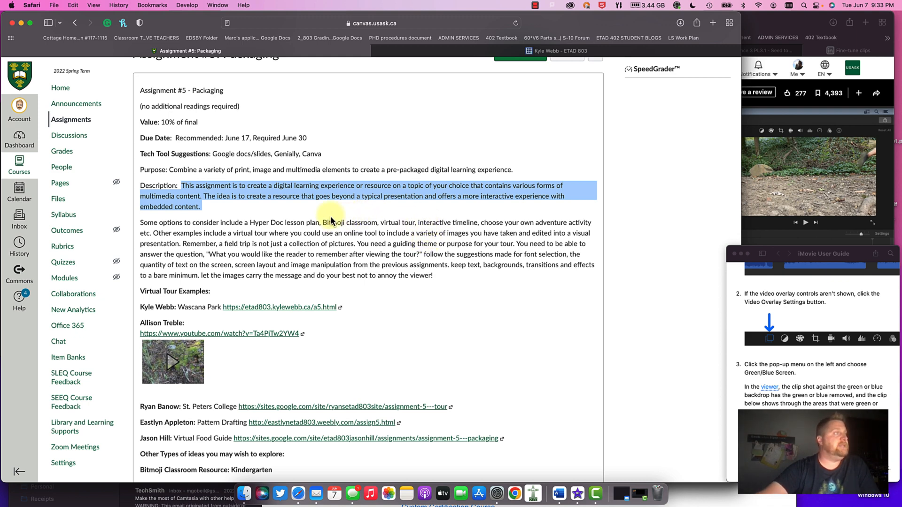
# Step: Highlight the whole paragraph of options to consider and look over the virtual tour examples beneath it
pyautogui.scroll(-2, 184, 223)
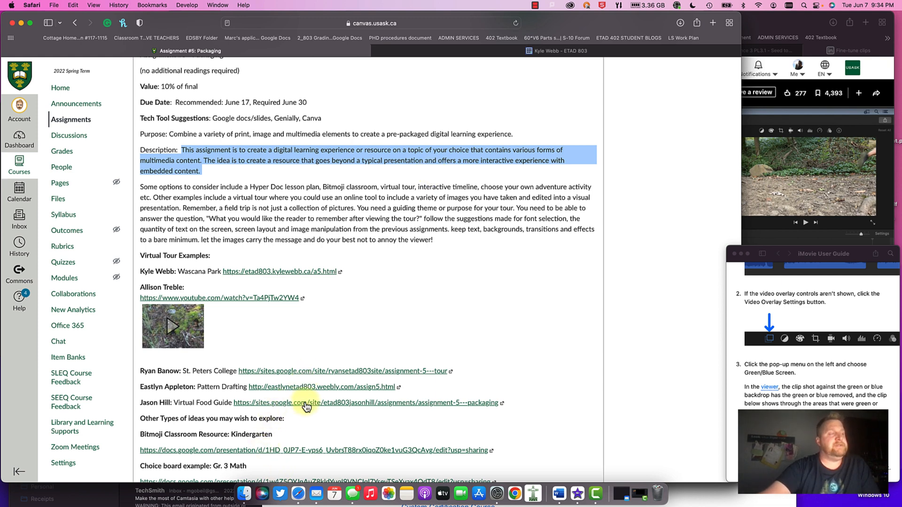
pyautogui.scroll(-1, 305, 404)
pyautogui.scroll(-1, 307, 401)
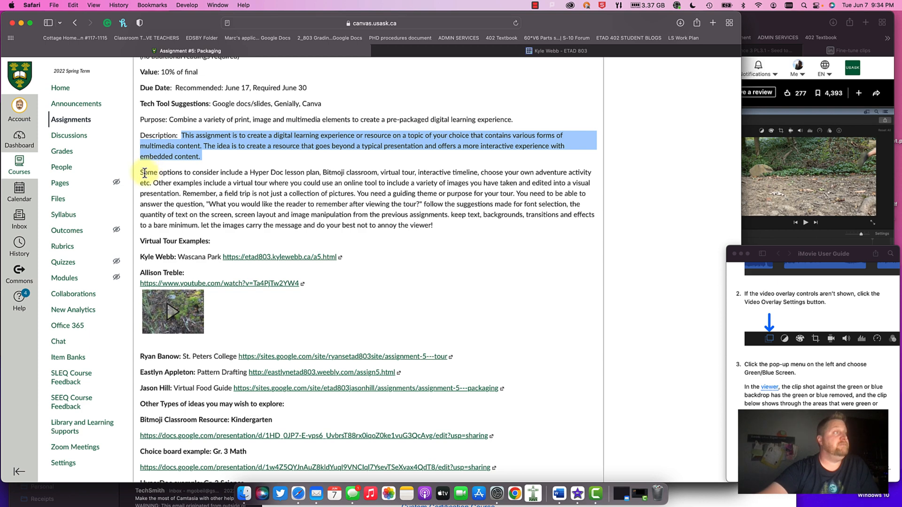
pyautogui.moveTo(141, 172); pyautogui.dragTo(459, 228)
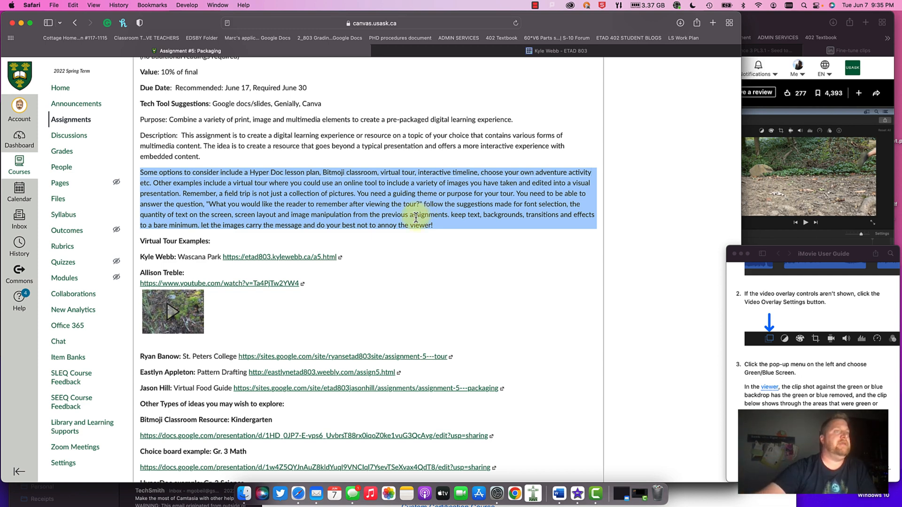
pyautogui.scroll(-2, 229, 230)
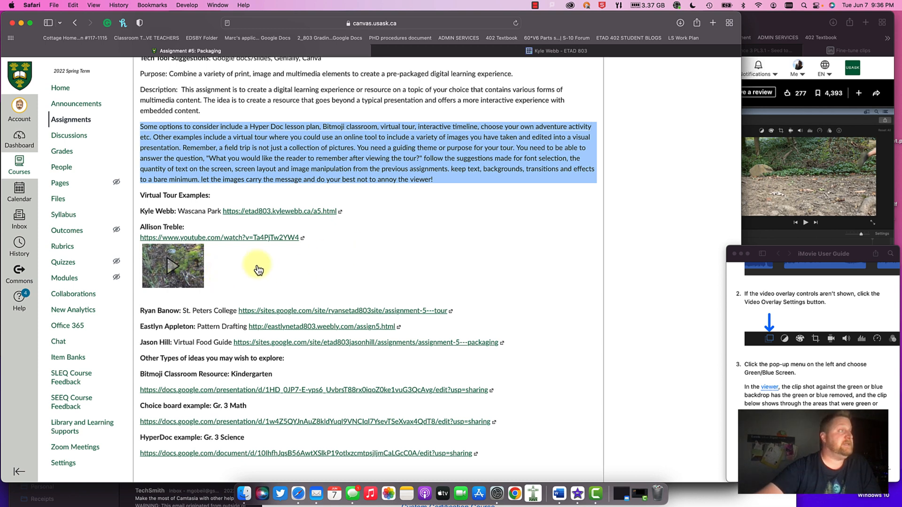
pyautogui.scroll(-1, 254, 269)
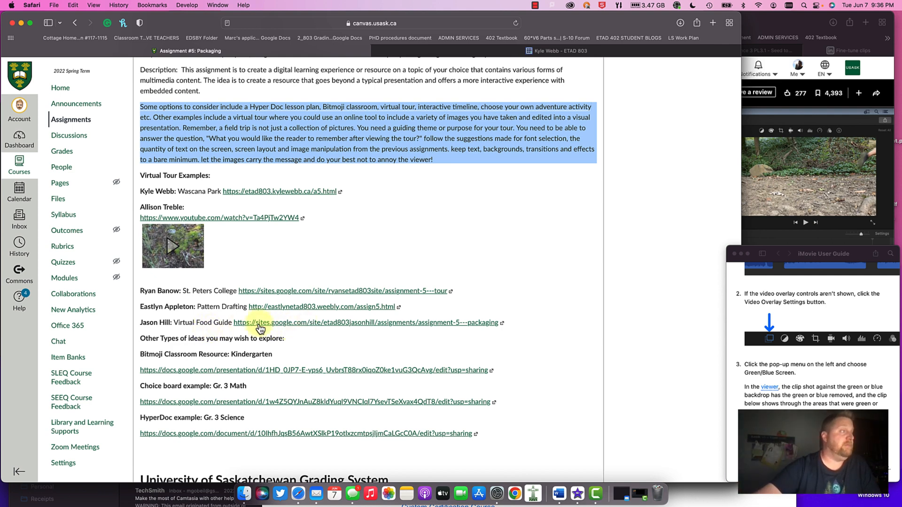
# Step: Highlight the other types of ideas, from Bitmoji Classroom Resource to the HyperDoc example, and clear the selection
pyautogui.scroll(-1, 145, 345)
pyautogui.scroll(-2, 144, 349)
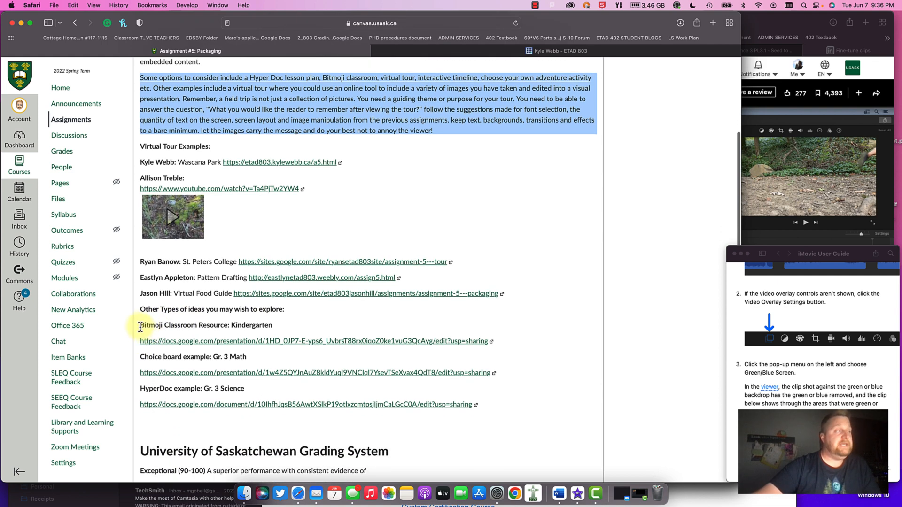
pyautogui.moveTo(140, 324); pyautogui.dragTo(275, 388)
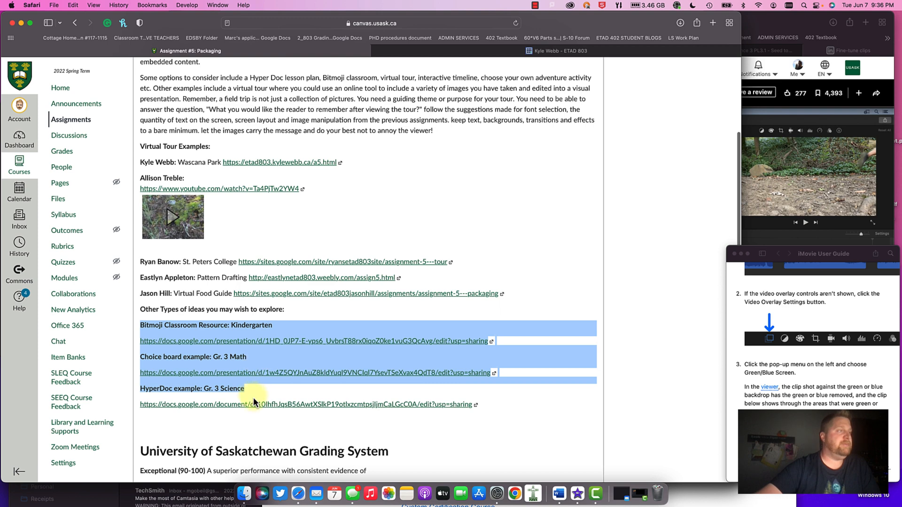
pyautogui.click(264, 391)
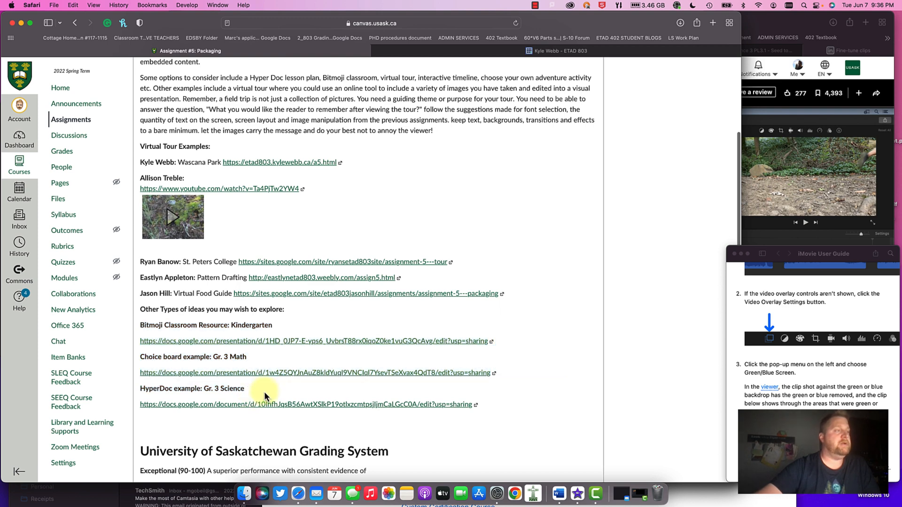
# Step: Open the Kindergarten Bitmoji Classroom Resource link and view slides 2 through 6 of the presentation
pyautogui.click(301, 343)
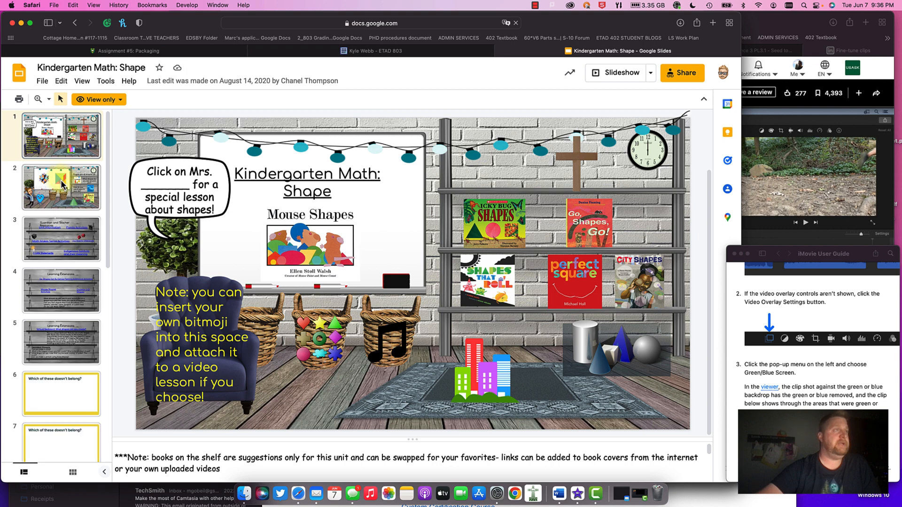
pyautogui.click(63, 184)
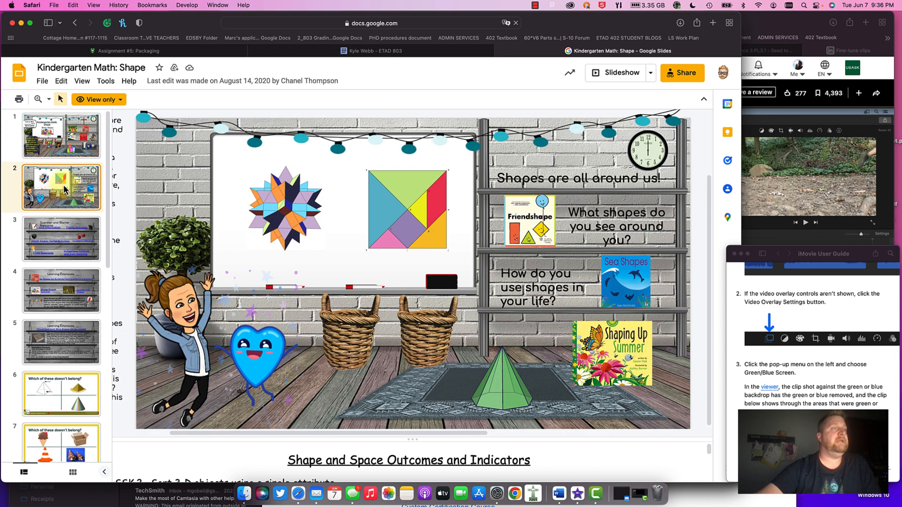
pyautogui.click(69, 246)
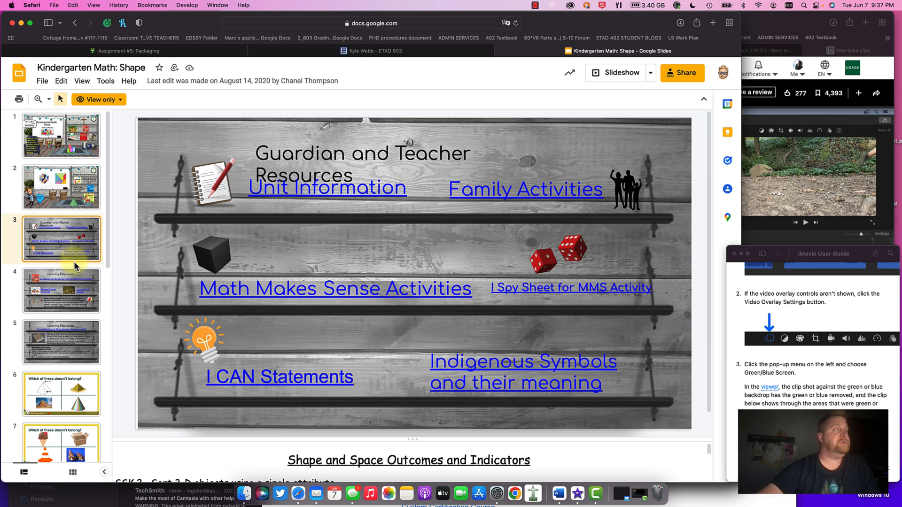
pyautogui.click(63, 294)
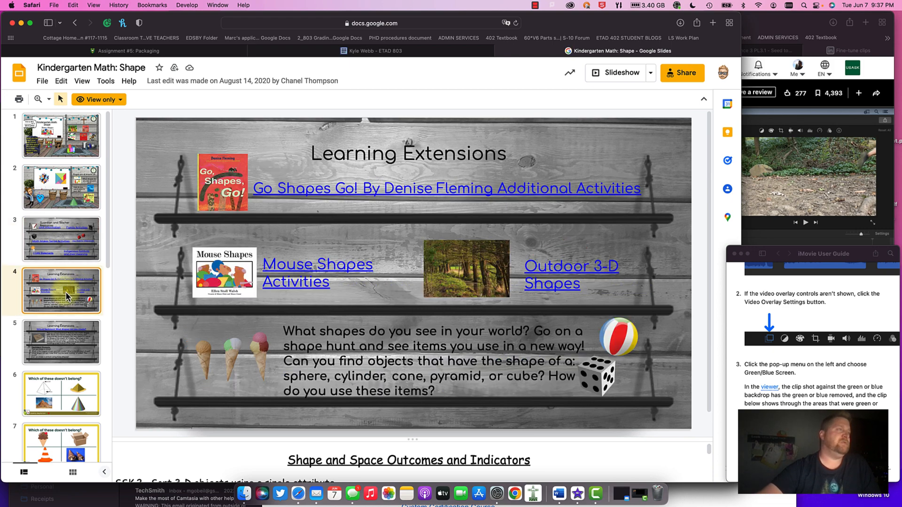
pyautogui.click(72, 340)
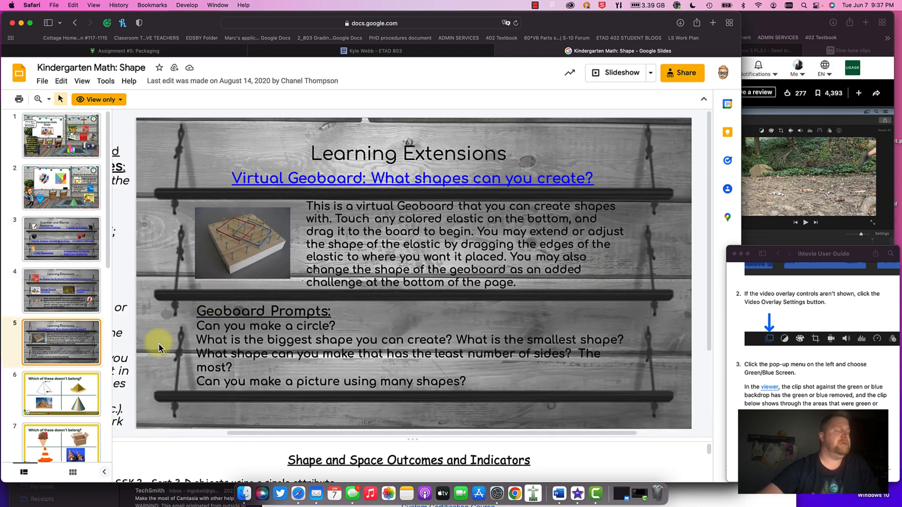
pyautogui.click(52, 387)
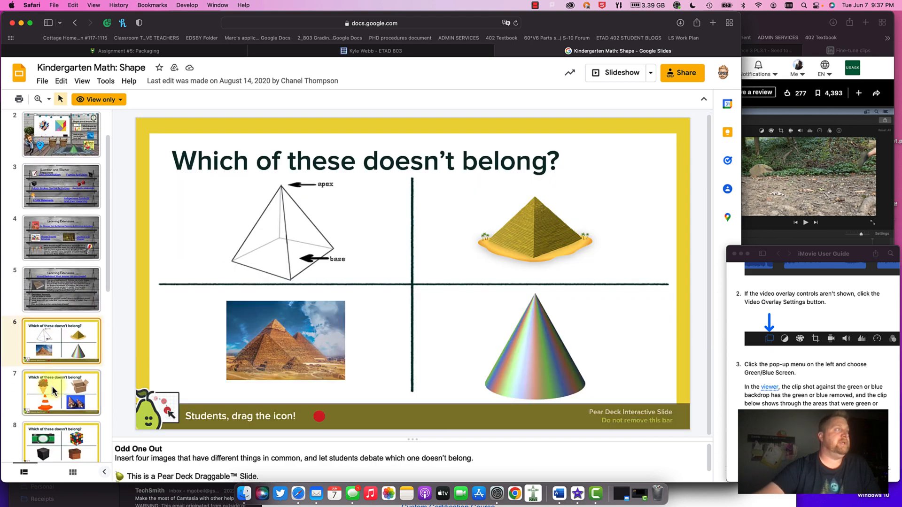
# Step: Look through the remaining slide thumbnails, present the deck from slide 1, exit the slideshow and select the music basket
pyautogui.scroll(-3, 47, 282)
pyautogui.scroll(-3, 27, 170)
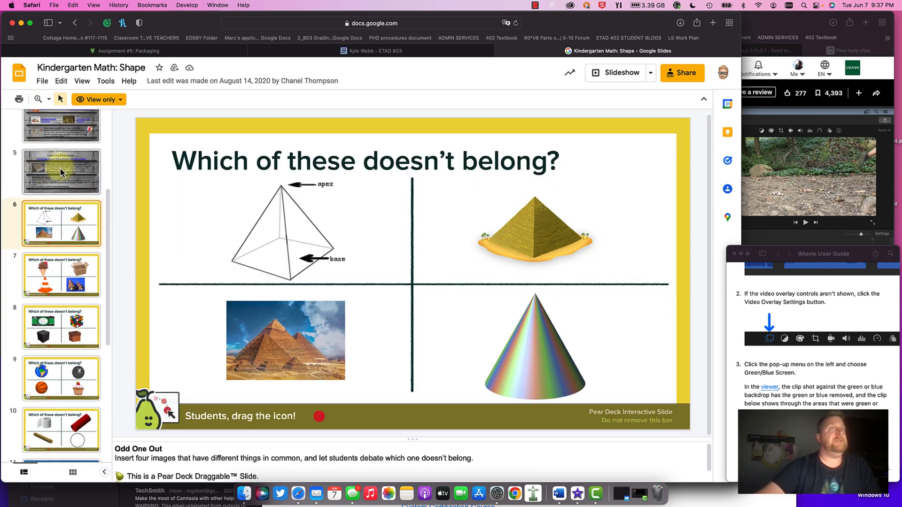
pyautogui.scroll(5, 71, 211)
pyautogui.click(71, 132)
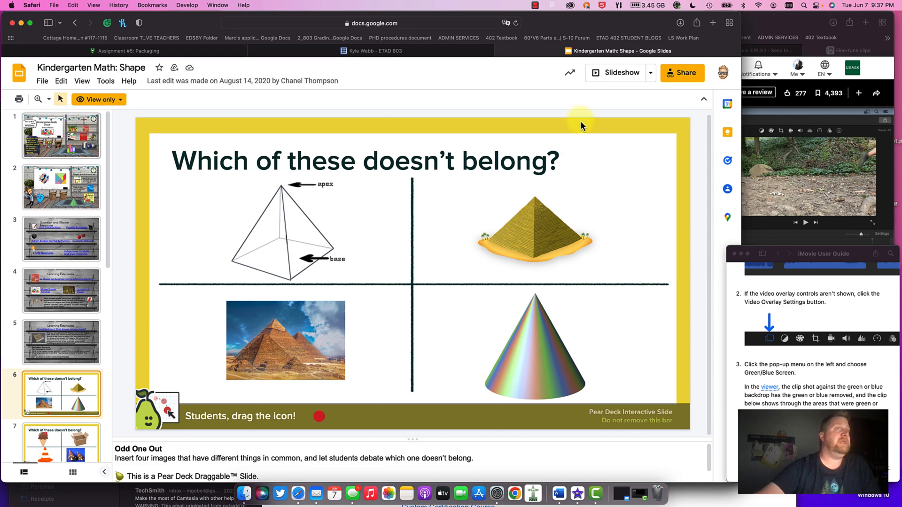
pyautogui.click(616, 72)
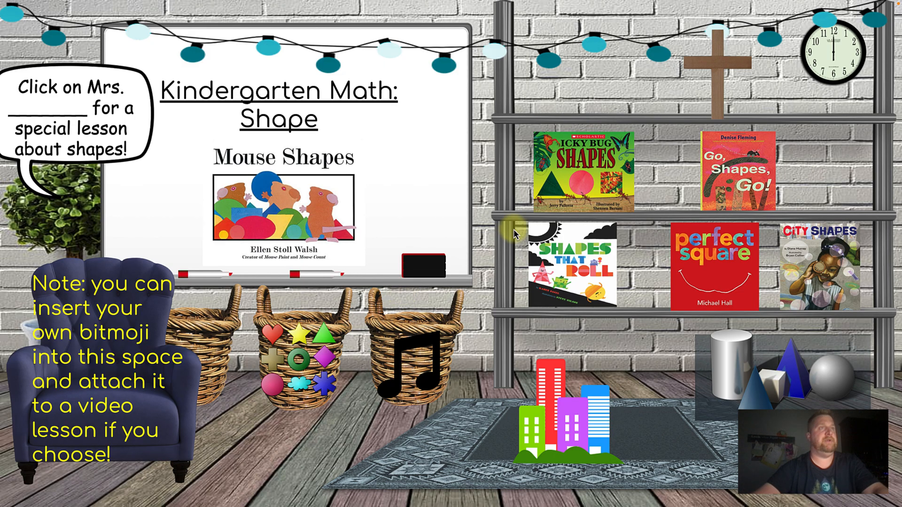
pyautogui.press('Escape')
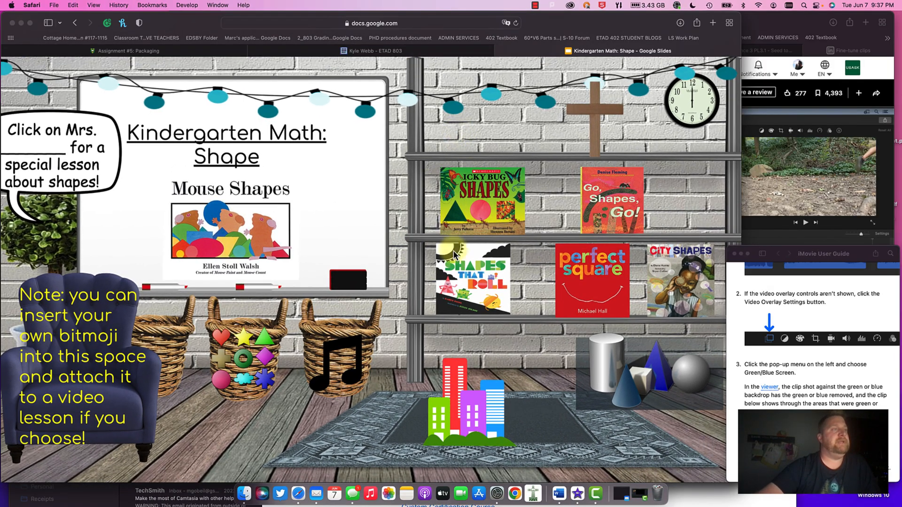
pyautogui.press('Escape')
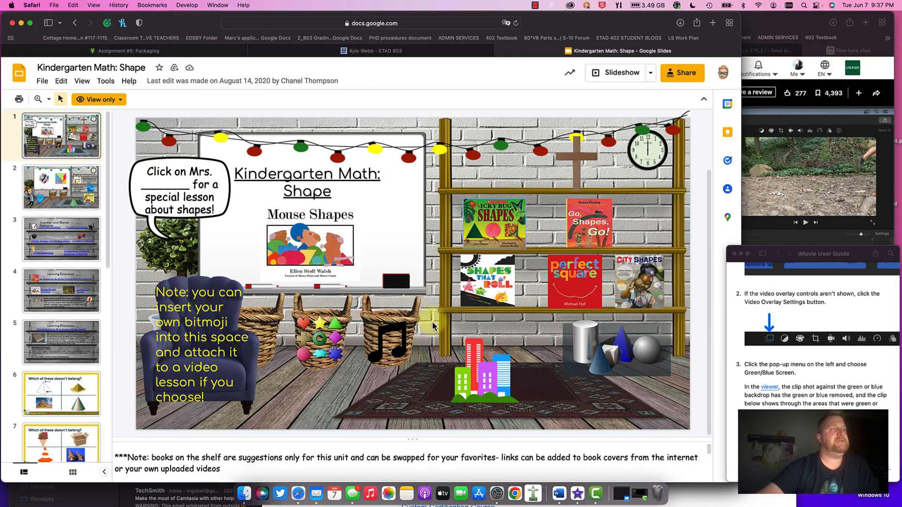
pyautogui.click(371, 362)
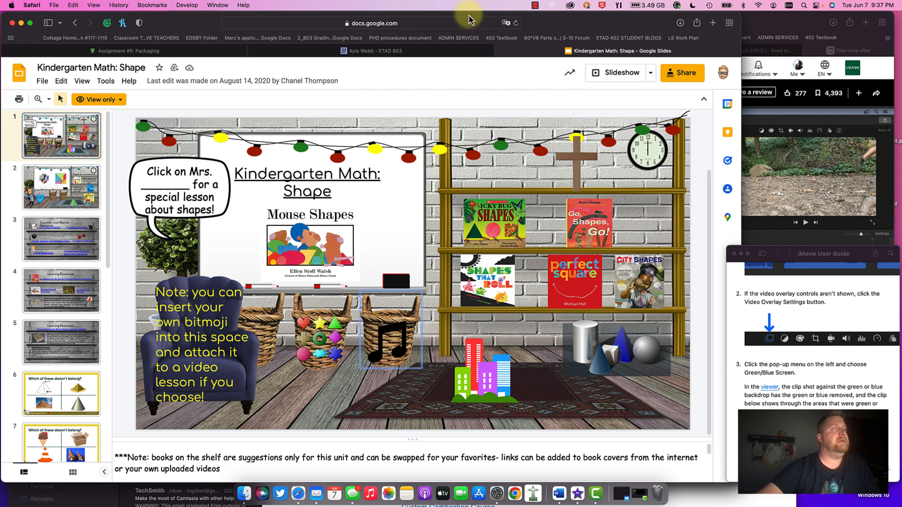
# Step: Switch back to the Assignment #5: Packaging page at the paragraph of options to consider
pyautogui.click(406, 53)
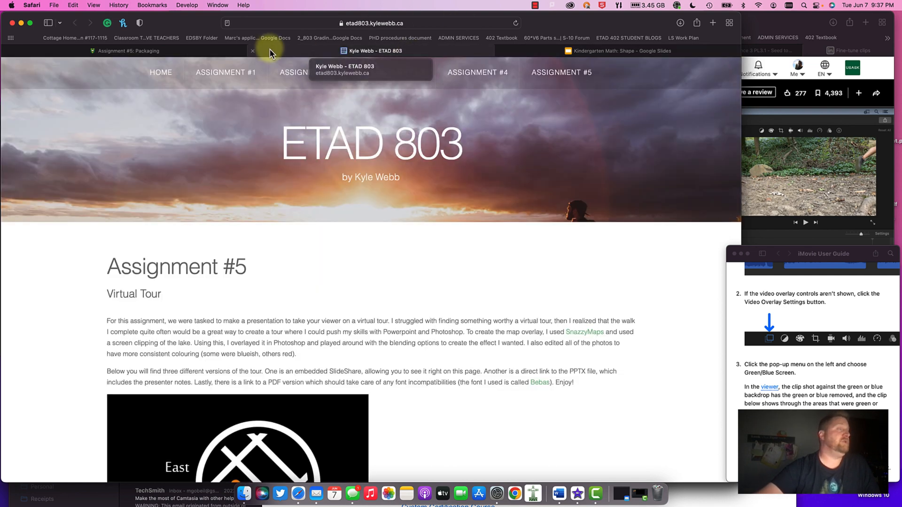
pyautogui.click(224, 52)
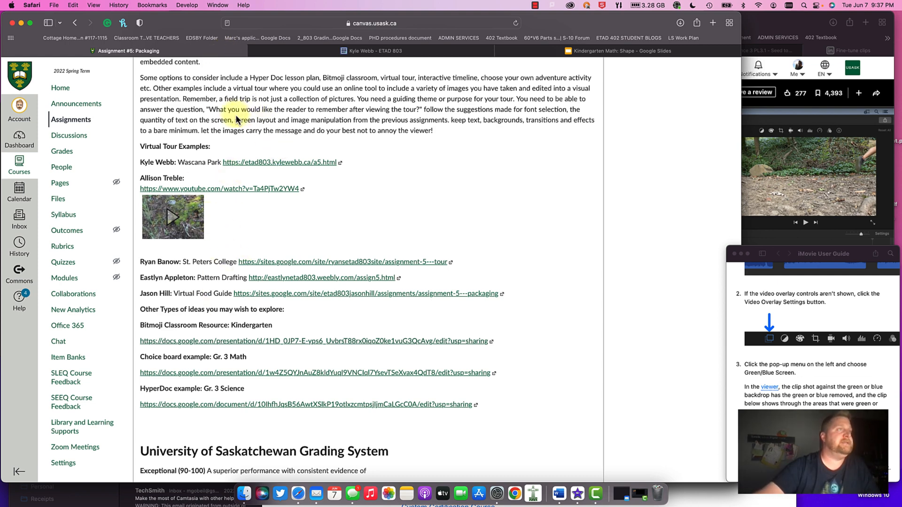
pyautogui.moveTo(235, 120); pyautogui.dragTo(483, 137)
pyautogui.click(488, 145)
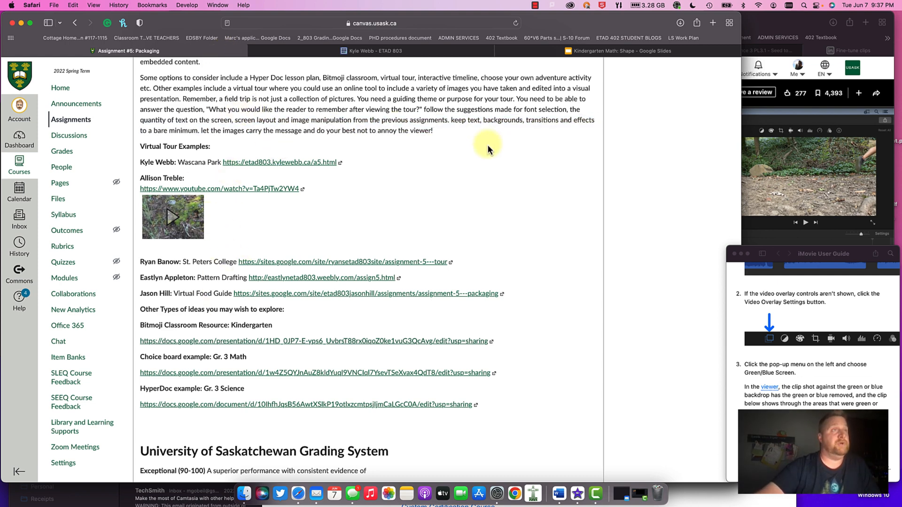
# Step: Find the University of Saskatchewan Grading System section and highlight its heading through the Exceptional (90-100) line
pyautogui.scroll(-3, 412, 174)
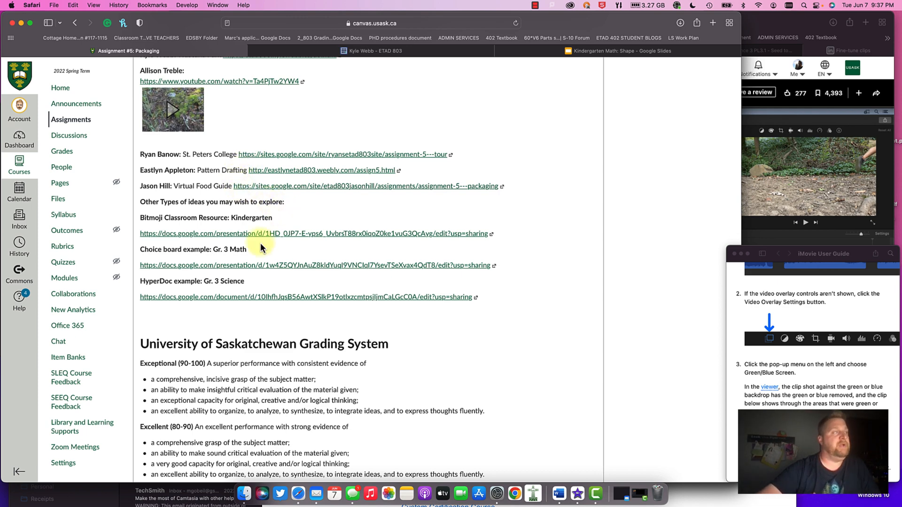
pyautogui.scroll(-3, 282, 300)
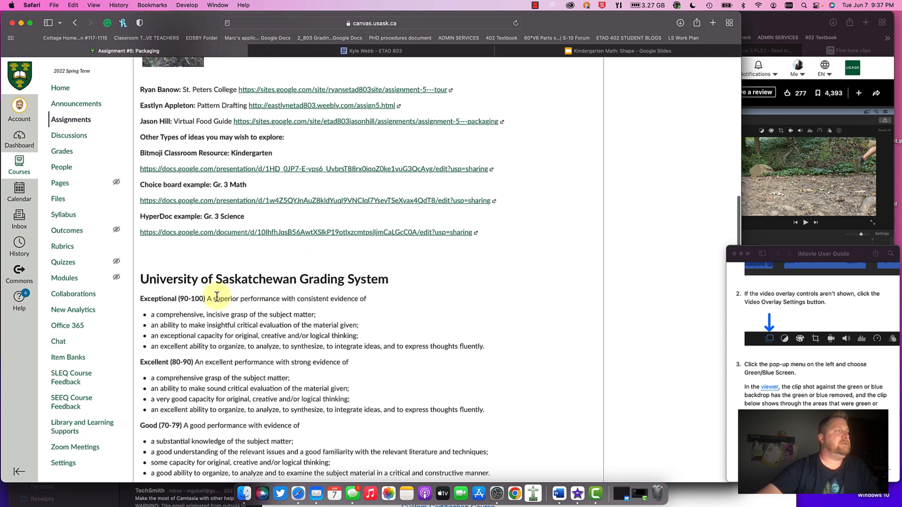
pyautogui.scroll(-1, 216, 296)
pyautogui.moveTo(141, 264); pyautogui.dragTo(374, 284)
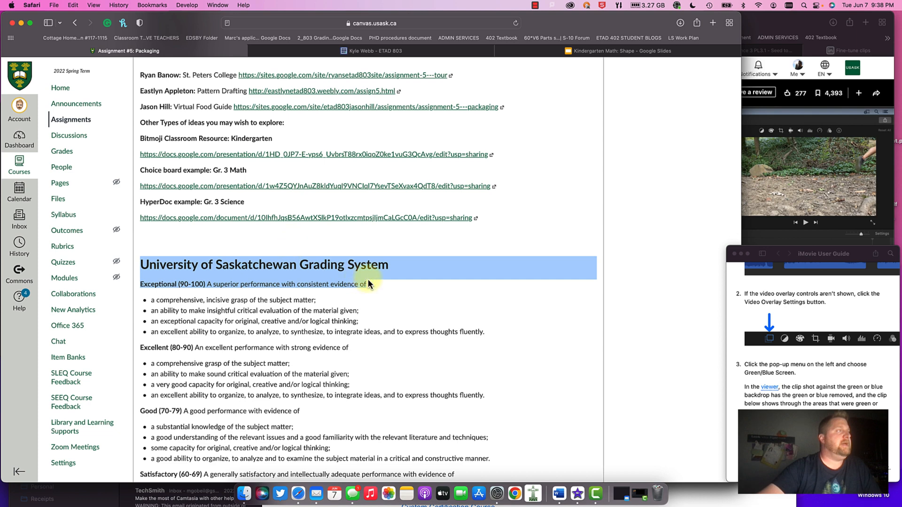
# Step: Review the University of Saskatchewan Grading System from Exceptional (90-100) to Failure <50, highlighting its heading, and return to the page's start
pyautogui.scroll(-3, 383, 278)
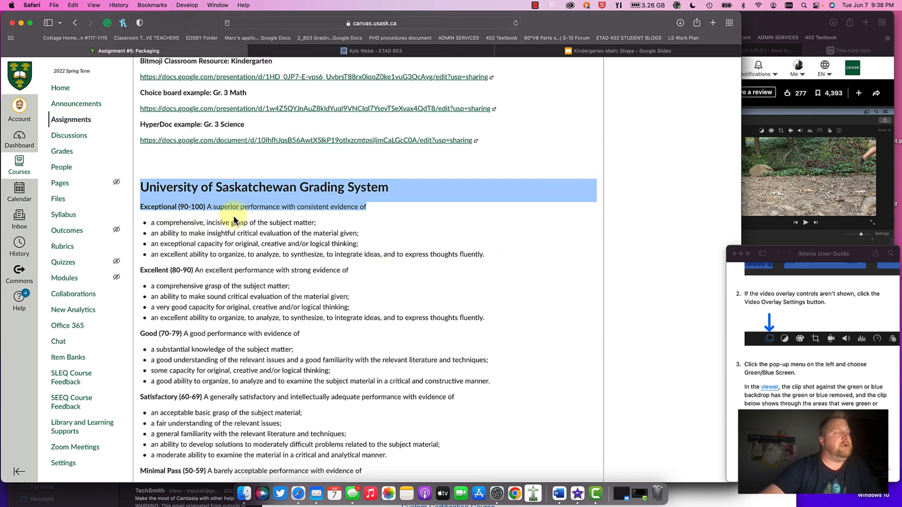
pyautogui.click(226, 202)
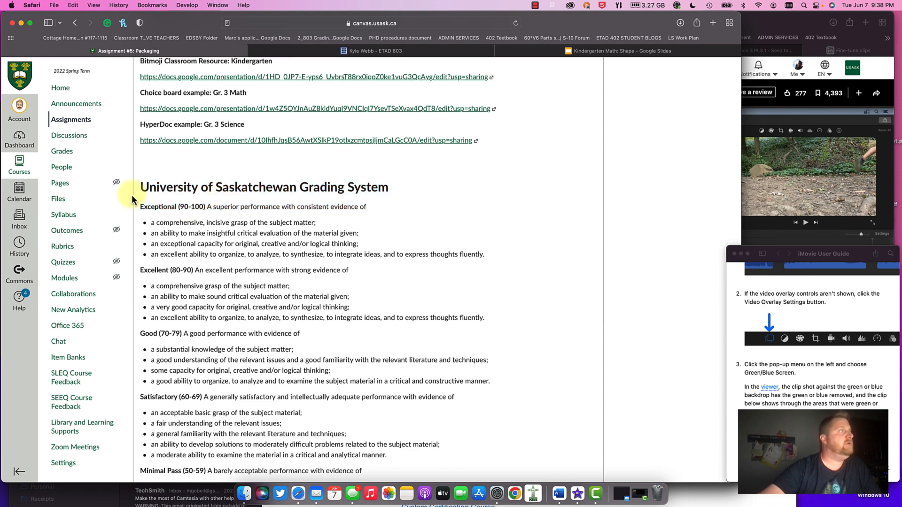
pyautogui.moveTo(141, 186); pyautogui.dragTo(423, 214)
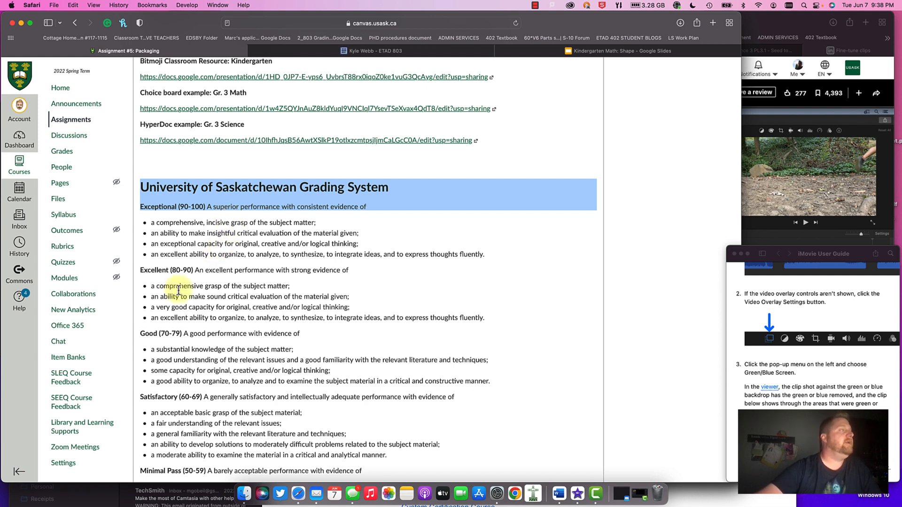
pyautogui.click(309, 271)
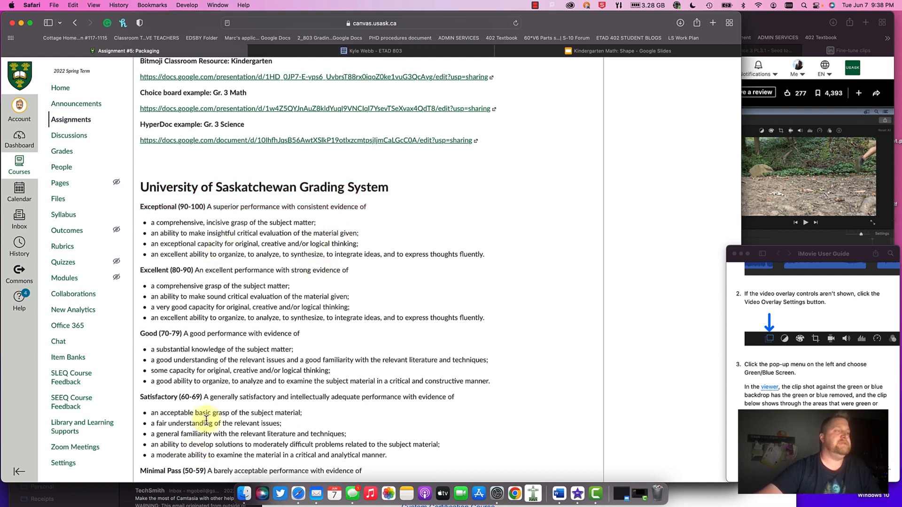
pyautogui.scroll(-2, 242, 397)
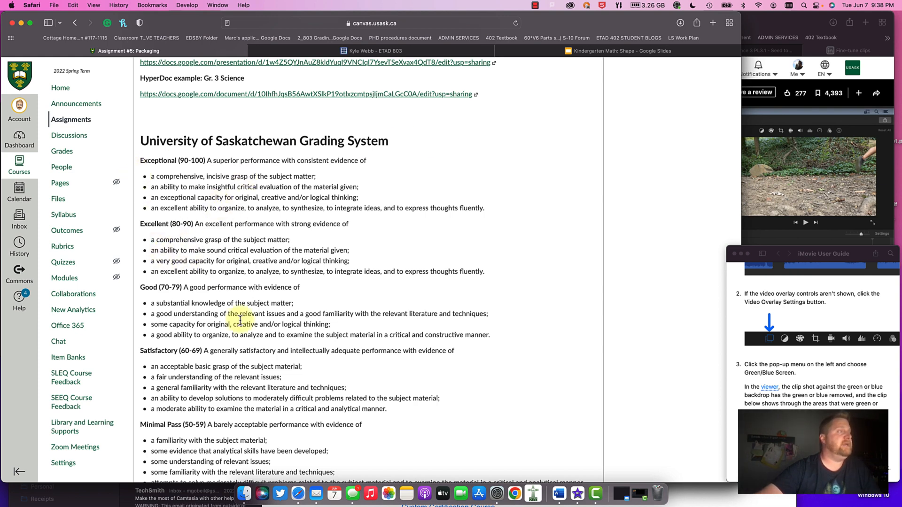
pyautogui.scroll(-5, 244, 318)
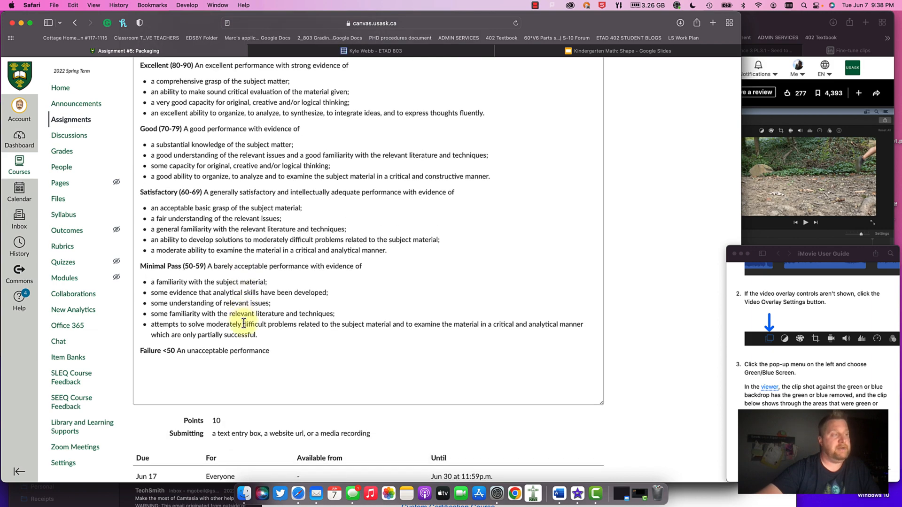
pyautogui.scroll(-2, 244, 323)
pyautogui.scroll(15, 263, 310)
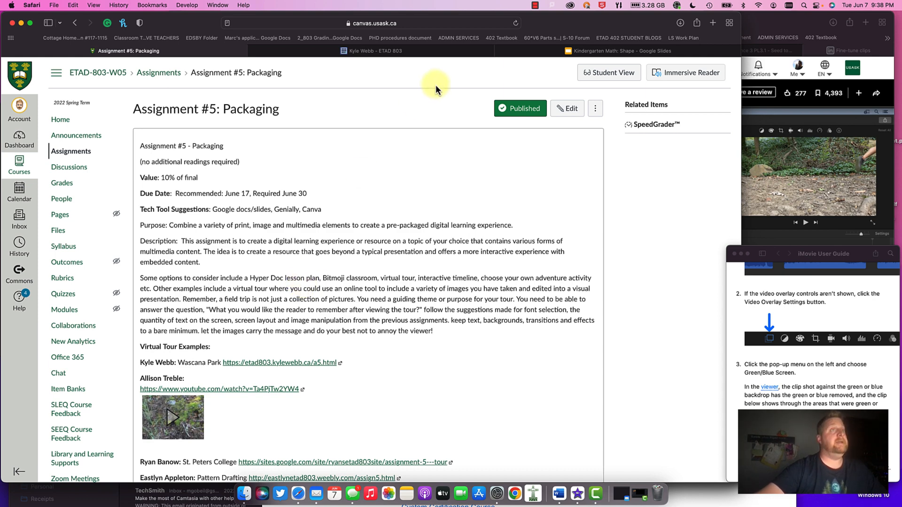
# Step: Switch the Assignment #5: Packaging page to Student View and look over its full content
pyautogui.click(609, 74)
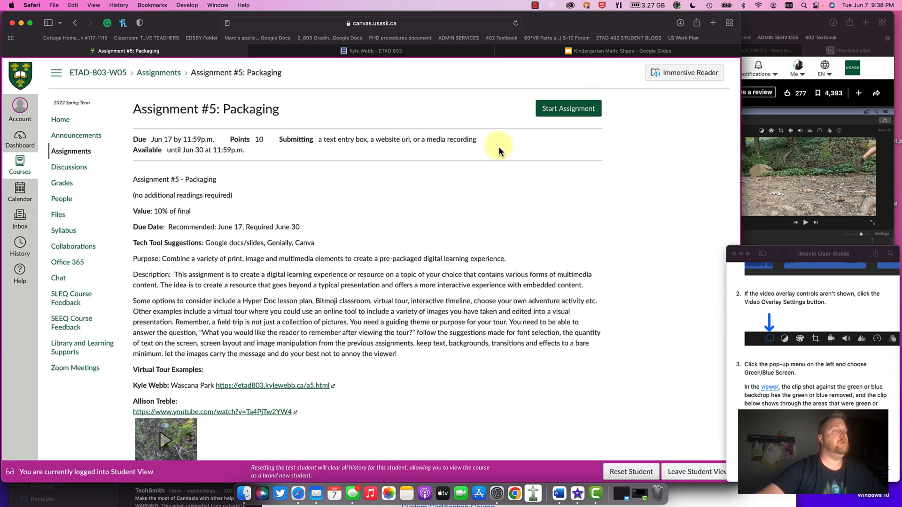
pyautogui.scroll(-3, 499, 146)
pyautogui.scroll(-2, 496, 146)
pyautogui.scroll(5, 494, 148)
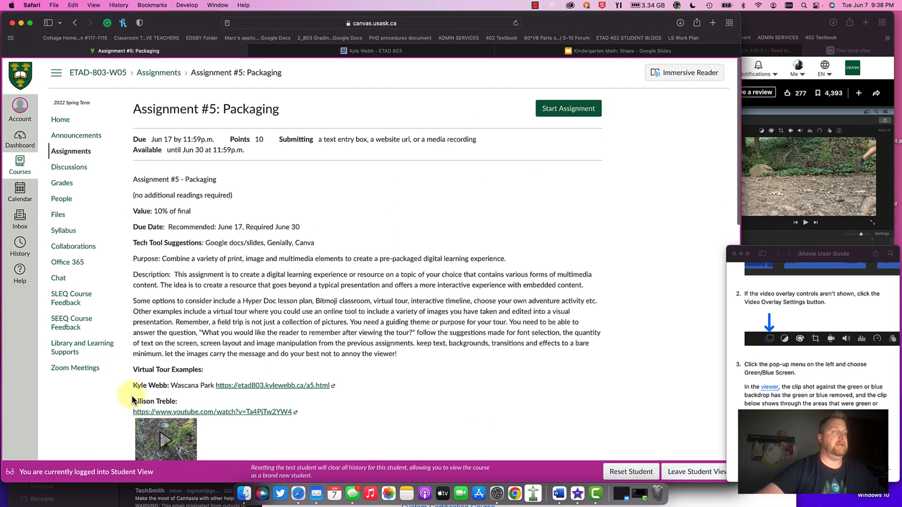
pyautogui.scroll(-5, 209, 333)
pyautogui.scroll(-5, 225, 282)
pyautogui.scroll(7, 232, 255)
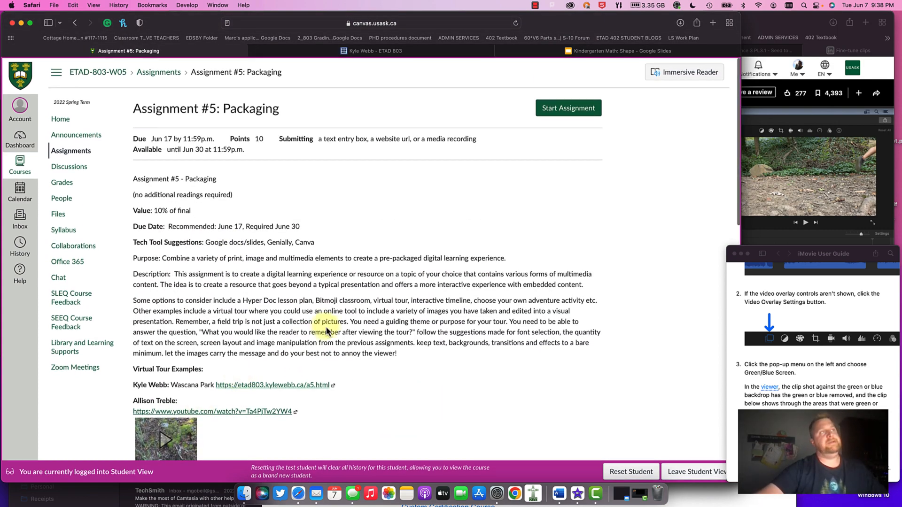
# Step: Go over the virtual tour and resource examples, and highlight the tech tool suggestions Google docs/slides, Genially, Canva
pyautogui.scroll(-8, 328, 332)
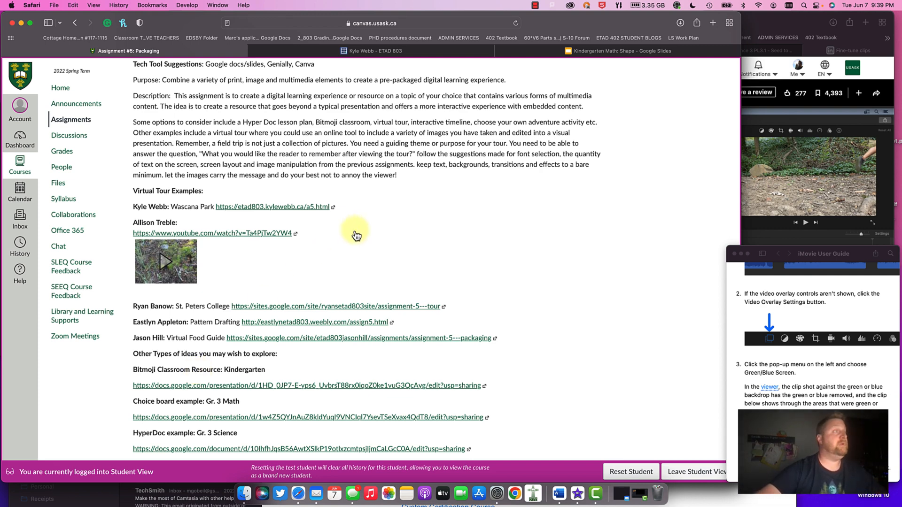
pyautogui.scroll(5, 360, 235)
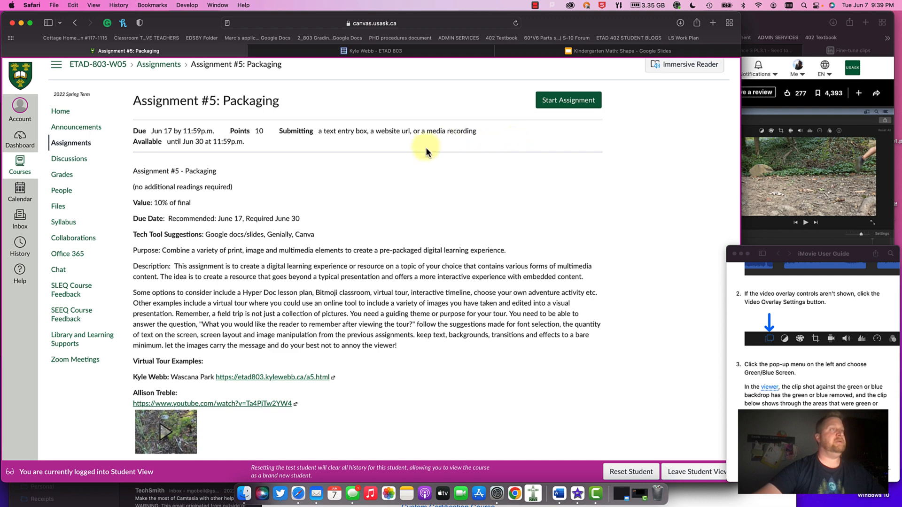
pyautogui.scroll(-1, 418, 148)
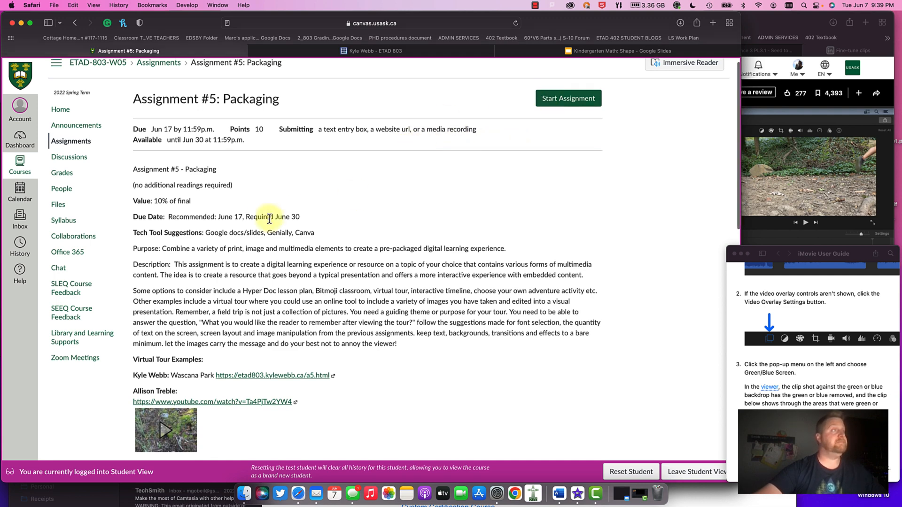
pyautogui.moveTo(203, 234); pyautogui.dragTo(321, 236)
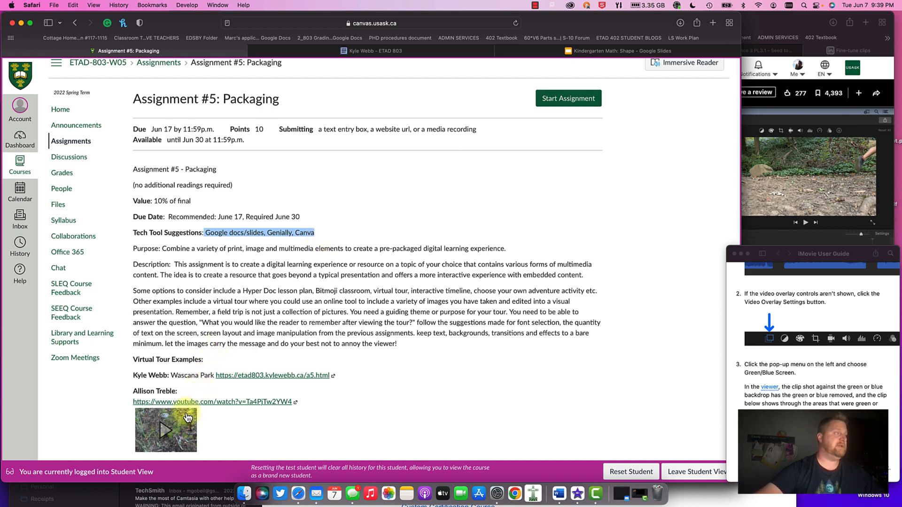
# Step: Start the assignment submission and view the Website URL and Media options before returning to Text Entry
pyautogui.click(580, 102)
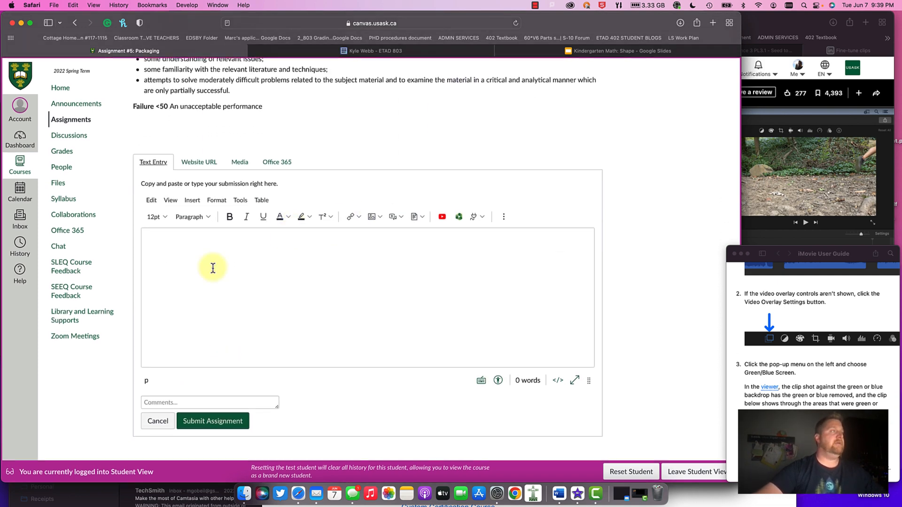
pyautogui.click(183, 171)
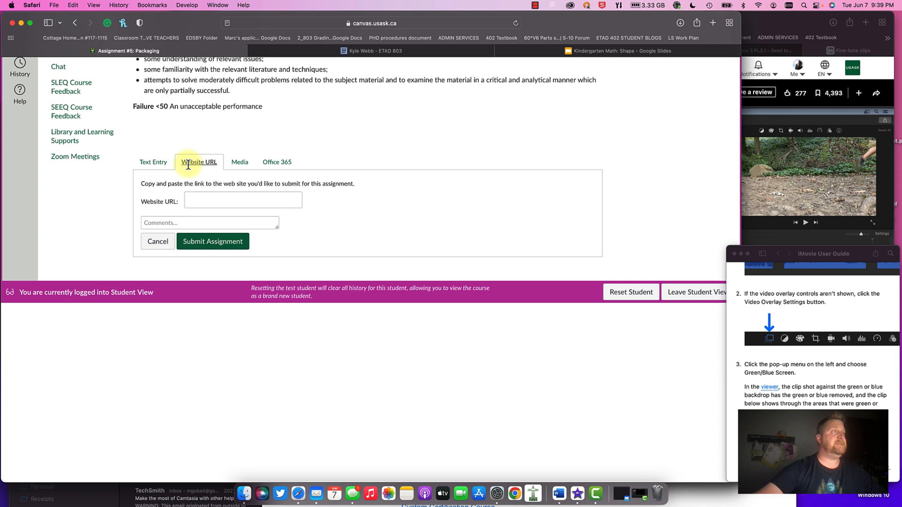
pyautogui.click(237, 167)
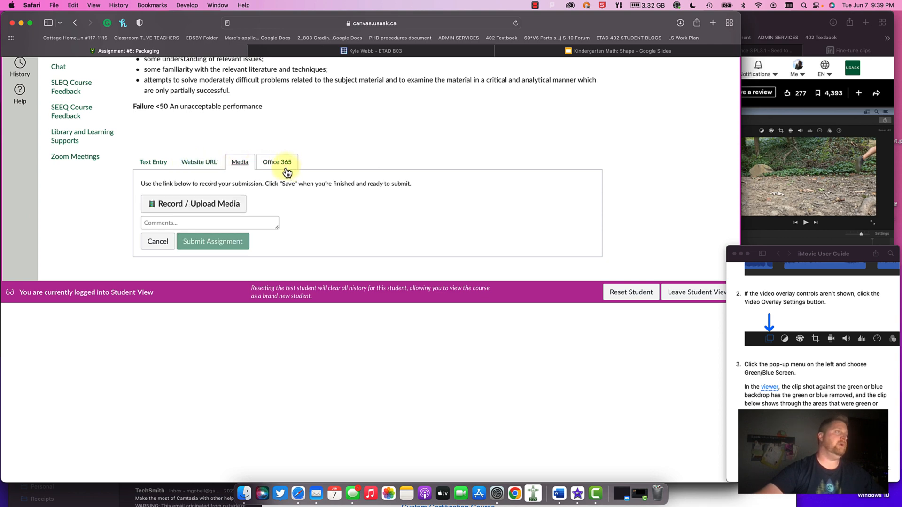
pyautogui.click(160, 171)
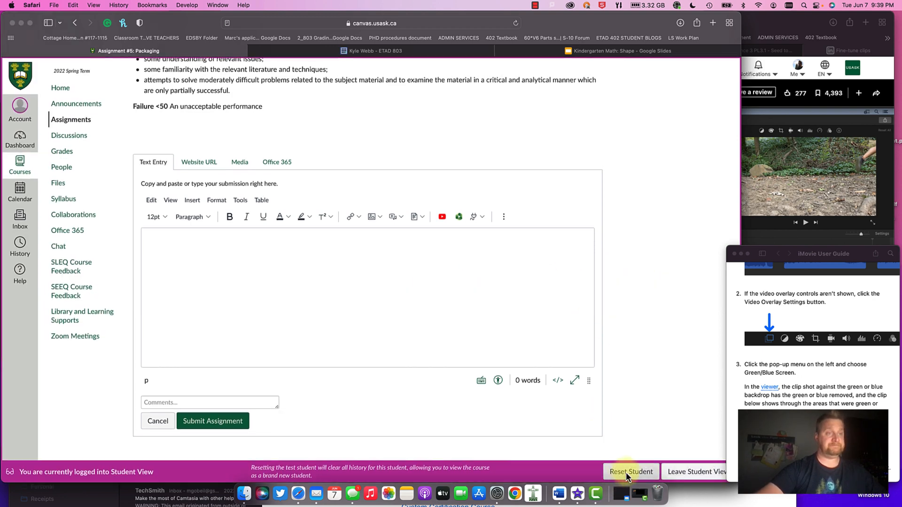
# Step: Reset the test student and open the WEEKLY RECORDINGS folder in the course files
pyautogui.click(626, 473)
pyautogui.click(466, 189)
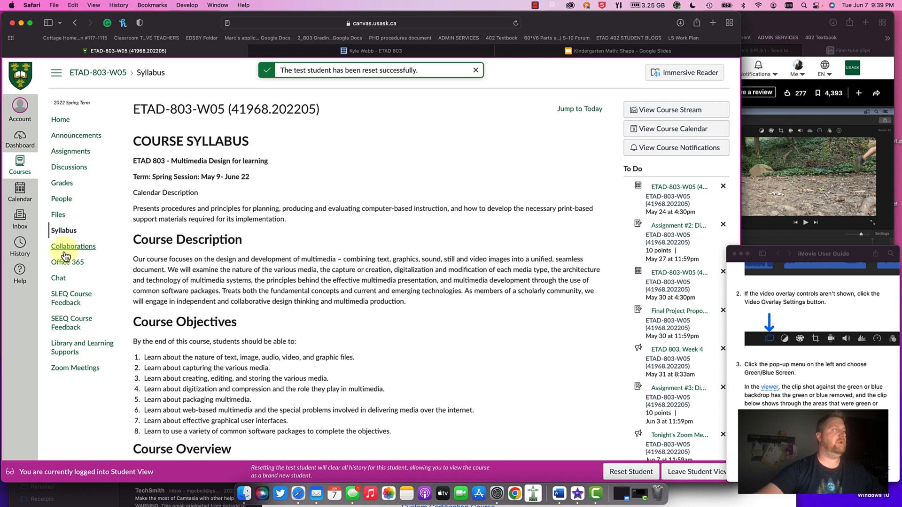
pyautogui.click(52, 217)
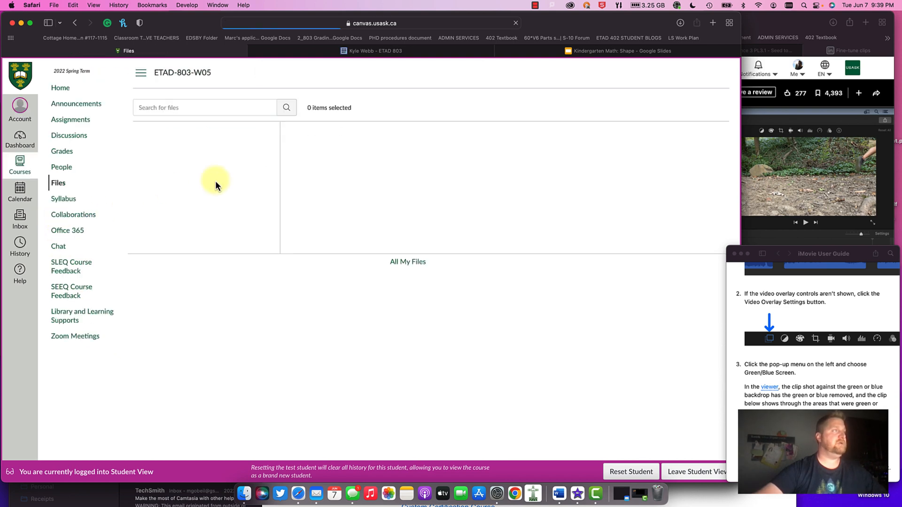
pyautogui.click(355, 215)
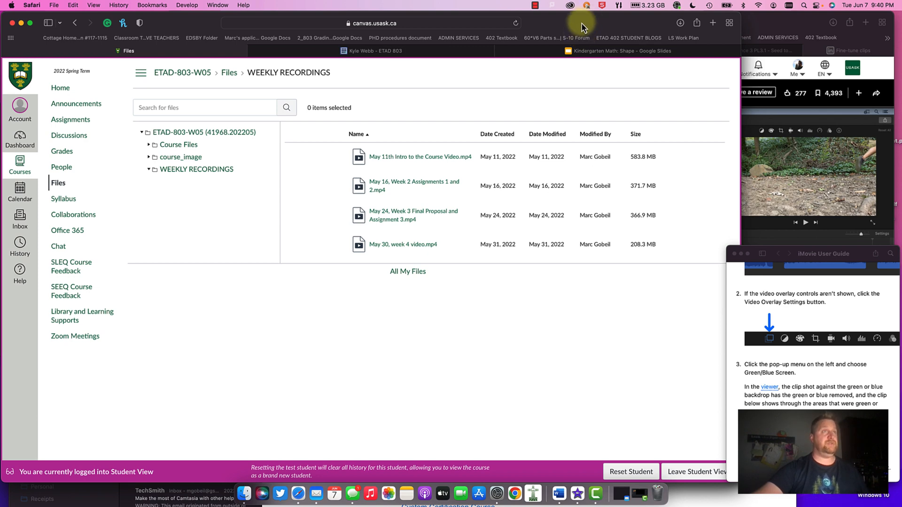
# Step: Switch to the LinkedIn Learning window, widen and reposition it, and show the iMovie course contents from the Introduction
pyautogui.click(756, 25)
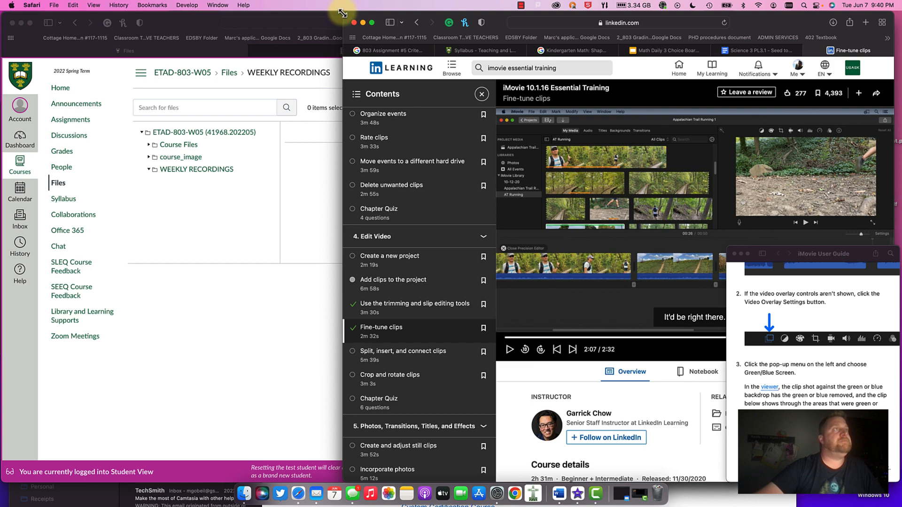
pyautogui.moveTo(343, 13); pyautogui.dragTo(65, 14)
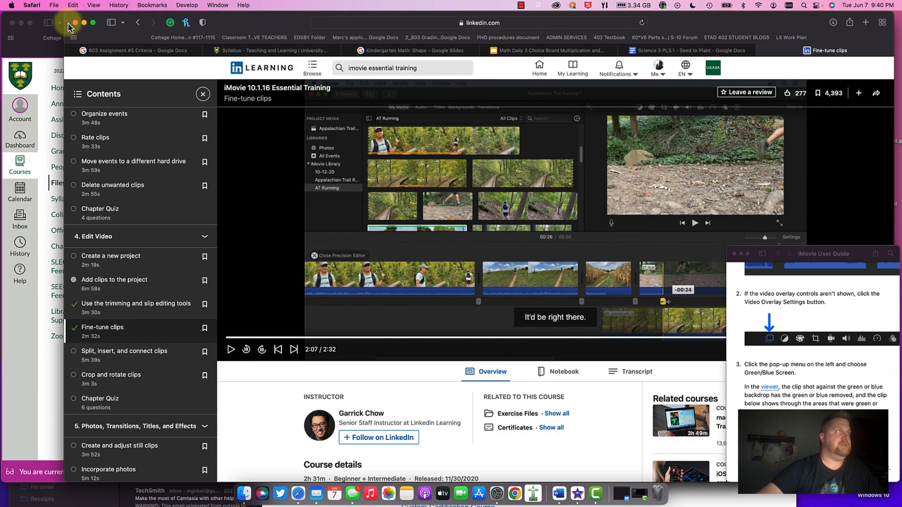
pyautogui.moveTo(281, 28); pyautogui.dragTo(226, 22)
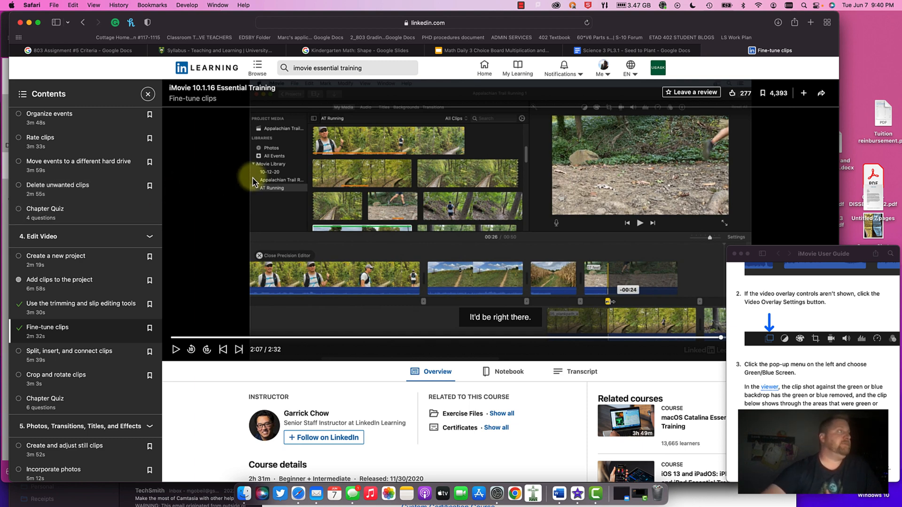
pyautogui.scroll(5, 80, 191)
pyautogui.scroll(5, 79, 191)
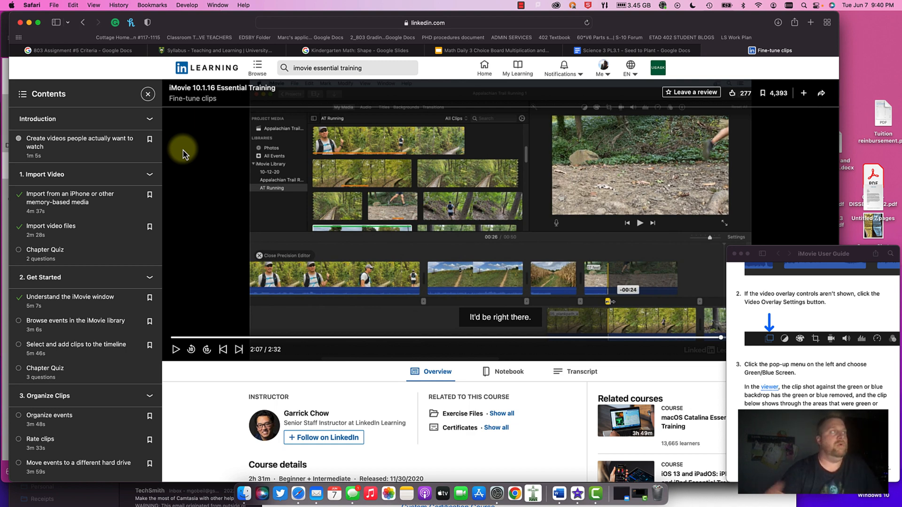
# Step: Search LinkedIn Learning for "imovie", open the iMovie 10.1.16 Essential Training course from the results, and pause its video
pyautogui.click(403, 68)
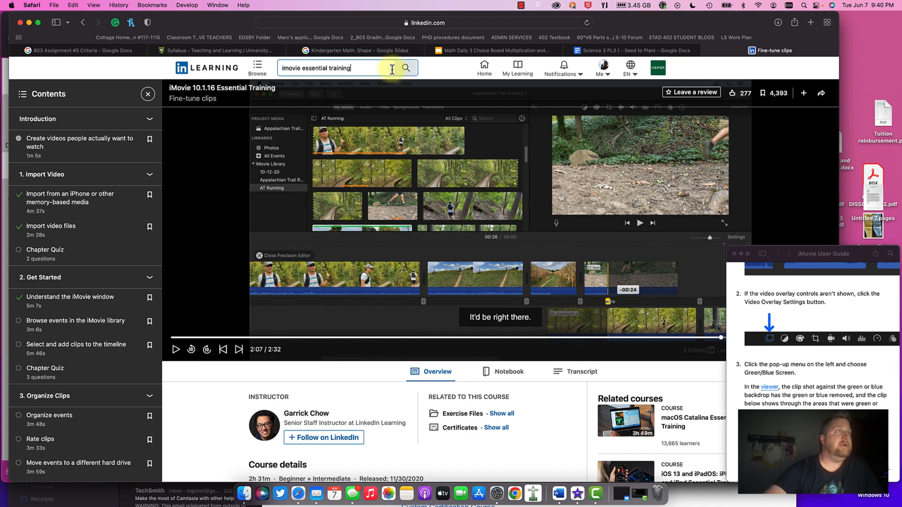
pyautogui.moveTo(383, 68); pyautogui.dragTo(307, 68)
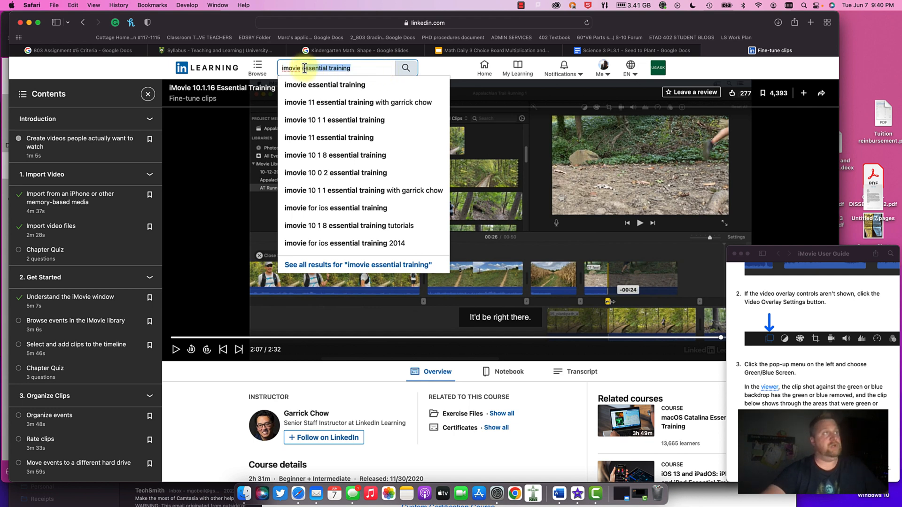
pyautogui.press('BackSpace')
pyautogui.press('Return')
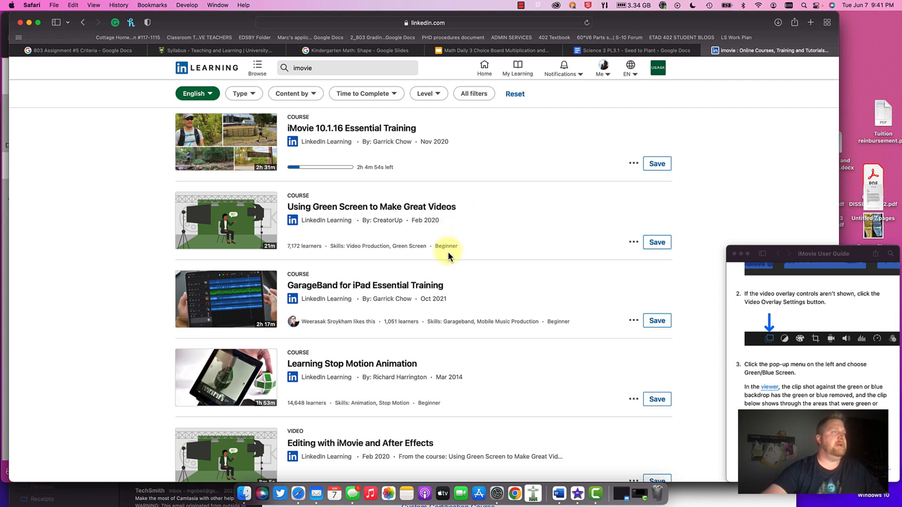
pyautogui.scroll(-3, 456, 271)
pyautogui.scroll(-1, 455, 272)
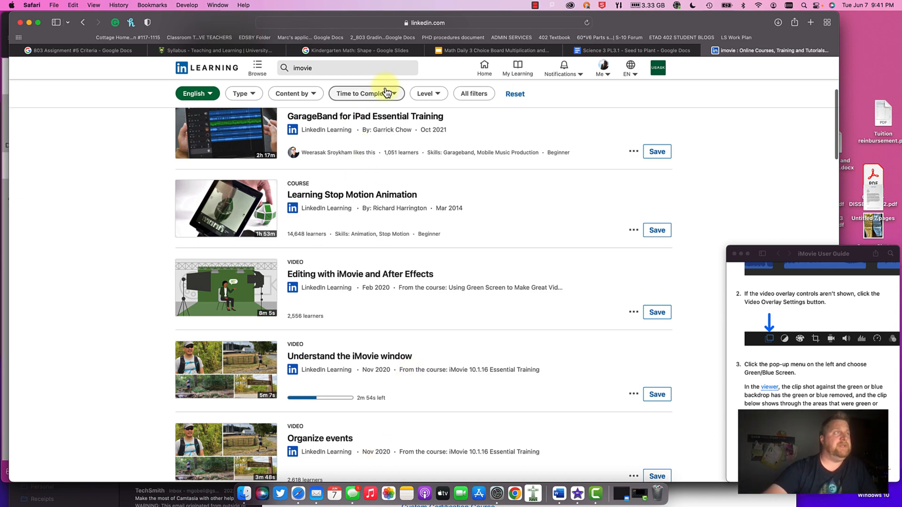
pyautogui.scroll(5, 366, 115)
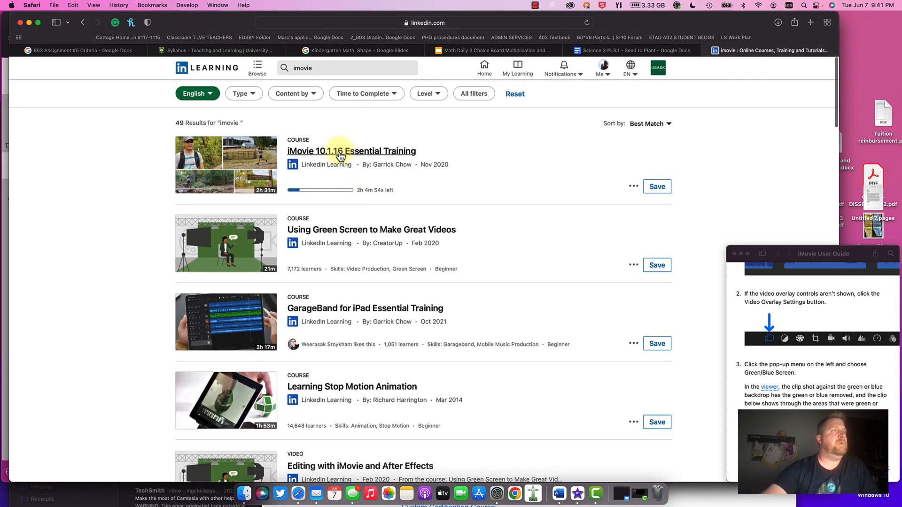
pyautogui.click(339, 153)
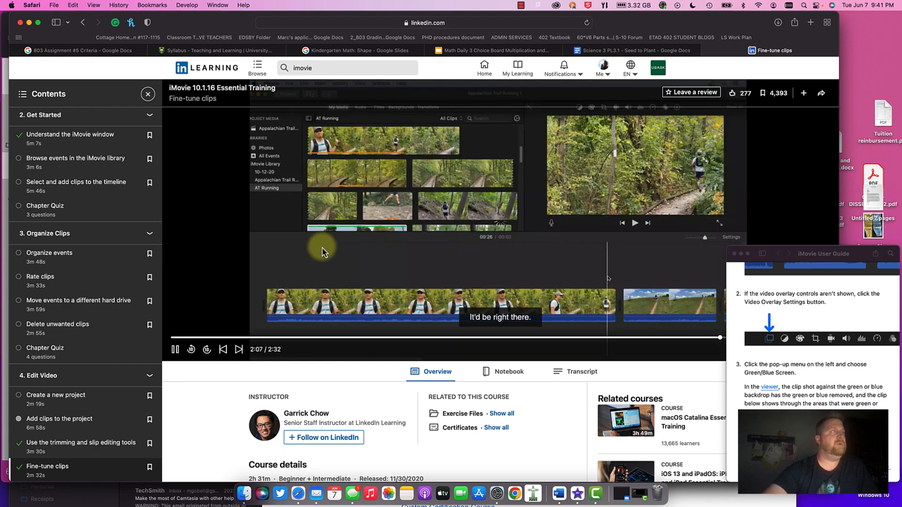
pyautogui.click(176, 349)
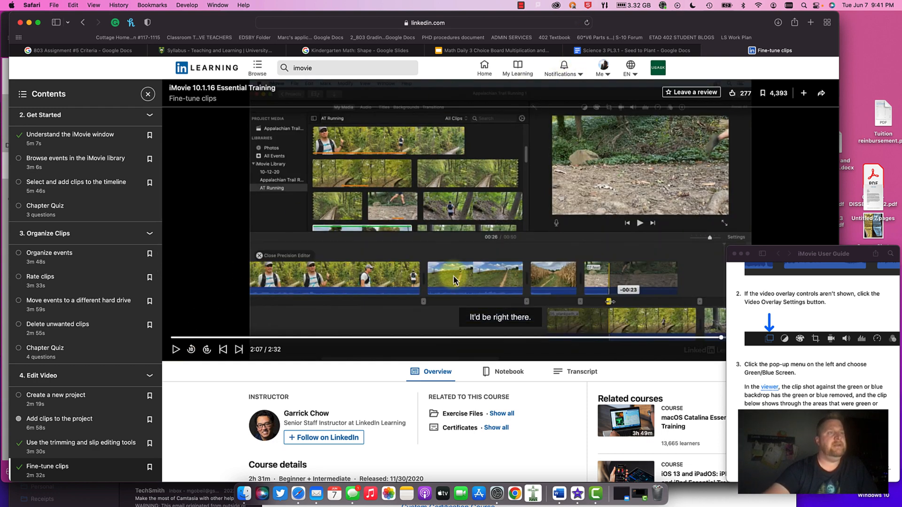
# Step: View the course's exercise files download, close it, and look over the course overview and the contents from the Introduction
pyautogui.click(496, 418)
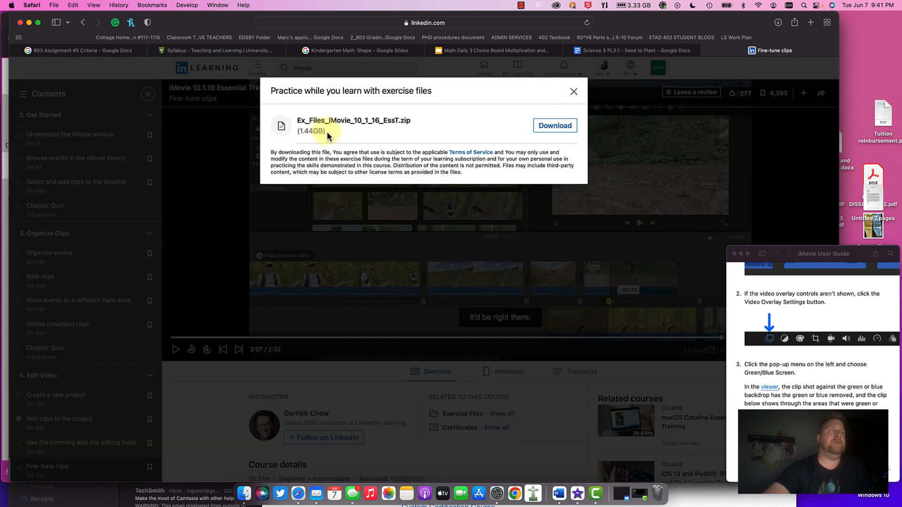
pyautogui.click(574, 91)
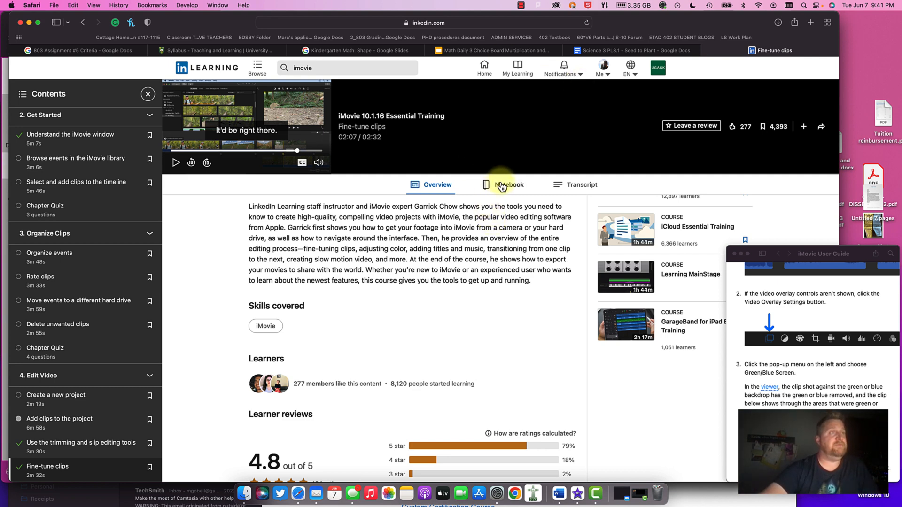
pyautogui.scroll(5, 137, 157)
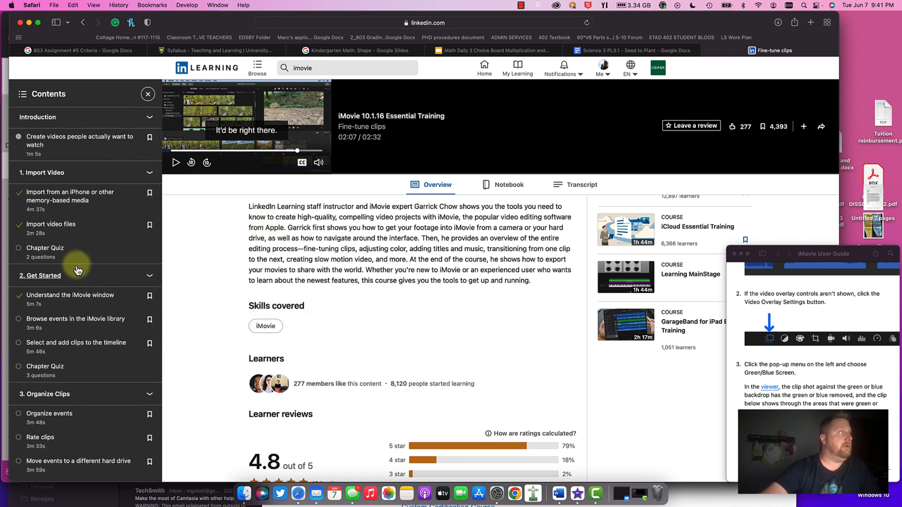
# Step: Review the course contents from Import Video through the Edit Video lessons, including trimming, fine-tuning and splitting clips
pyautogui.scroll(-3, 77, 267)
pyautogui.scroll(-2, 78, 266)
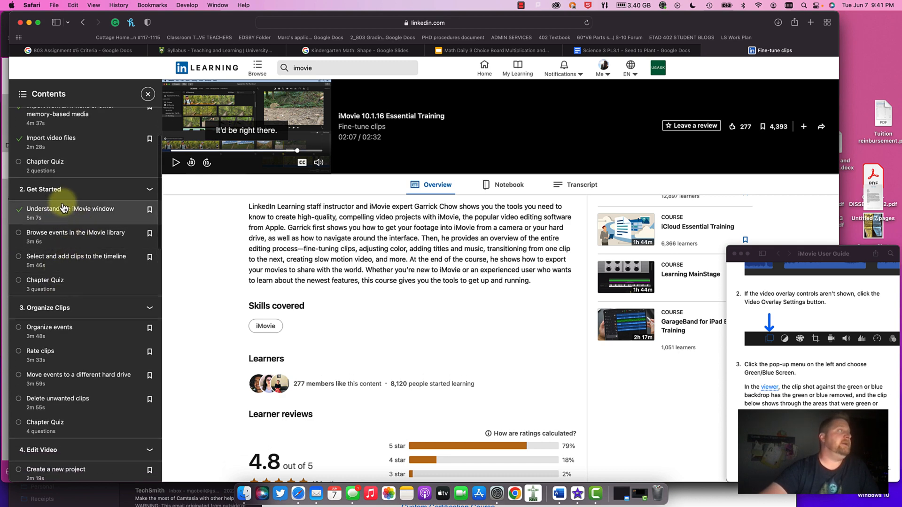
pyautogui.scroll(-8, 66, 385)
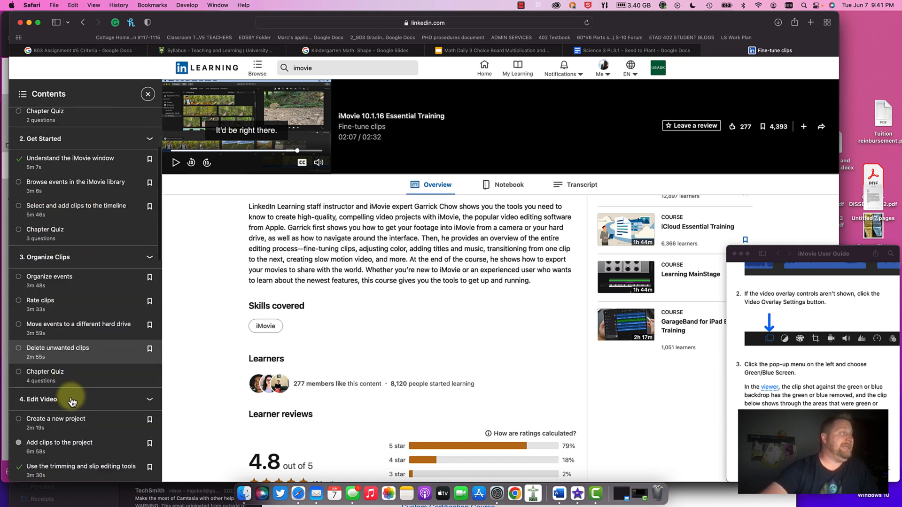
pyautogui.scroll(12, 73, 397)
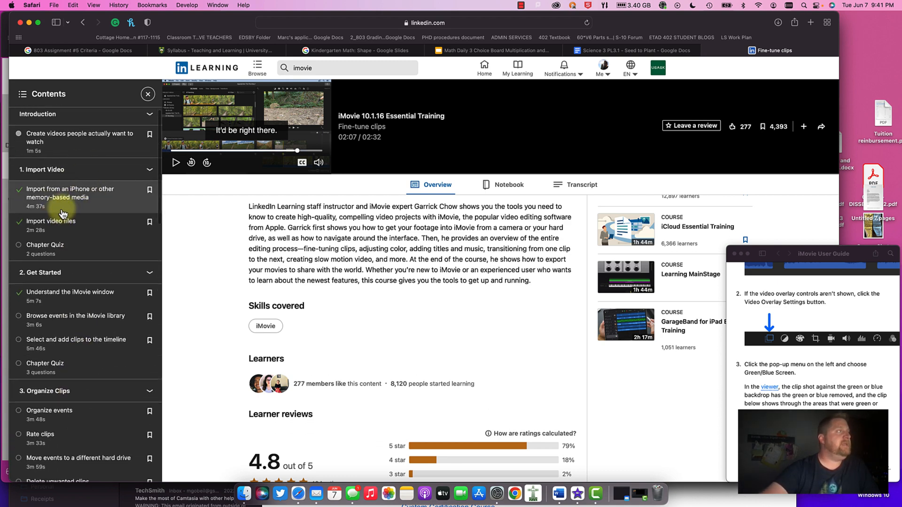
pyautogui.scroll(-3, 86, 294)
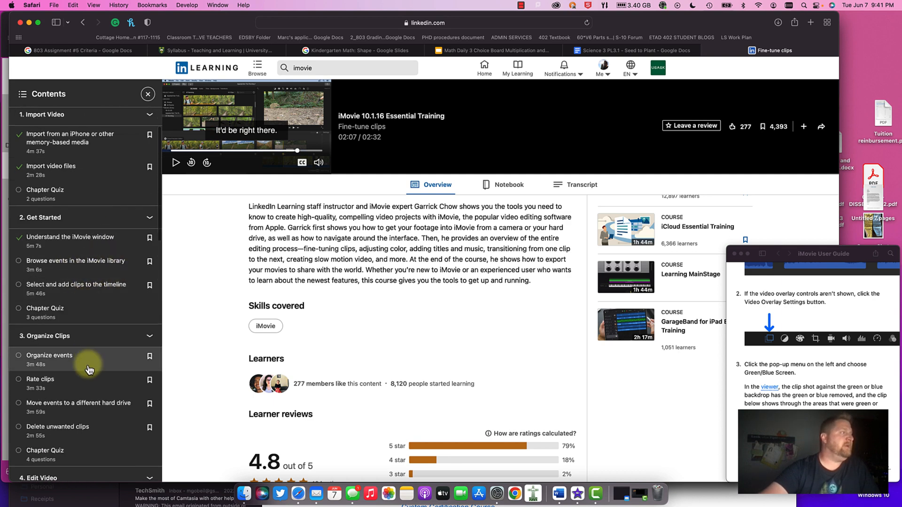
pyautogui.scroll(-4, 99, 360)
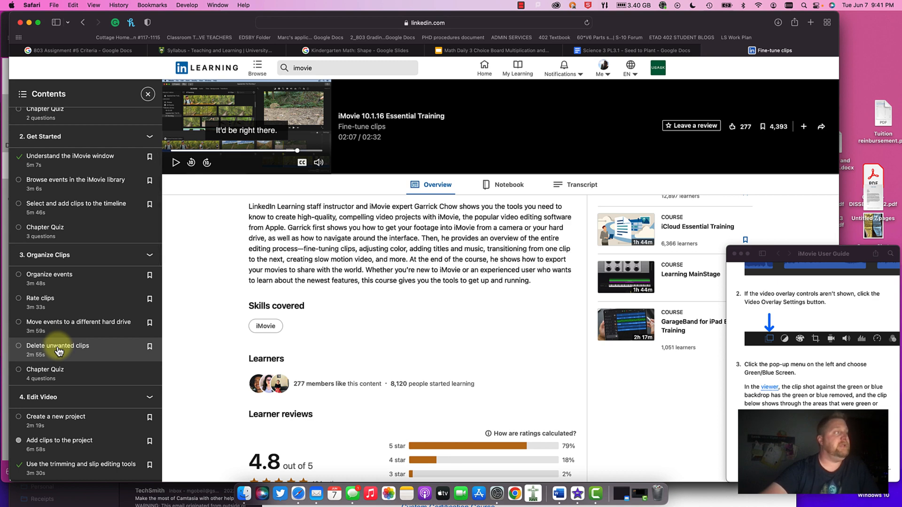
pyautogui.scroll(-6, 60, 348)
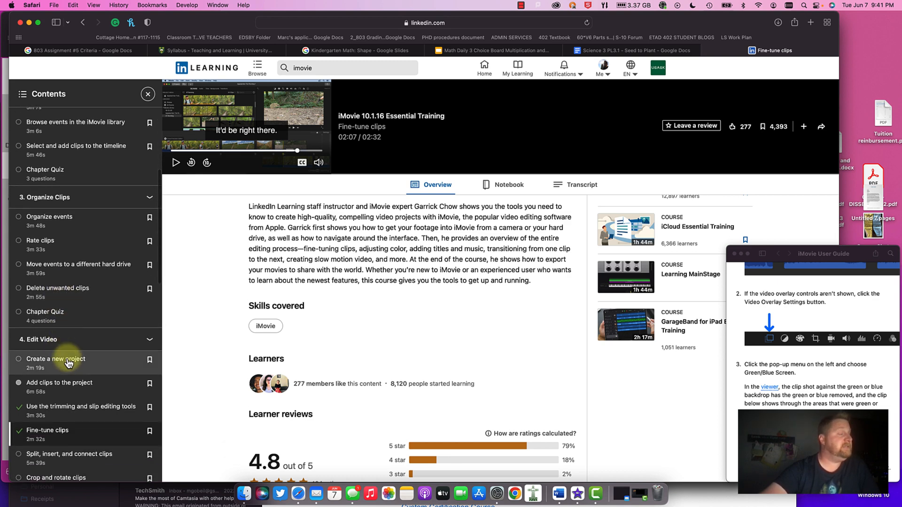
pyautogui.scroll(-2, 86, 382)
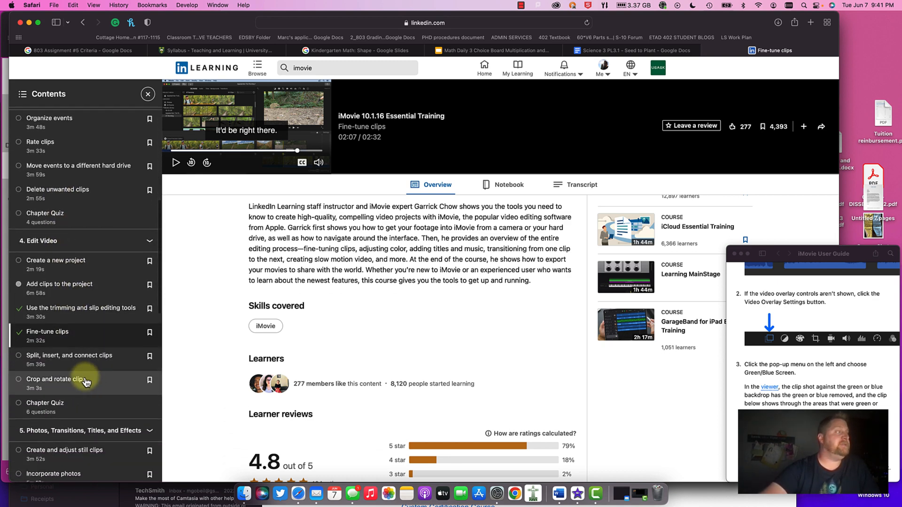
pyautogui.scroll(-3, 86, 382)
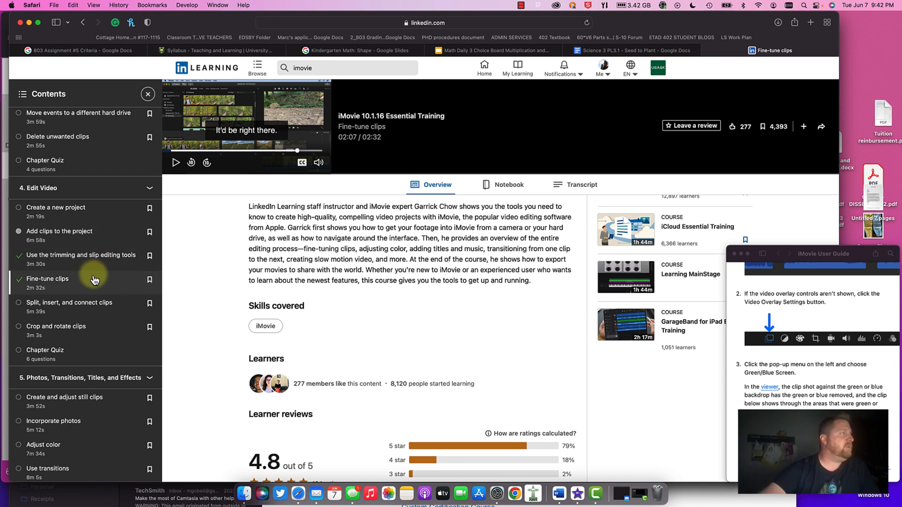
pyautogui.scroll(-1, 85, 228)
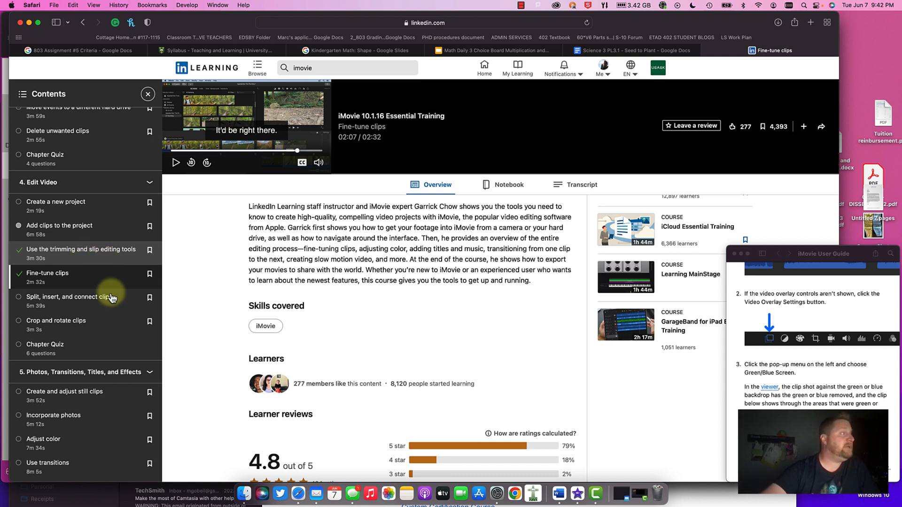
# Step: Review the remaining course chapters, from Photos, Transitions, Titles, and Effects through Work with Audio and Share Your Movies to the Conclusion
pyautogui.scroll(-8, 122, 366)
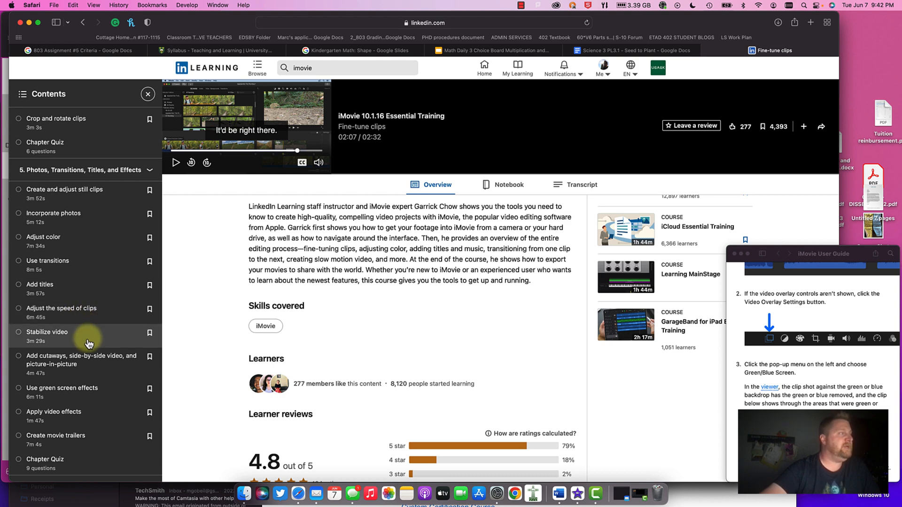
pyautogui.scroll(-1, 89, 371)
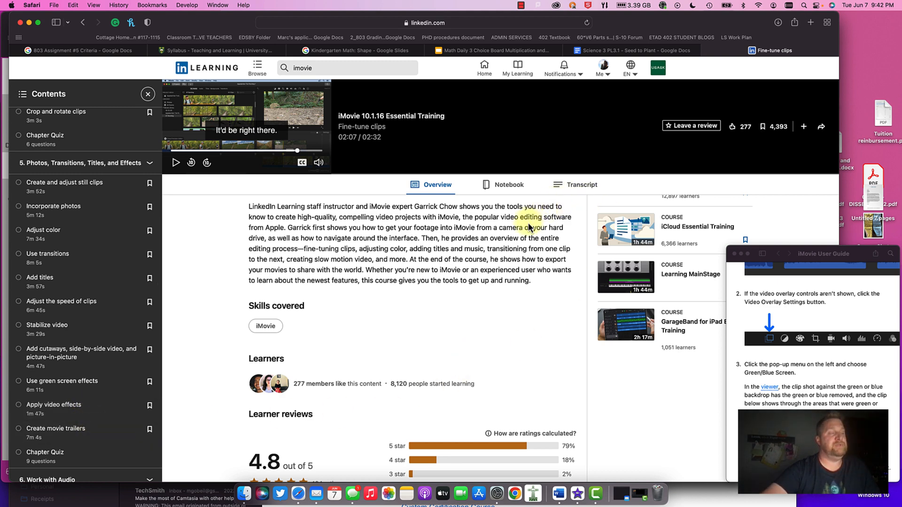
pyautogui.scroll(-3, 44, 409)
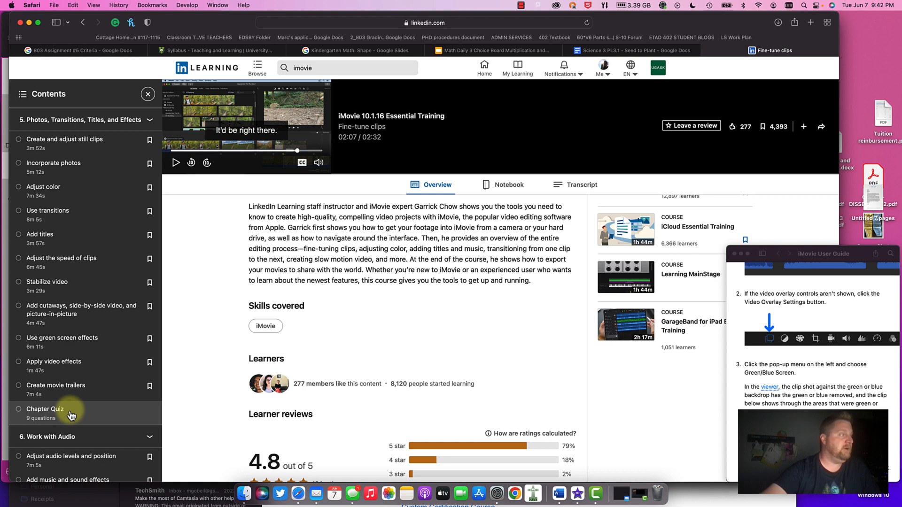
pyautogui.scroll(-10, 70, 413)
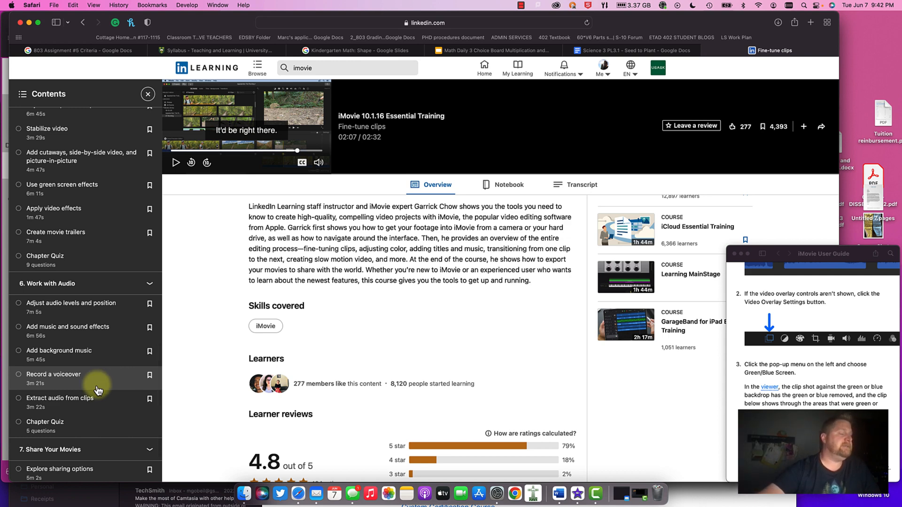
pyautogui.scroll(-1, 94, 389)
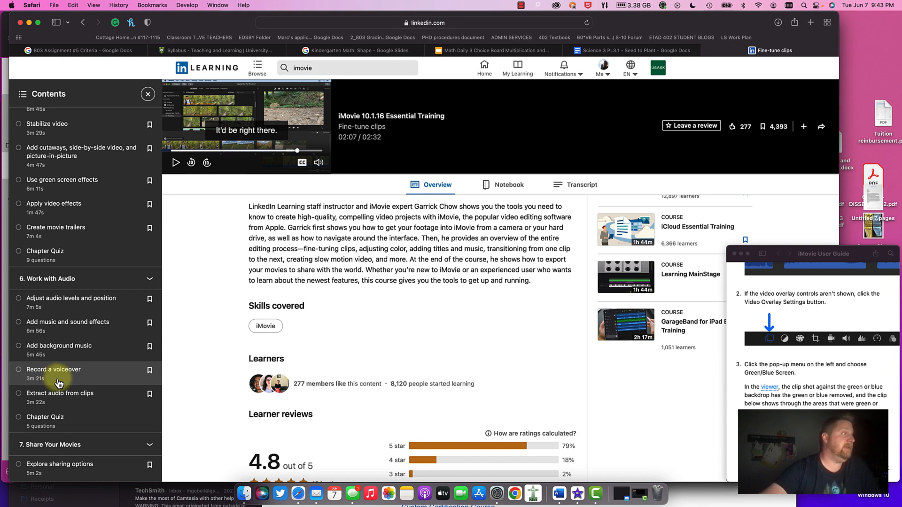
pyautogui.scroll(-3, 114, 376)
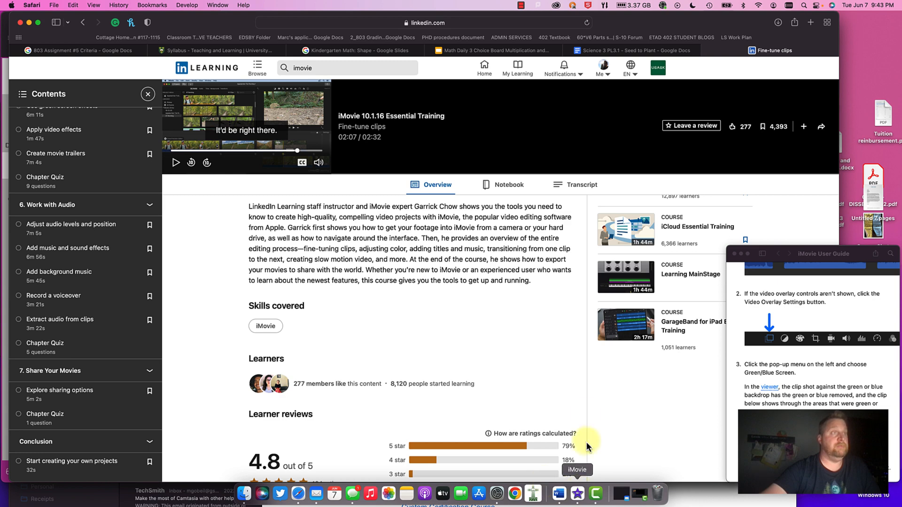
# Step: Switch to iMovie, reposition its window, and select the green-screen clip in the My Movie 4 timeline
pyautogui.click(586, 498)
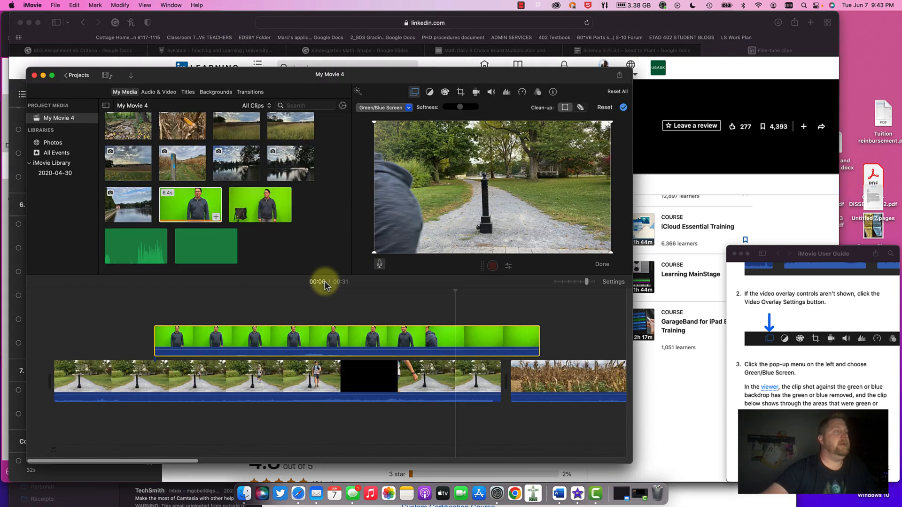
pyautogui.moveTo(357, 77); pyautogui.dragTo(405, 62)
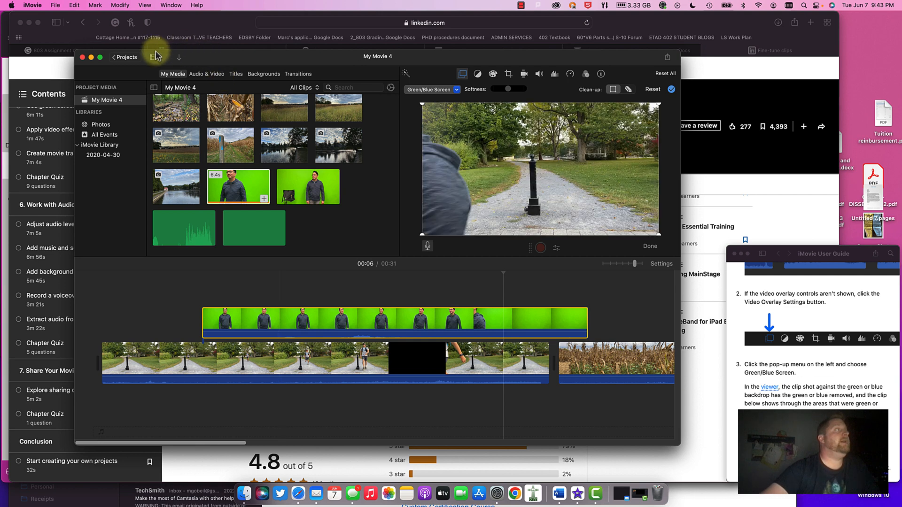
pyautogui.moveTo(199, 60); pyautogui.dragTo(182, 59)
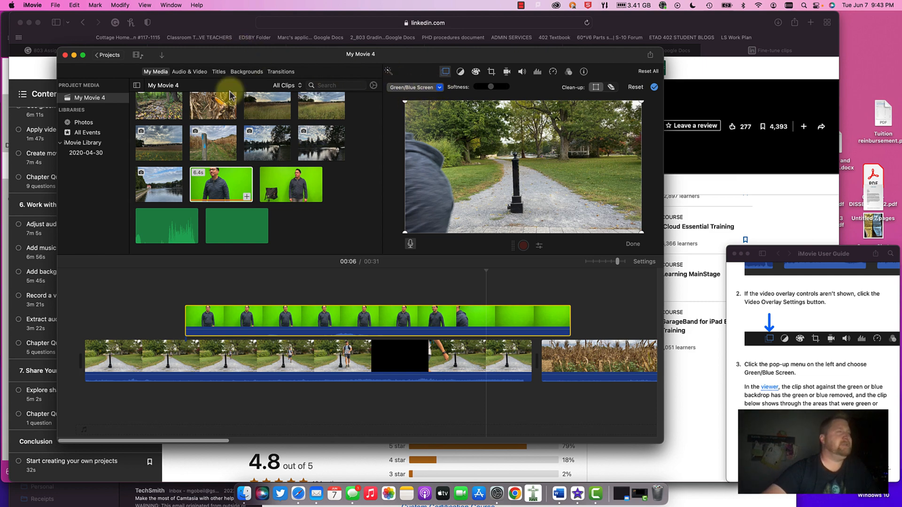
pyautogui.click(243, 140)
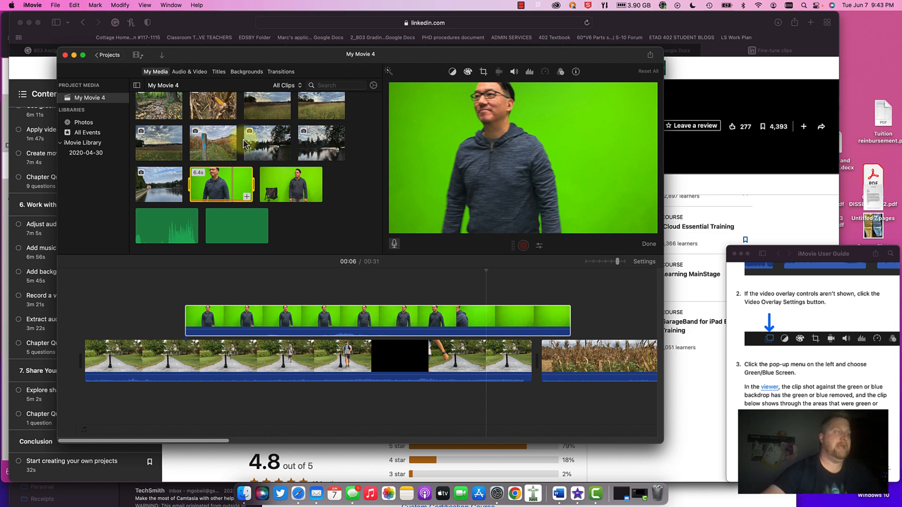
pyautogui.click(293, 322)
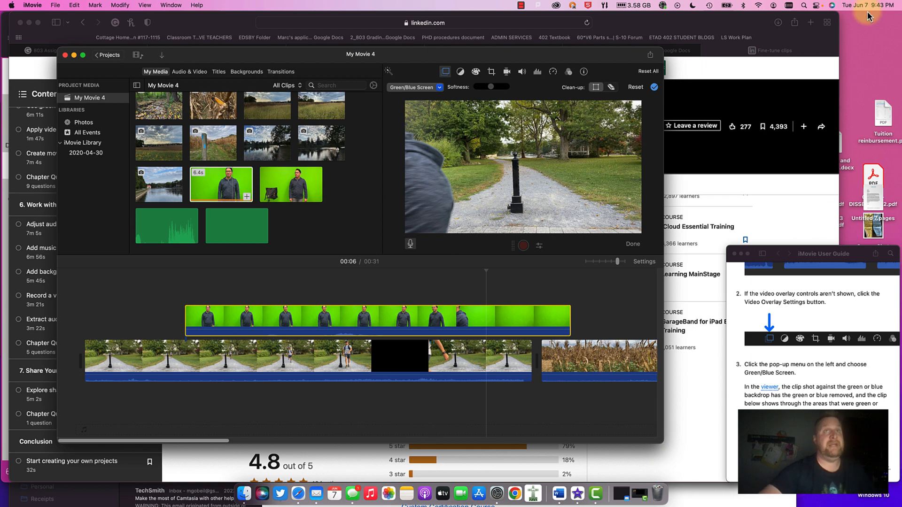
# Step: Search the computer for "davinci" and launch DaVinci Resolve
pyautogui.click(804, 5)
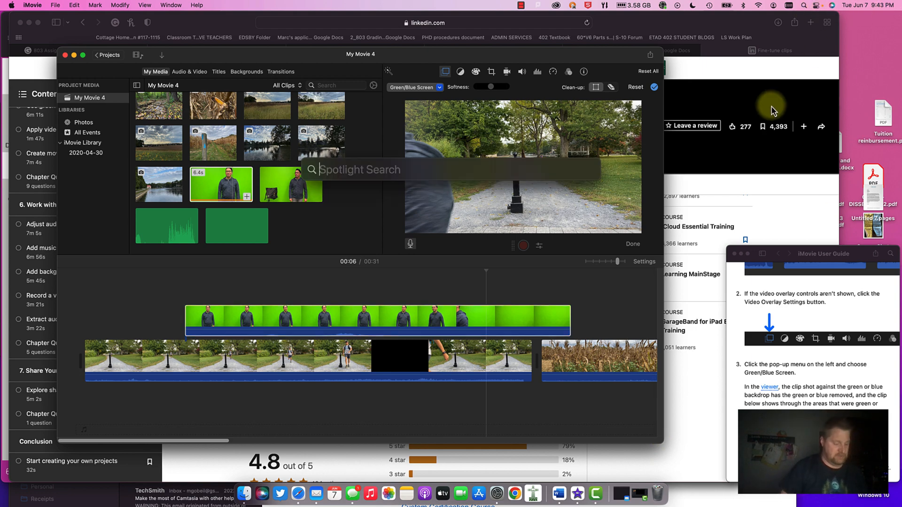
pyautogui.write('davinci')
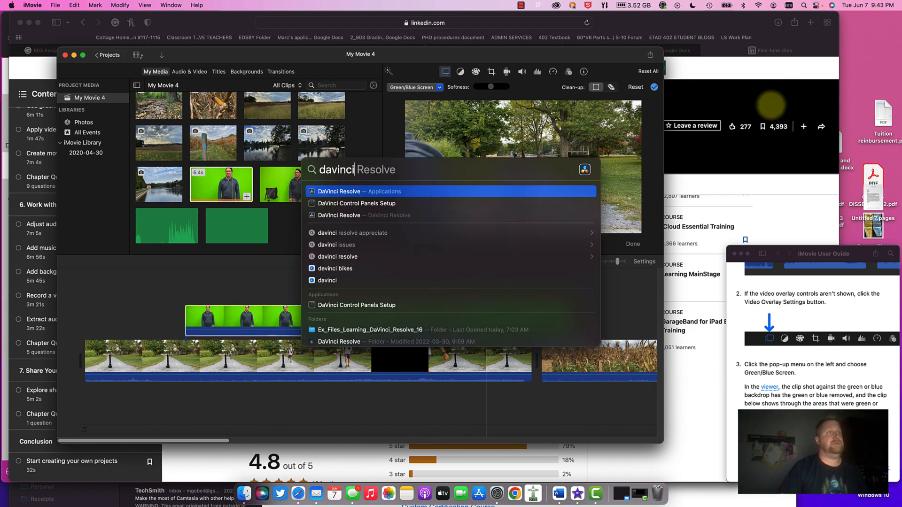
pyautogui.press('Return')
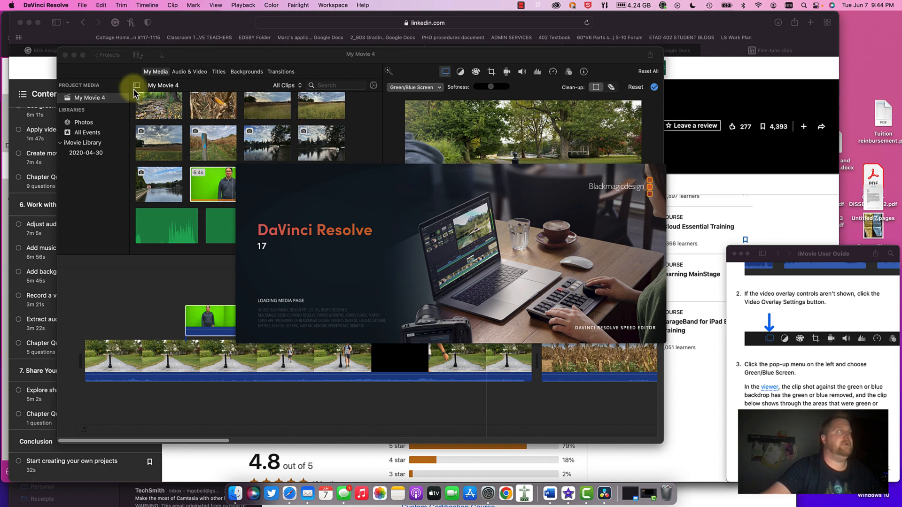
# Step: Return to iMovie, leave My Movie 4 for the projects overview, and start creating a new trailer
pyautogui.moveTo(229, 54); pyautogui.dragTo(225, 54)
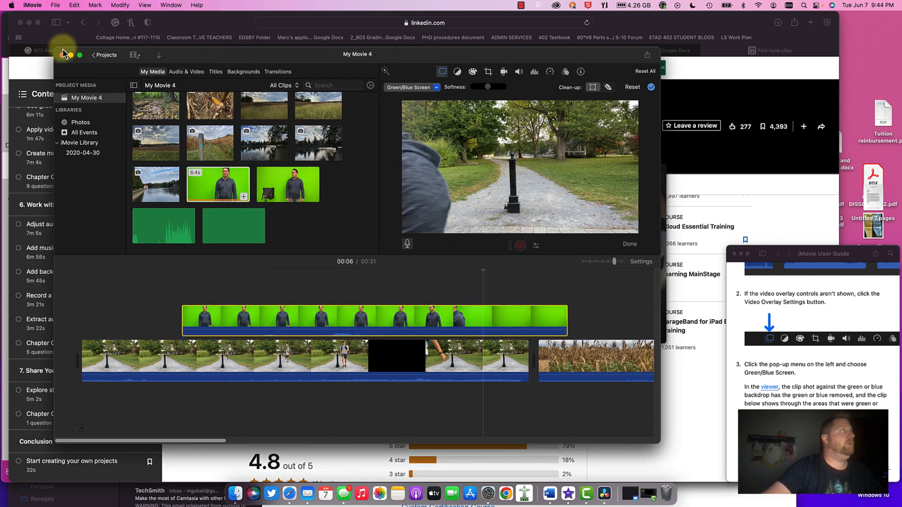
pyautogui.click(102, 55)
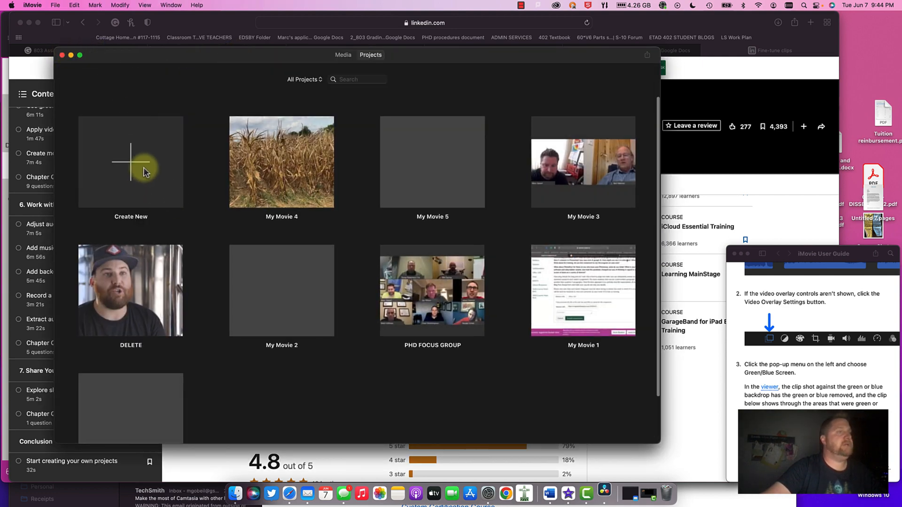
pyautogui.click(144, 169)
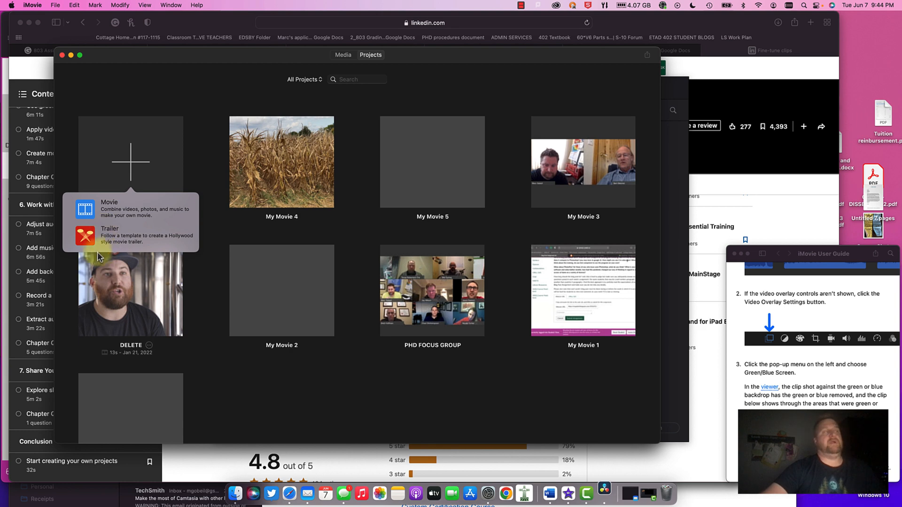
pyautogui.click(102, 240)
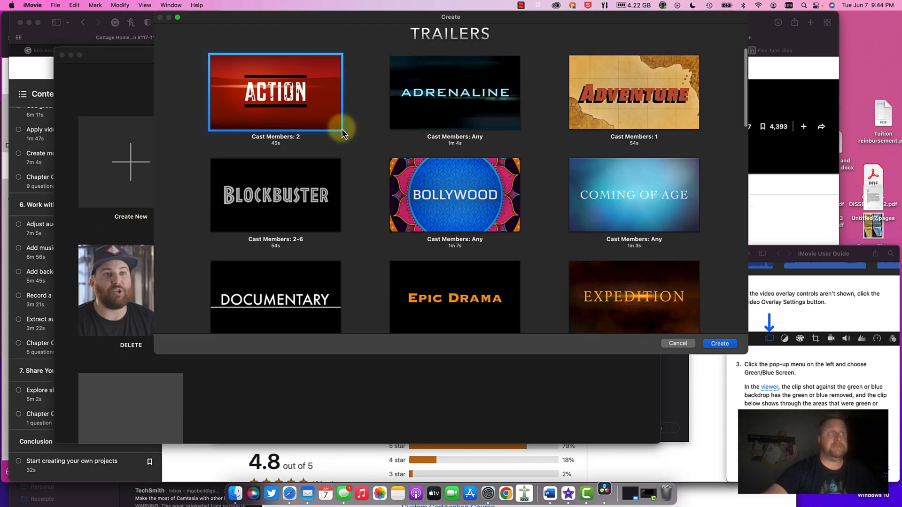
# Step: Browse the available trailer templates from Action to Travel and play the preview of the Retro template
pyautogui.scroll(-3, 379, 167)
pyautogui.scroll(-2, 379, 168)
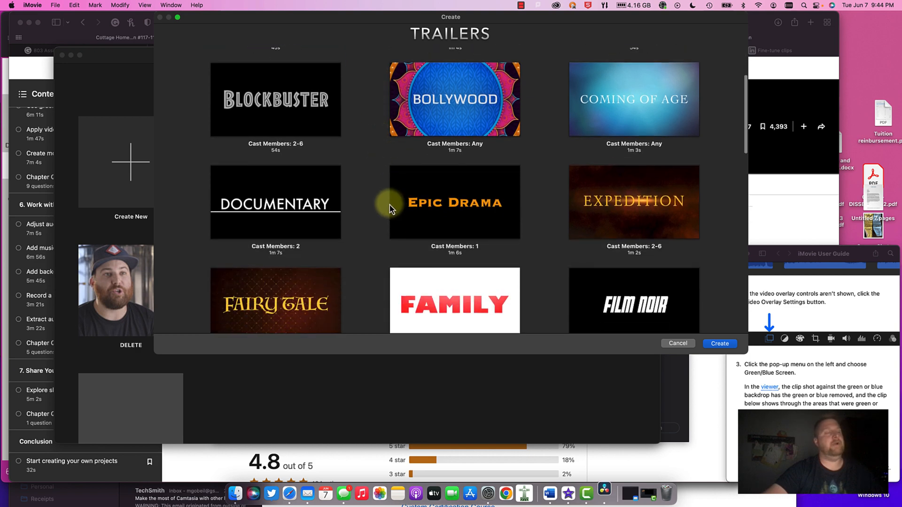
pyautogui.scroll(4, 376, 225)
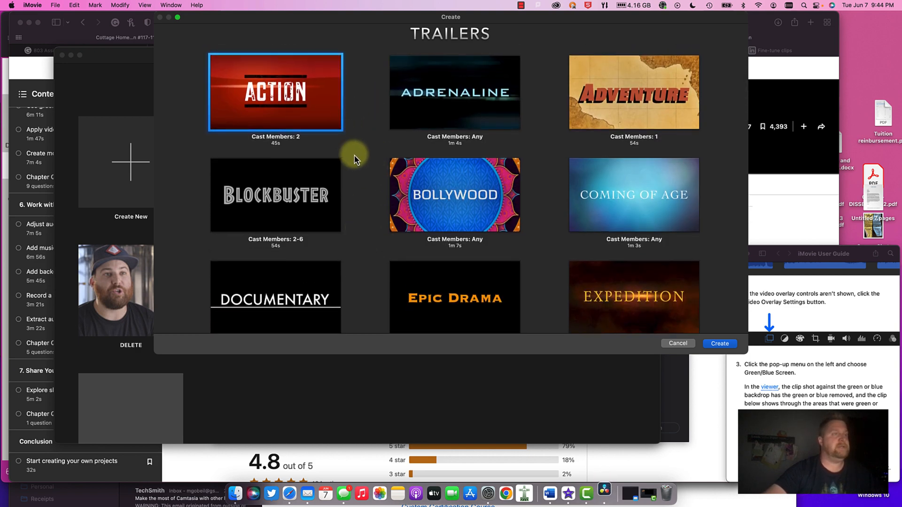
pyautogui.scroll(-6, 355, 158)
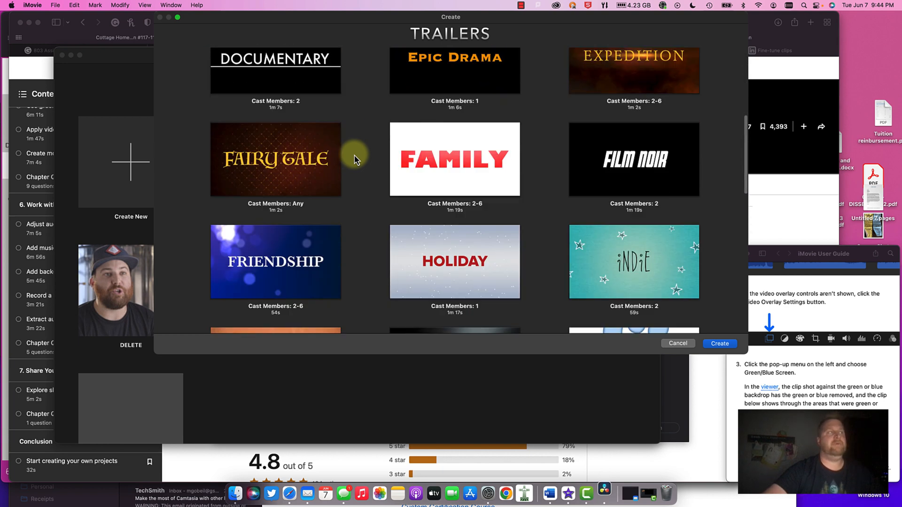
pyautogui.scroll(-2, 353, 157)
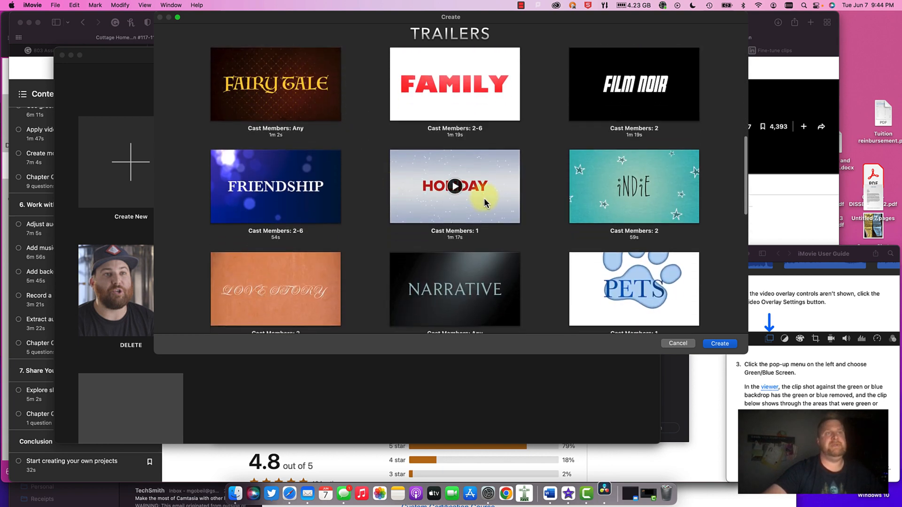
pyautogui.scroll(-3, 484, 198)
pyautogui.scroll(-4, 531, 206)
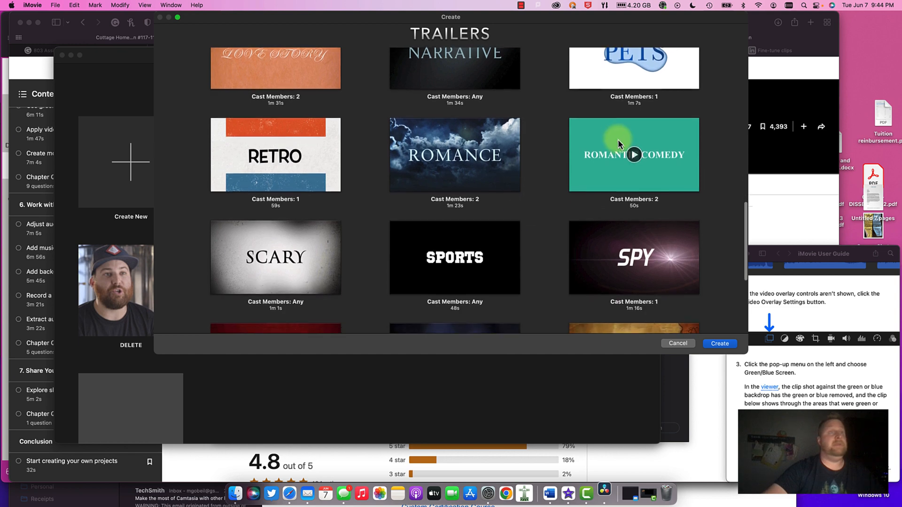
pyautogui.scroll(-5, 611, 245)
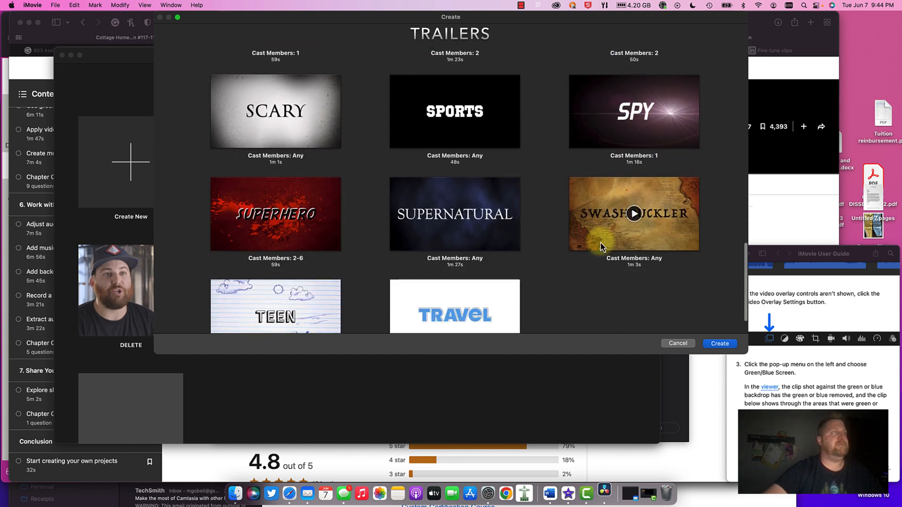
pyautogui.scroll(3, 353, 140)
pyautogui.scroll(1, 354, 140)
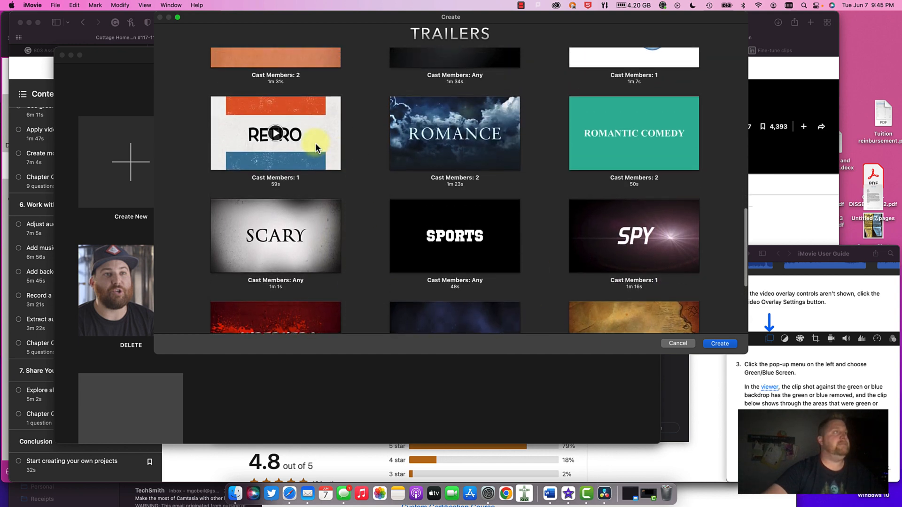
pyautogui.click(277, 137)
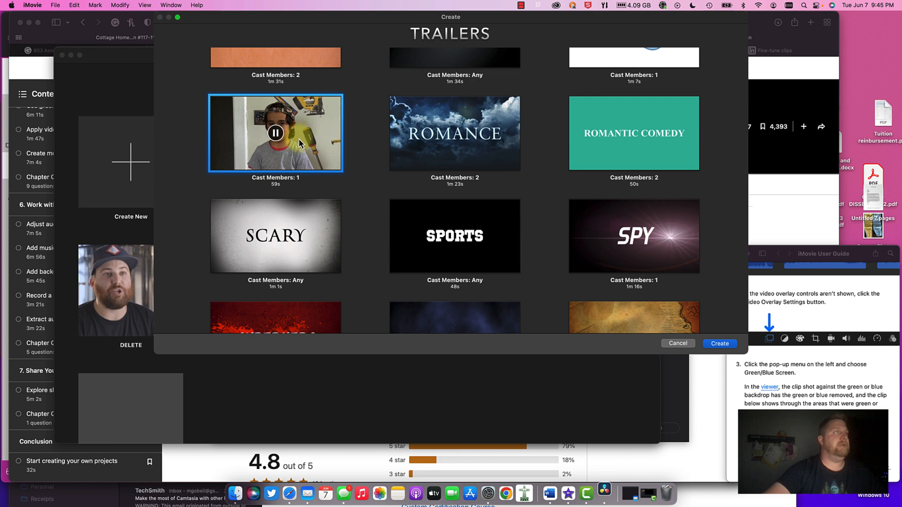
# Step: Stop the Retro template preview and create a new trailer from that template
pyautogui.click(276, 135)
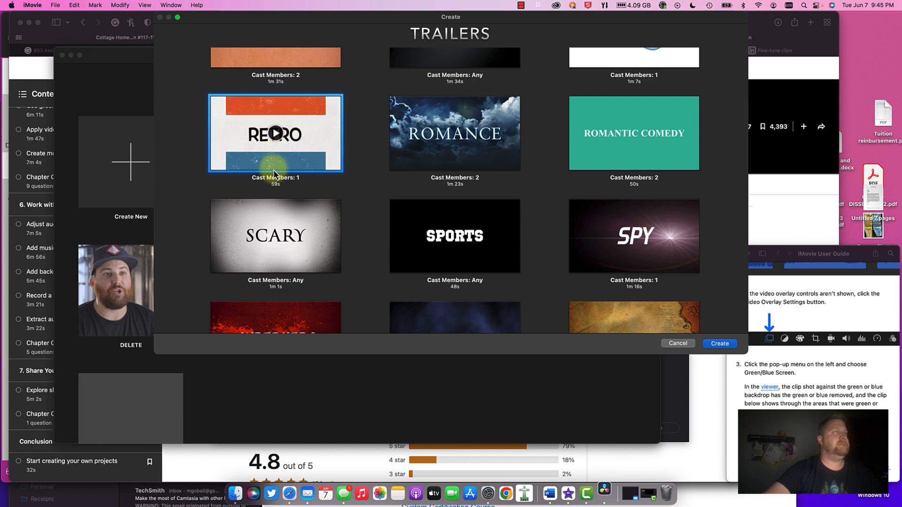
pyautogui.doubleClick(280, 160)
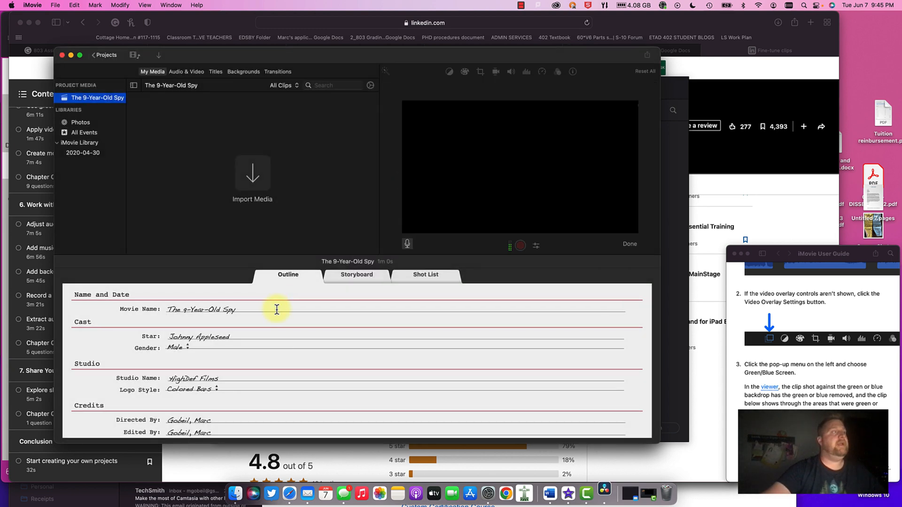
pyautogui.scroll(-5, 316, 312)
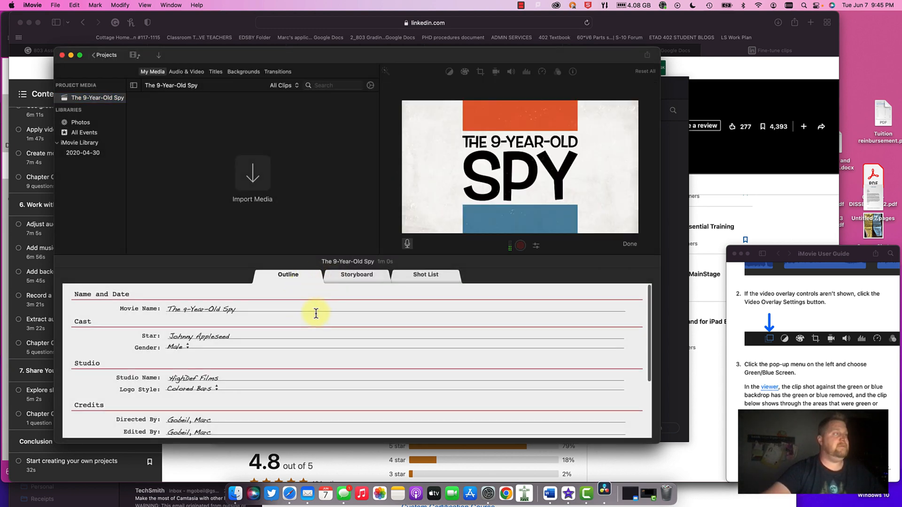
# Step: Look through the new trailer's storyboard and its shot list of required Action, Closeup and Medium clips
pyautogui.click(357, 277)
pyautogui.scroll(-3, 277, 325)
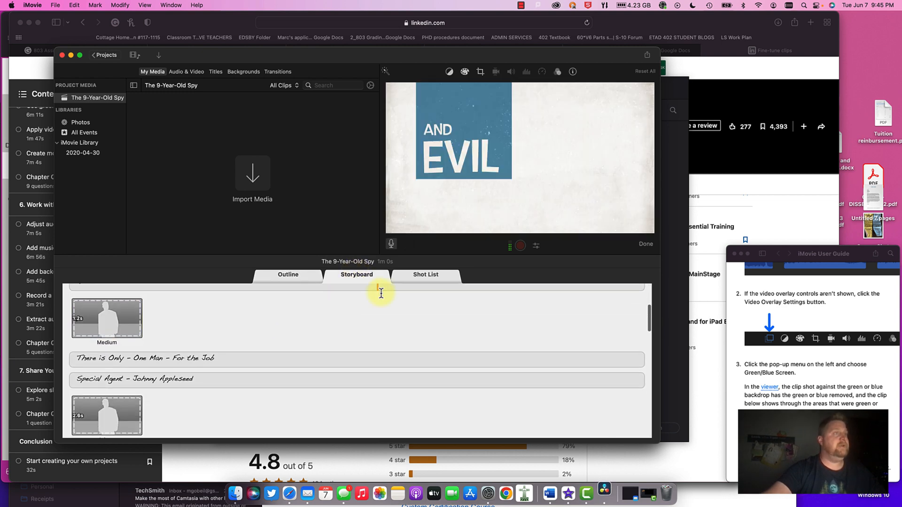
pyautogui.scroll(-1, 379, 292)
pyautogui.click(422, 278)
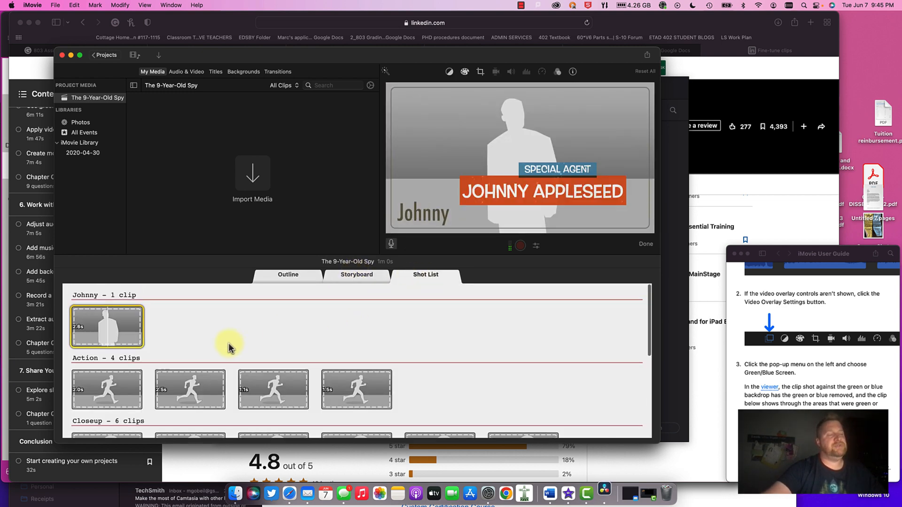
pyautogui.scroll(-3, 227, 347)
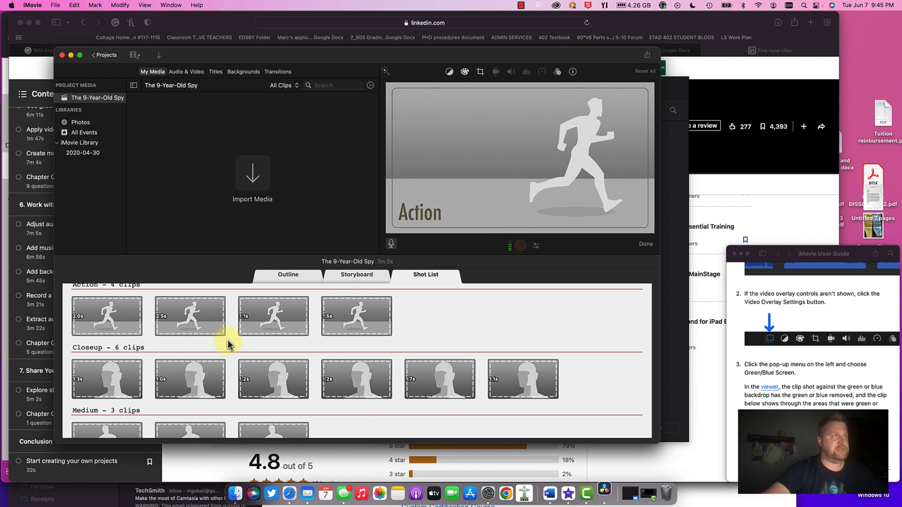
pyautogui.scroll(-1, 257, 328)
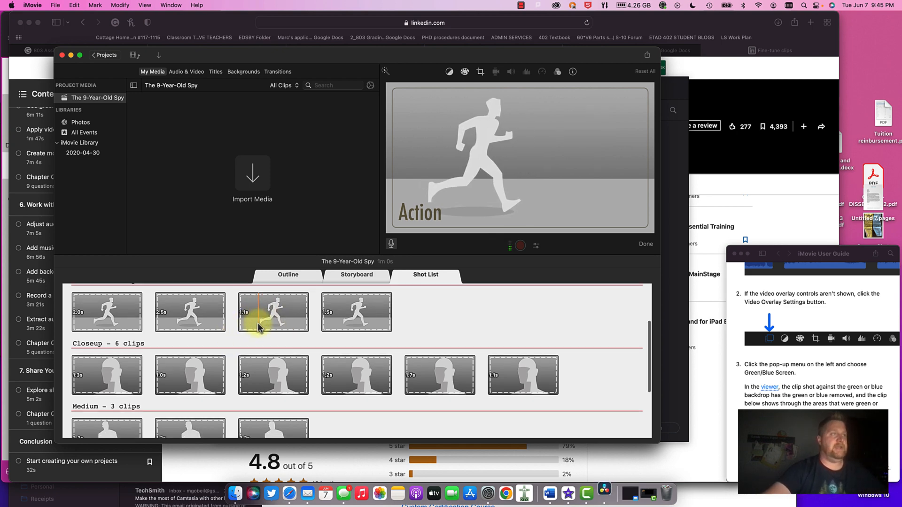
pyautogui.scroll(-1, 263, 327)
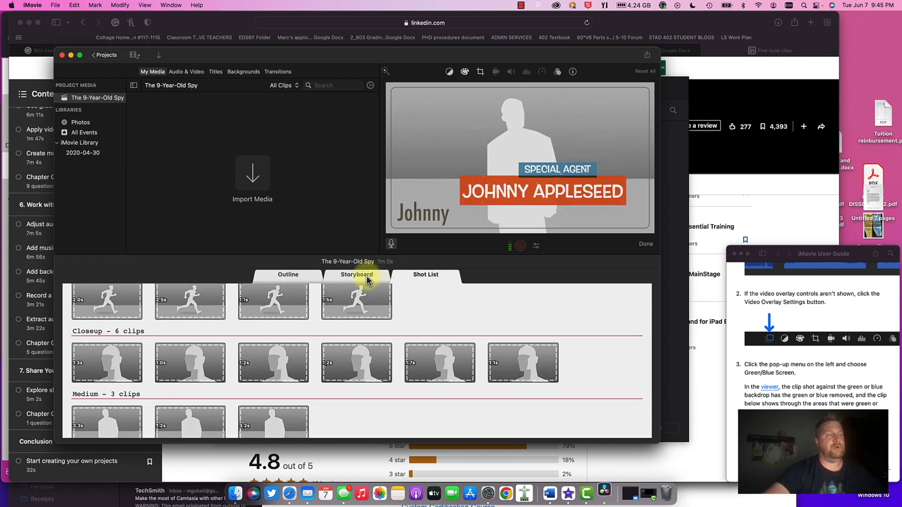
pyautogui.scroll(-1, 398, 347)
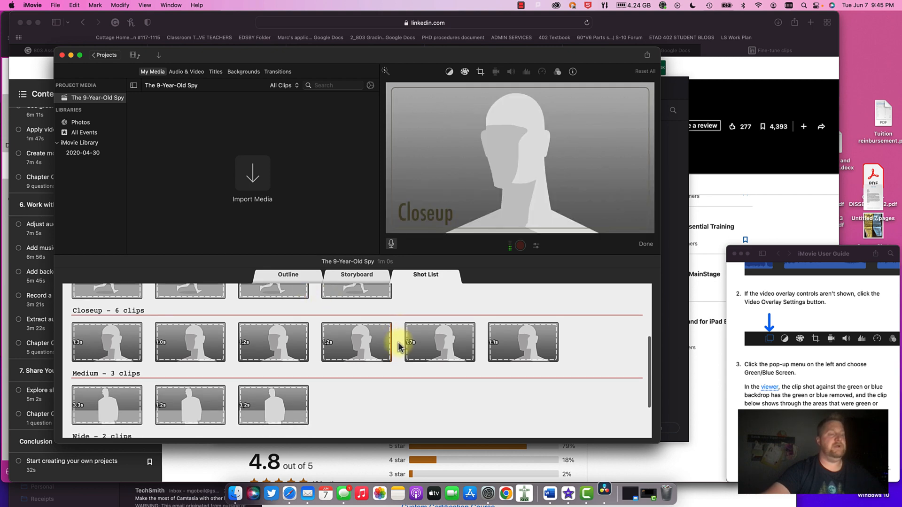
pyautogui.scroll(5, 435, 296)
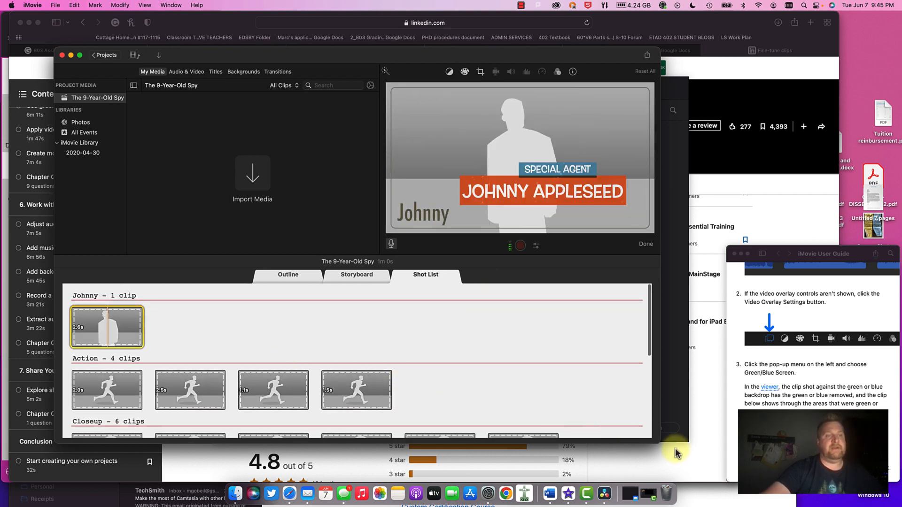
# Step: Enlarge the trailer window to review the shot list down to the Wide clips, then return to the outline and reposition the window
pyautogui.moveTo(657, 444); pyautogui.dragTo(664, 479)
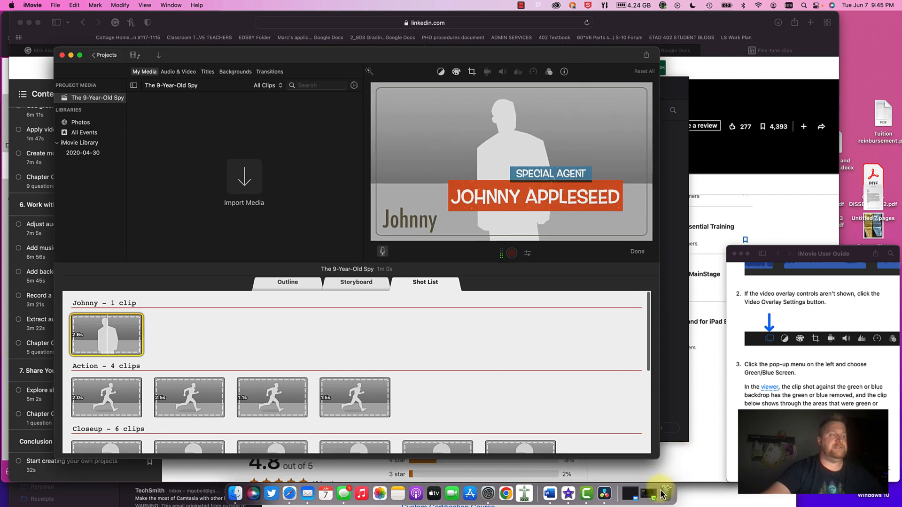
pyautogui.scroll(-3, 150, 338)
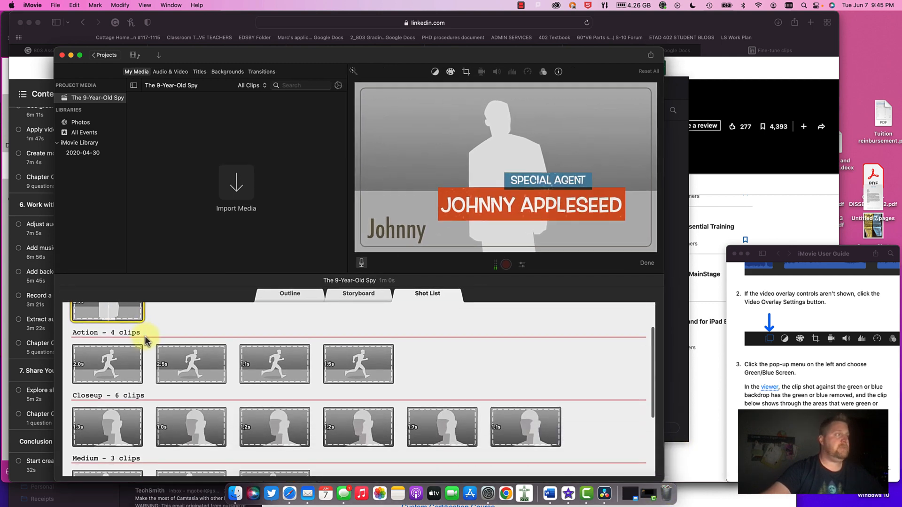
pyautogui.scroll(3, 136, 335)
pyautogui.hscroll(1, 136, 335)
pyautogui.hscroll(-1, 134, 335)
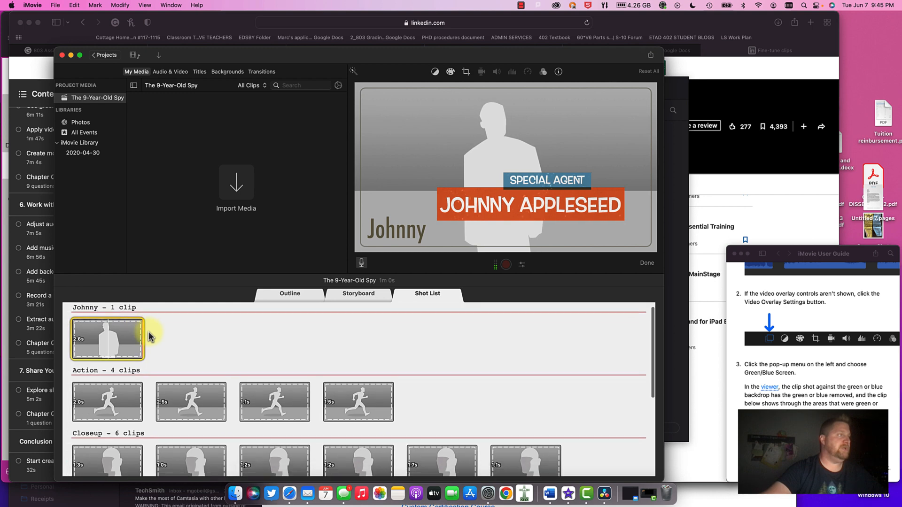
pyautogui.scroll(-1, 122, 343)
pyautogui.scroll(1, 108, 350)
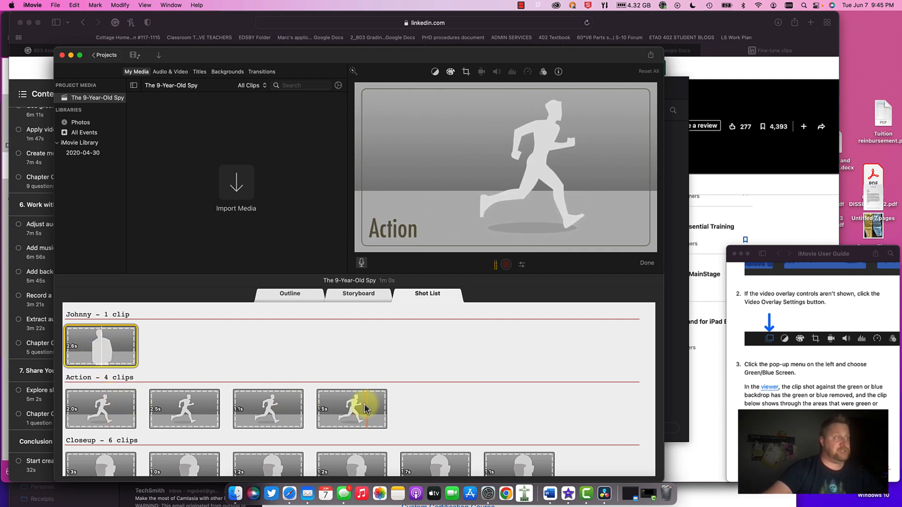
pyautogui.scroll(-4, 366, 408)
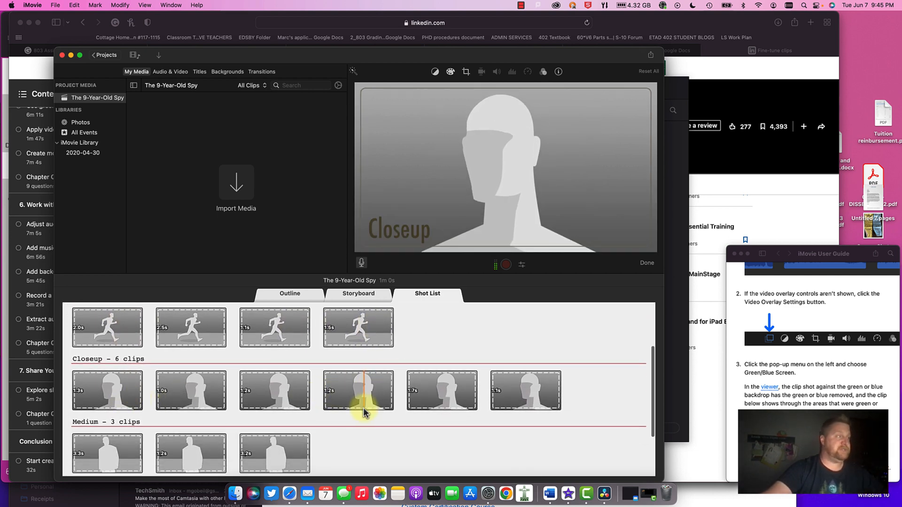
pyautogui.scroll(-3, 364, 412)
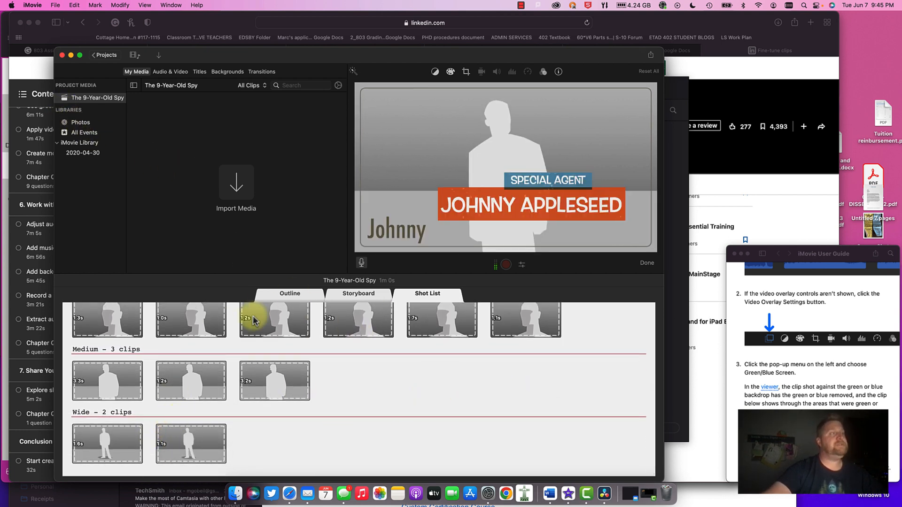
pyautogui.click(283, 296)
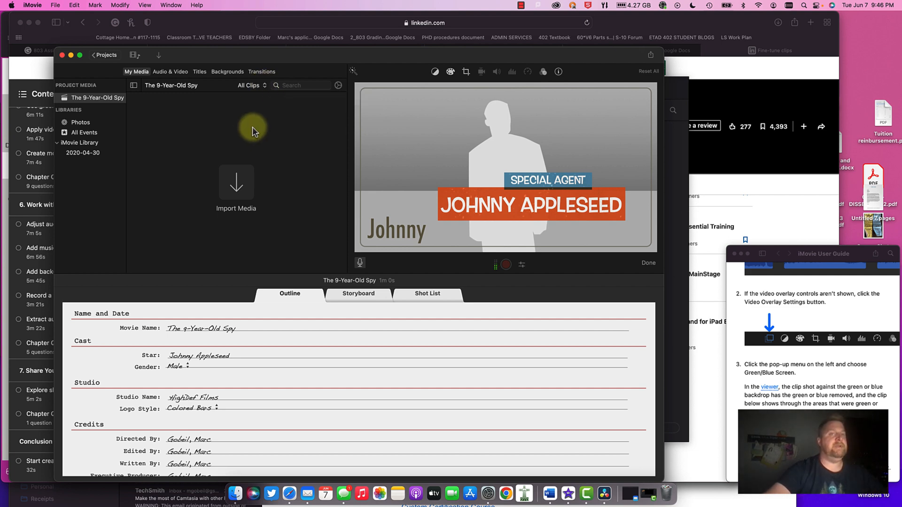
pyautogui.moveTo(286, 54); pyautogui.dragTo(271, 24)
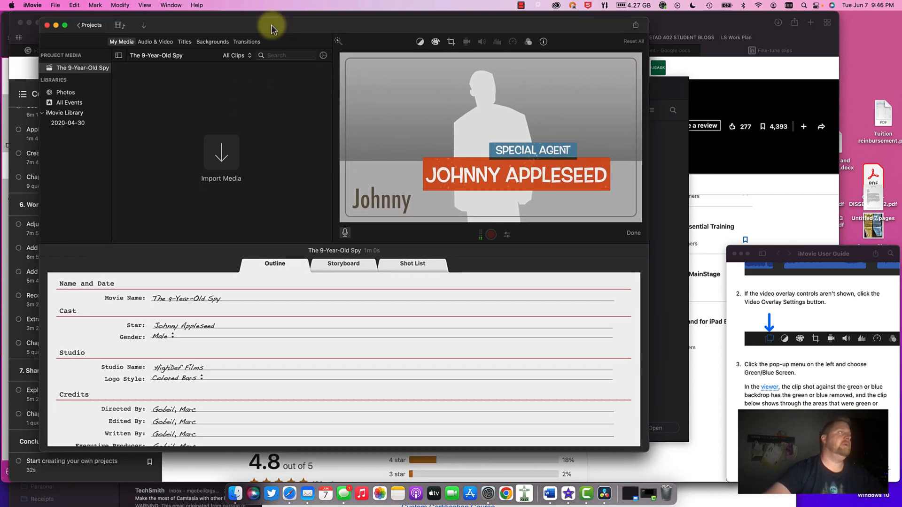
pyautogui.click(99, 27)
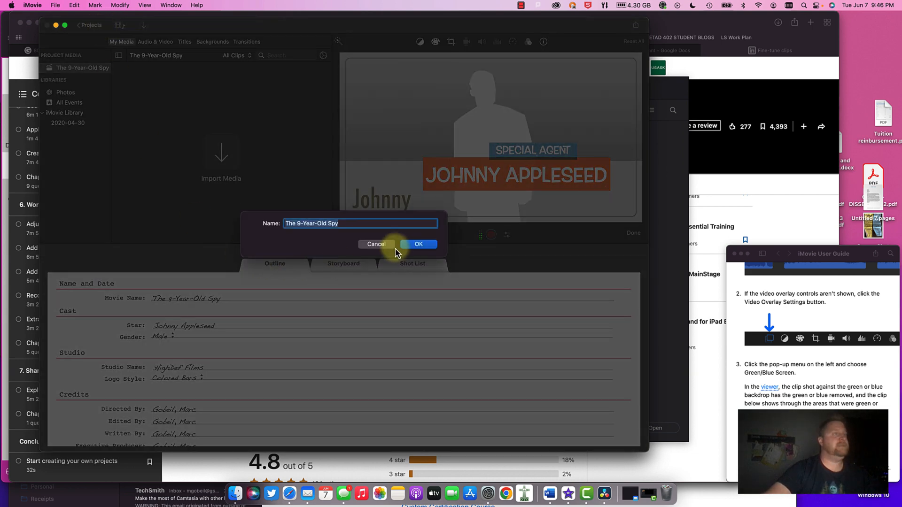
pyautogui.click(388, 246)
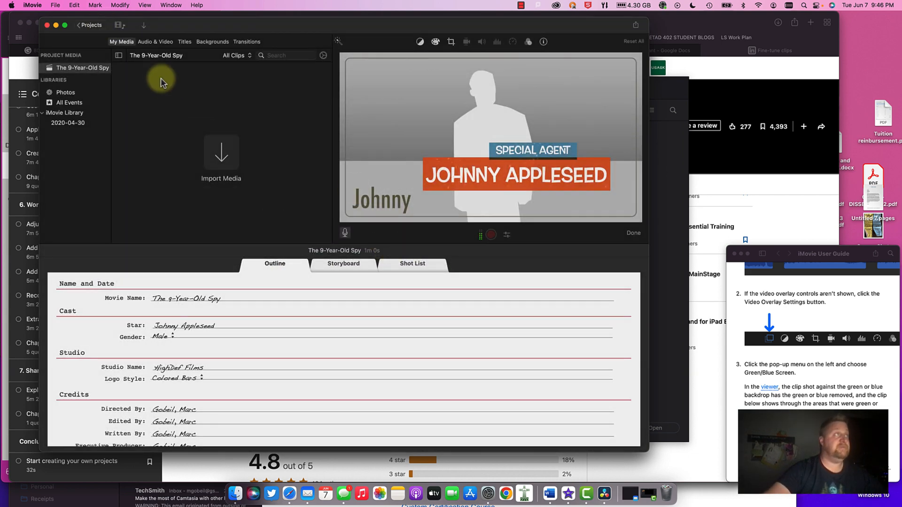
pyautogui.click(86, 28)
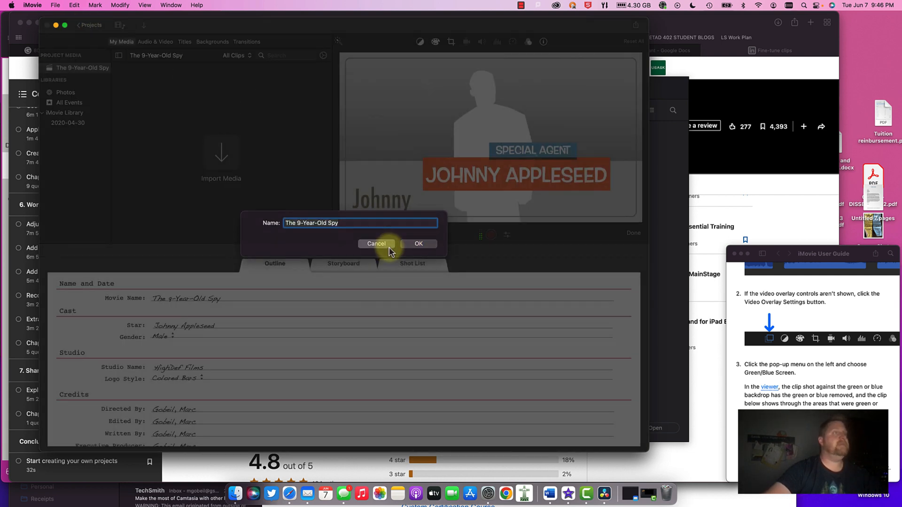
pyautogui.click(376, 244)
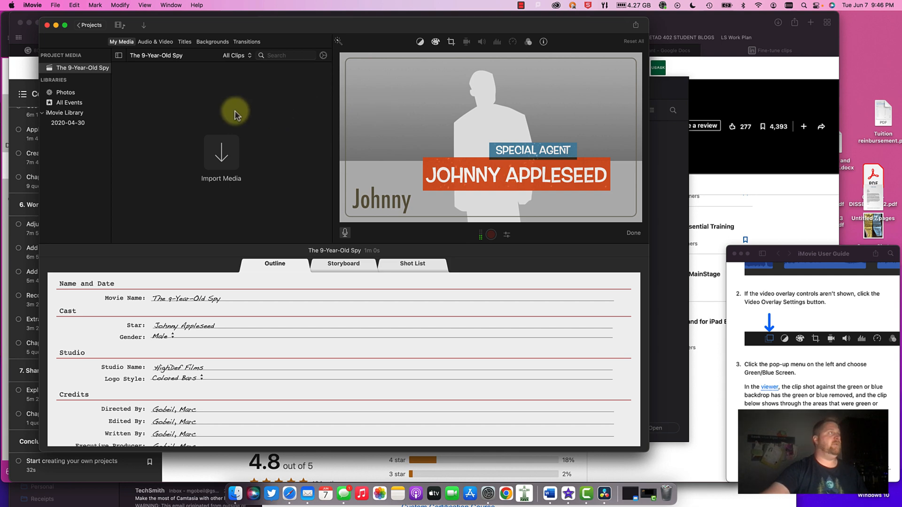
# Step: Save the trailer as The 9-Year-Old Spy, return to the projects overview, and create a new movie project
pyautogui.click(85, 27)
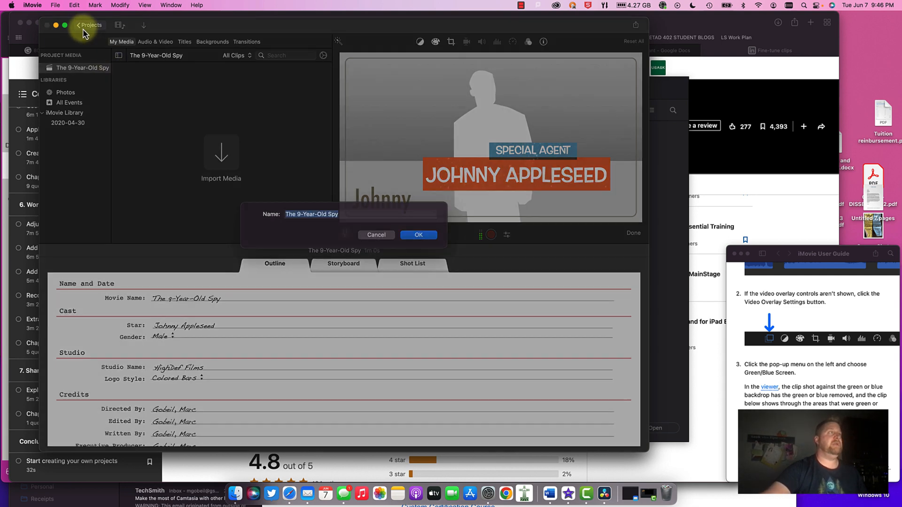
pyautogui.click(411, 247)
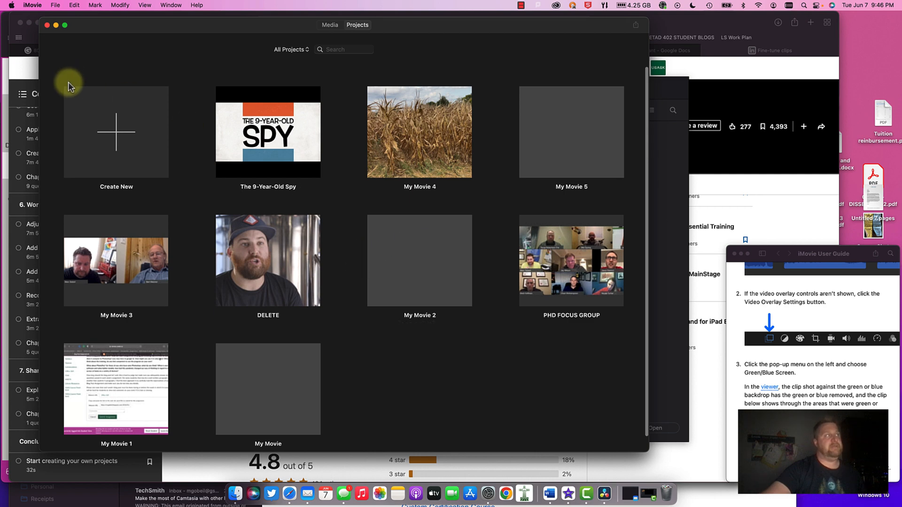
pyautogui.click(109, 135)
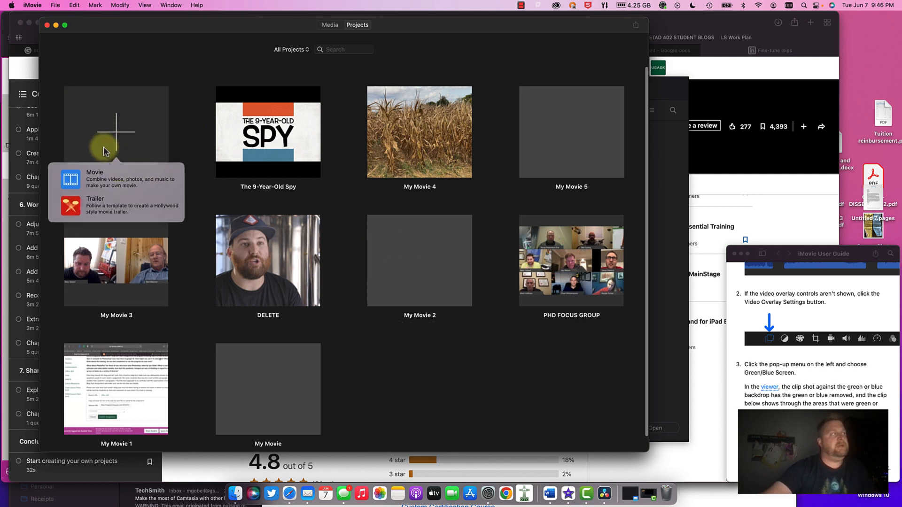
pyautogui.click(105, 179)
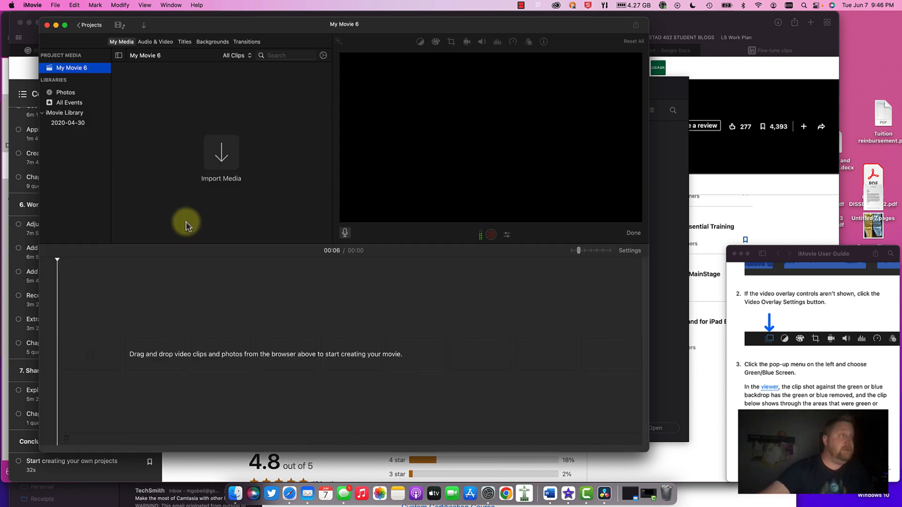
pyautogui.click(367, 276)
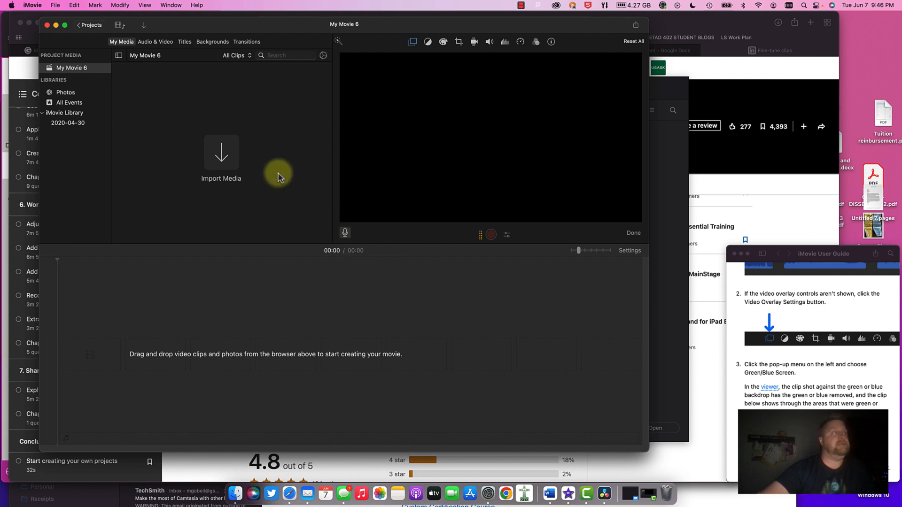
# Step: Open the media import window for the empty movie, move it aside, and close it without importing anything
pyautogui.click(223, 157)
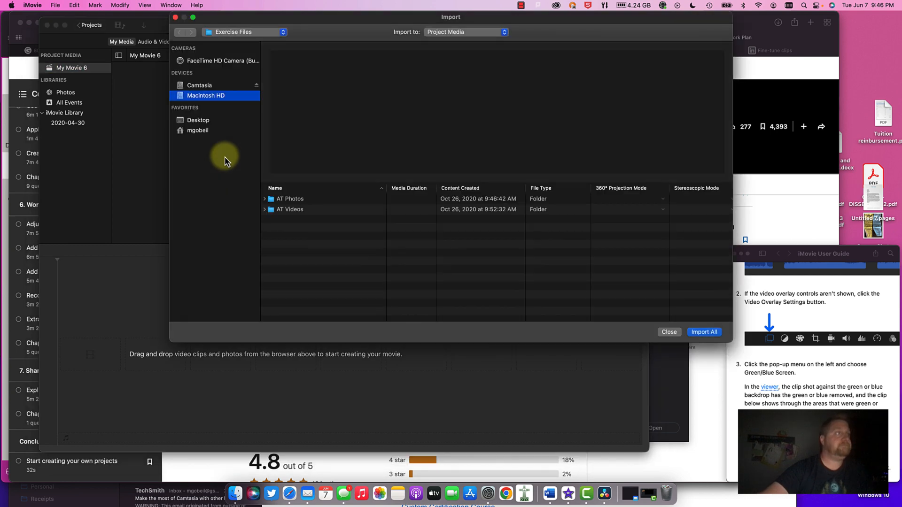
pyautogui.moveTo(277, 19); pyautogui.dragTo(419, 97)
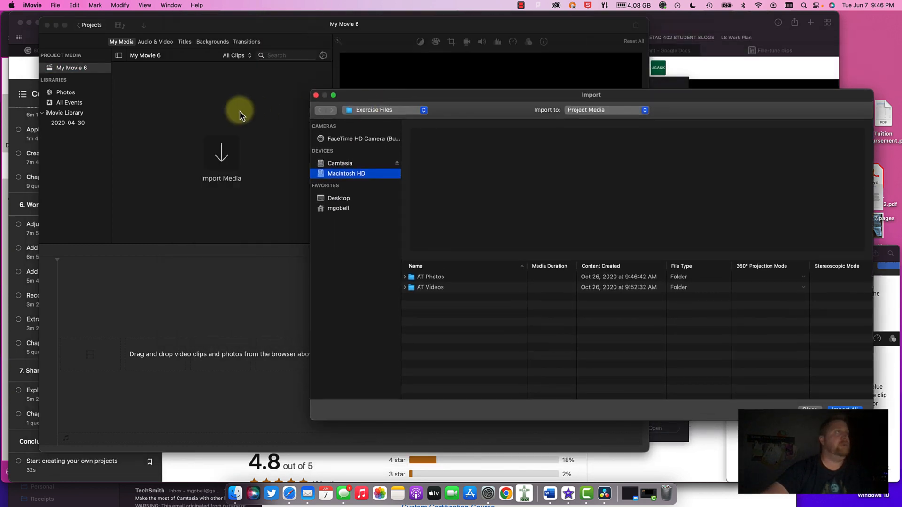
pyautogui.click(316, 95)
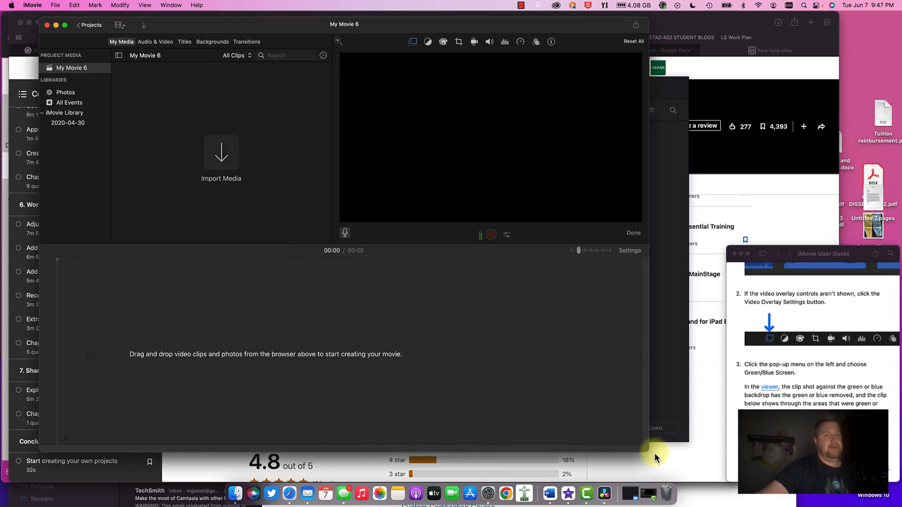
# Step: Enlarge the movie window, preview the Pinball Machine sound effect, and raise the system volume
pyautogui.moveTo(648, 452); pyautogui.dragTo(757, 482)
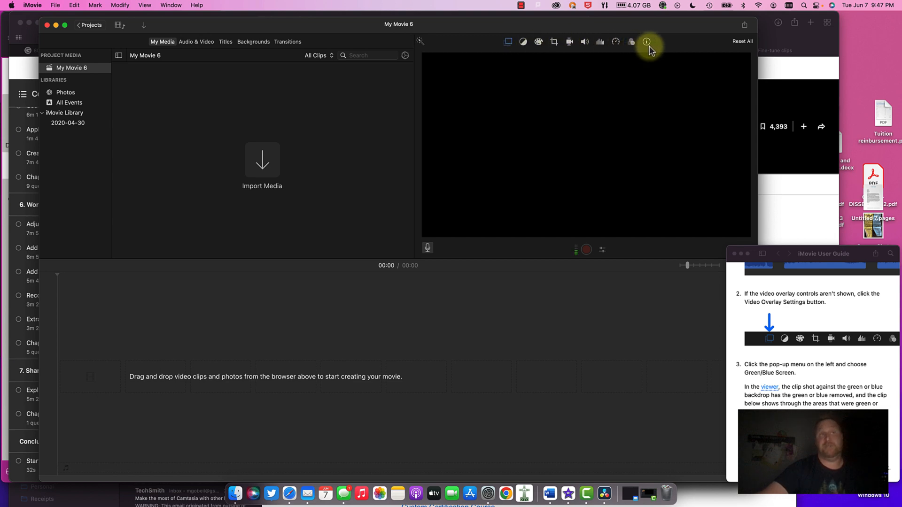
pyautogui.click(190, 43)
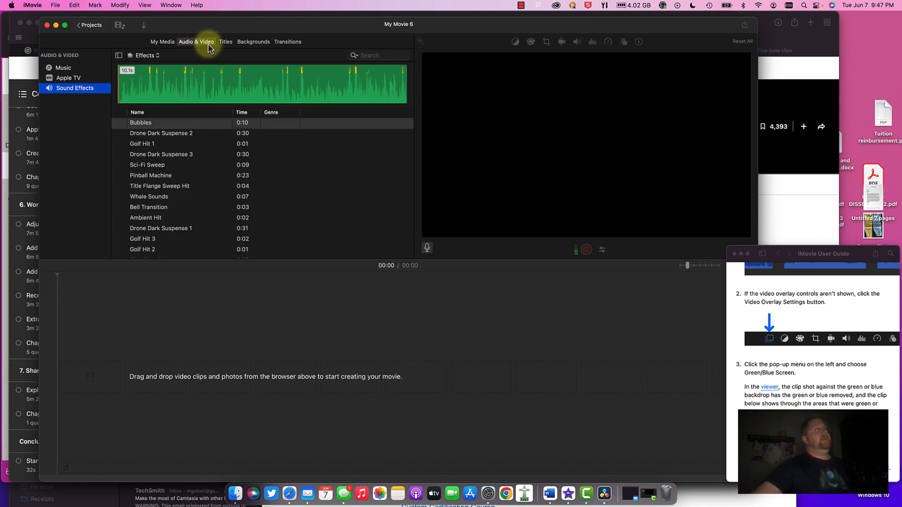
pyautogui.click(169, 178)
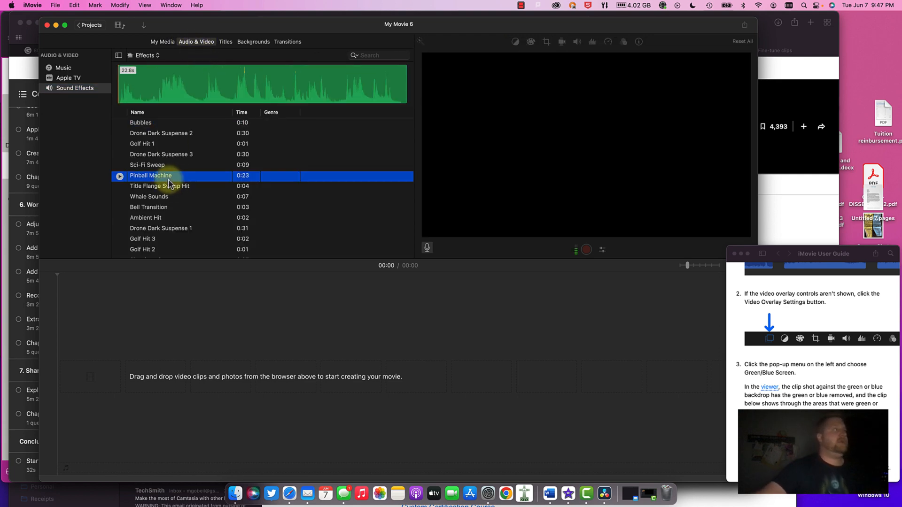
pyautogui.click(120, 177)
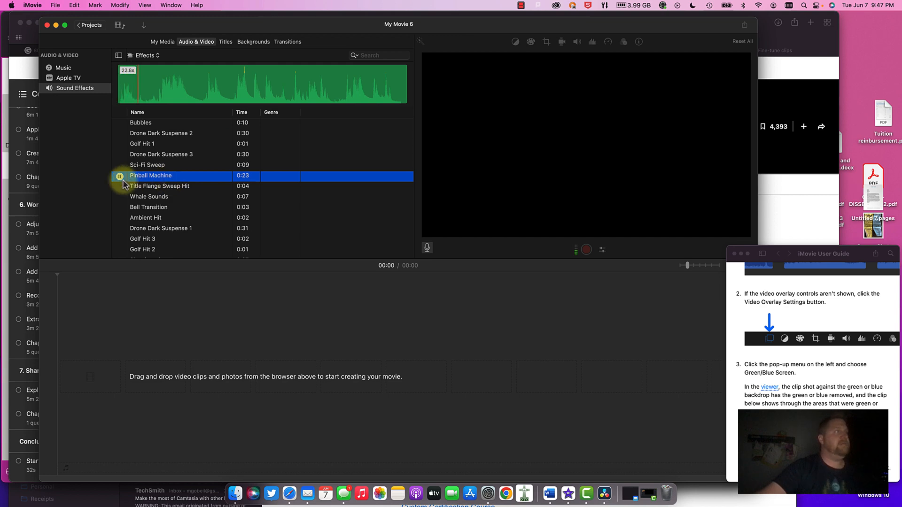
pyautogui.press('XF86AudioRaiseVolume')
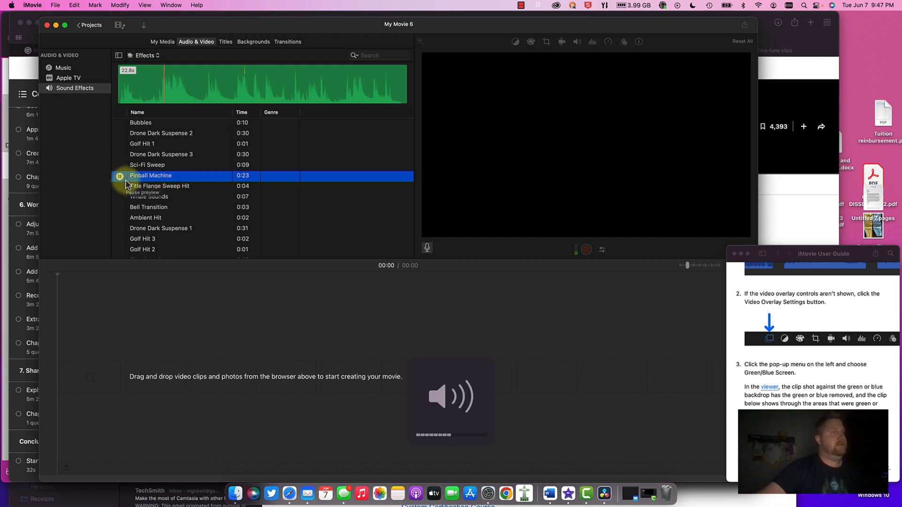
# Step: Pause the Pinball Machine preview and look through the sound effects list, including the Stingers and Jingles genres
pyautogui.click(121, 177)
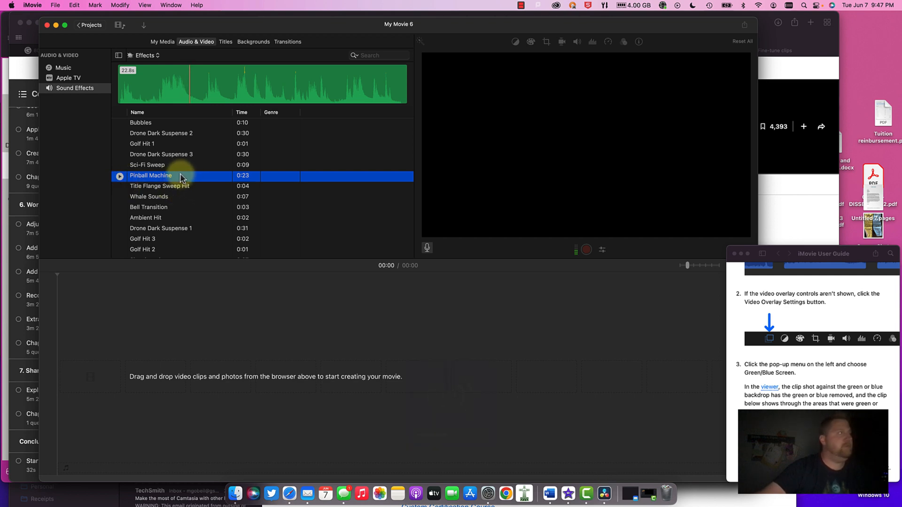
pyautogui.scroll(-15, 198, 189)
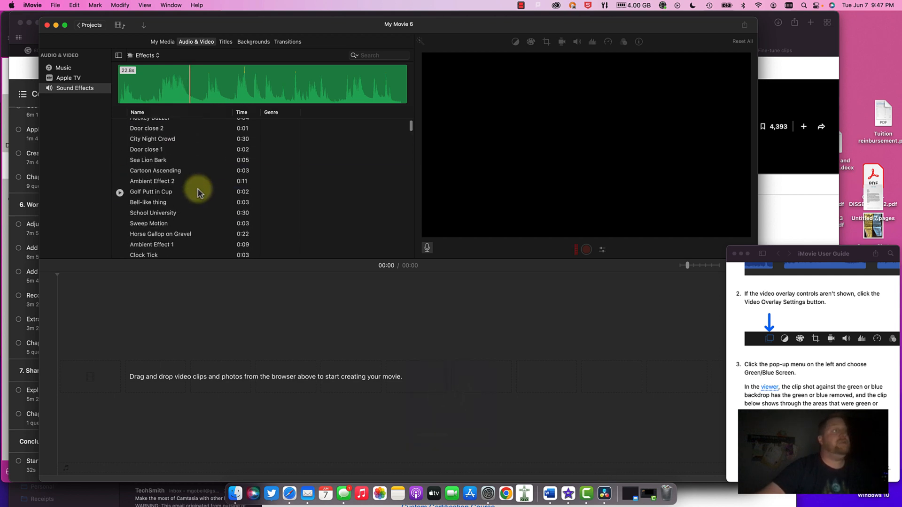
pyautogui.scroll(-10, 198, 188)
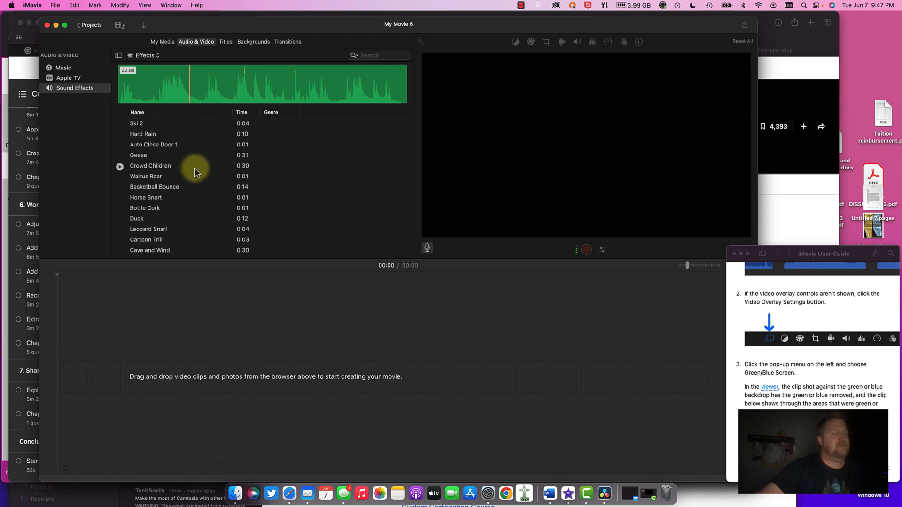
pyautogui.scroll(-15, 190, 181)
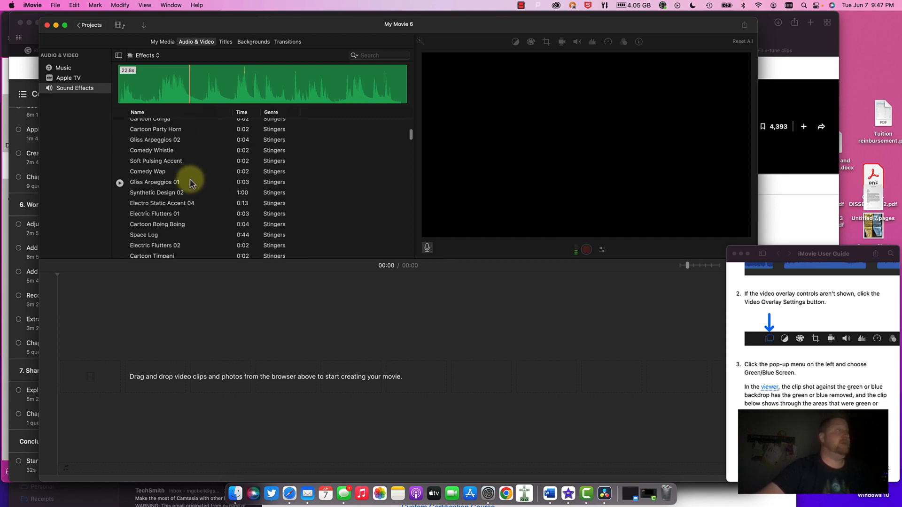
pyautogui.scroll(-10, 189, 182)
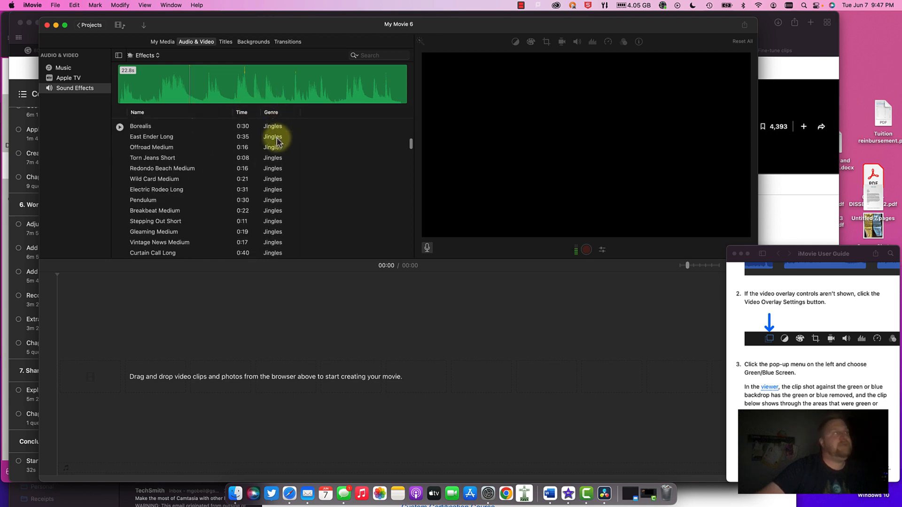
pyautogui.scroll(3, 278, 141)
pyautogui.scroll(8, 249, 164)
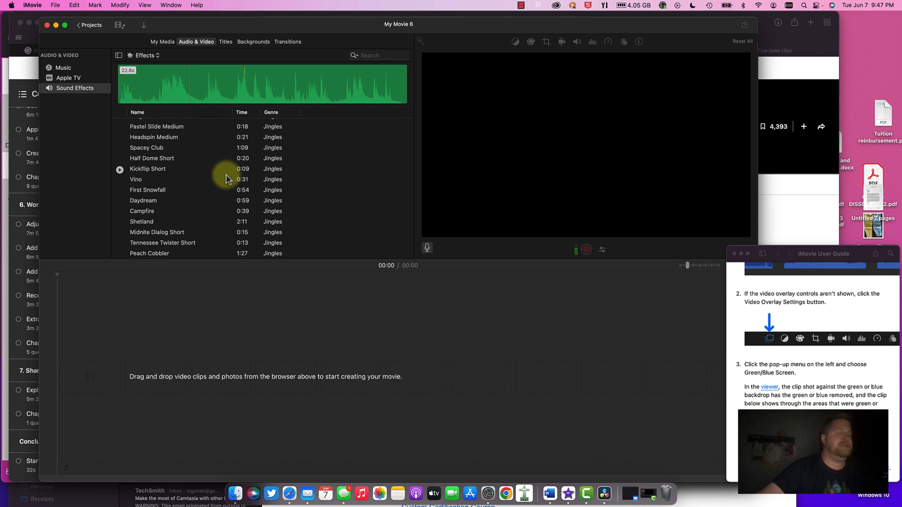
pyautogui.scroll(-2, 198, 202)
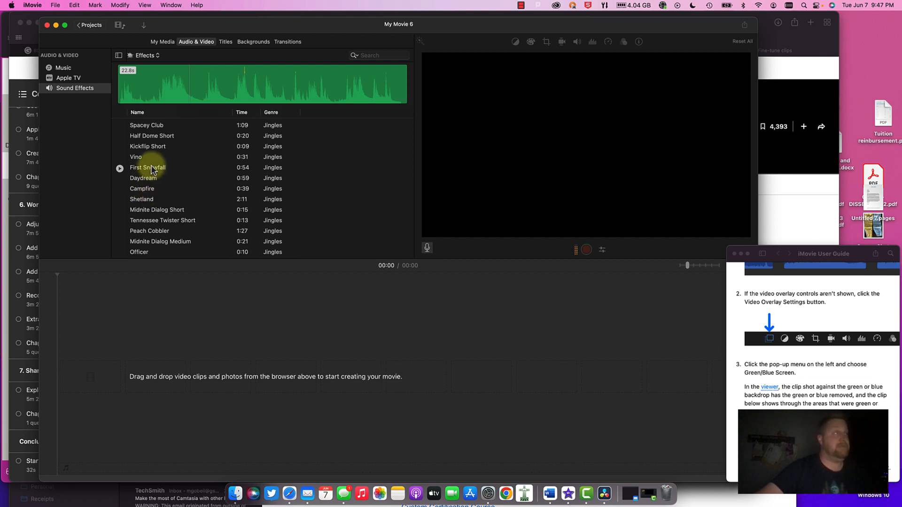
# Step: Add the Tennessee Twister Short jingle to the timeline, trim both ends to leave 5.0 s, and move it to the start
pyautogui.moveTo(103, 325); pyautogui.dragTo(69, 348)
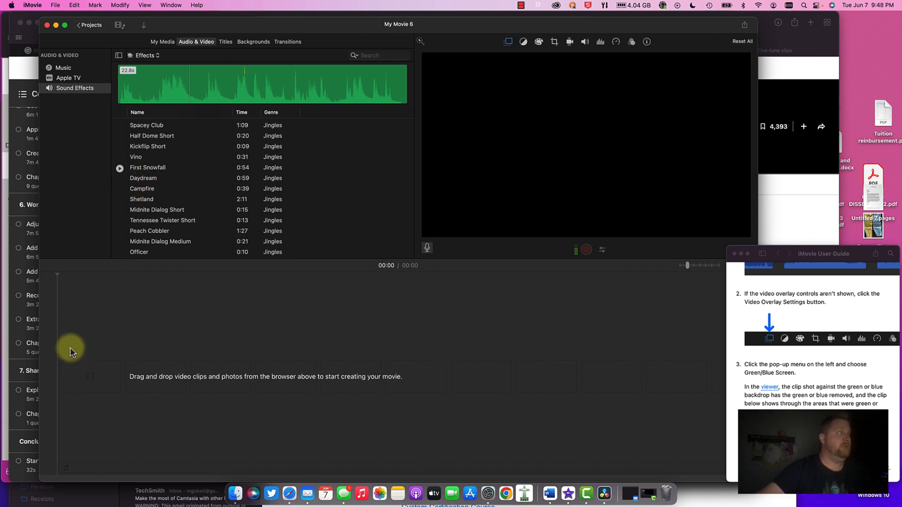
pyautogui.moveTo(167, 225); pyautogui.dragTo(54, 377)
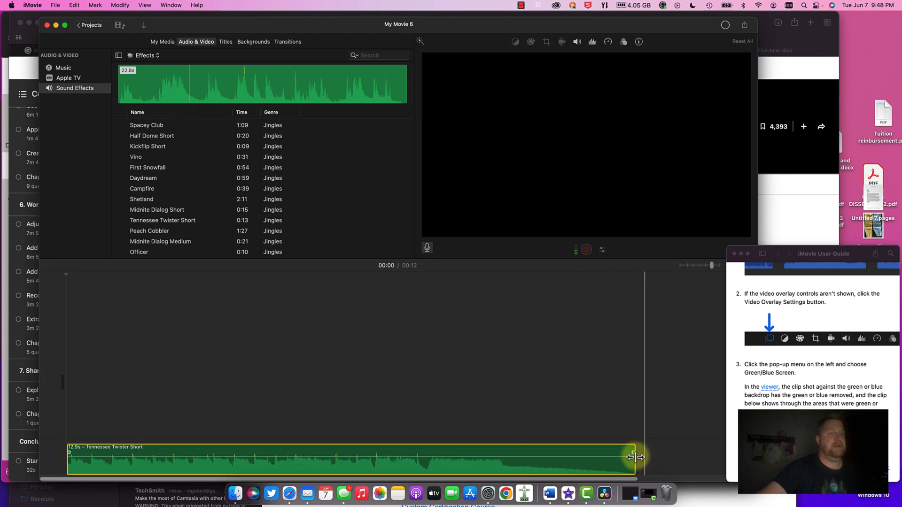
pyautogui.moveTo(636, 457); pyautogui.dragTo(371, 458)
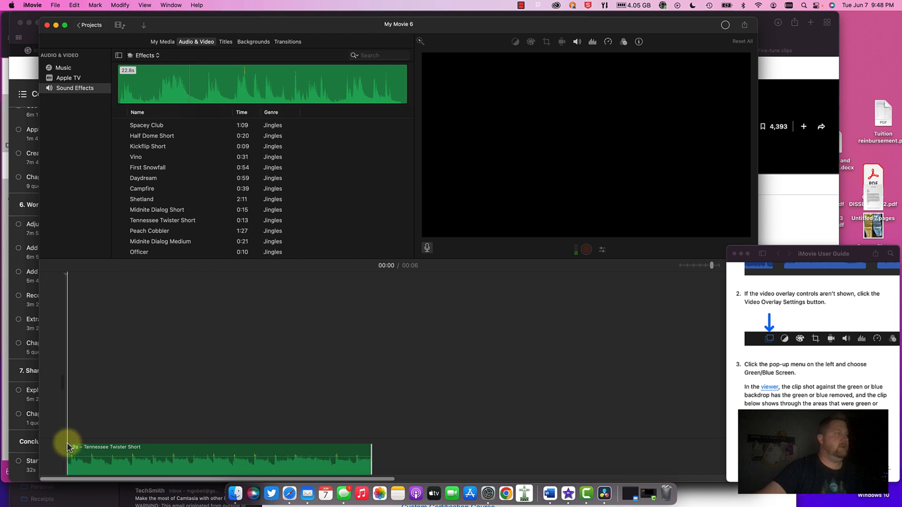
pyautogui.moveTo(67, 447); pyautogui.dragTo(151, 447)
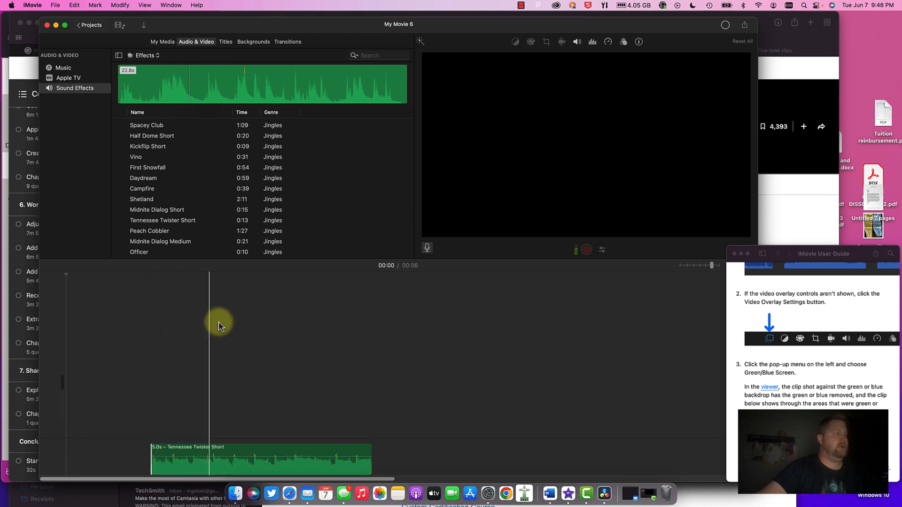
pyautogui.moveTo(222, 453); pyautogui.dragTo(111, 447)
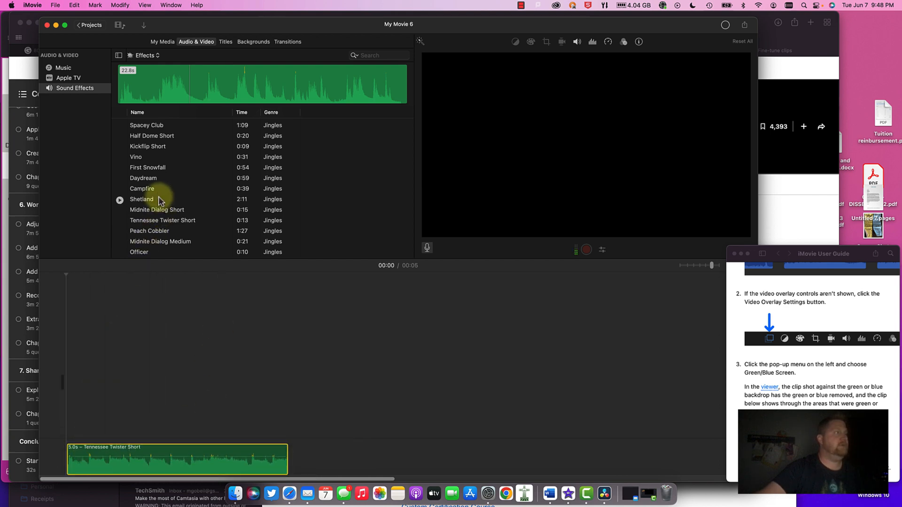
# Step: Place the Daydream jingle over the Tennessee Twister Short clip at 1.3 s, and undo all the audio edits back to an empty timeline
pyautogui.moveTo(143, 178); pyautogui.dragTo(122, 427)
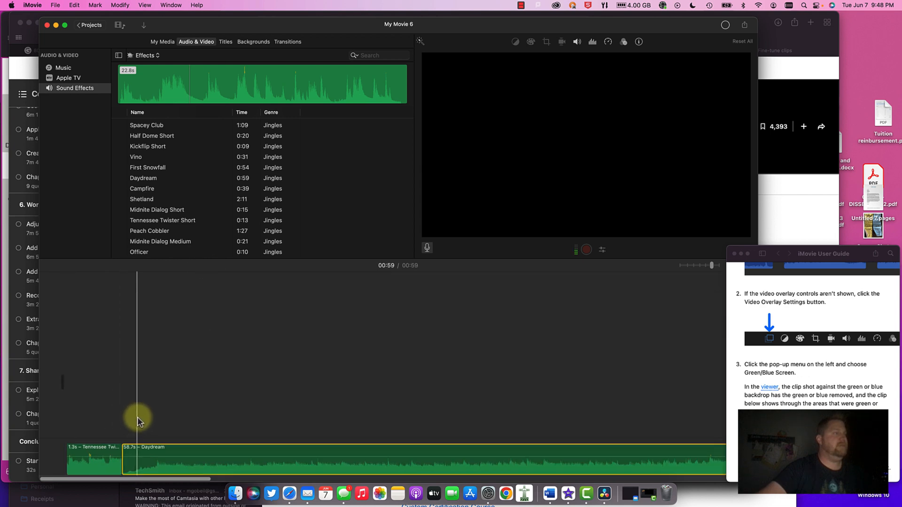
pyautogui.press('super+z')
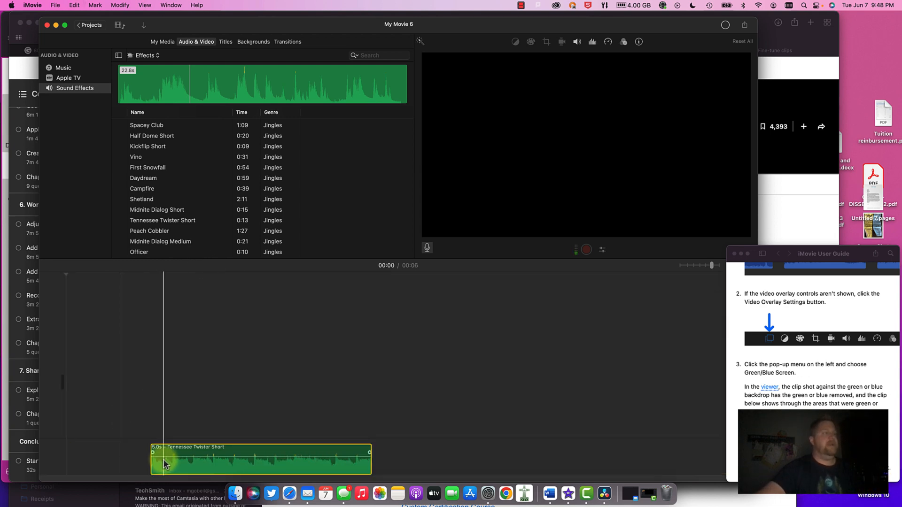
pyautogui.press('super+z')
pyautogui.press('super+z')
pyautogui.press('super+z')
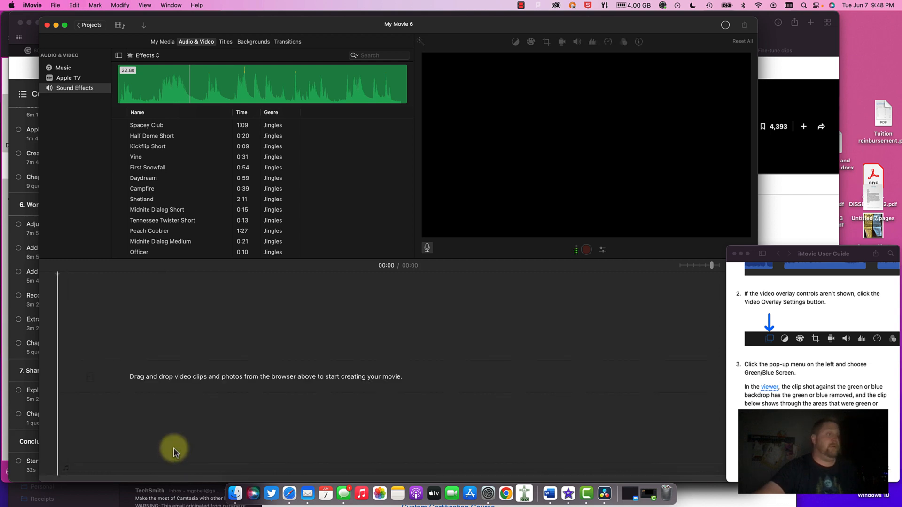
# Step: Look through the rest of the jingles and on to the Work:Home effects at the end of the list
pyautogui.scroll(-5, 241, 155)
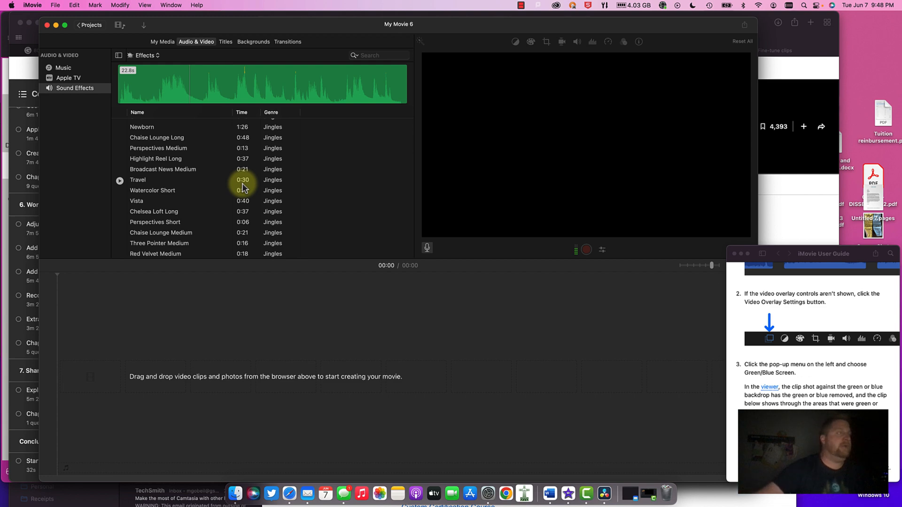
pyautogui.scroll(-4, 249, 188)
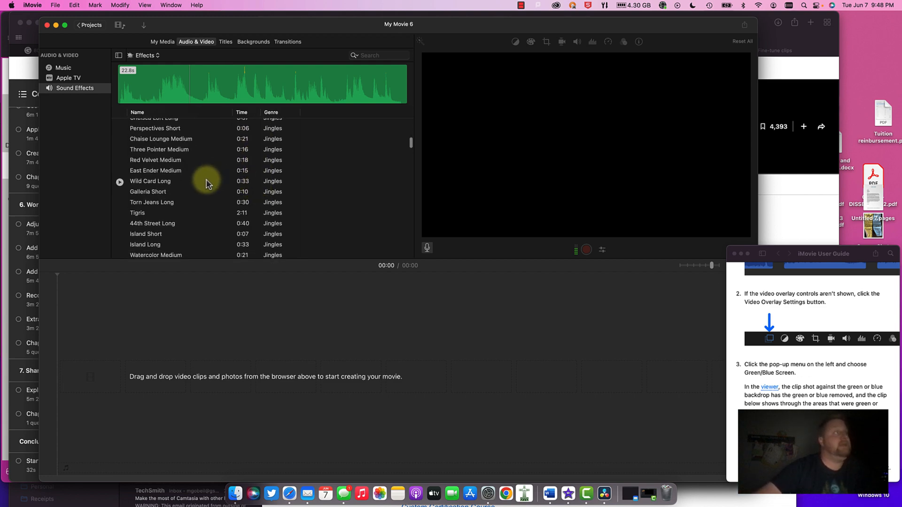
pyautogui.scroll(-2, 209, 209)
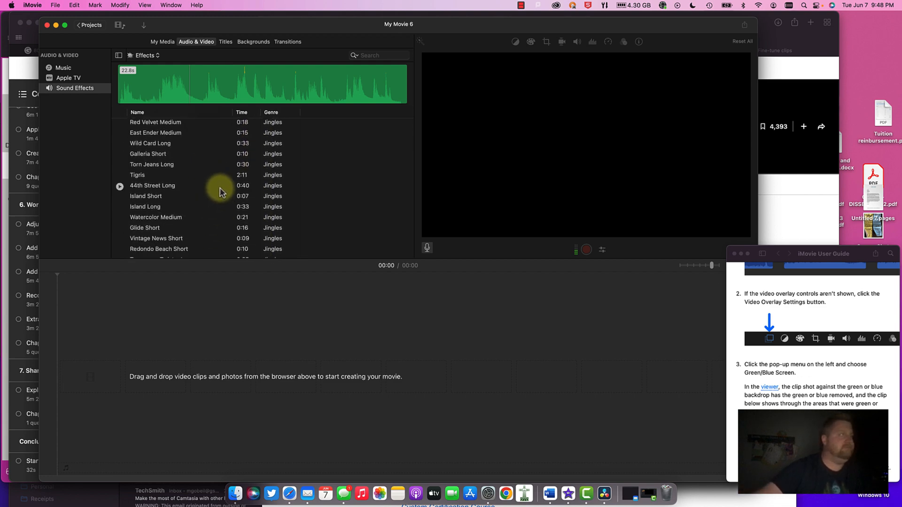
pyautogui.scroll(-5, 220, 187)
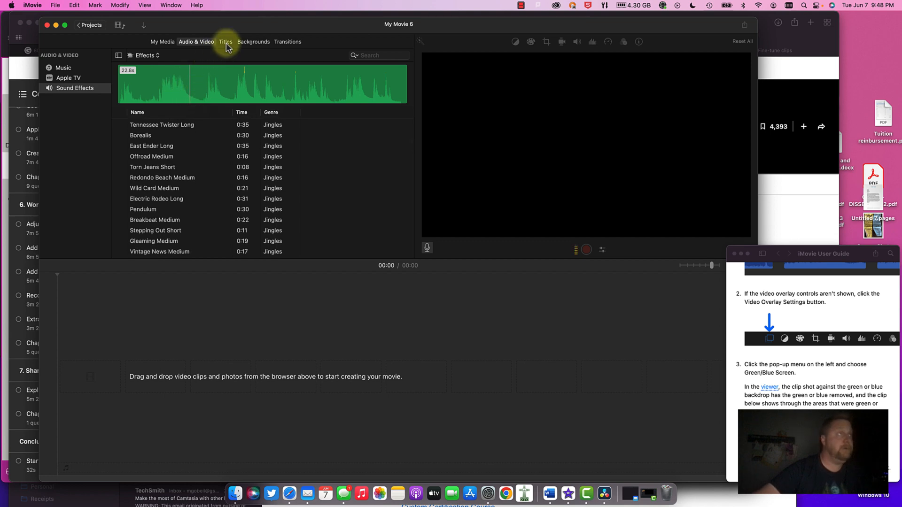
pyautogui.scroll(-6, 215, 136)
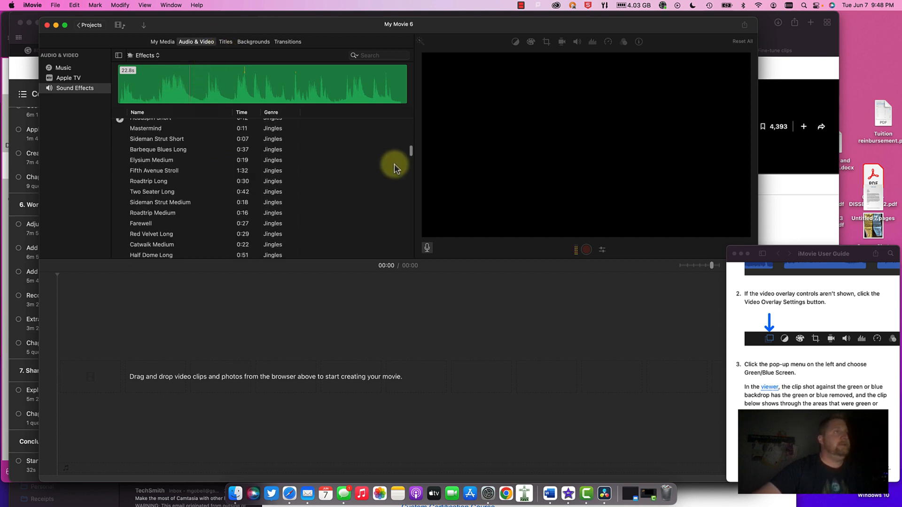
pyautogui.moveTo(411, 155); pyautogui.dragTo(406, 264)
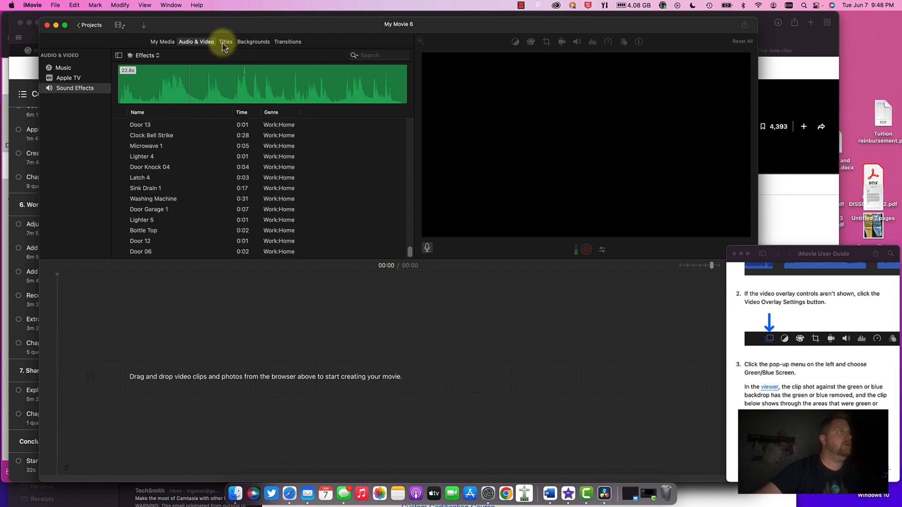
# Step: Limit the sound effects list to the iLife Foley category and look through its effects
pyautogui.click(153, 56)
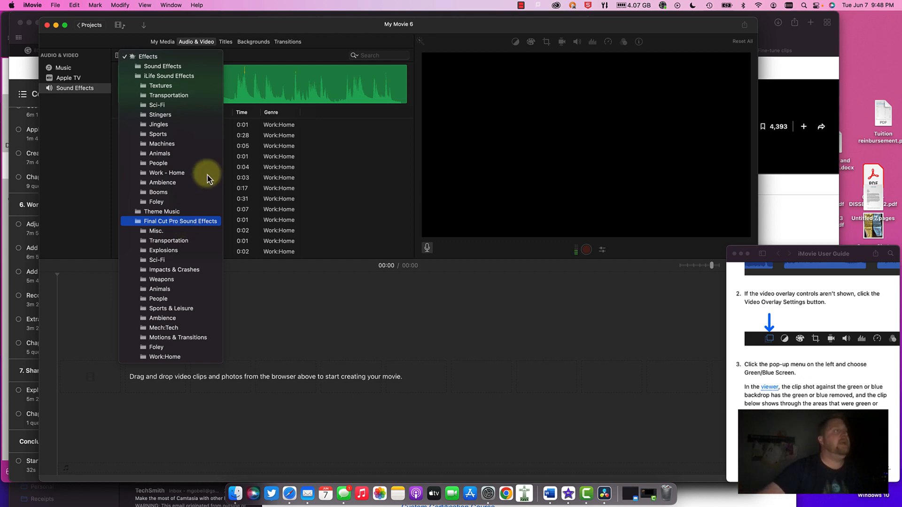
pyautogui.click(180, 203)
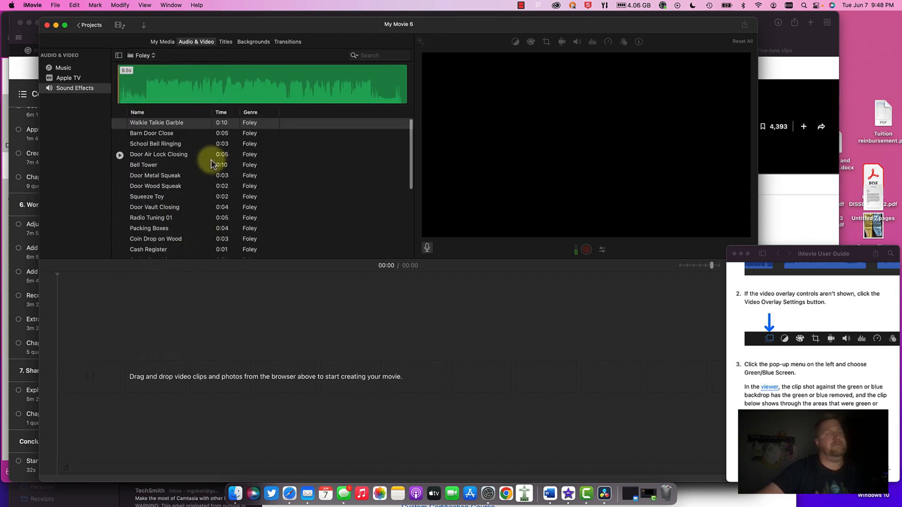
pyautogui.scroll(-5, 206, 162)
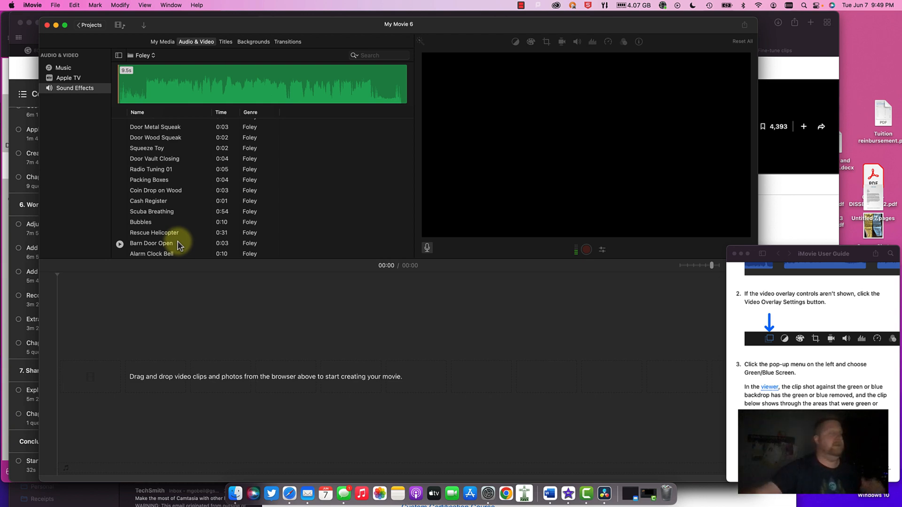
# Step: Audition the Door Vault Closing, Rescue Helicopter and Combination Lock Opening effects, and show the available title styles
pyautogui.click(179, 161)
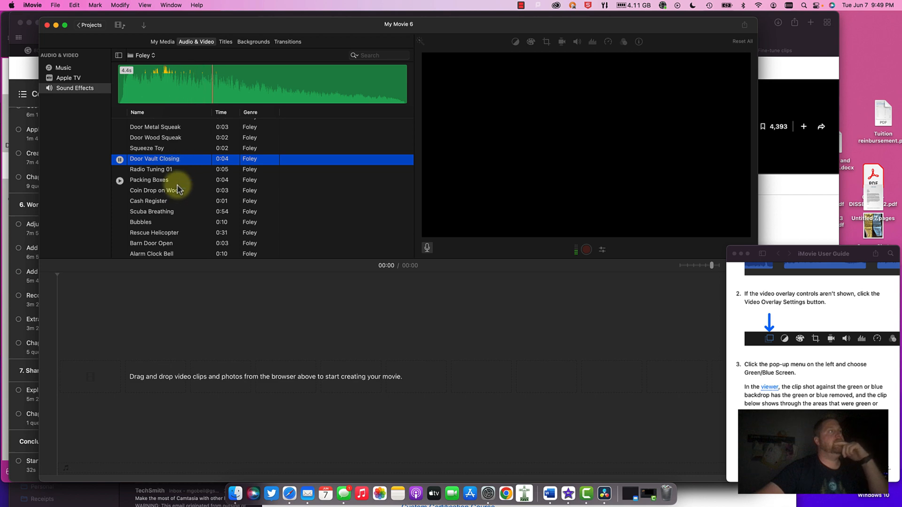
pyautogui.click(180, 230)
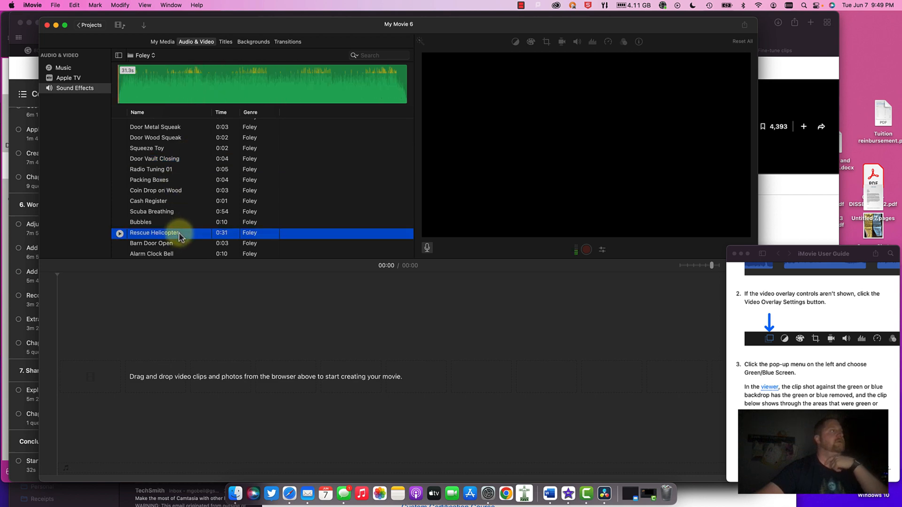
pyautogui.scroll(-2, 183, 236)
pyautogui.scroll(-3, 183, 235)
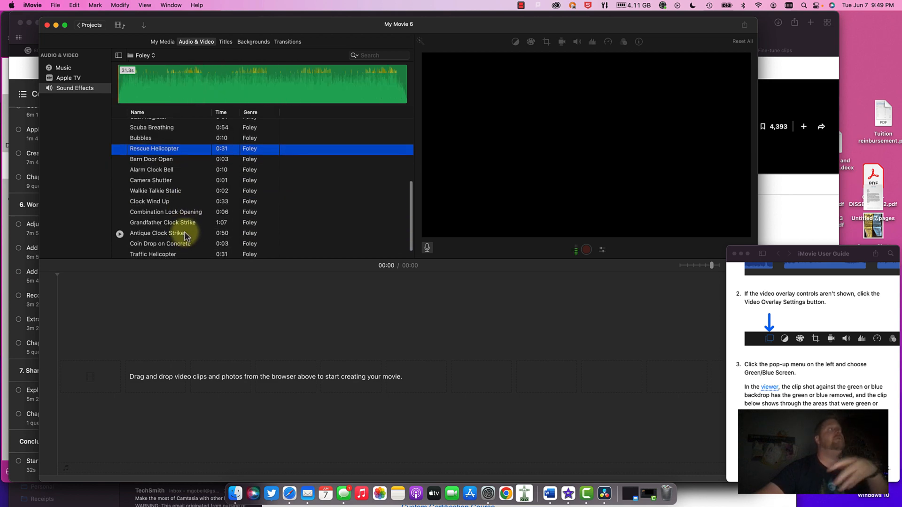
pyautogui.click(194, 214)
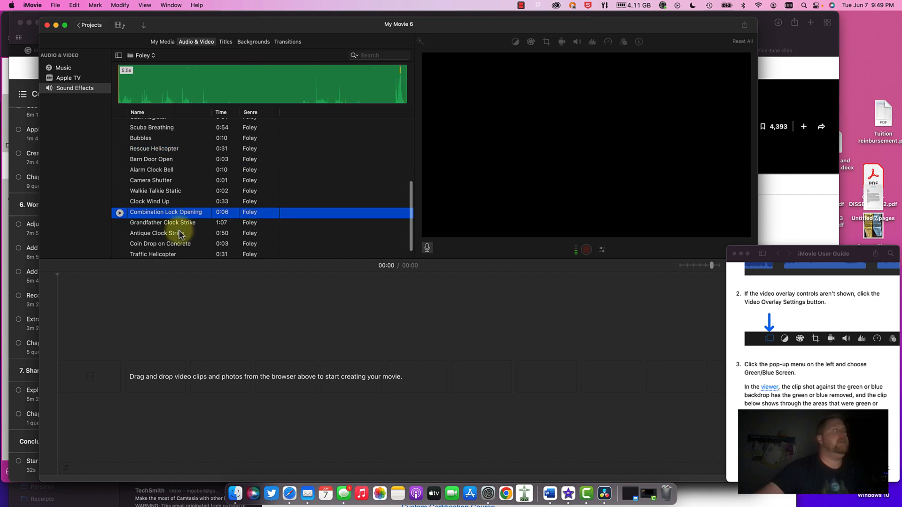
pyautogui.click(176, 80)
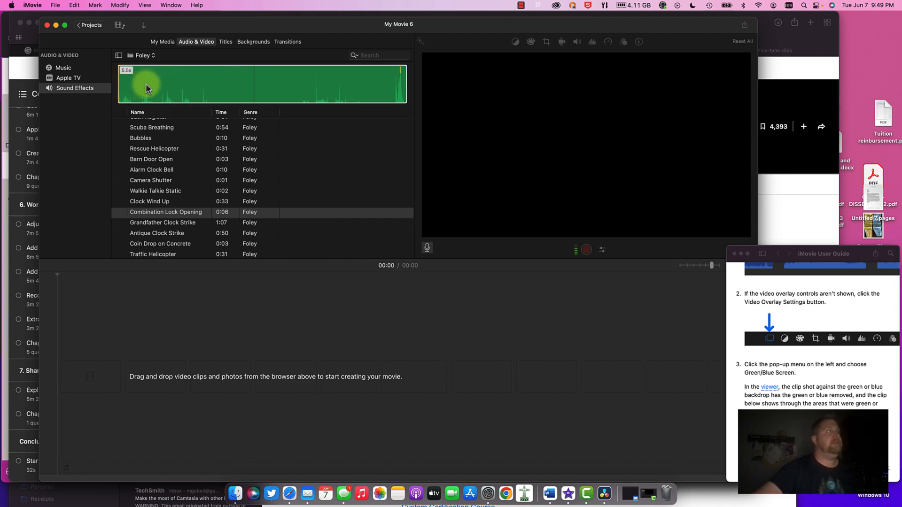
pyautogui.scroll(-2, 208, 200)
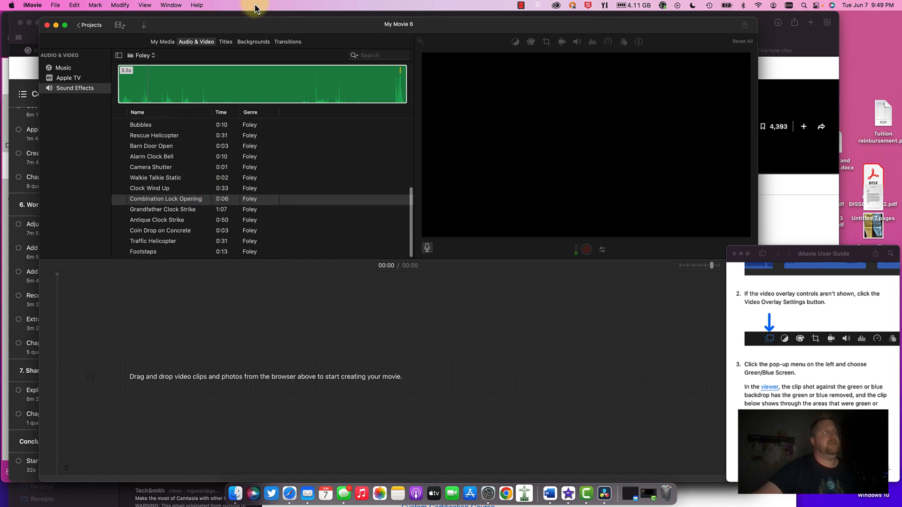
pyautogui.click(226, 43)
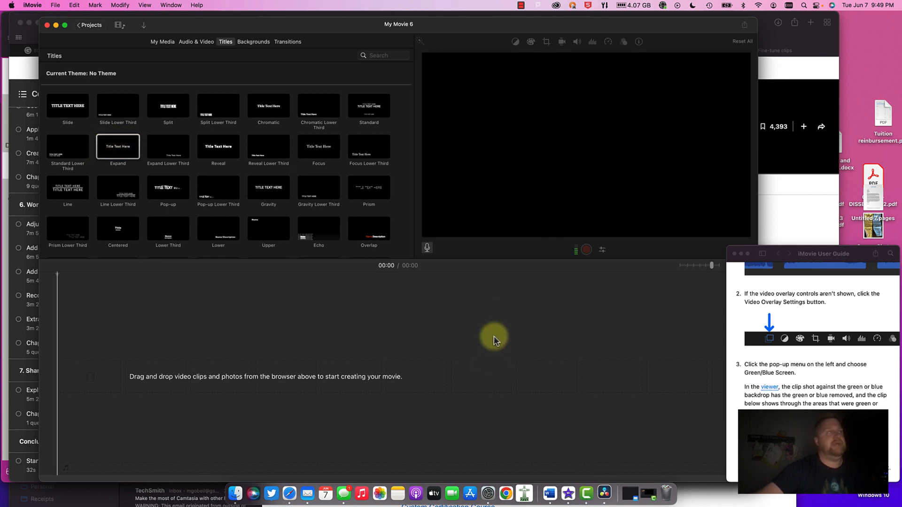
# Step: Switch to DaVinci Resolve to show its projects window, quit it, and return to the iMovie project
pyautogui.click(605, 494)
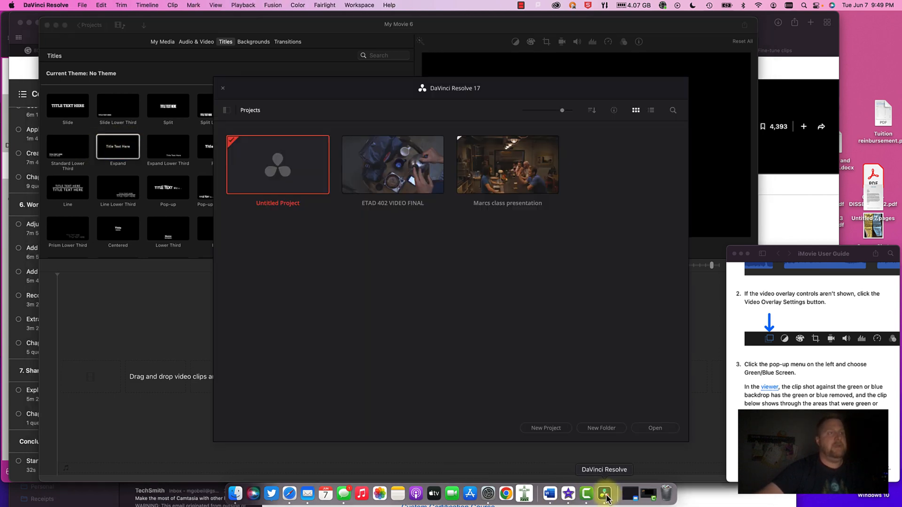
pyautogui.rightClick(605, 496)
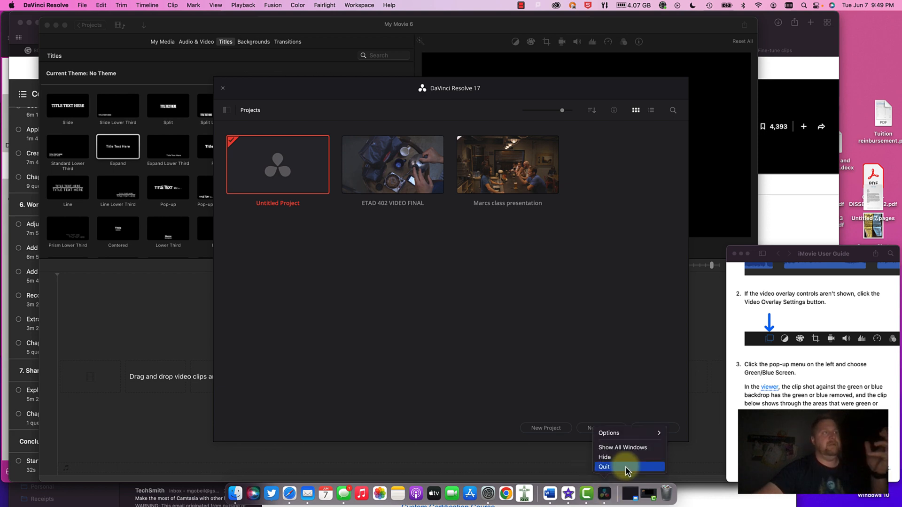
pyautogui.click(454, 218)
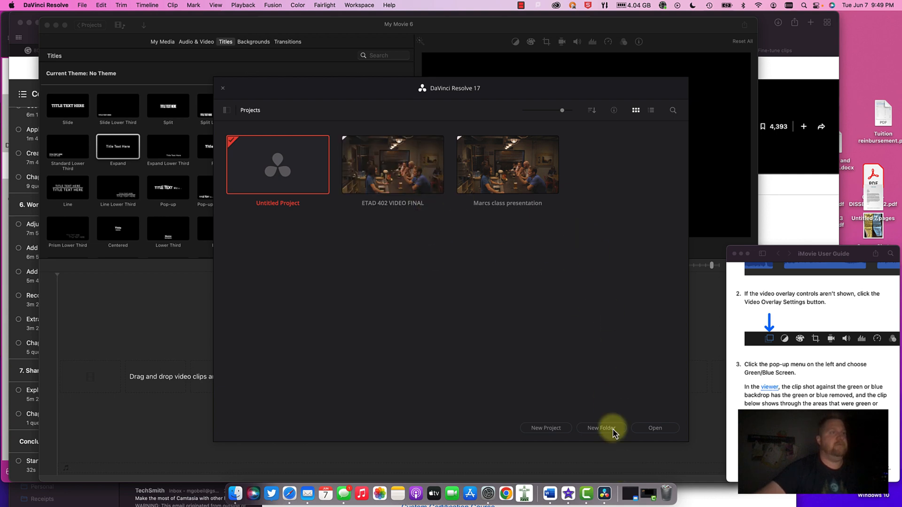
pyautogui.rightClick(606, 497)
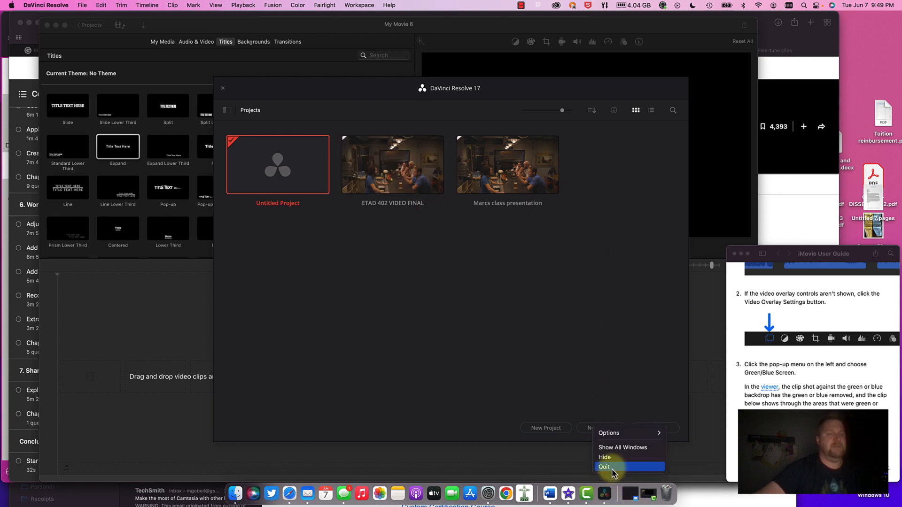
pyautogui.click(611, 464)
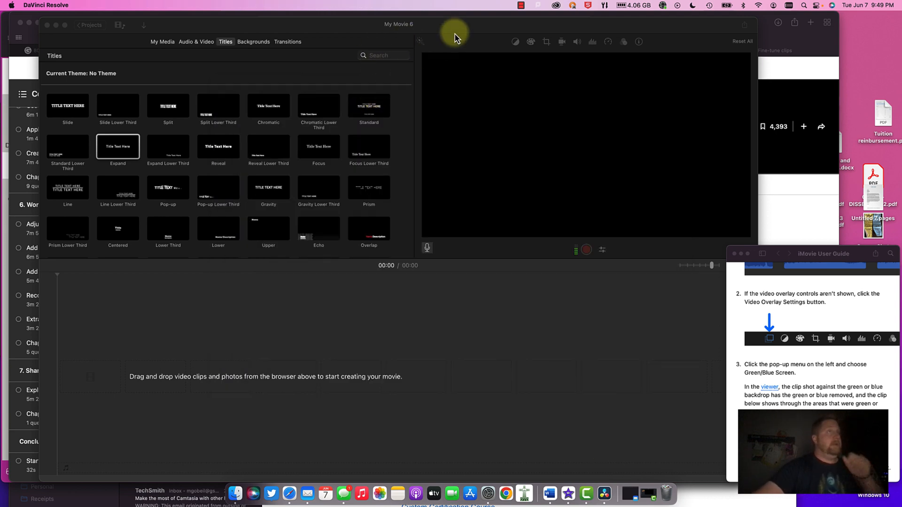
pyautogui.click(455, 33)
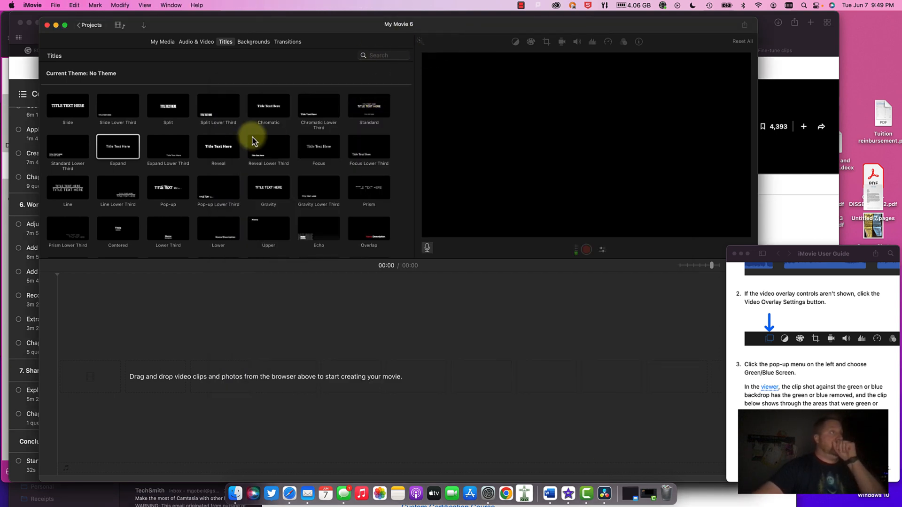
# Step: Browse the title styles and add the Reveal title to the empty timeline as a 4.0 s clip
pyautogui.click(212, 160)
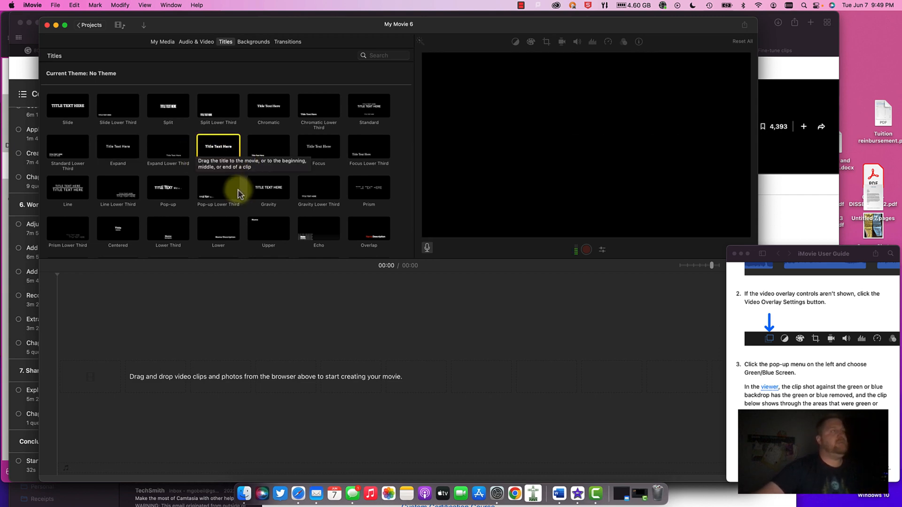
pyautogui.scroll(-3, 238, 190)
pyautogui.scroll(3, 226, 209)
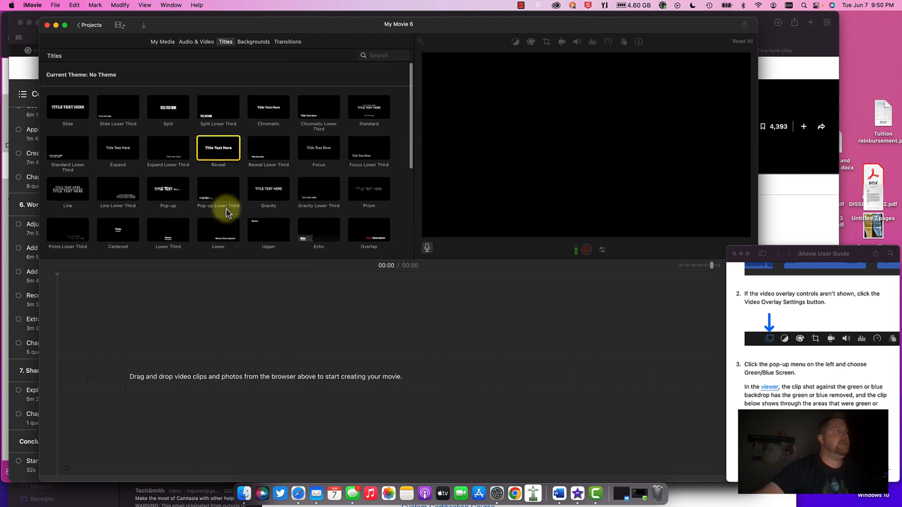
pyautogui.click(254, 150)
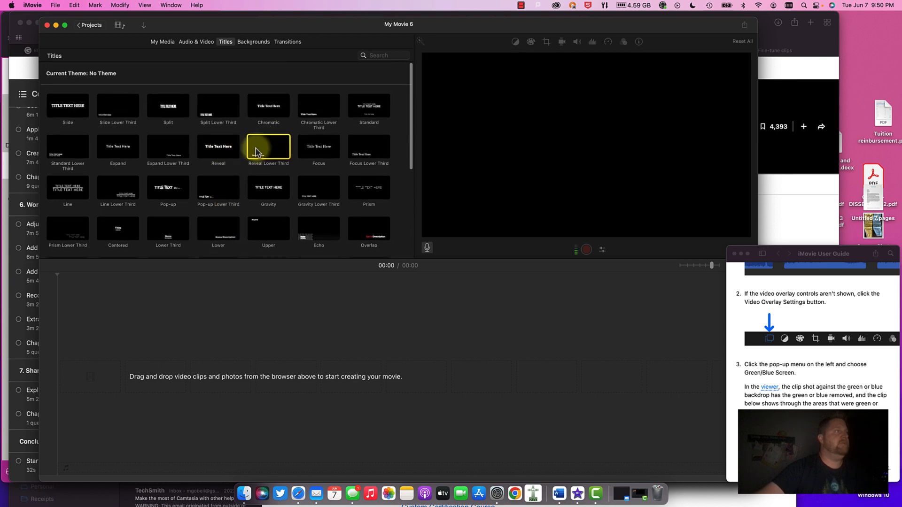
pyautogui.moveTo(214, 150); pyautogui.dragTo(86, 354)
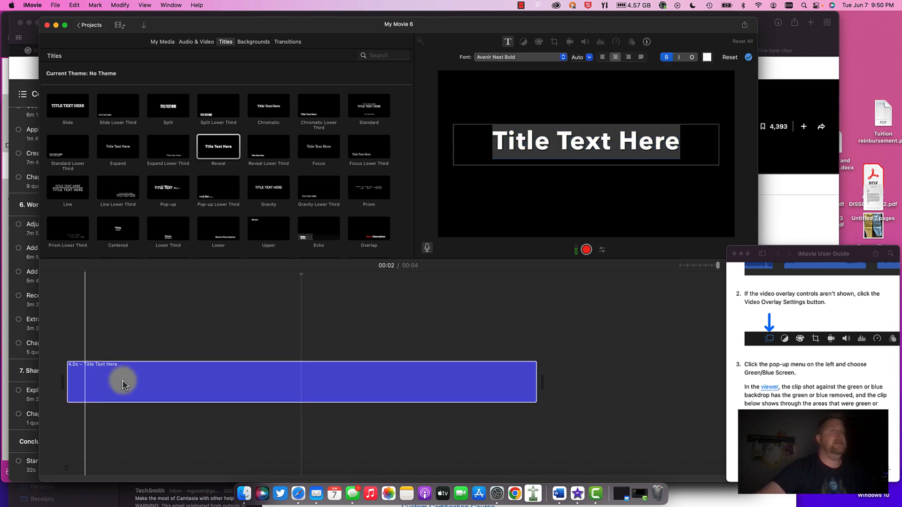
# Step: Replace the title's placeholder text with "This is my film" and play the title from near its start
pyautogui.doubleClick(564, 141)
pyautogui.write('x')
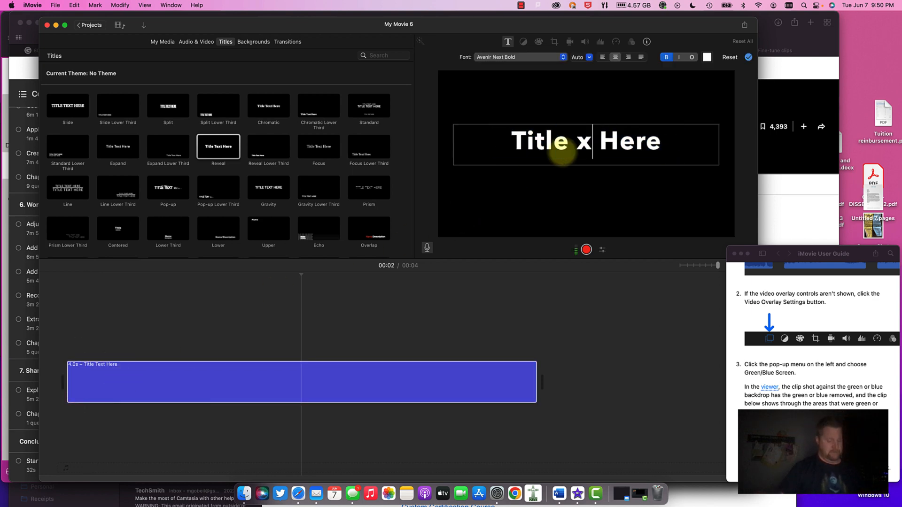
pyautogui.tripleClick(562, 152)
pyautogui.write('Th')
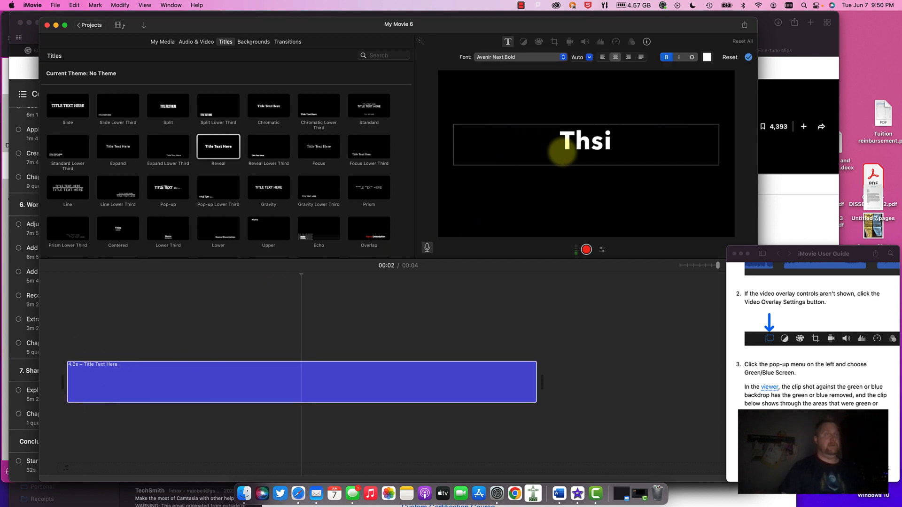
pyautogui.write('is is my film')
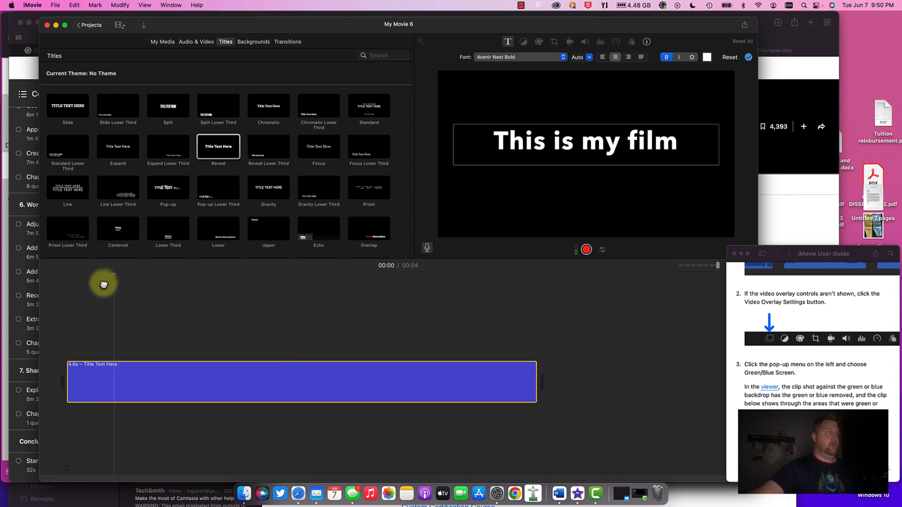
pyautogui.press('space')
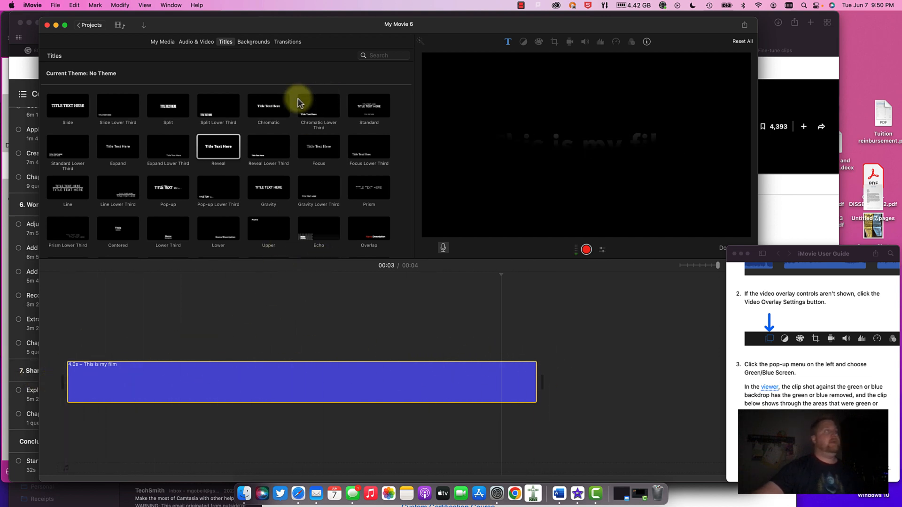
# Step: Look through the maps and backgrounds and place Gradient Pink above the title clip in the timeline
pyautogui.click(249, 42)
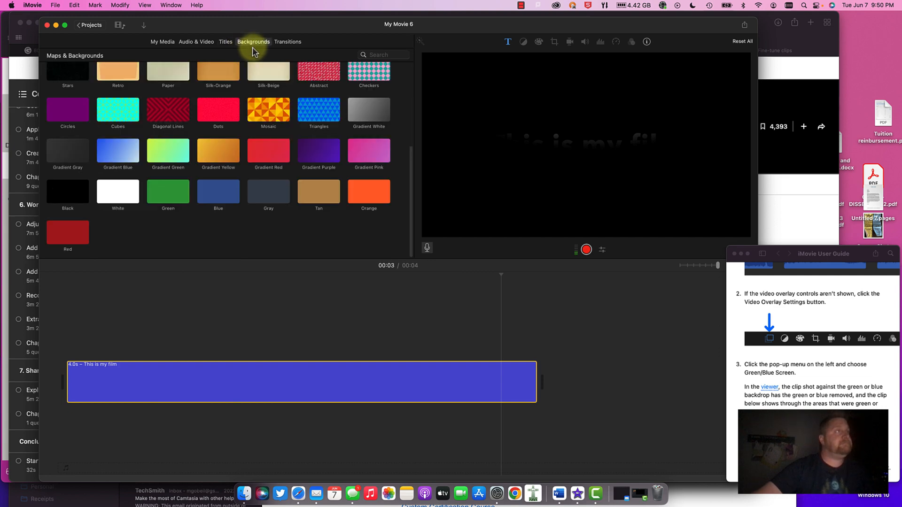
pyautogui.scroll(10, 292, 105)
pyautogui.scroll(-3, 312, 137)
pyautogui.scroll(2, 316, 155)
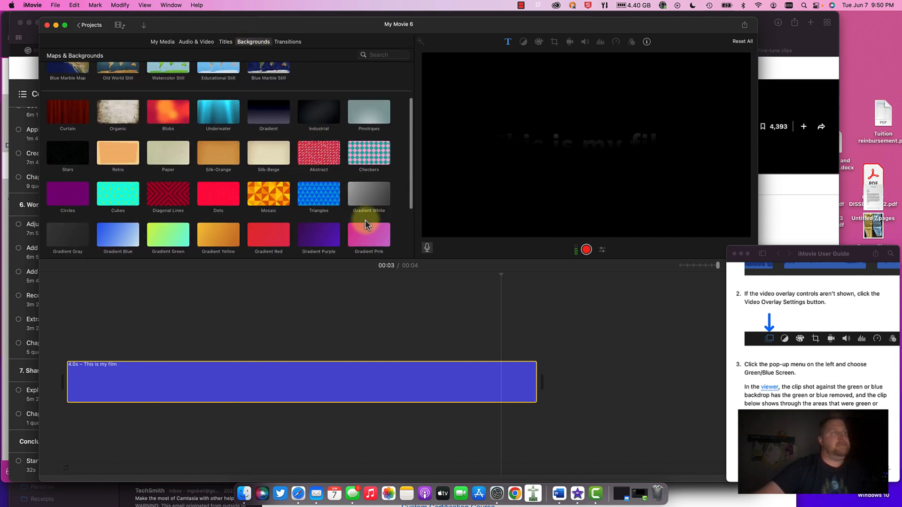
pyautogui.moveTo(356, 239); pyautogui.dragTo(43, 342)
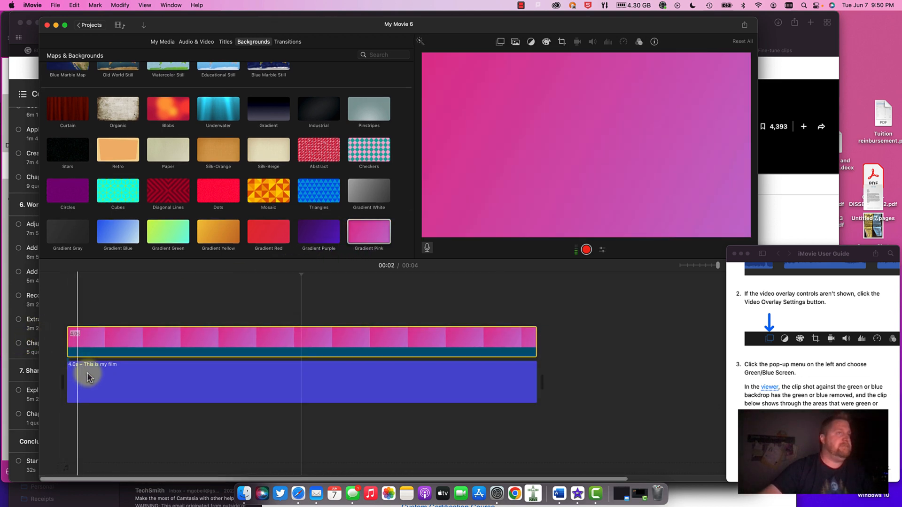
# Step: Try to move the Gradient Pink clip beneath the title and play the two overlapping clips
pyautogui.moveTo(92, 335); pyautogui.dragTo(81, 419)
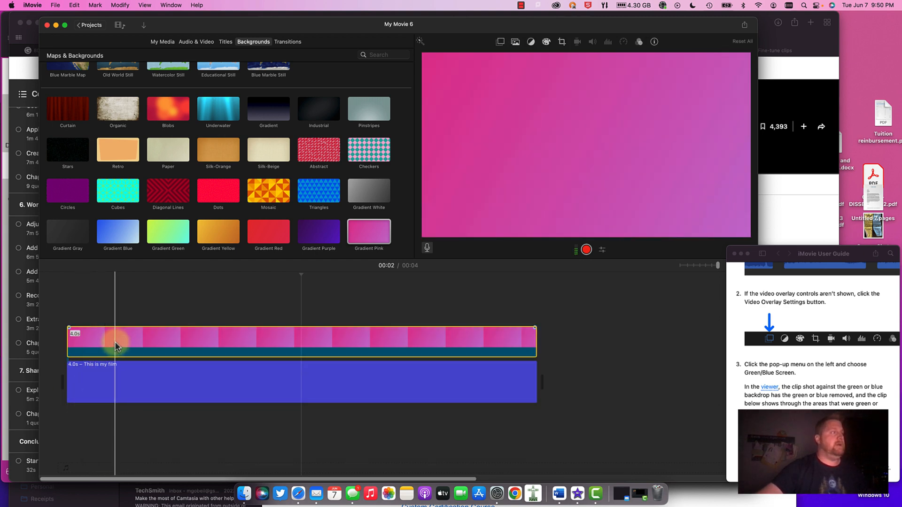
pyautogui.press('space')
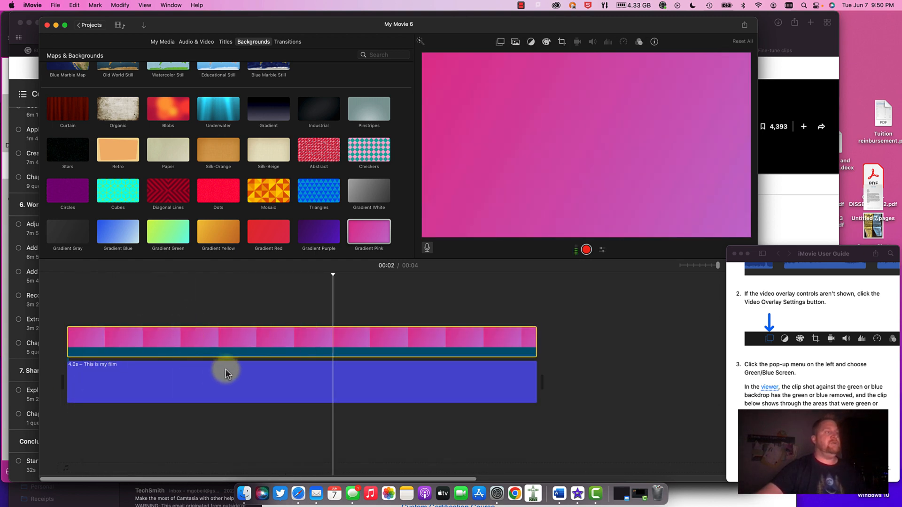
pyautogui.click(158, 382)
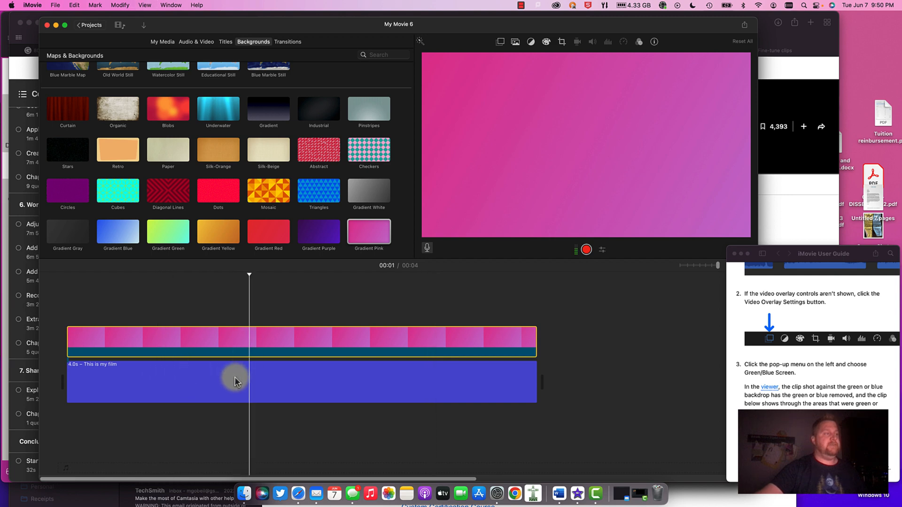
pyautogui.press('space')
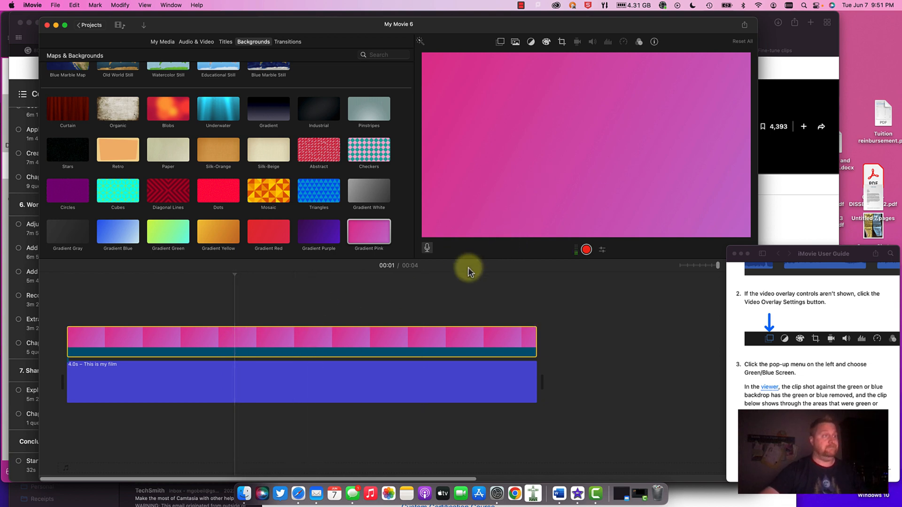
# Step: Cut the title out of the timeline, place Gradient Pink as the main clip, and paste the title back in
pyautogui.click(338, 378)
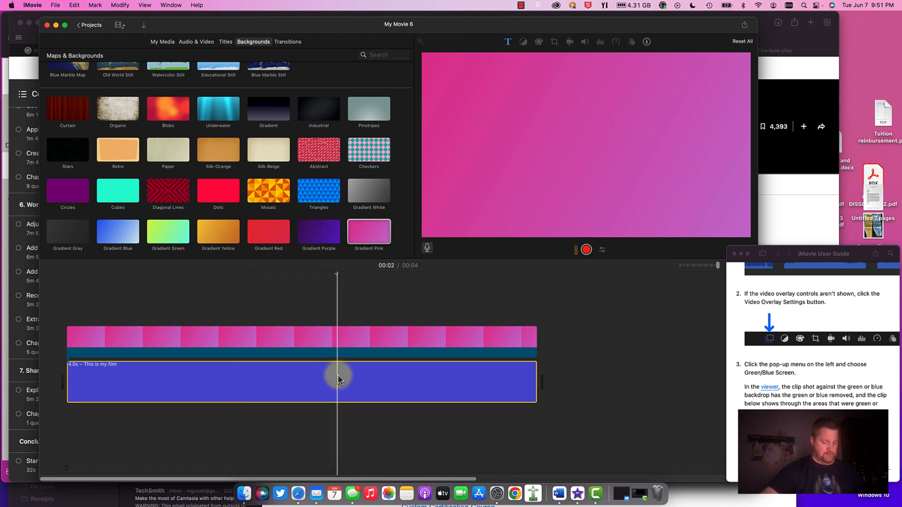
pyautogui.press('Delete')
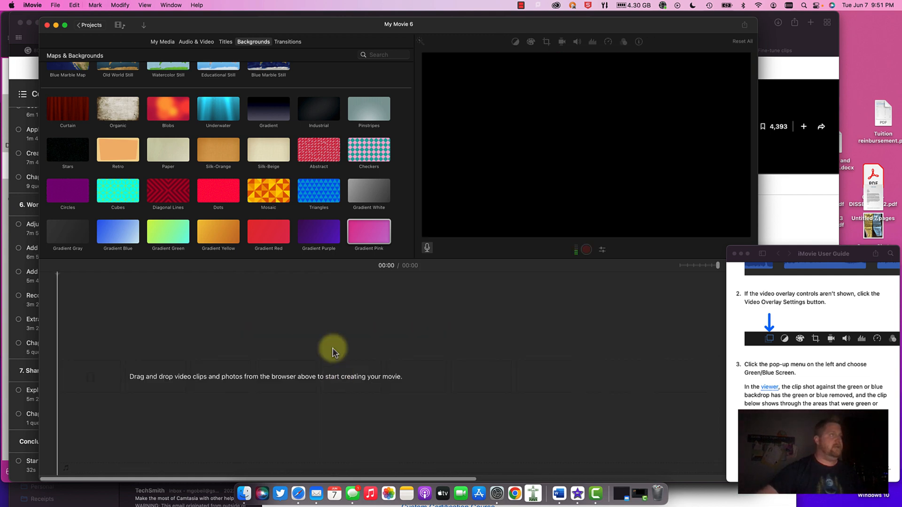
pyautogui.moveTo(372, 242); pyautogui.dragTo(43, 363)
pyautogui.press('super+v')
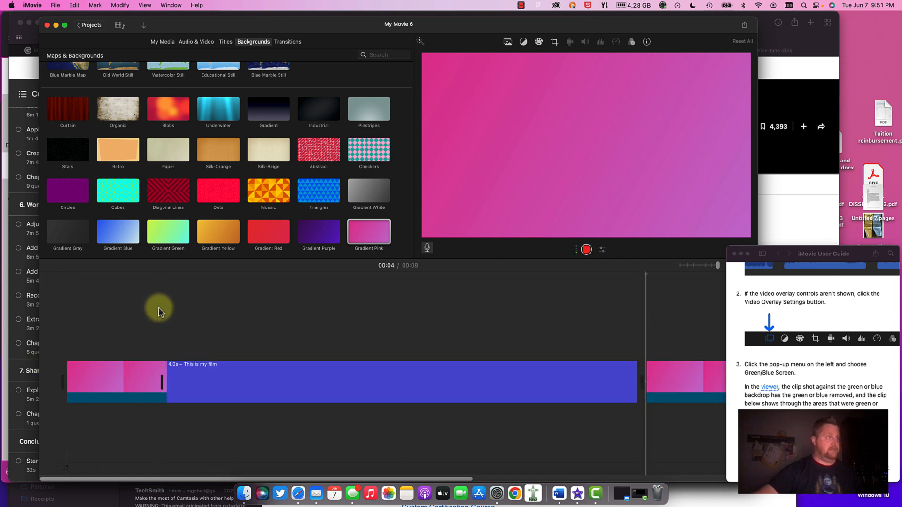
# Step: Move the title above the Gradient Pink clip, shorten it to 2.9 s, and play the result from the start
pyautogui.moveTo(231, 368); pyautogui.dragTo(163, 324)
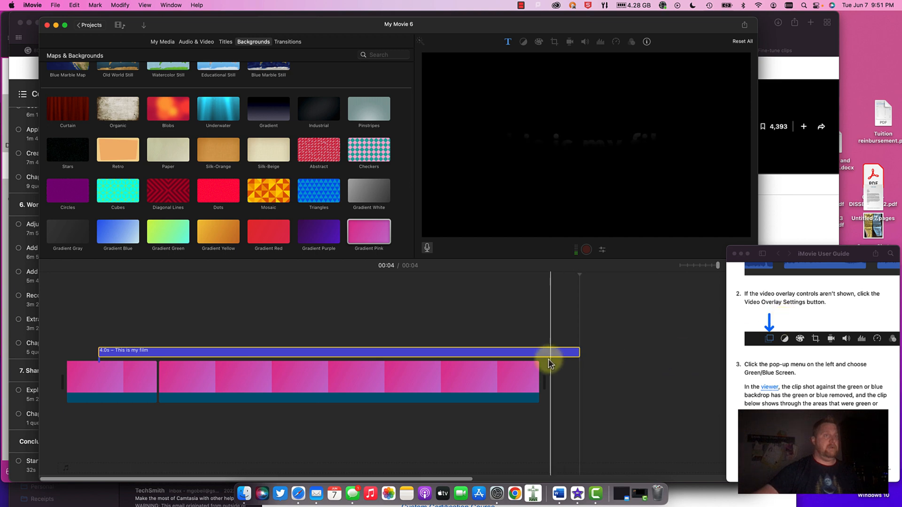
pyautogui.moveTo(578, 353); pyautogui.dragTo(444, 342)
pyautogui.click(59, 270)
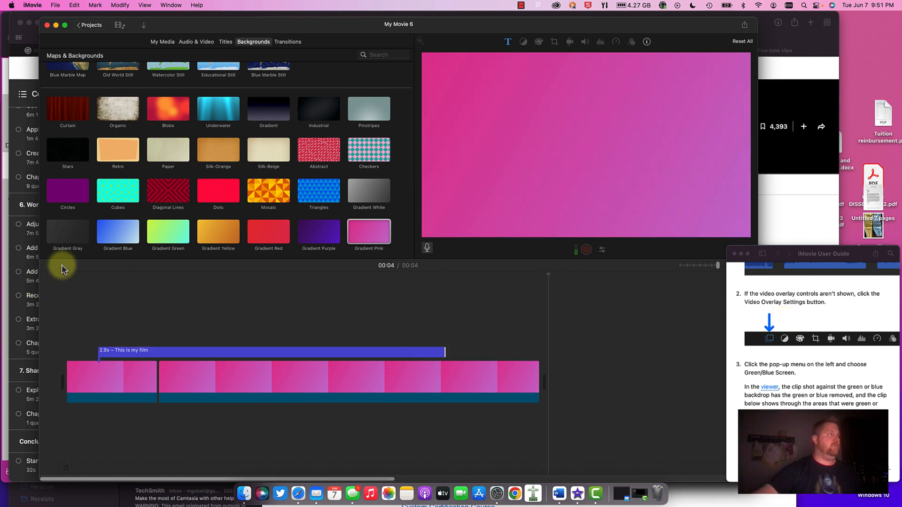
pyautogui.press('space')
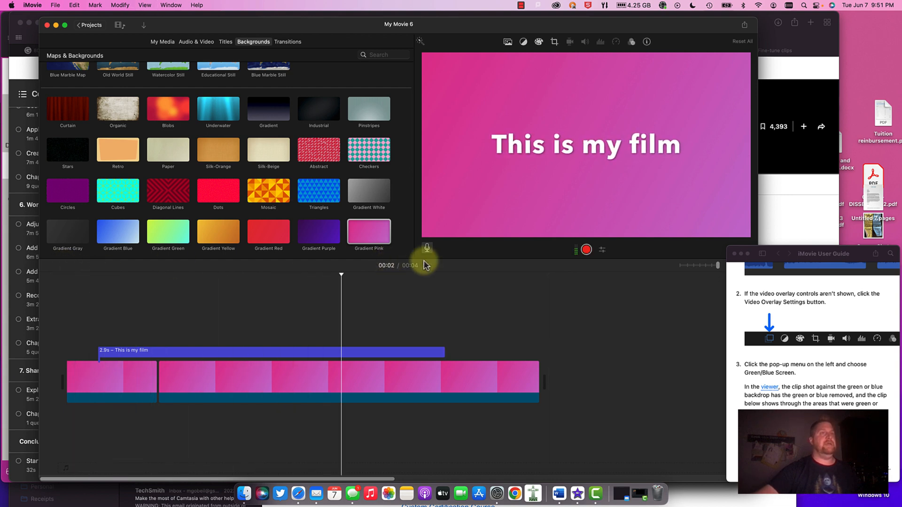
pyautogui.press('space')
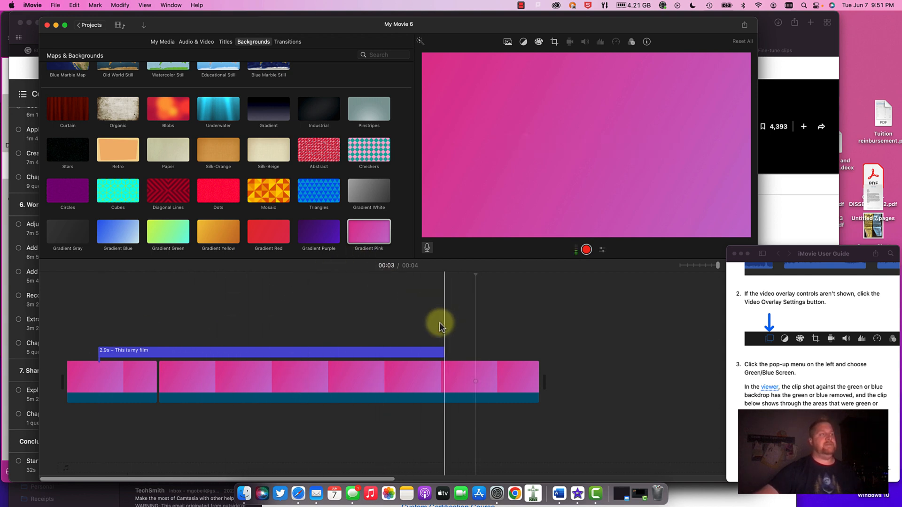
# Step: Place the Old World Globe map above the Gradient Pink clip, overlapping the end of the title, and select it
pyautogui.scroll(3, 147, 117)
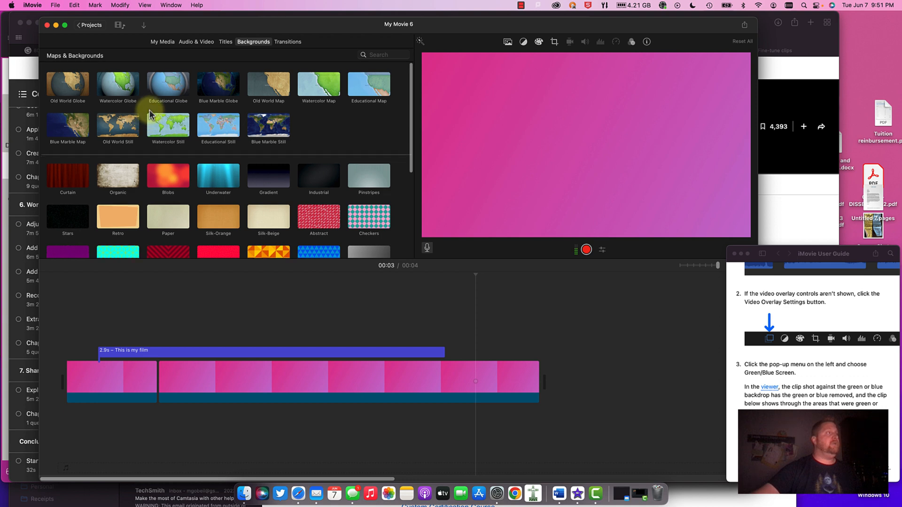
pyautogui.doubleClick(67, 91)
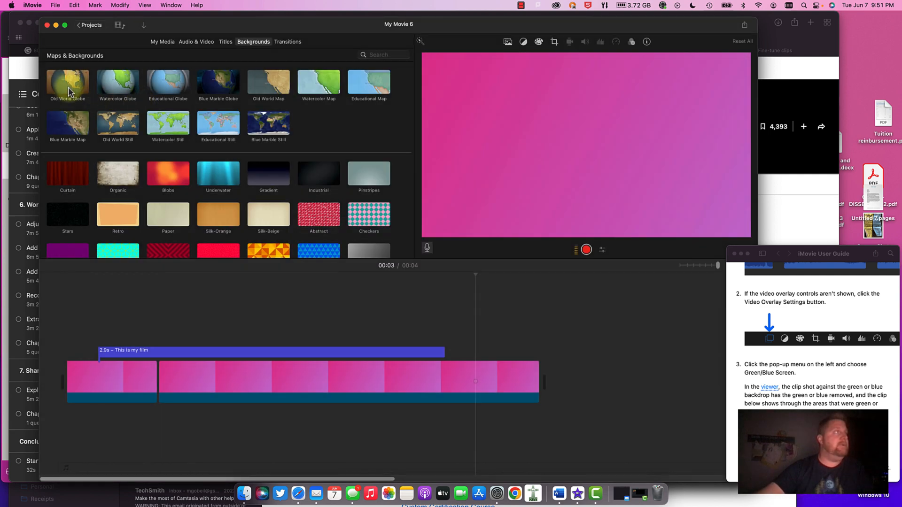
pyautogui.moveTo(68, 86); pyautogui.dragTo(346, 309)
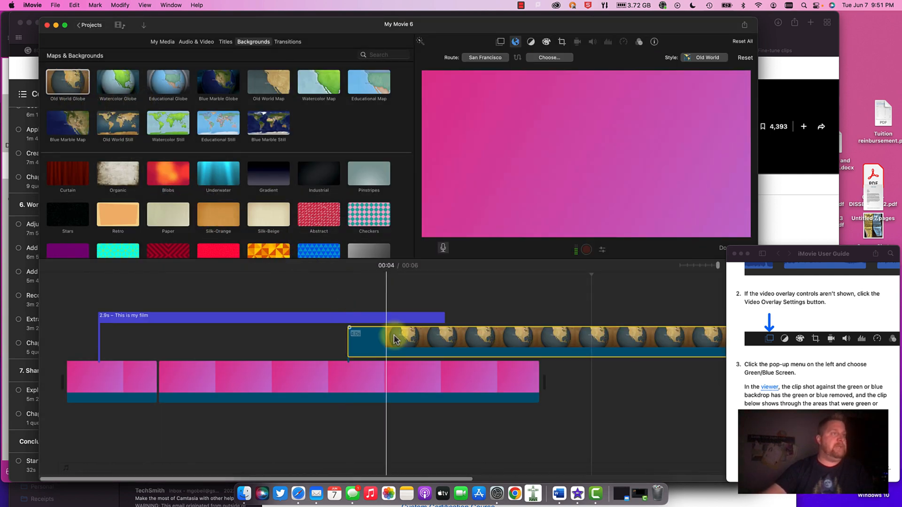
pyautogui.click(422, 336)
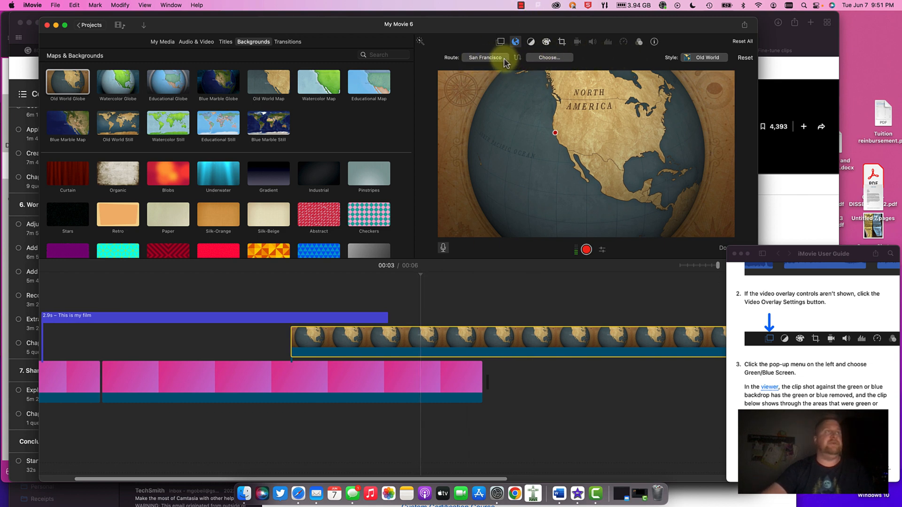
# Step: Set the globe map's route to end at Saskatoon, Saskatchewan, Canada, and play the animated route
pyautogui.click(549, 60)
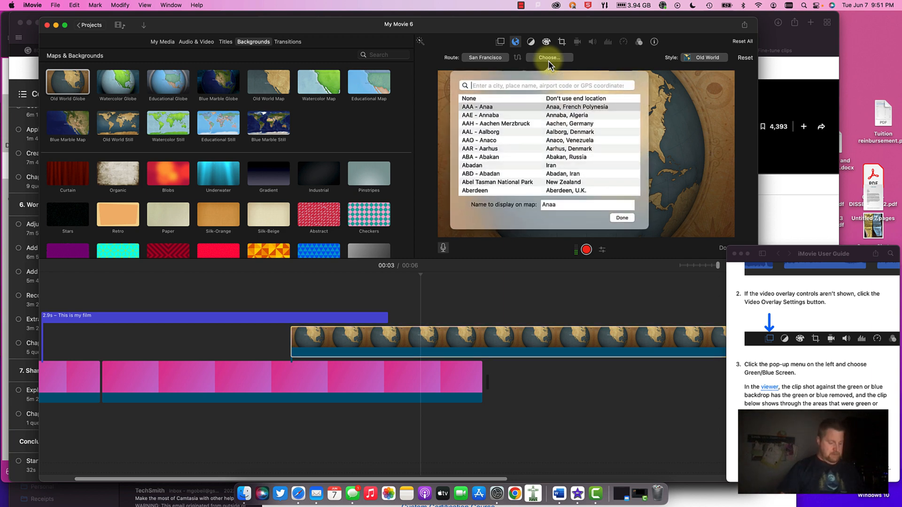
pyautogui.write('saskatoon')
pyautogui.press('Return')
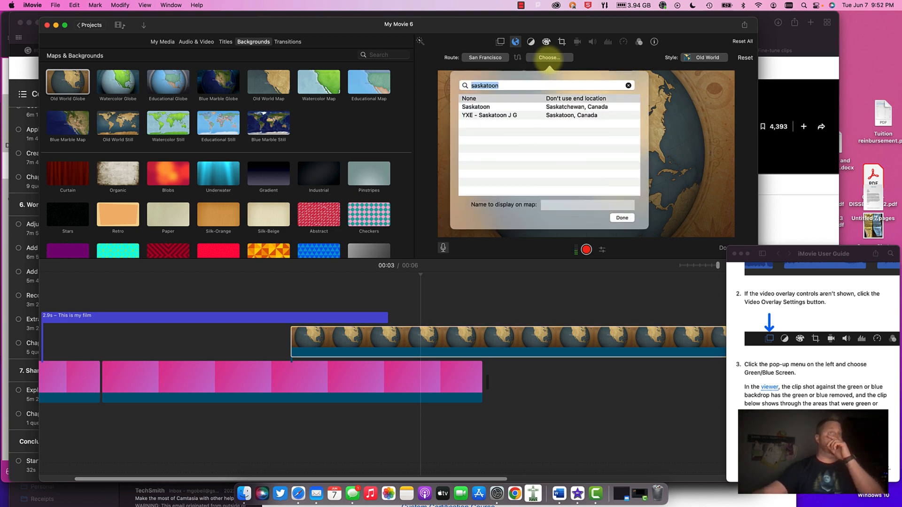
pyautogui.click(554, 107)
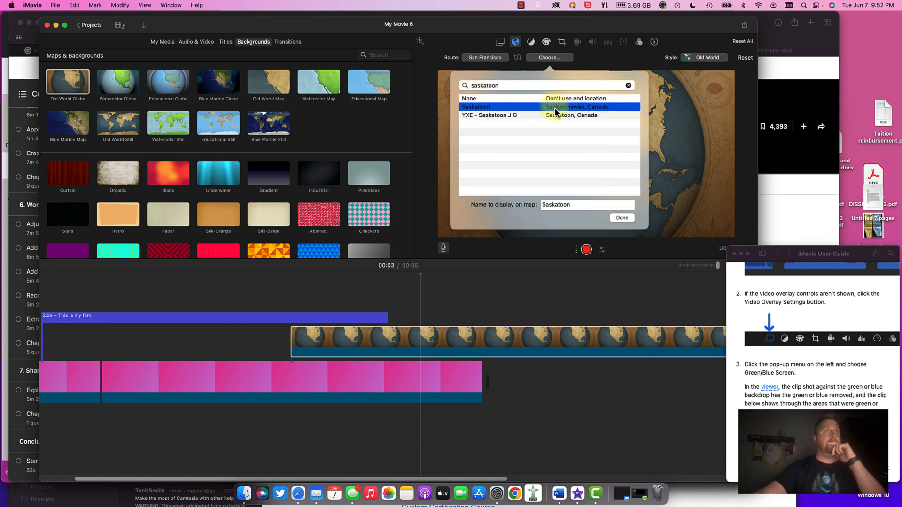
pyautogui.click(615, 216)
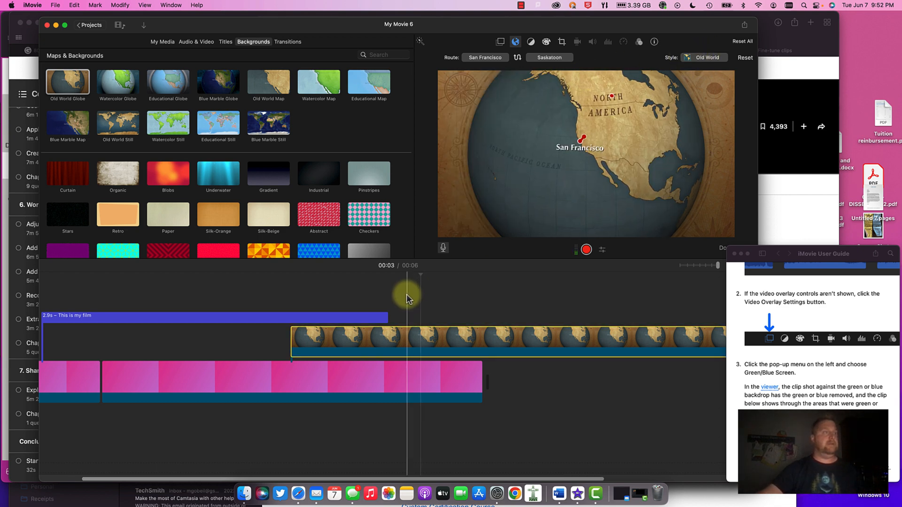
pyautogui.press('space')
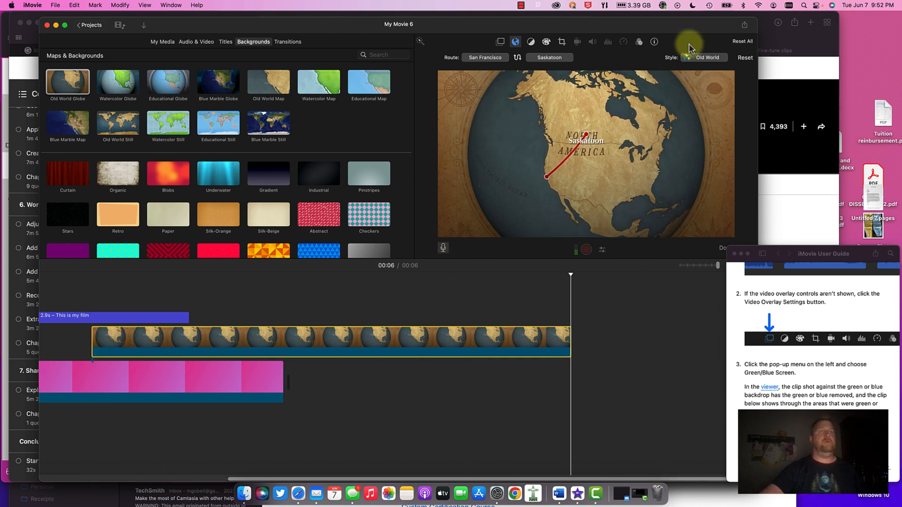
# Step: Change the globe map's style to Educational and turn on its Zoom In option
pyautogui.click(717, 62)
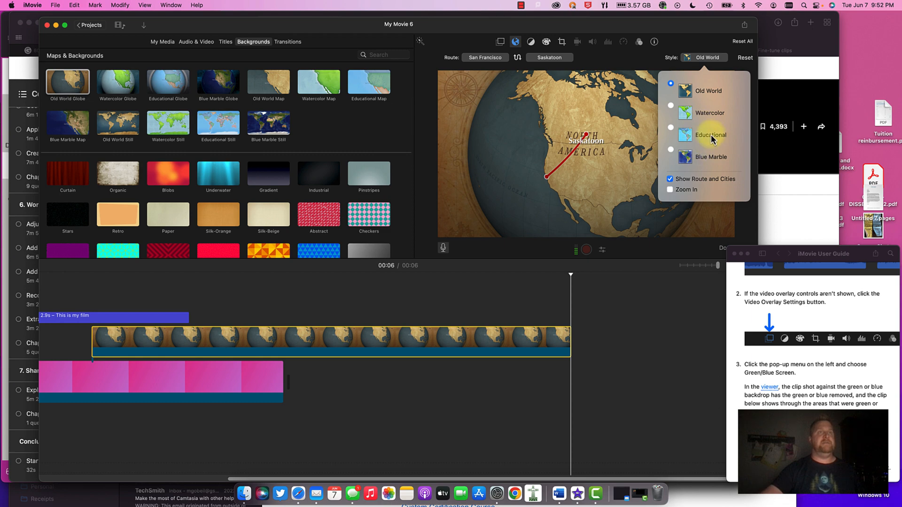
pyautogui.click(671, 127)
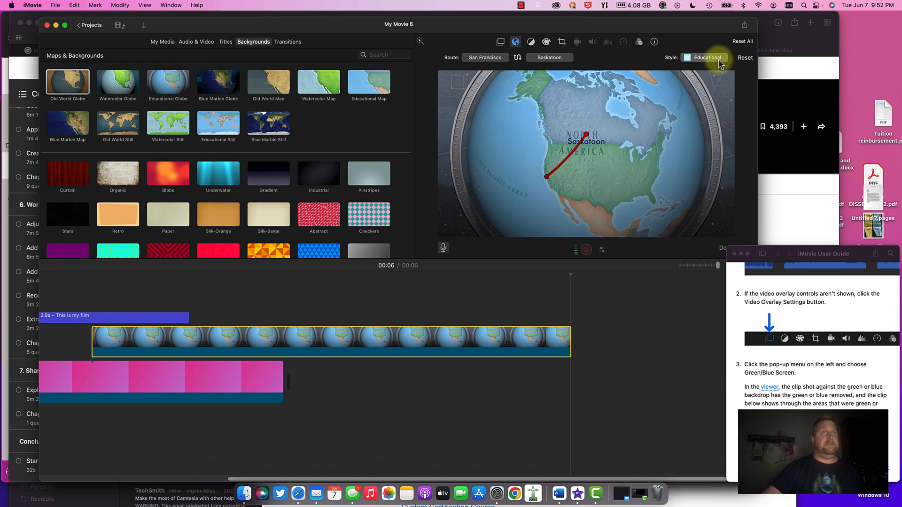
pyautogui.click(718, 58)
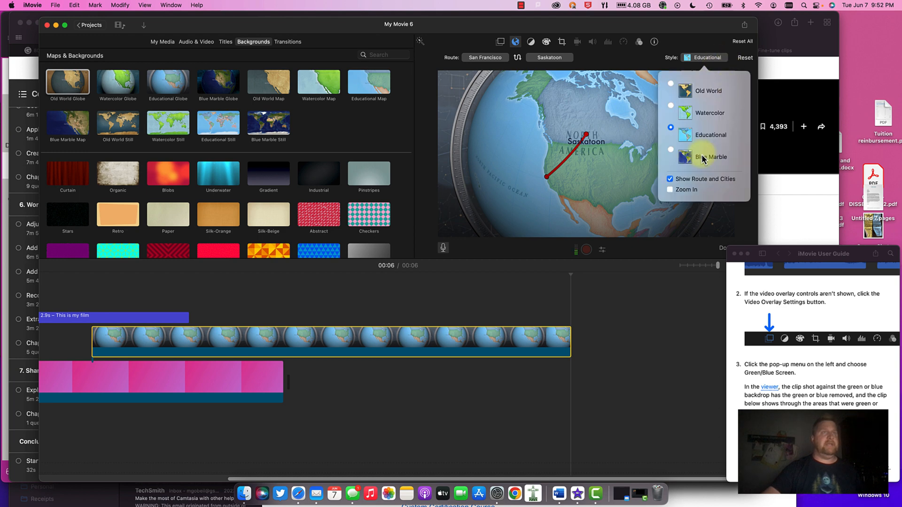
pyautogui.click(670, 190)
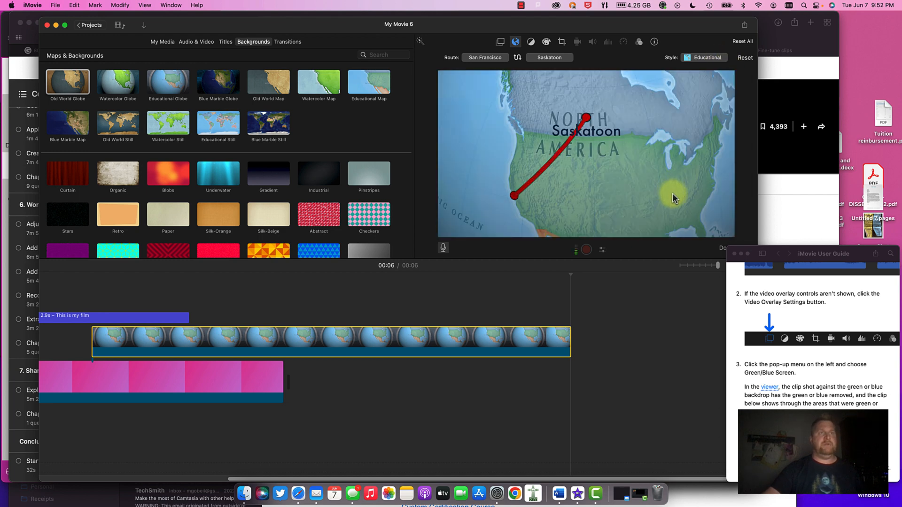
# Step: Play the timeline to preview the zoomed-in map route from San Francisco to Saskatoon
pyautogui.click(76, 272)
pyautogui.press('space')
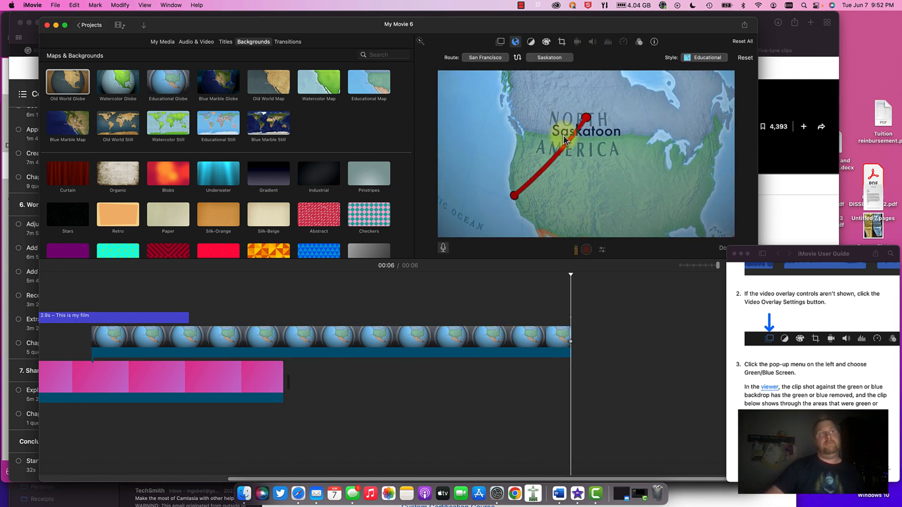
pyautogui.press('space')
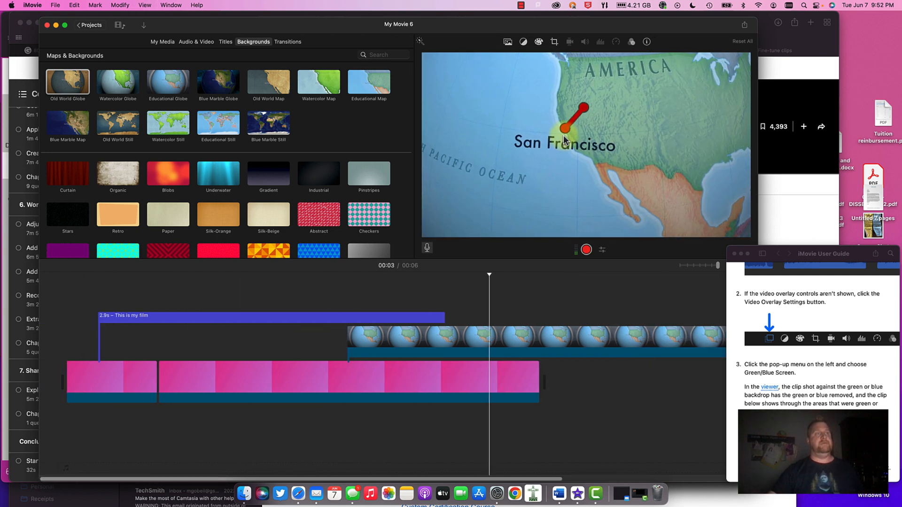
pyautogui.press('space')
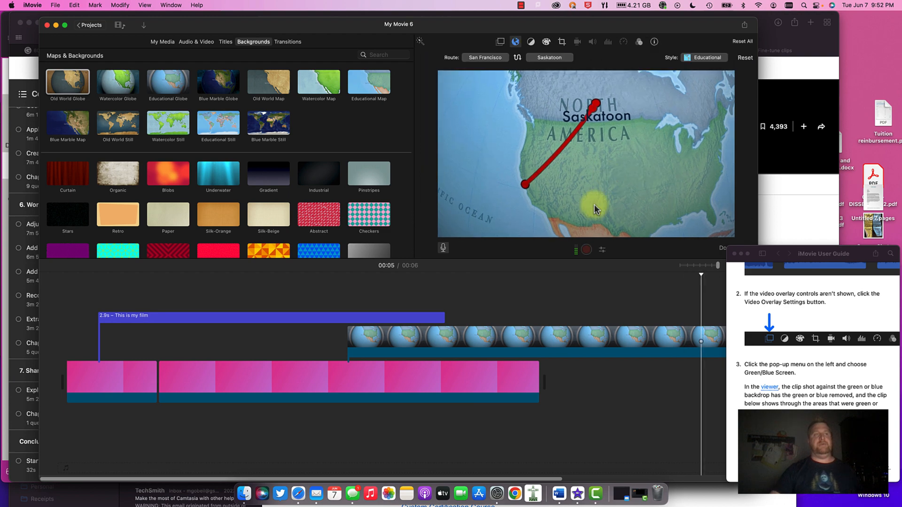
# Step: Look through the remaining map clip and backgrounds, and display the available transitions
pyautogui.hscroll(3, 522, 310)
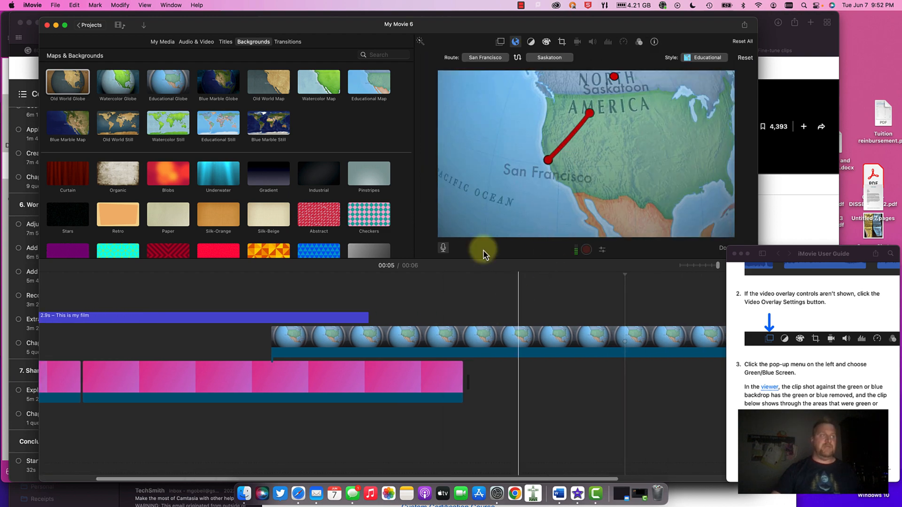
pyautogui.scroll(-3, 316, 142)
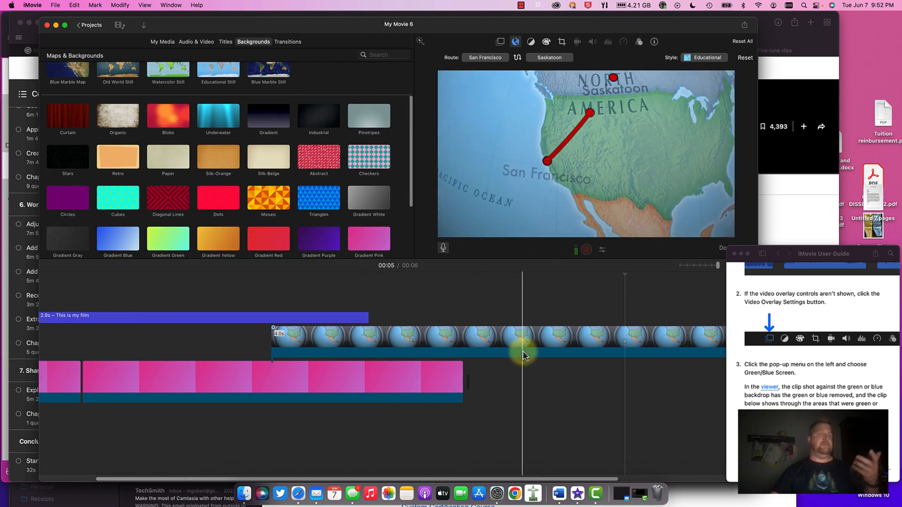
pyautogui.hscroll(2, 515, 350)
pyautogui.scroll(2, 302, 151)
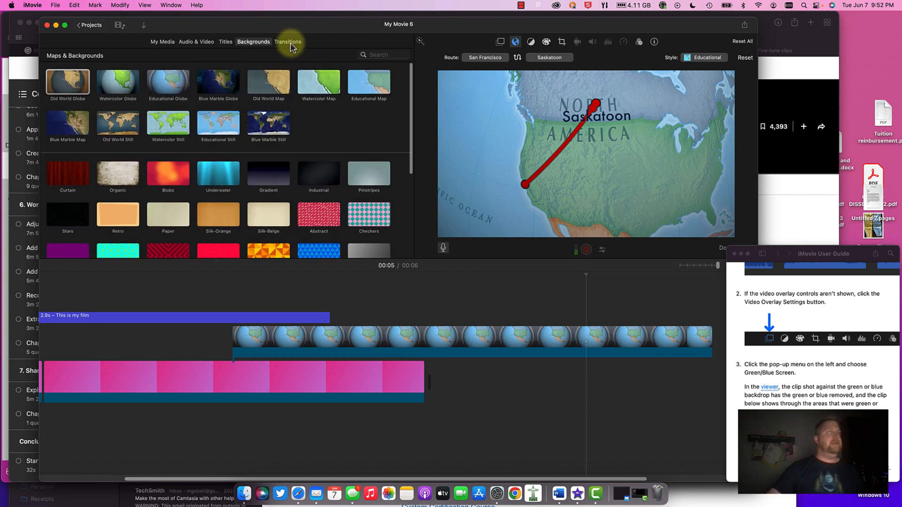
pyautogui.click(288, 42)
pyautogui.hscroll(3, 501, 312)
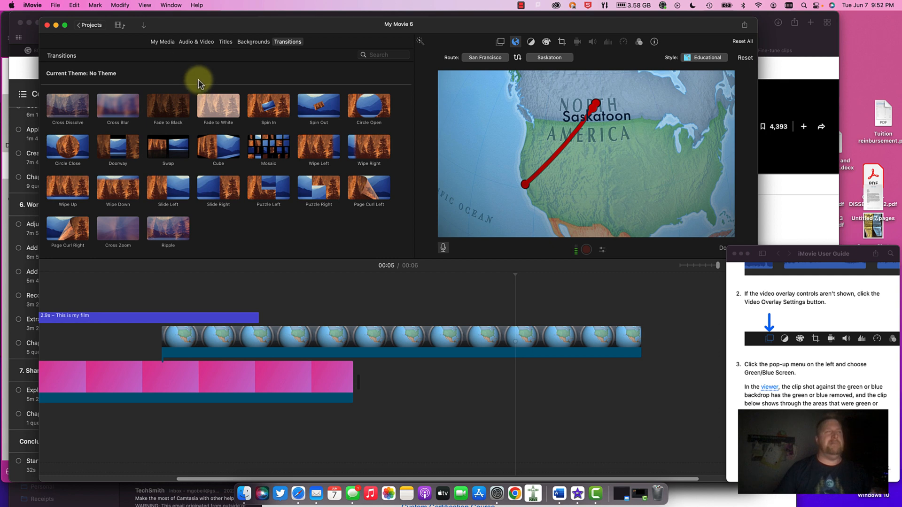
# Step: Return to the project's media and delete the map, title and pink background clips to empty the timeline
pyautogui.click(165, 43)
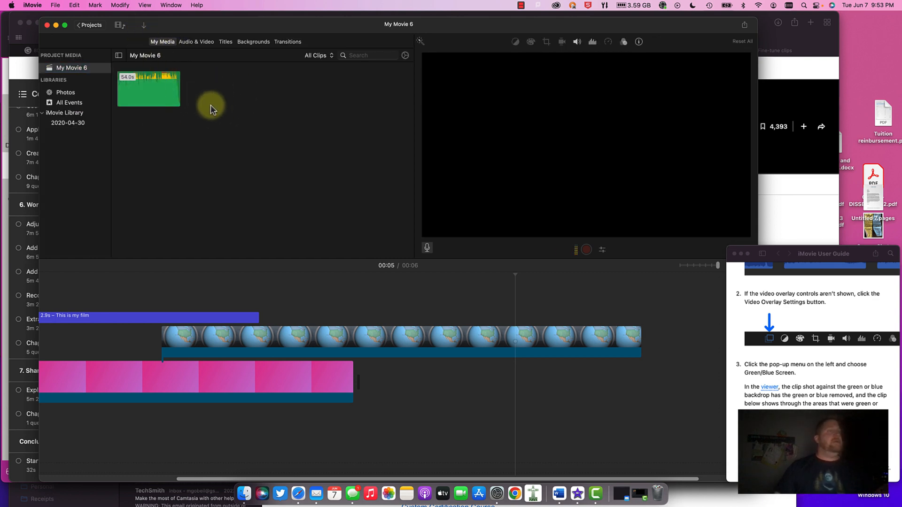
pyautogui.click(593, 340)
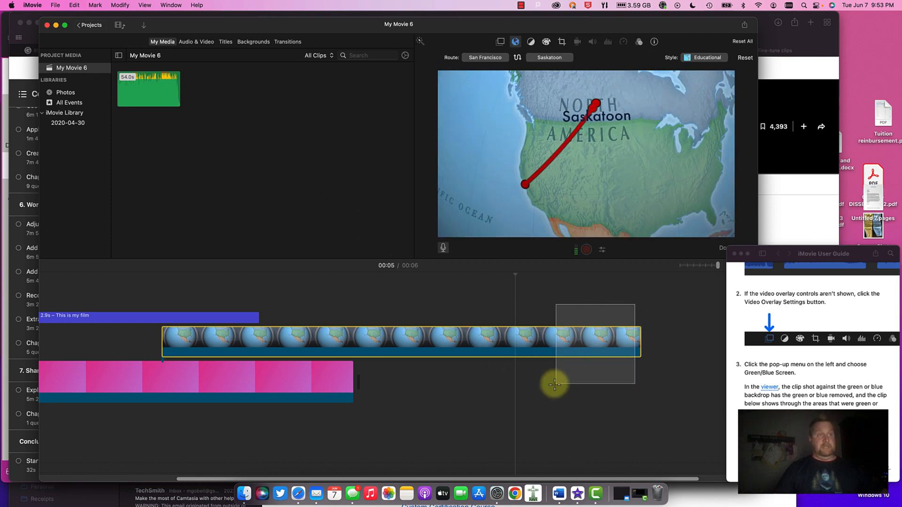
pyautogui.press('Delete')
pyautogui.moveTo(422, 315); pyautogui.dragTo(170, 447)
pyautogui.press('Delete')
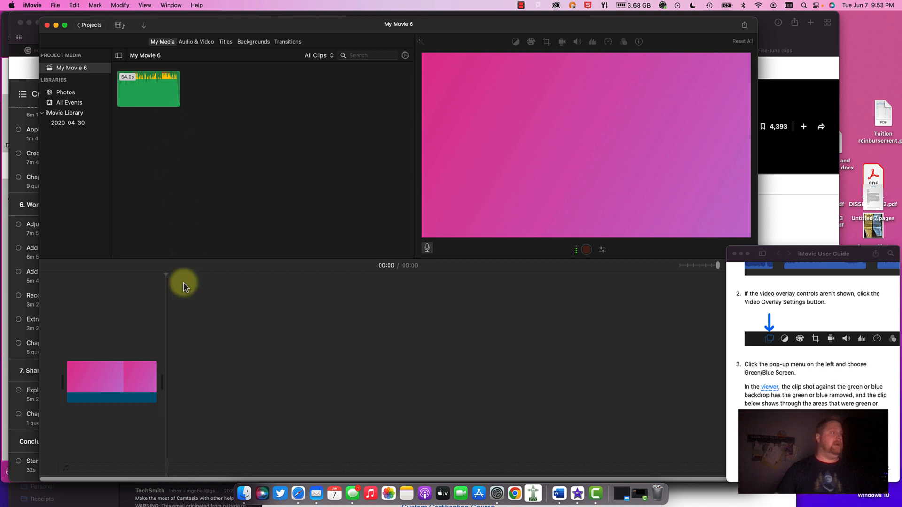
pyautogui.click(126, 368)
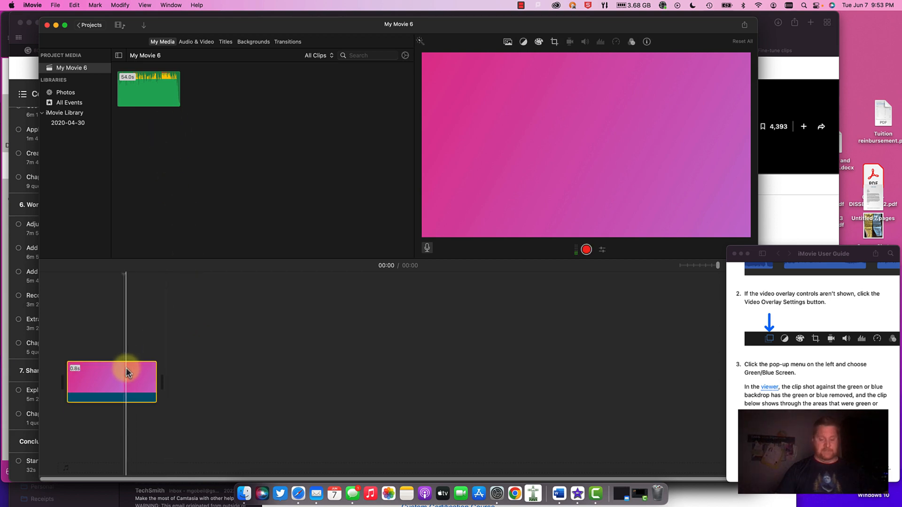
pyautogui.press('Delete')
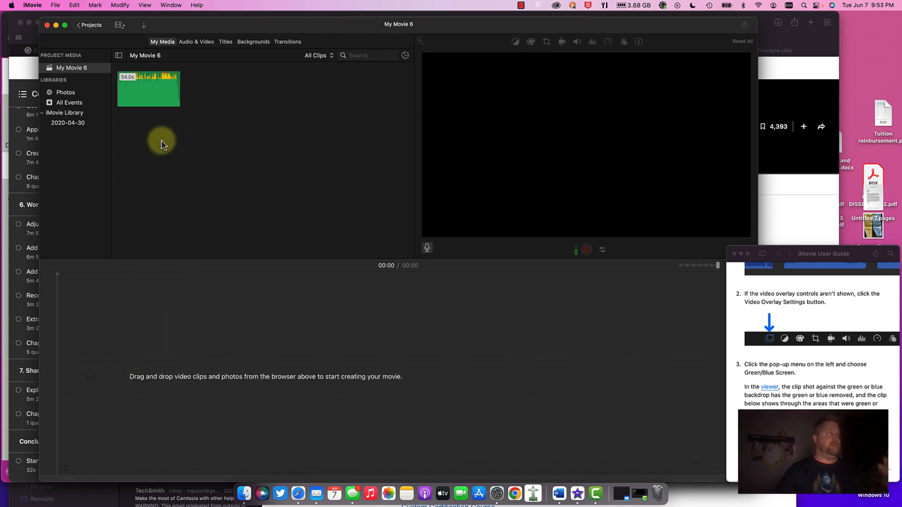
# Step: Import the AT Videos folder from Exercise Files into the project media and look over the imported clips
pyautogui.click(144, 26)
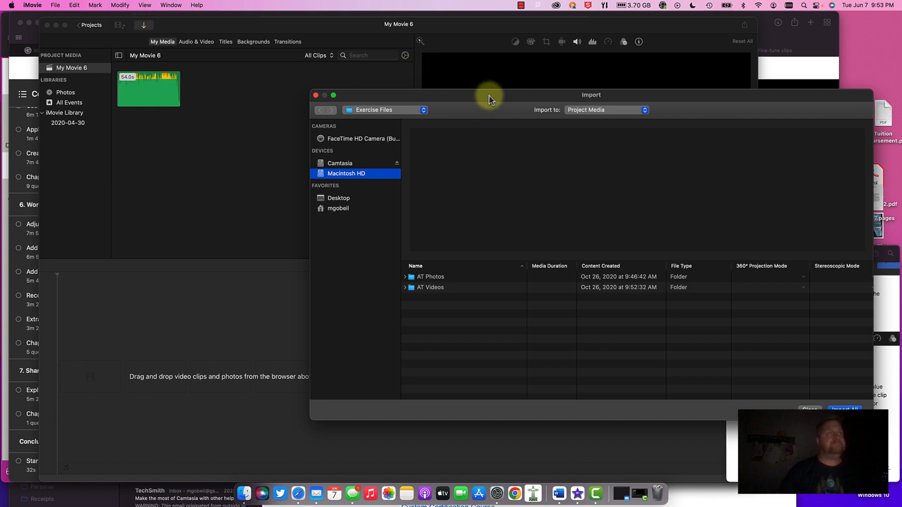
pyautogui.moveTo(490, 99); pyautogui.dragTo(365, 87)
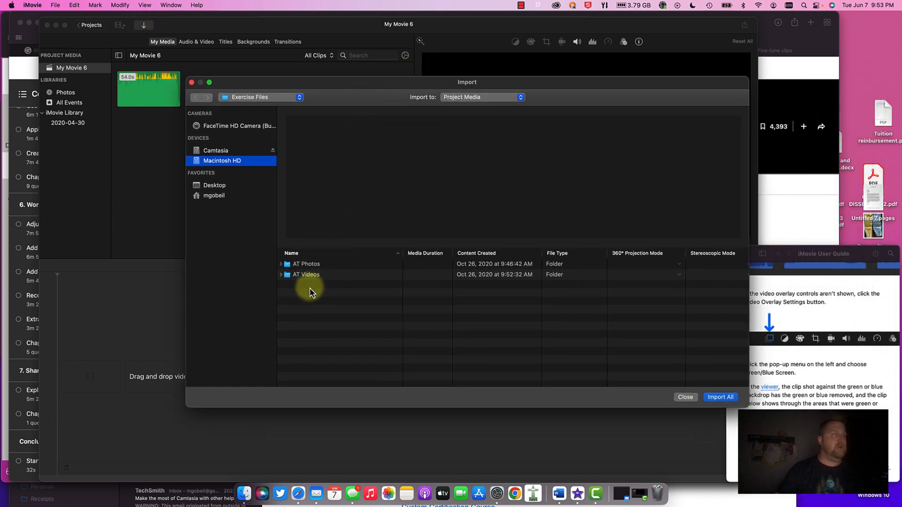
pyautogui.click(296, 277)
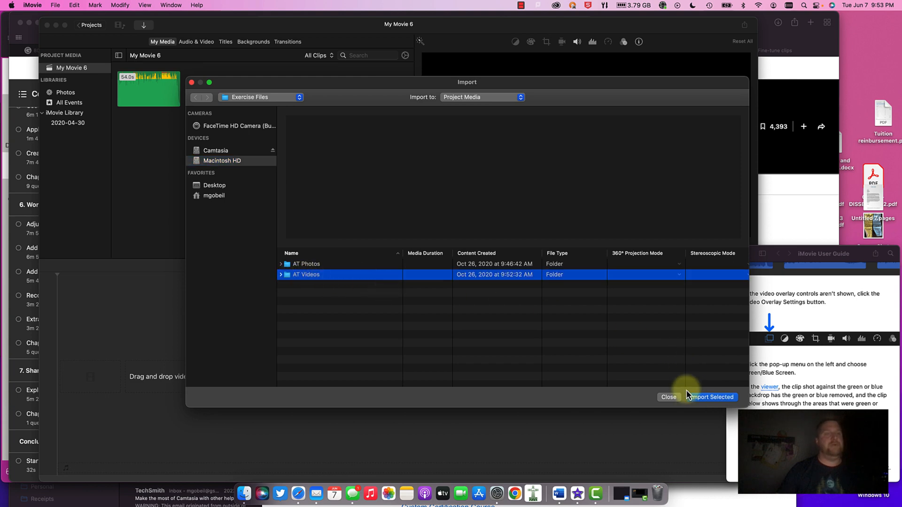
pyautogui.click(704, 400)
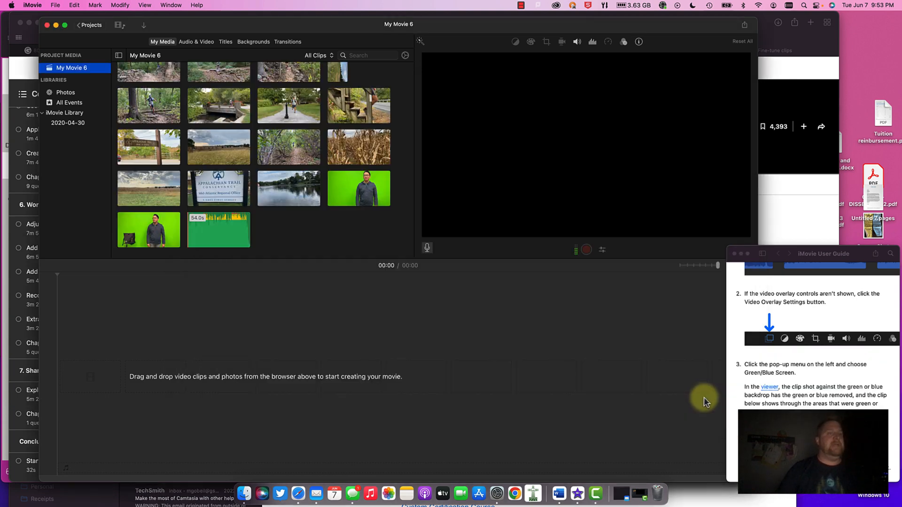
pyautogui.scroll(5, 263, 178)
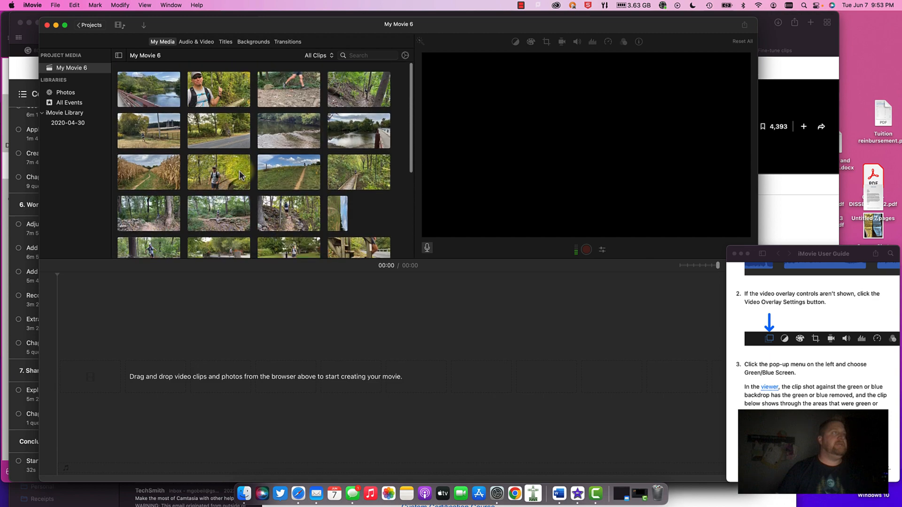
pyautogui.scroll(-2, 214, 87)
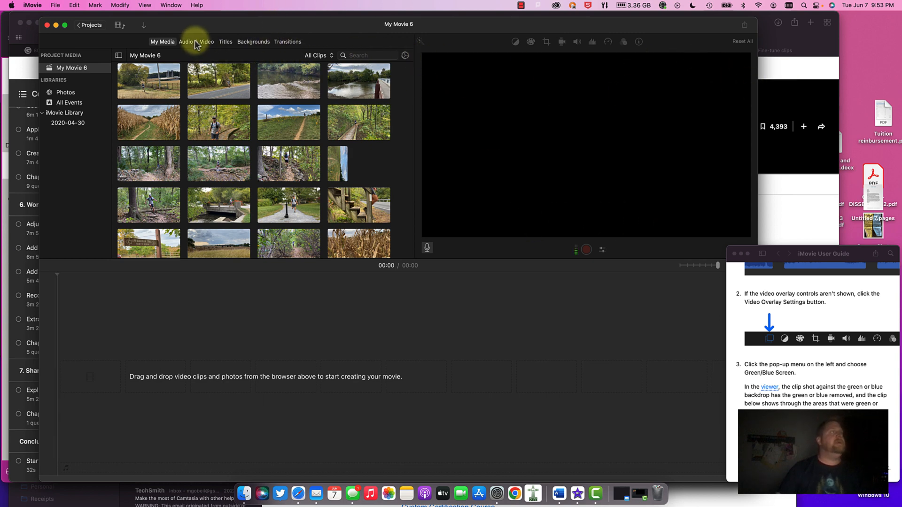
# Step: Add the Gradient Gray background to the empty timeline as the first clip and play it
pyautogui.moveTo(208, 22); pyautogui.dragTo(191, 21)
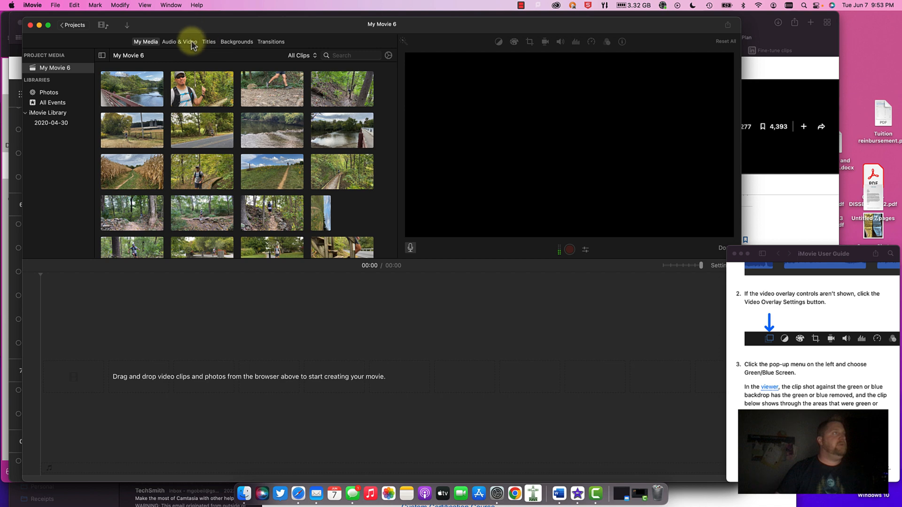
pyautogui.click(227, 42)
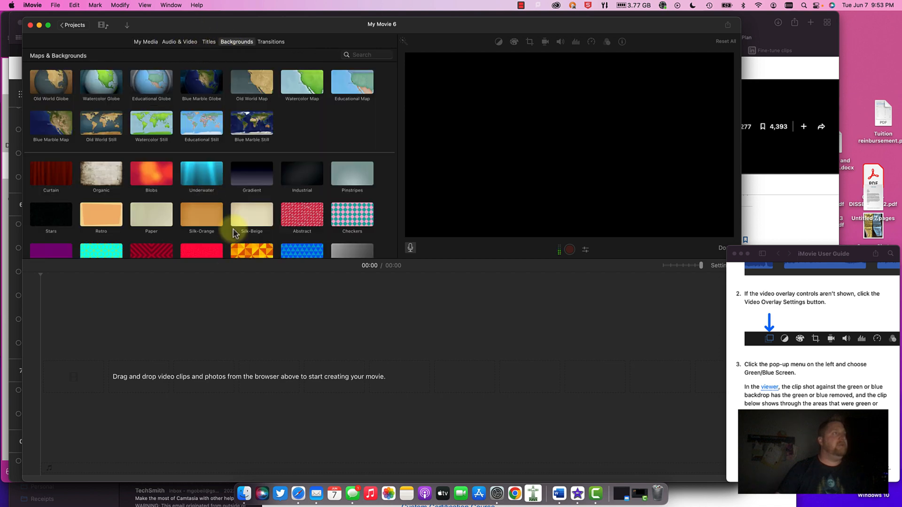
pyautogui.scroll(-5, 235, 227)
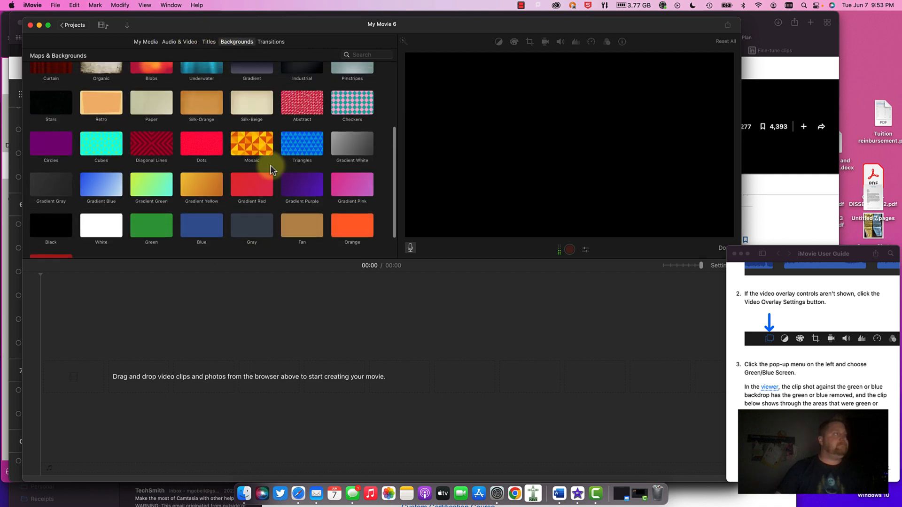
pyautogui.moveTo(47, 182); pyautogui.dragTo(42, 399)
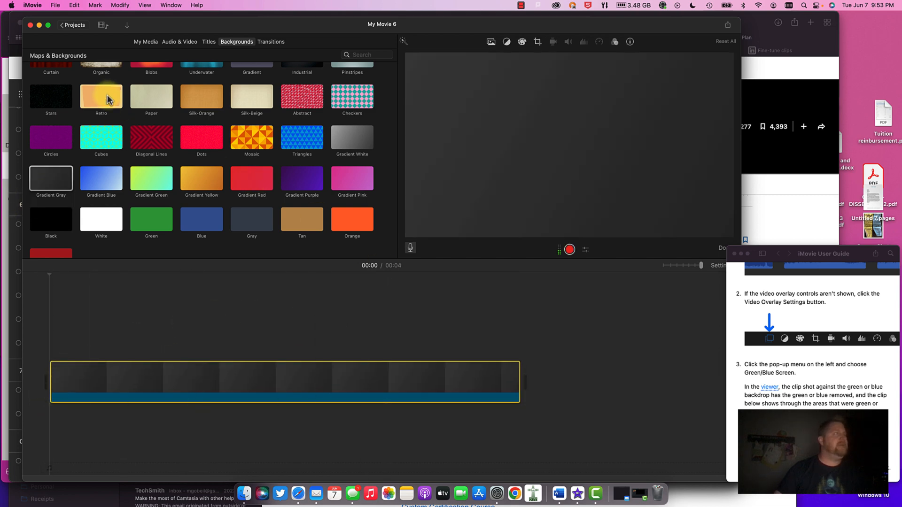
pyautogui.press('space')
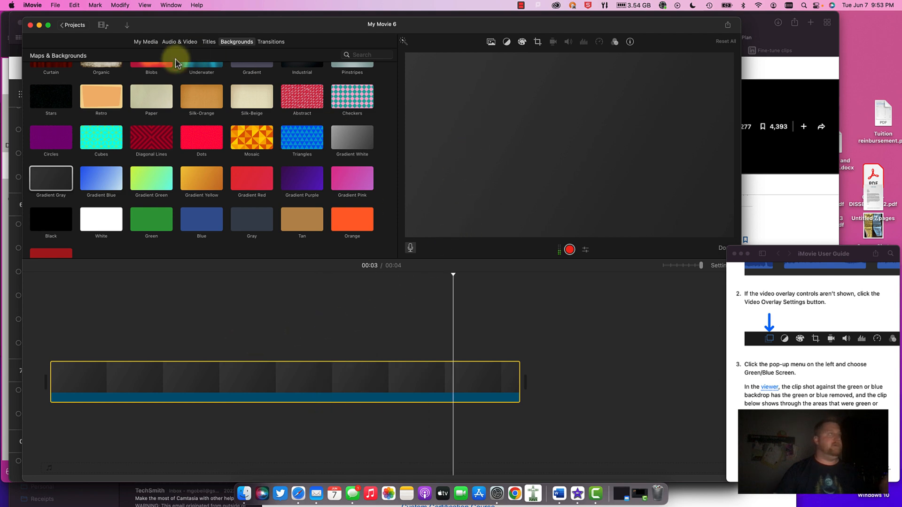
# Step: Place a Split title above the gray background clip, shorten it to 3.5 s within the clip, and preview the playback
pyautogui.scroll(5, 201, 94)
pyautogui.click(209, 42)
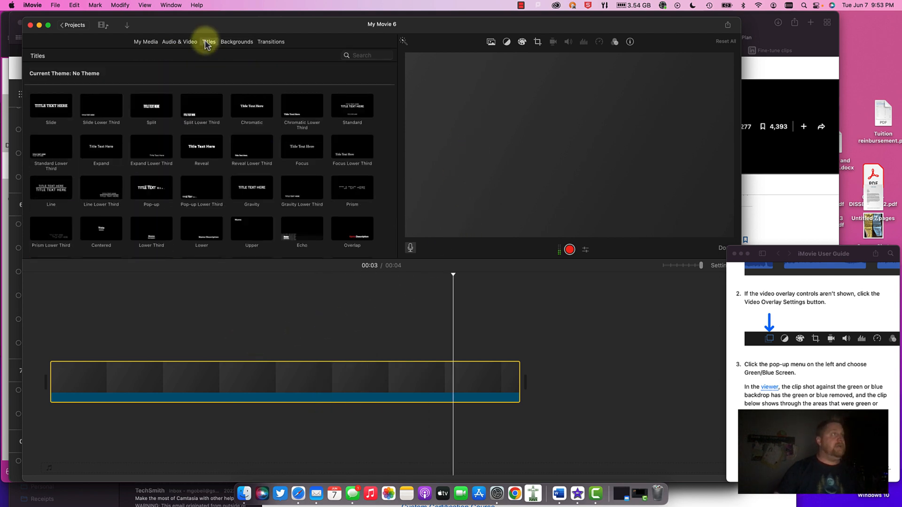
pyautogui.click(148, 111)
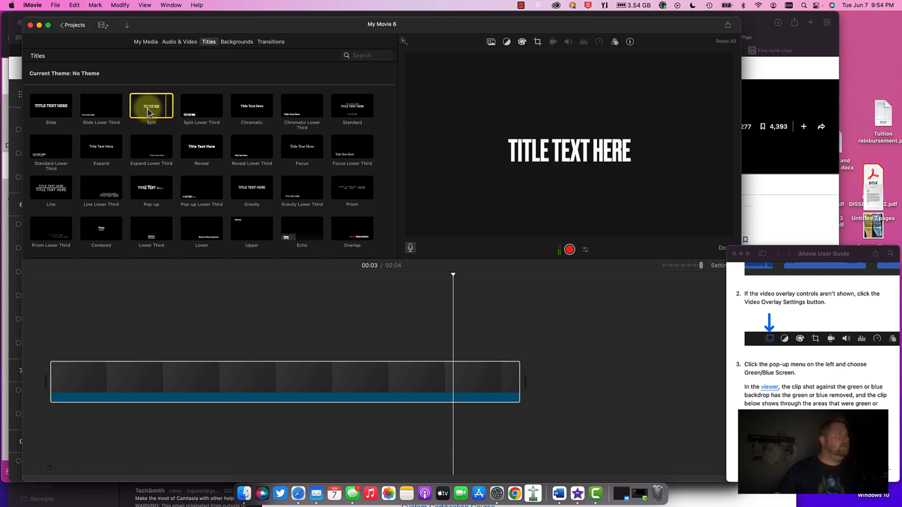
pyautogui.moveTo(148, 111); pyautogui.dragTo(79, 305)
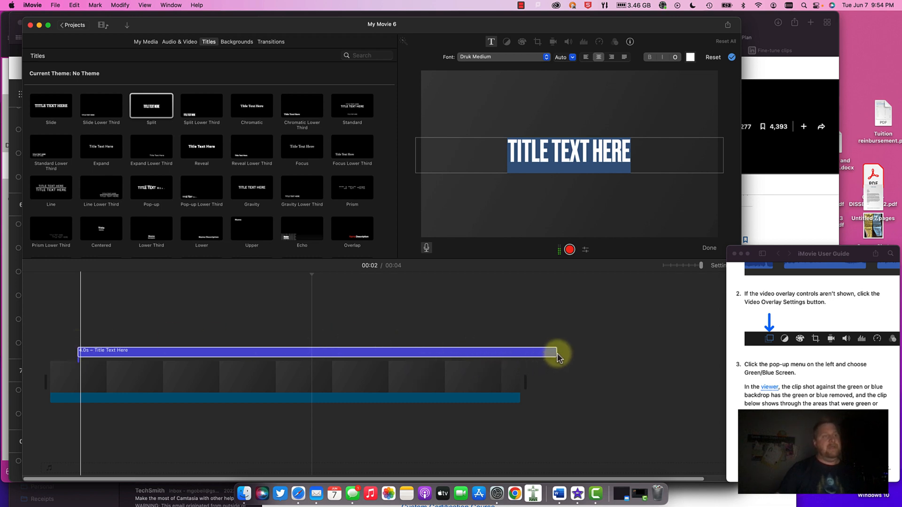
pyautogui.moveTo(553, 349); pyautogui.dragTo(489, 353)
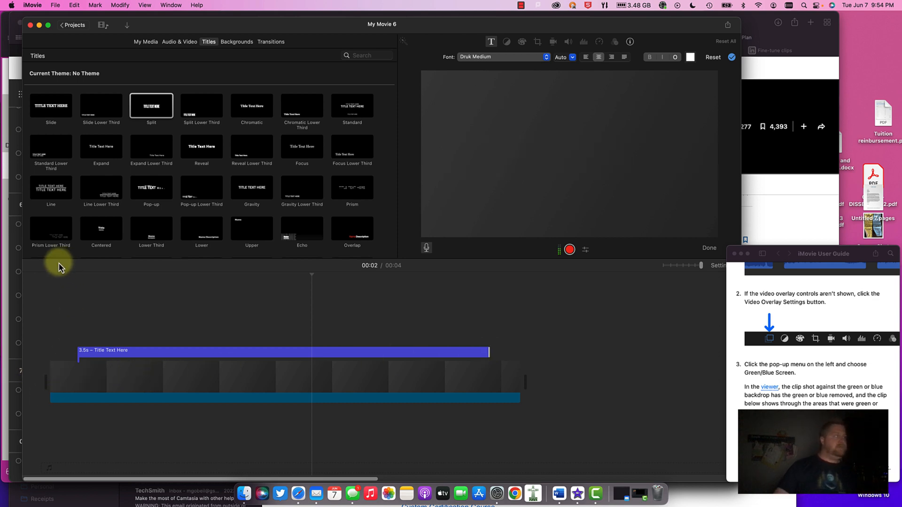
pyautogui.click(50, 278)
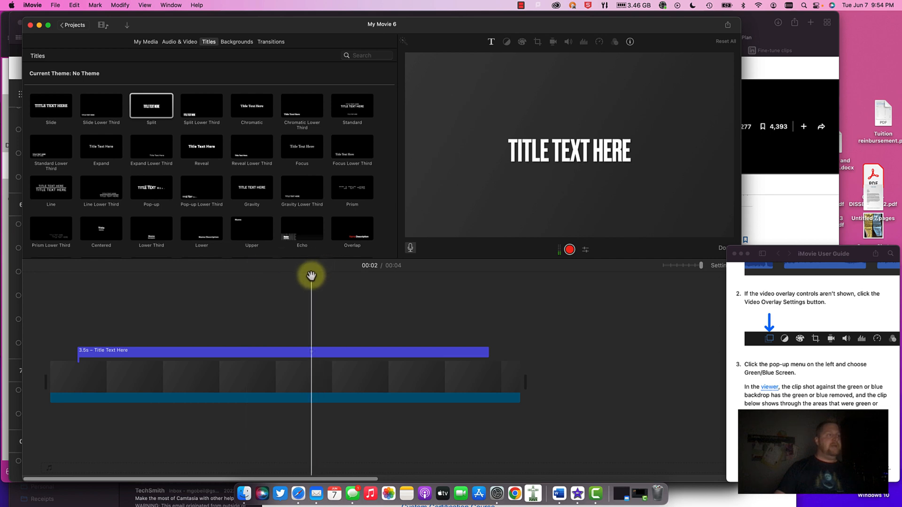
pyautogui.press('space')
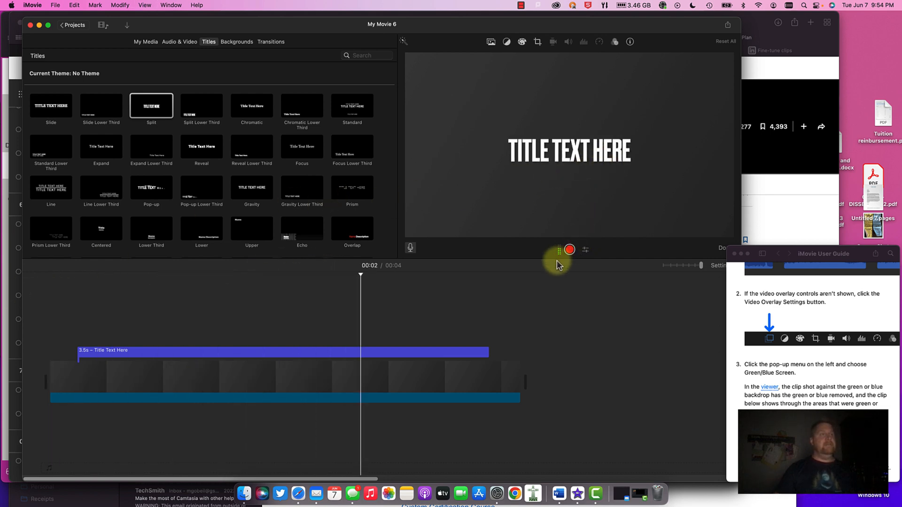
pyautogui.press('\\')
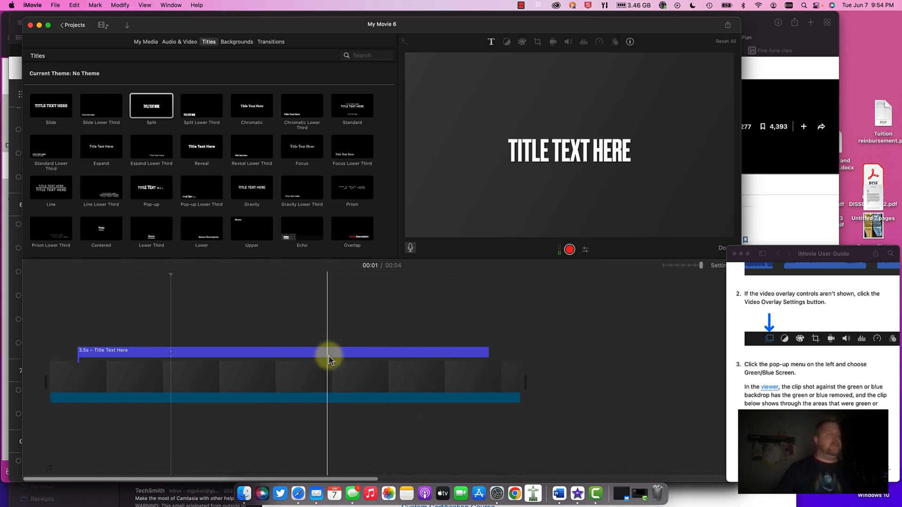
# Step: Replace the title's placeholder text with the student's full name followed by "ASSIGNMENT #4", and play the titled clip from near its start
pyautogui.doubleClick(588, 149)
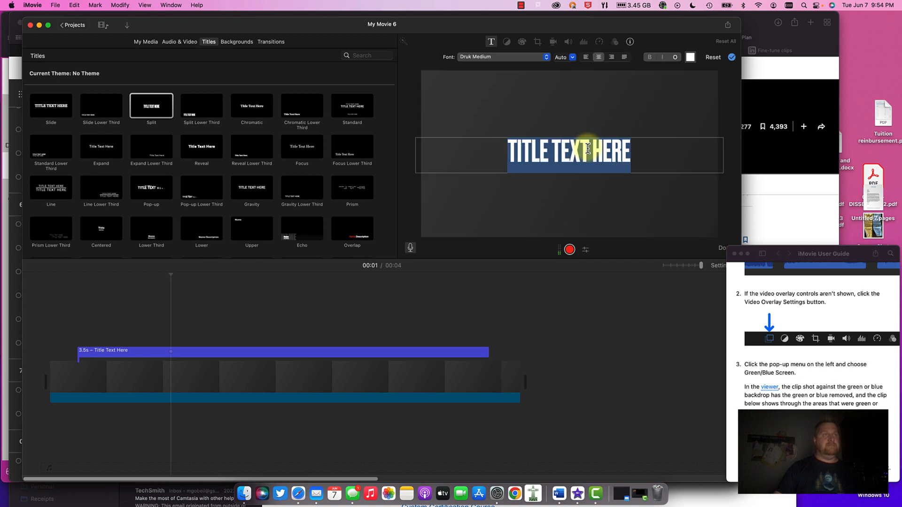
pyautogui.write('M')
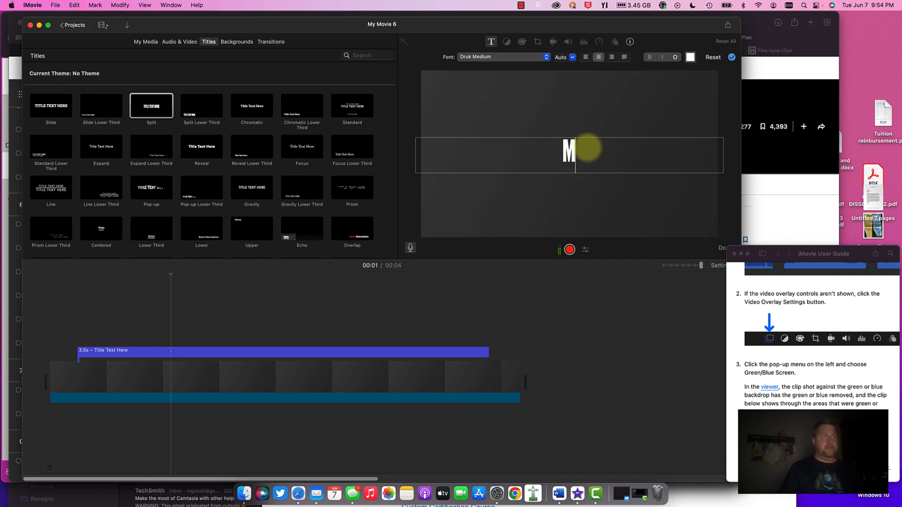
pyautogui.write('ARC GOBEIL AS')
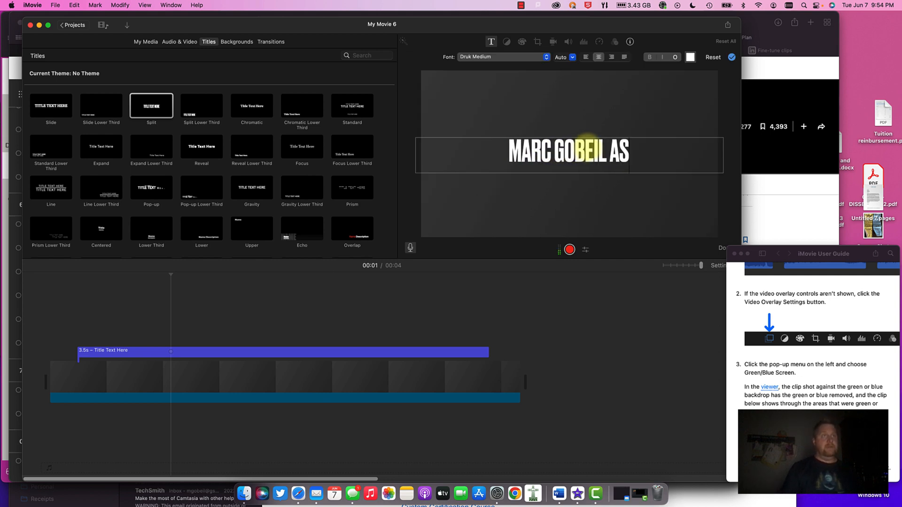
pyautogui.write('SIGNMENT')
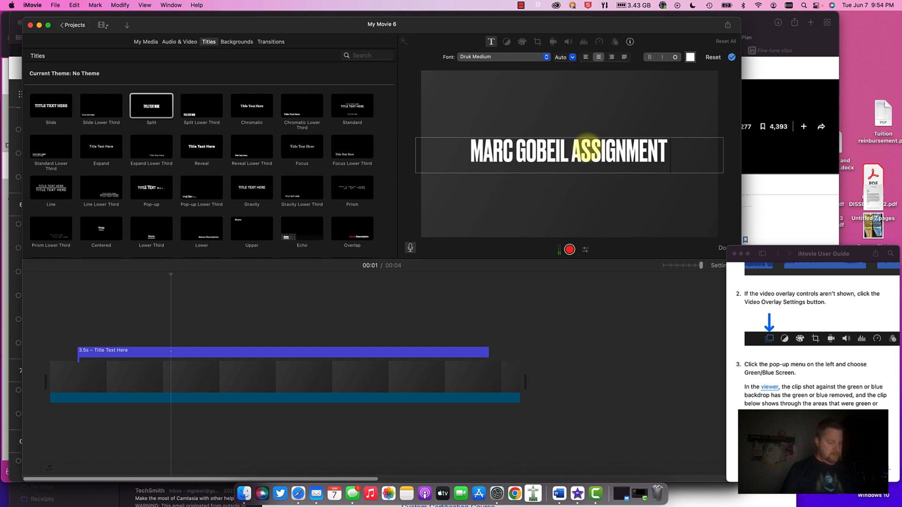
pyautogui.write(' #4')
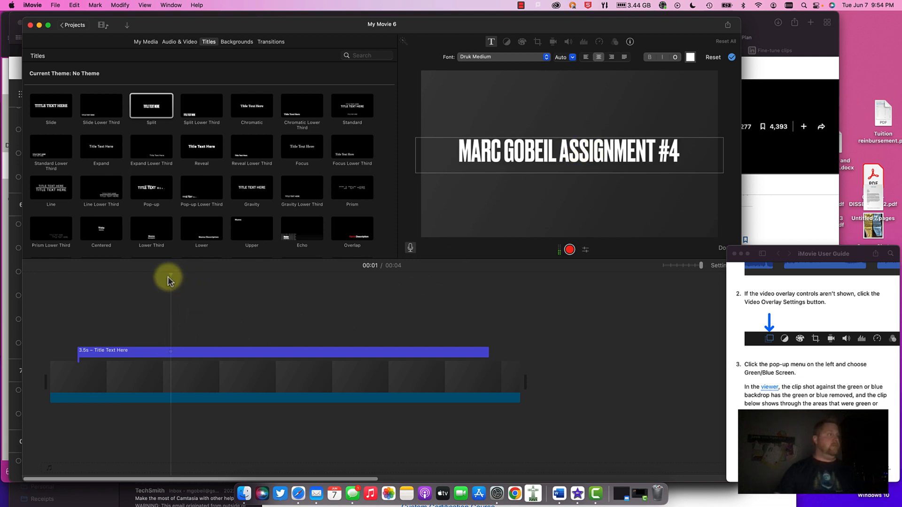
pyautogui.moveTo(171, 274); pyautogui.dragTo(63, 268)
pyautogui.press('space')
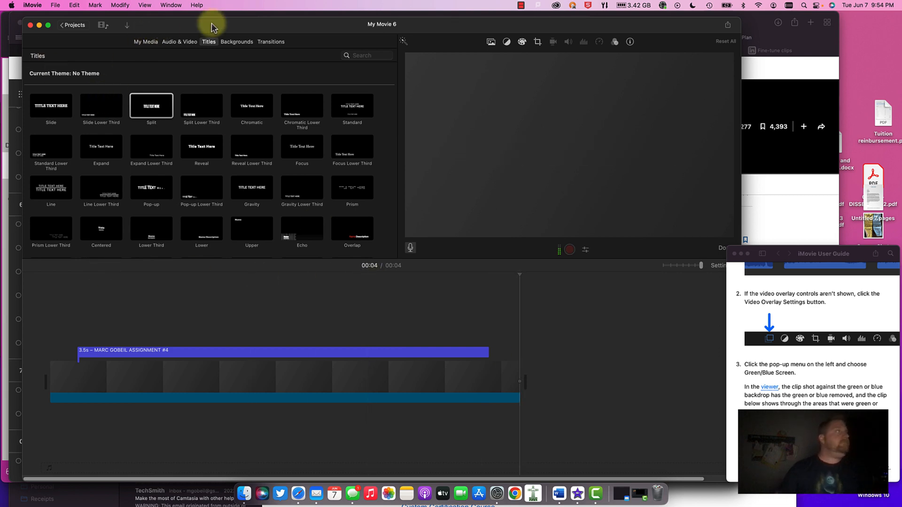
# Step: Add a section of about 5 s from the grassy hill path clip to the timeline after the gray background, and play it
pyautogui.click(150, 42)
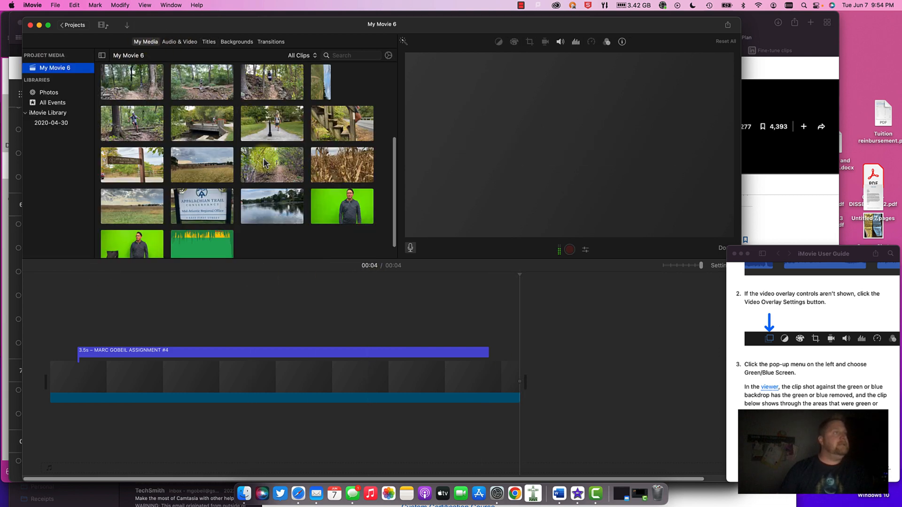
pyautogui.scroll(5, 263, 162)
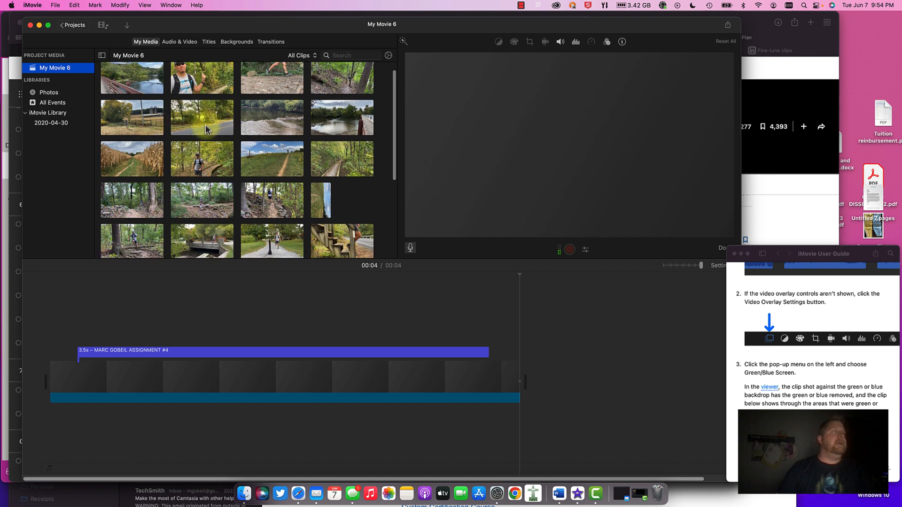
pyautogui.click(257, 158)
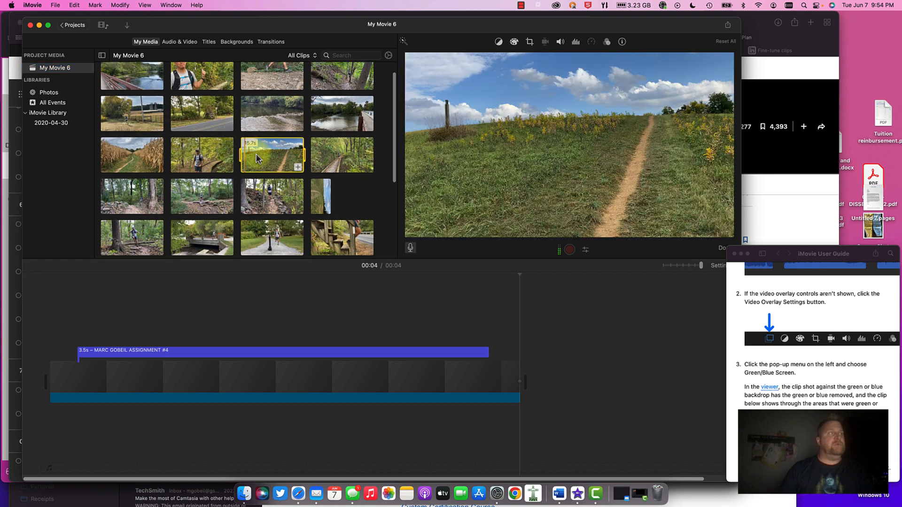
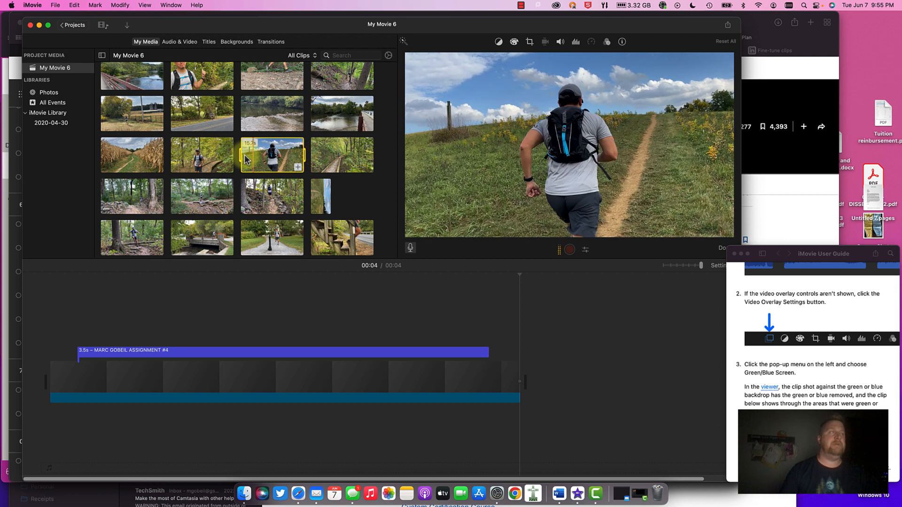
pyautogui.moveTo(243, 157); pyautogui.dragTo(291, 156)
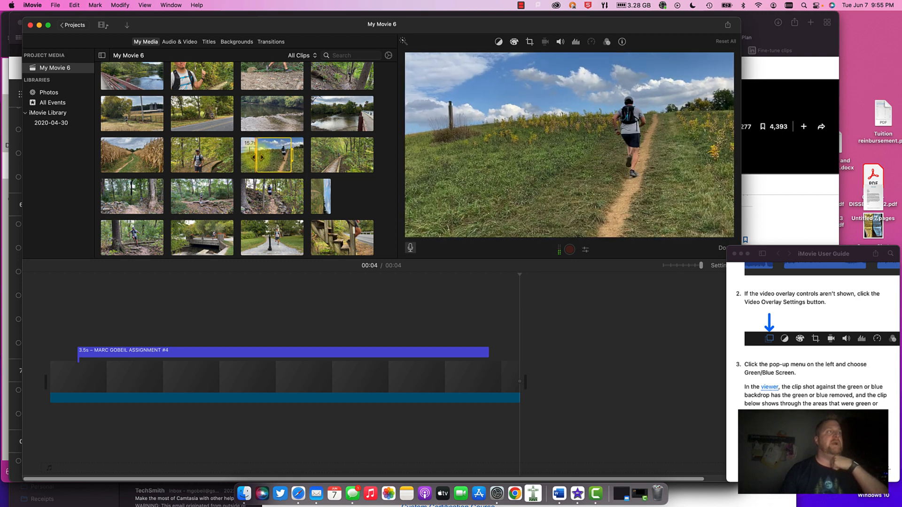
pyautogui.moveTo(263, 158); pyautogui.dragTo(273, 156)
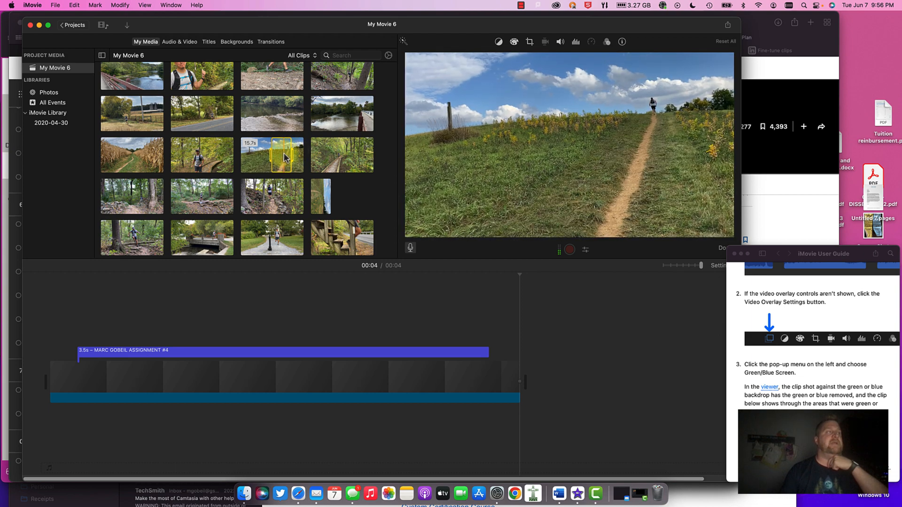
pyautogui.moveTo(284, 160); pyautogui.dragTo(537, 337)
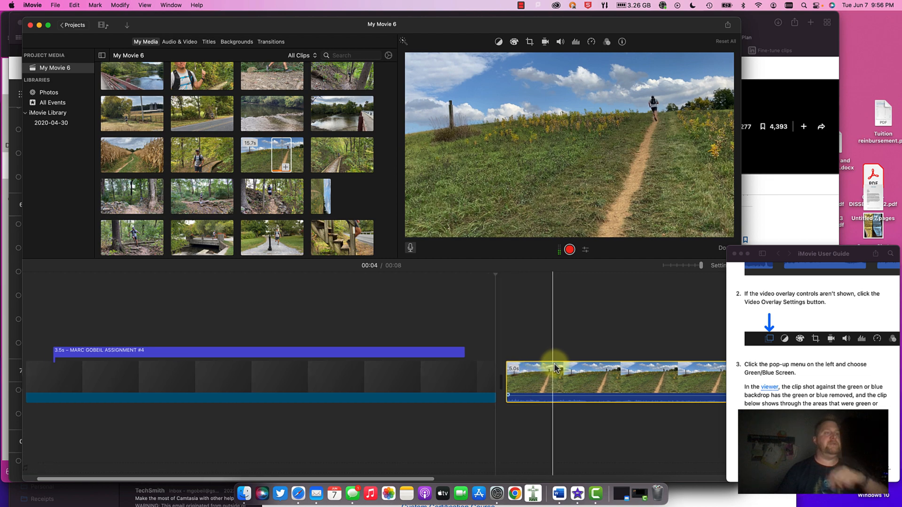
pyautogui.press('space')
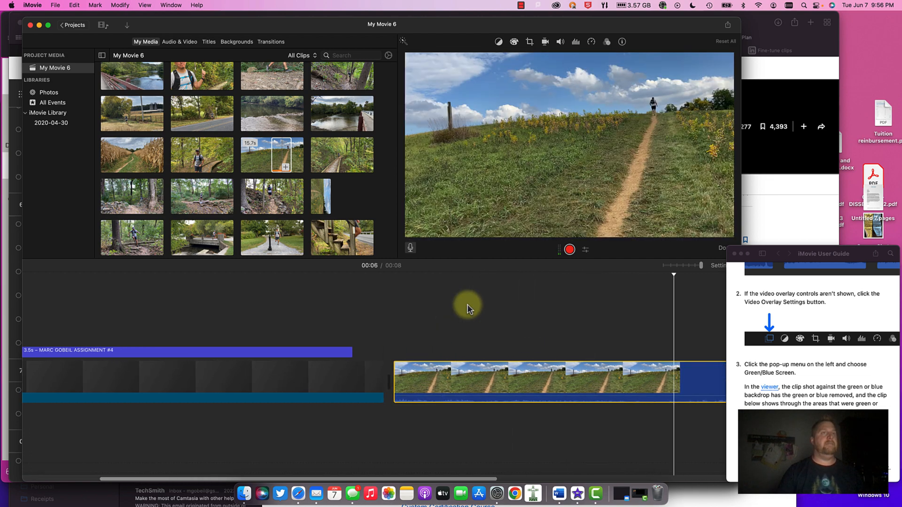
# Step: Extend the hill path clip in the timeline at its end and its start to the full 15.7 s
pyautogui.hscroll(5, 423, 371)
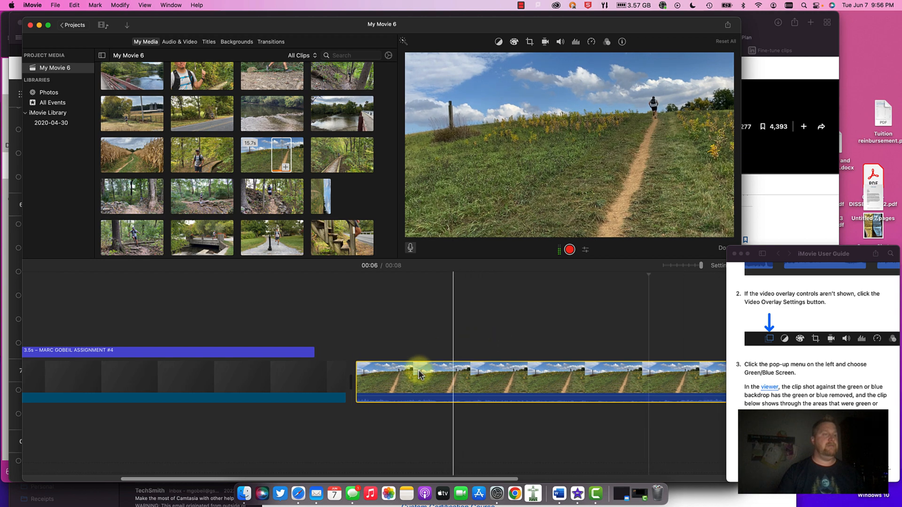
pyautogui.hscroll(1, 401, 362)
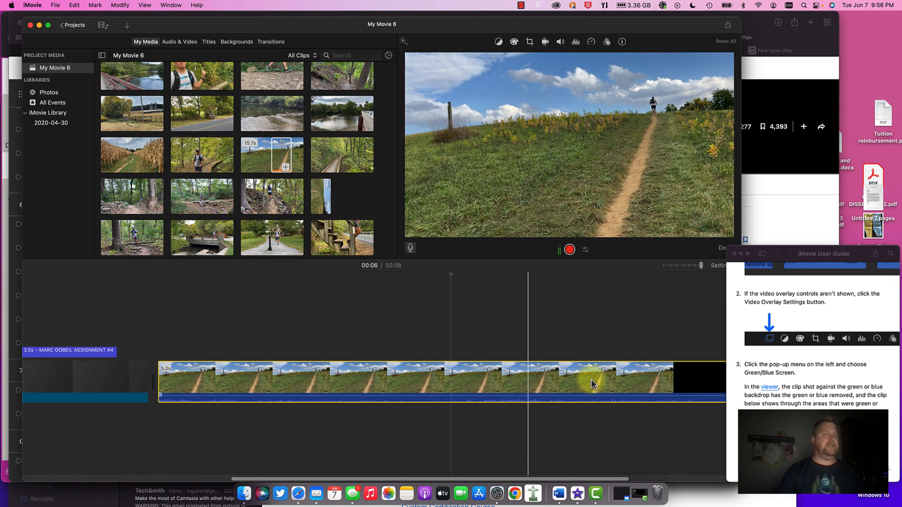
pyautogui.hscroll(1, 574, 379)
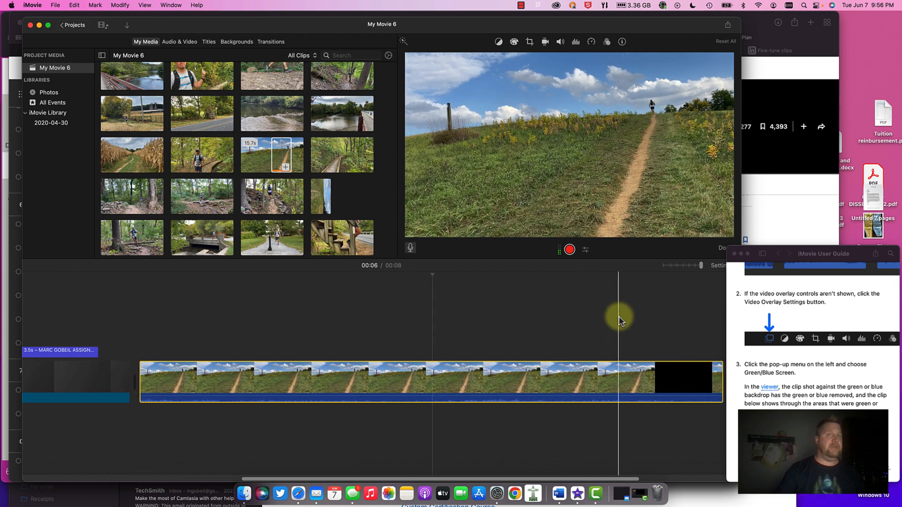
pyautogui.moveTo(632, 22); pyautogui.dragTo(616, 22)
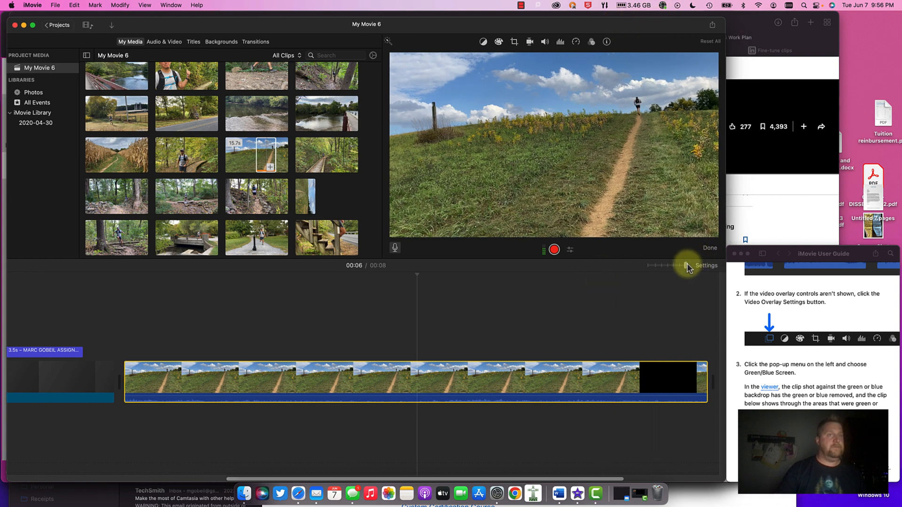
pyautogui.moveTo(682, 265); pyautogui.dragTo(673, 265)
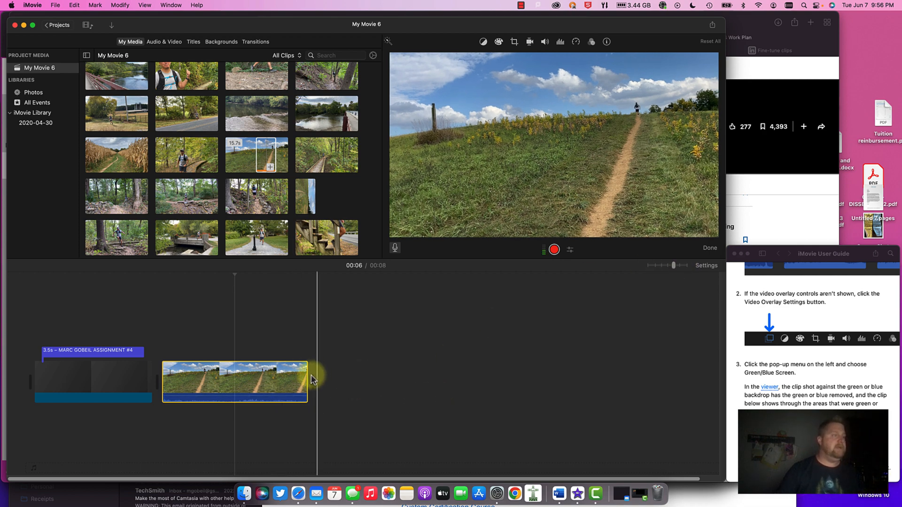
pyautogui.moveTo(308, 378); pyautogui.dragTo(535, 374)
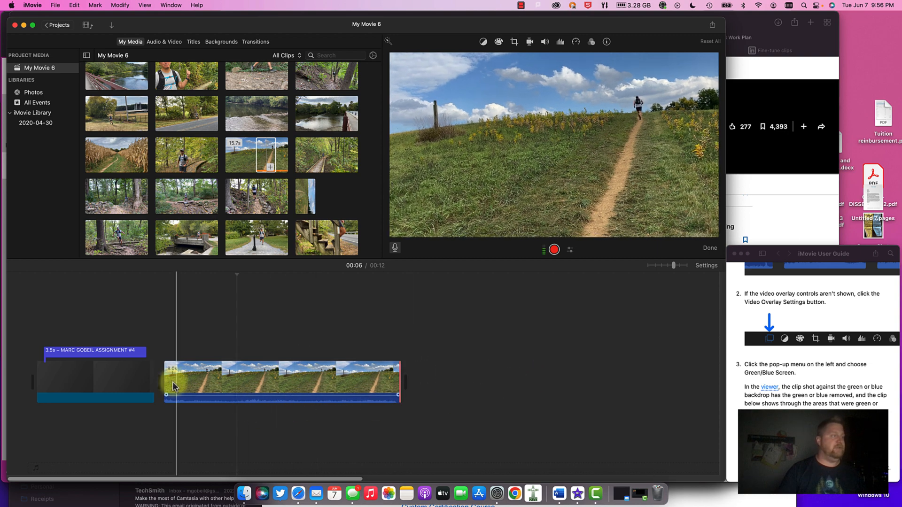
pyautogui.moveTo(161, 384); pyautogui.dragTo(37, 380)
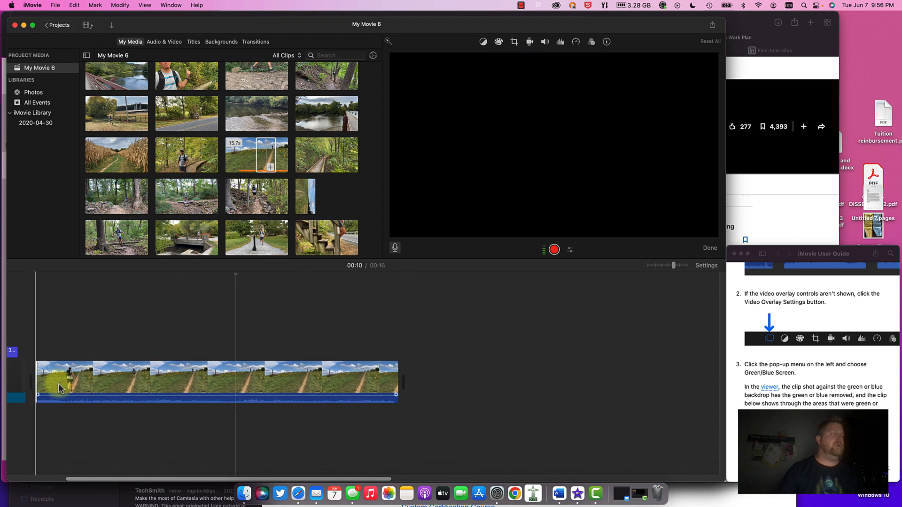
pyautogui.hscroll(-4, 168, 406)
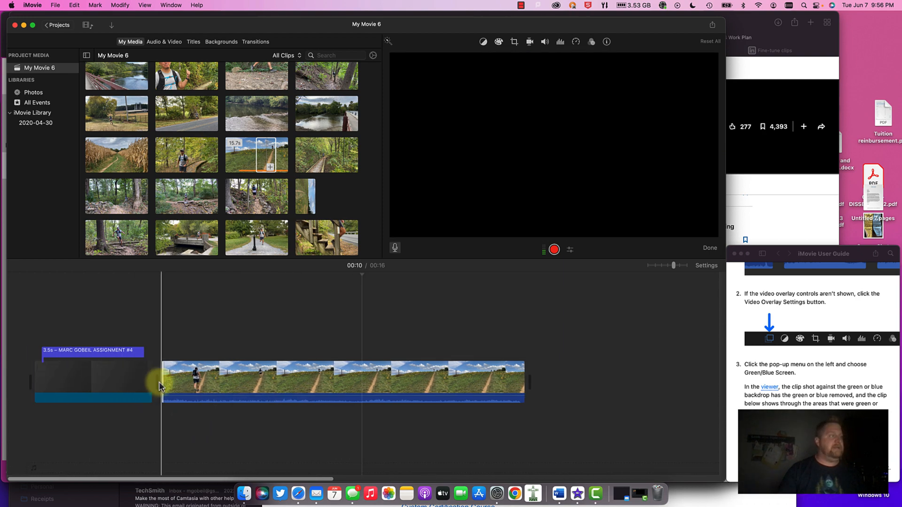
pyautogui.moveTo(163, 383); pyautogui.dragTo(81, 382)
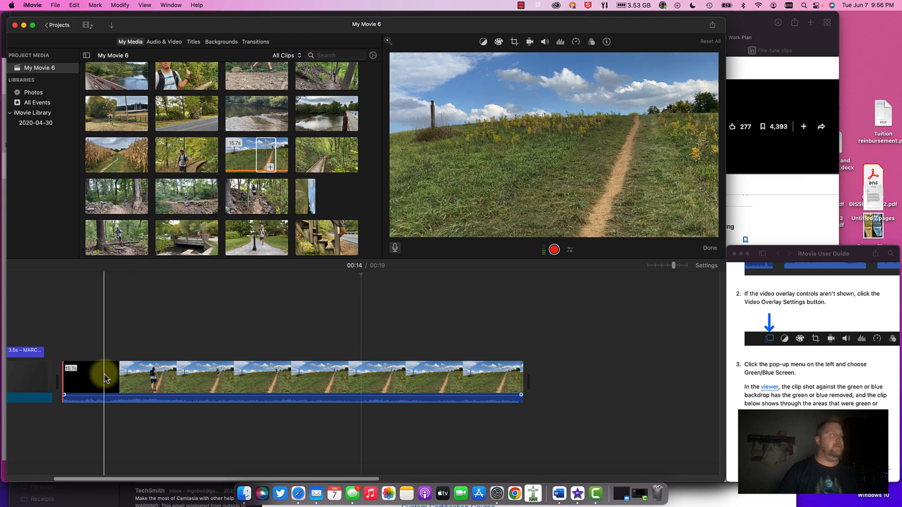
# Step: Trim the hill path clip at its start and its end to about 8.3 s, and play from the end of the title
pyautogui.moveTo(68, 381); pyautogui.dragTo(118, 376)
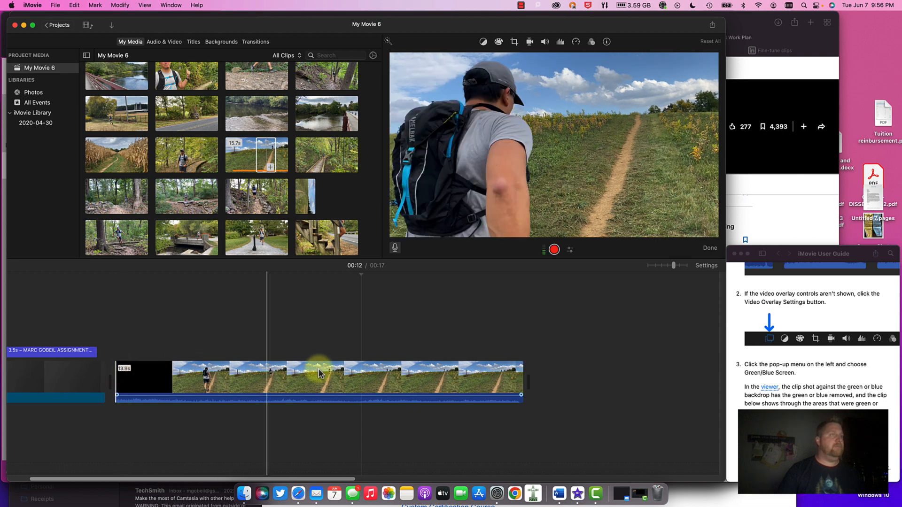
pyautogui.click(199, 382)
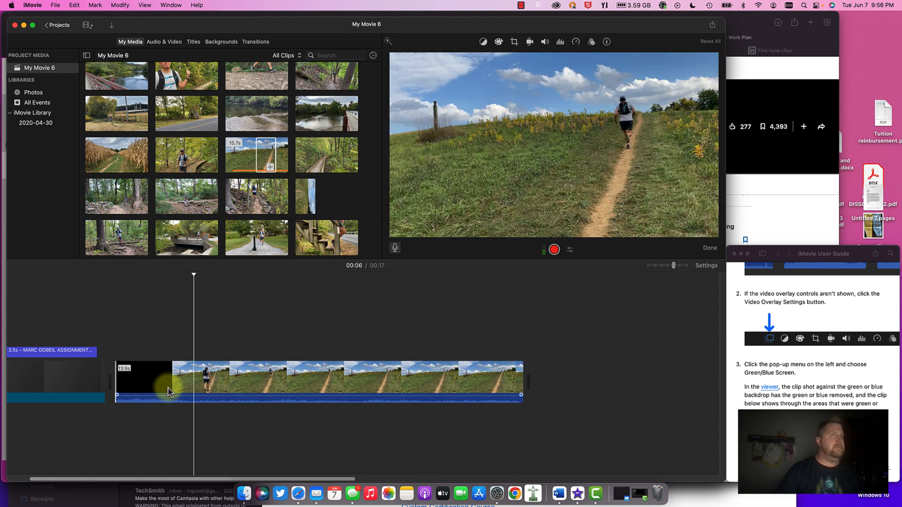
pyautogui.moveTo(522, 378); pyautogui.dragTo(357, 378)
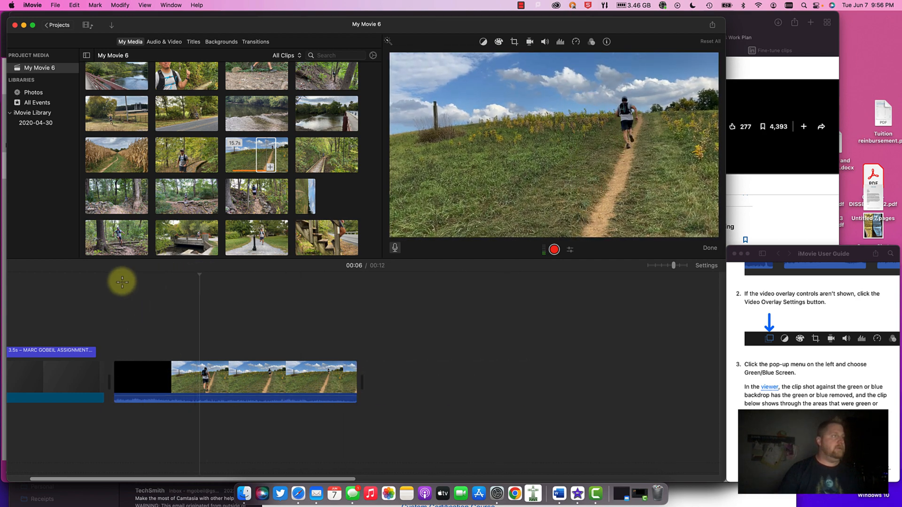
pyautogui.click(95, 281)
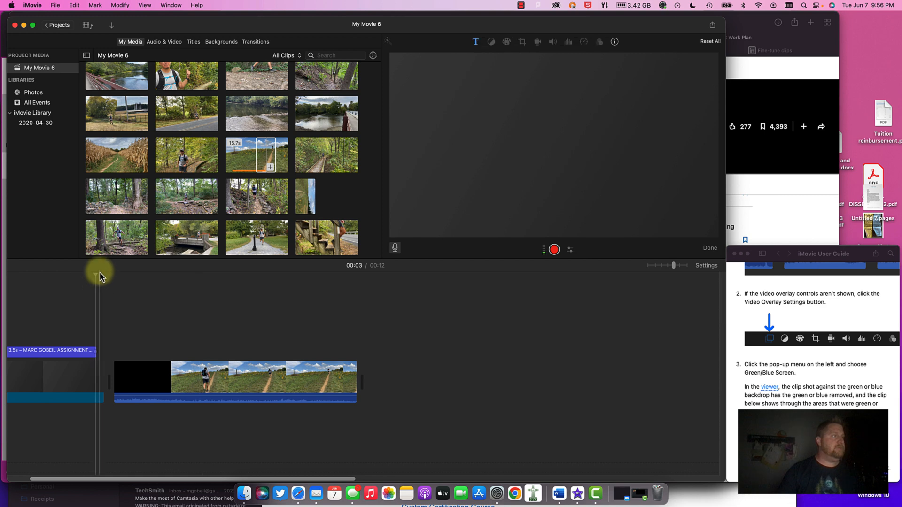
pyautogui.press('space')
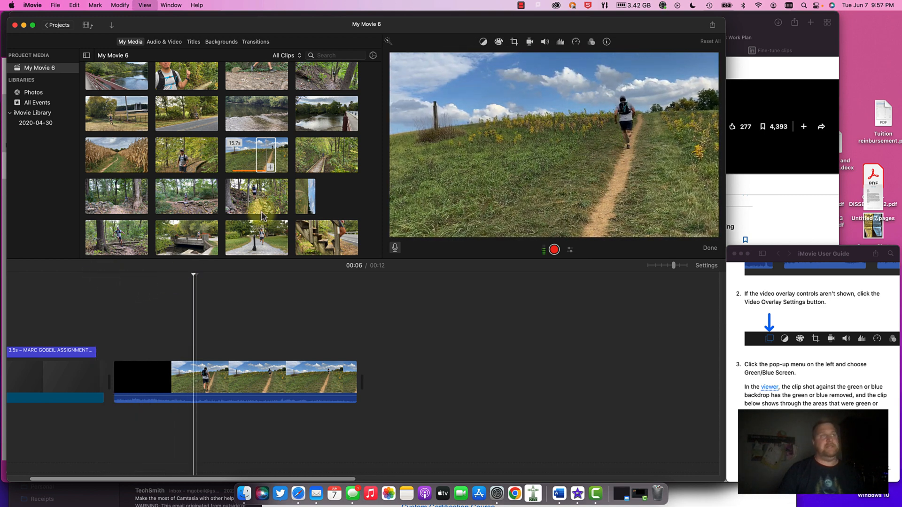
# Step: Add the whole 24.4 s dried cornfield clip to the timeline directly after the hill path clip
pyautogui.scroll(-5, 305, 216)
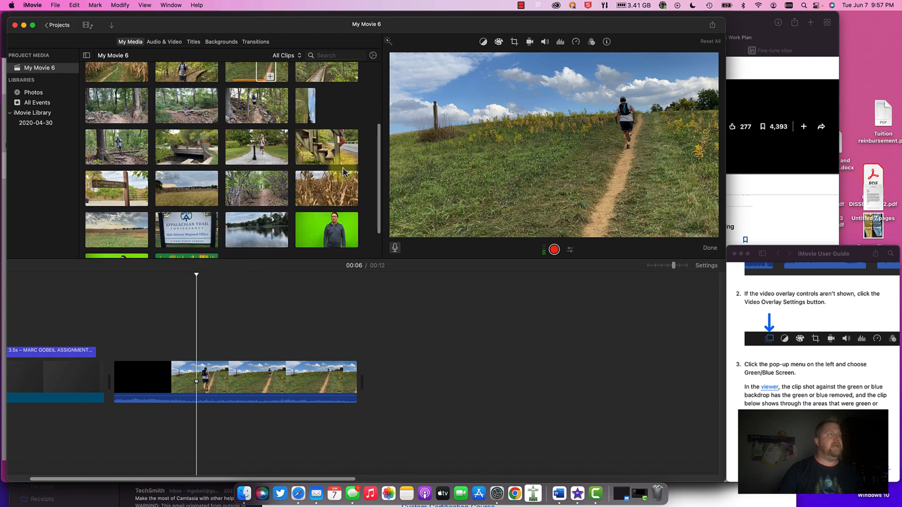
pyautogui.click(324, 186)
pyautogui.moveTo(414, 296); pyautogui.dragTo(376, 360)
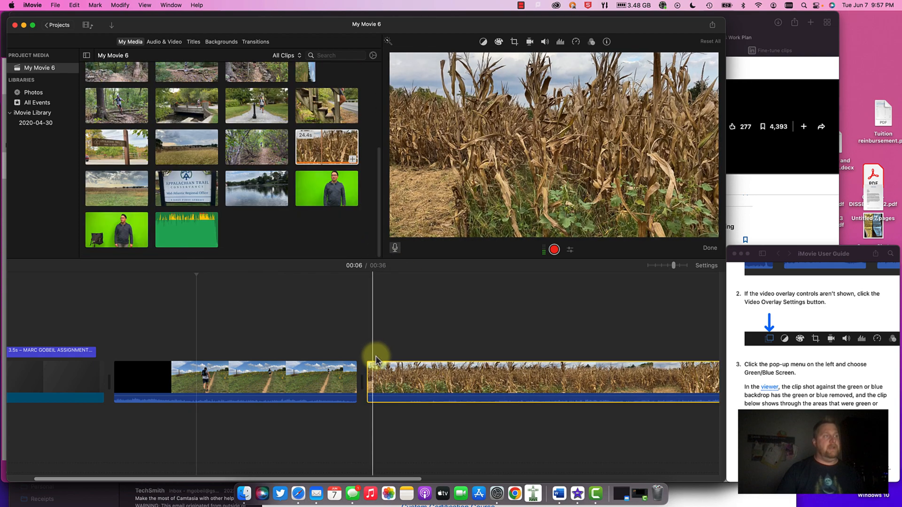
# Step: Trim the start of the cornfield clip so that it lasts about 21.3 s, and play the timeline into it
pyautogui.hscroll(5, 376, 360)
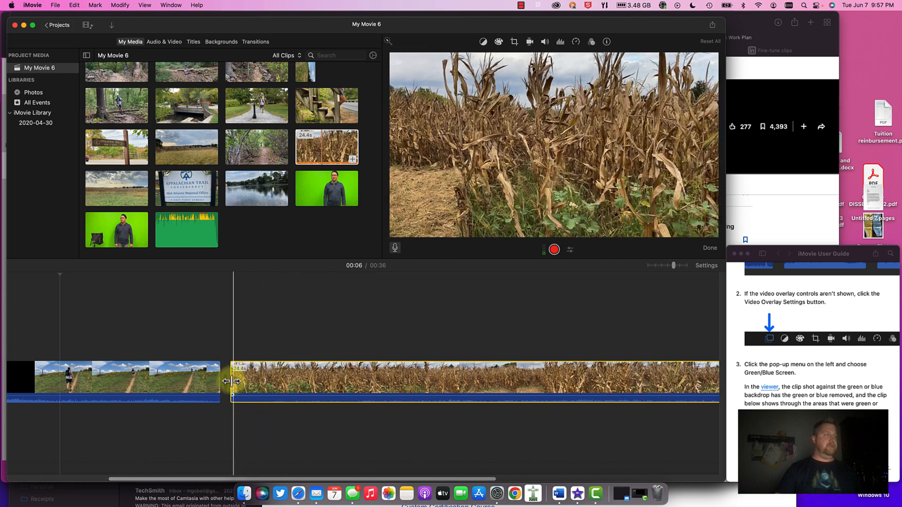
pyautogui.moveTo(230, 381); pyautogui.dragTo(327, 380)
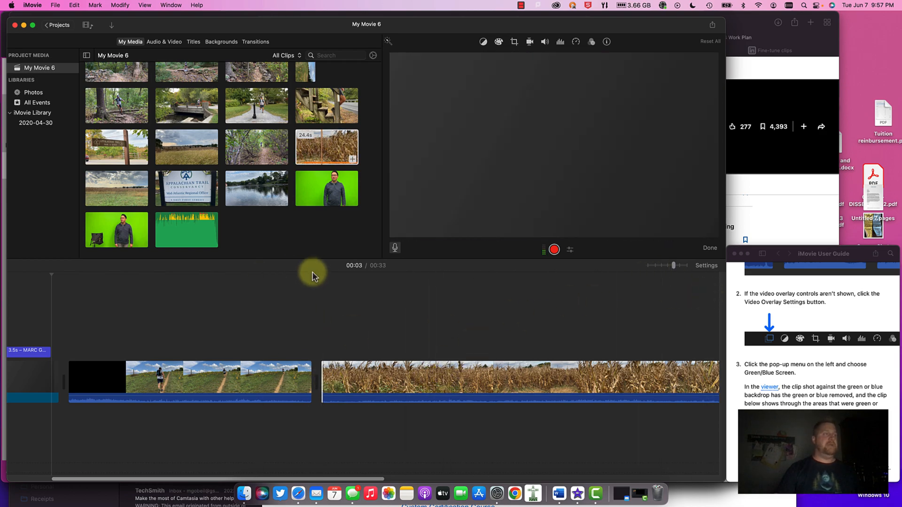
pyautogui.press('space')
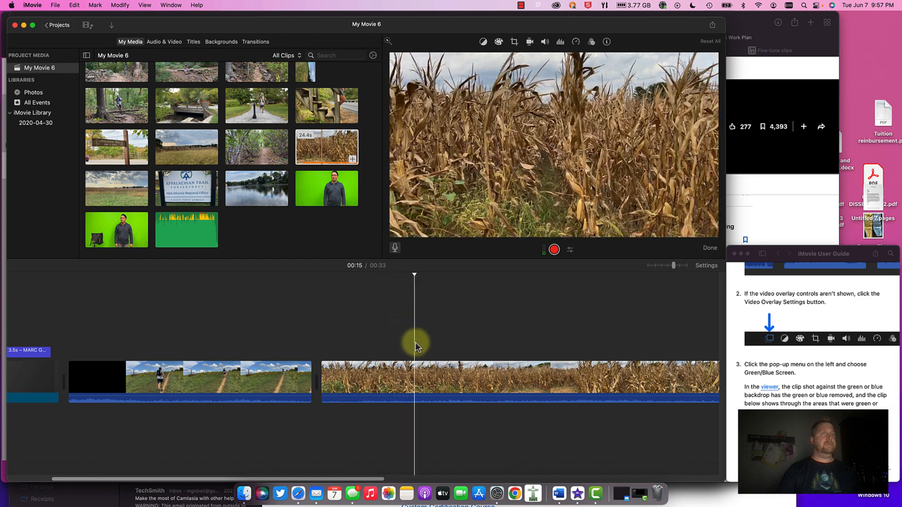
pyautogui.press('space')
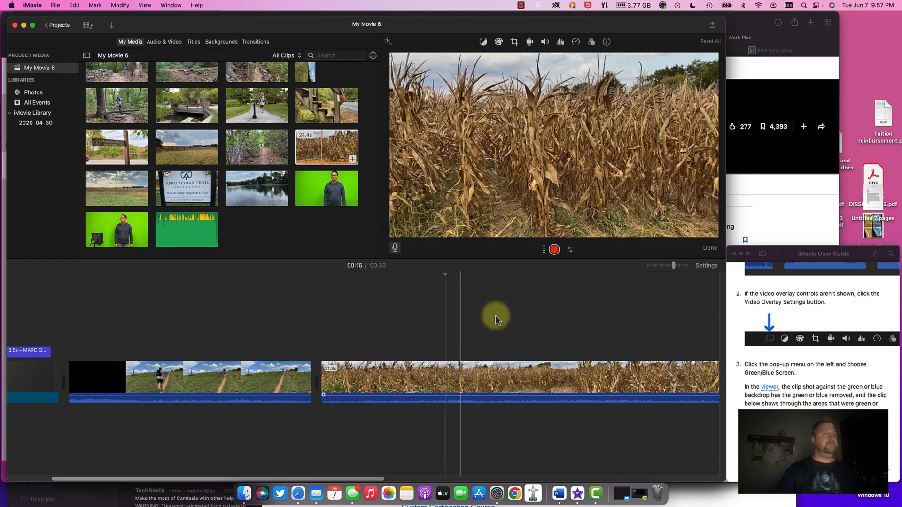
# Step: Try the Slow speed at 50% on the cornfield clip, preview it, and return the clip to Normal speed
pyautogui.click(460, 372)
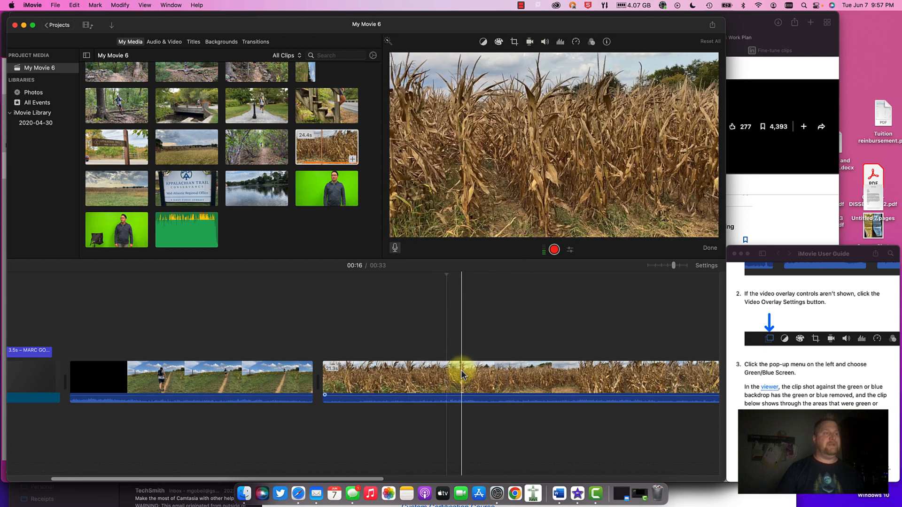
pyautogui.click(576, 43)
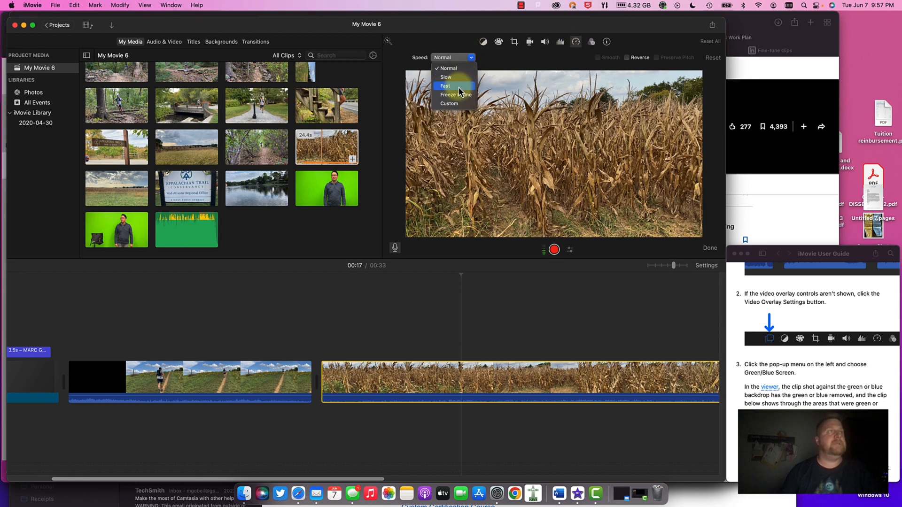
pyautogui.click(469, 78)
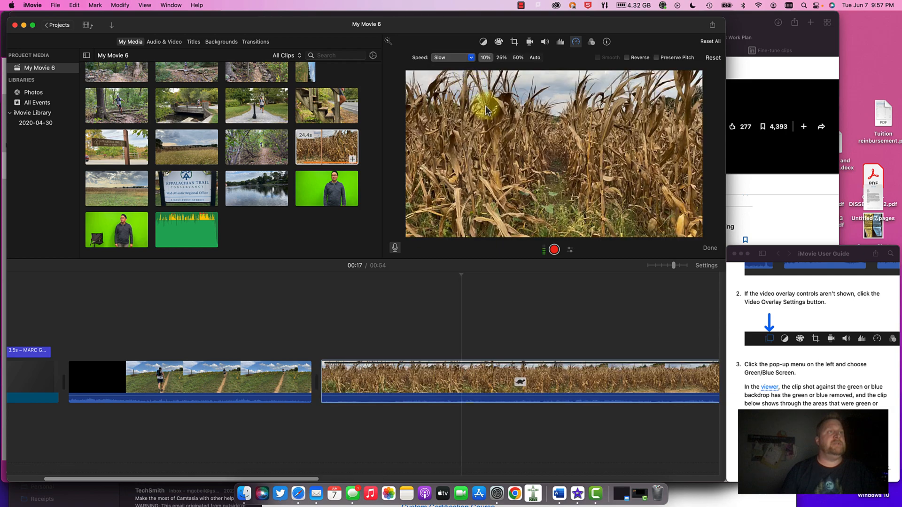
pyautogui.press('space')
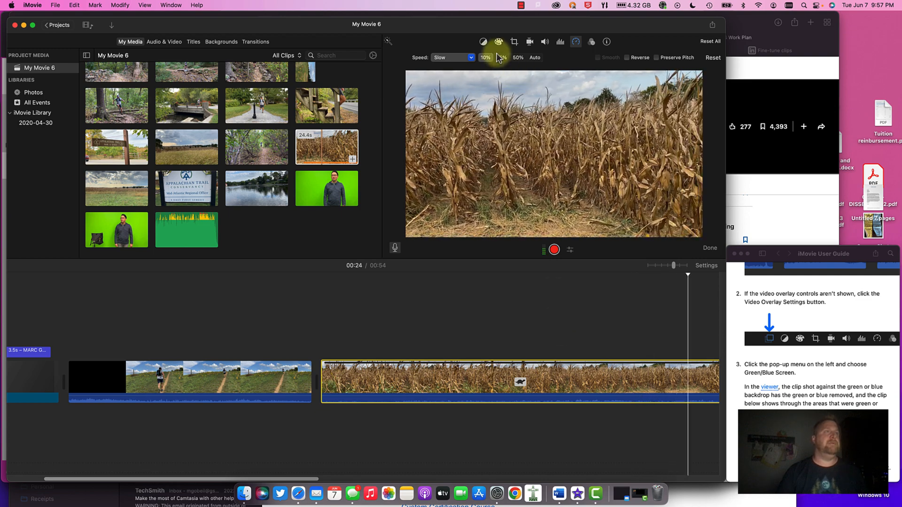
pyautogui.click(518, 57)
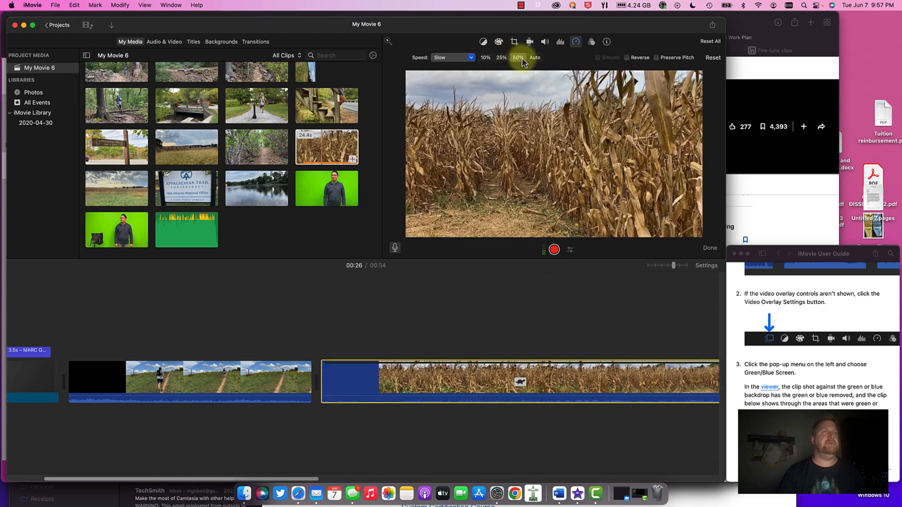
pyautogui.click(535, 58)
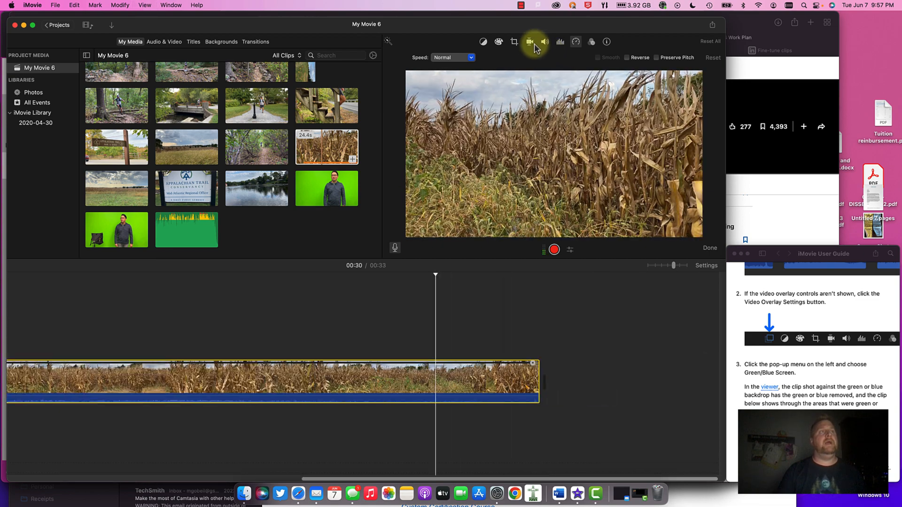
# Step: Stabilize the shaky video of the cornfield clip at 33 %, and play the stabilized clip
pyautogui.click(531, 45)
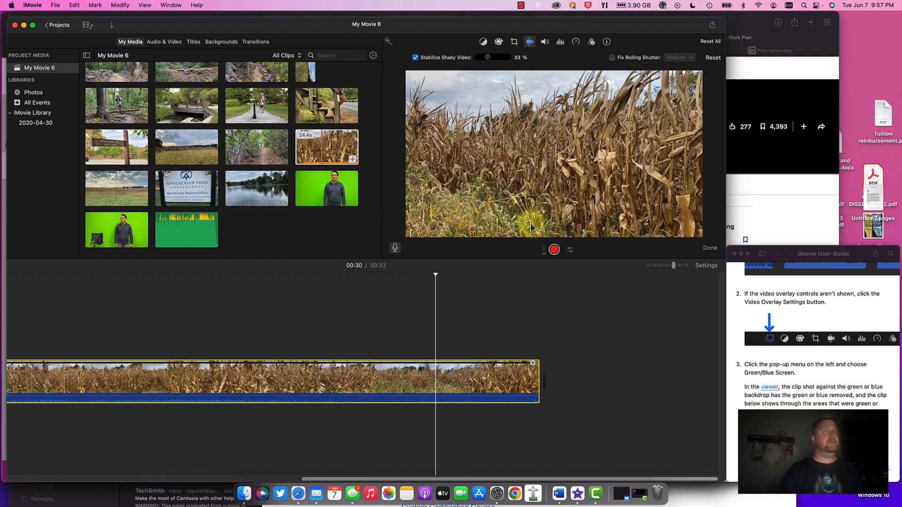
pyautogui.press('space')
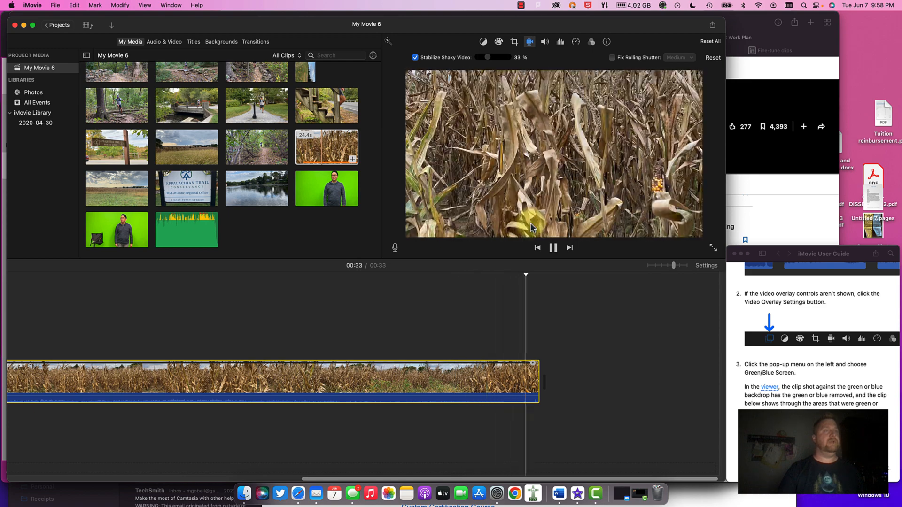
pyautogui.press('space')
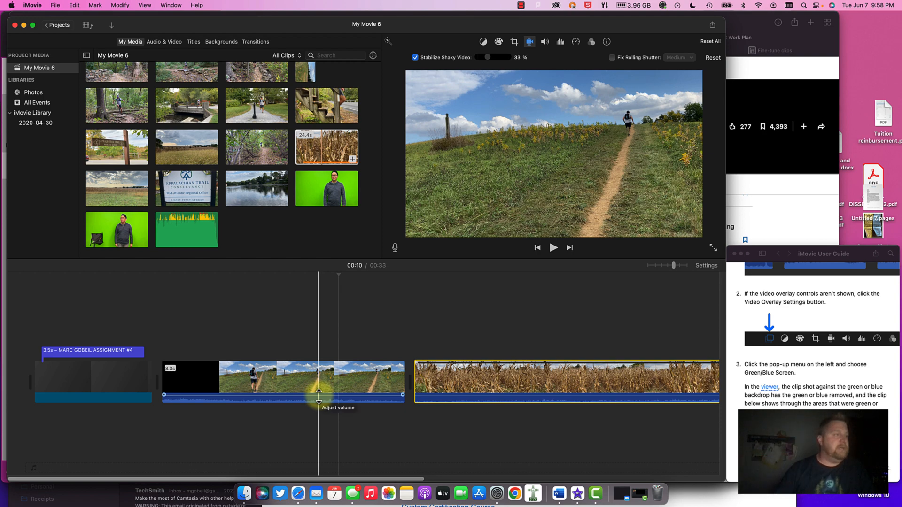
# Step: Lower the volume of the hill path and cornfield clips to silence, play them, and return the playhead to the beginning
pyautogui.moveTo(318, 396); pyautogui.dragTo(318, 401)
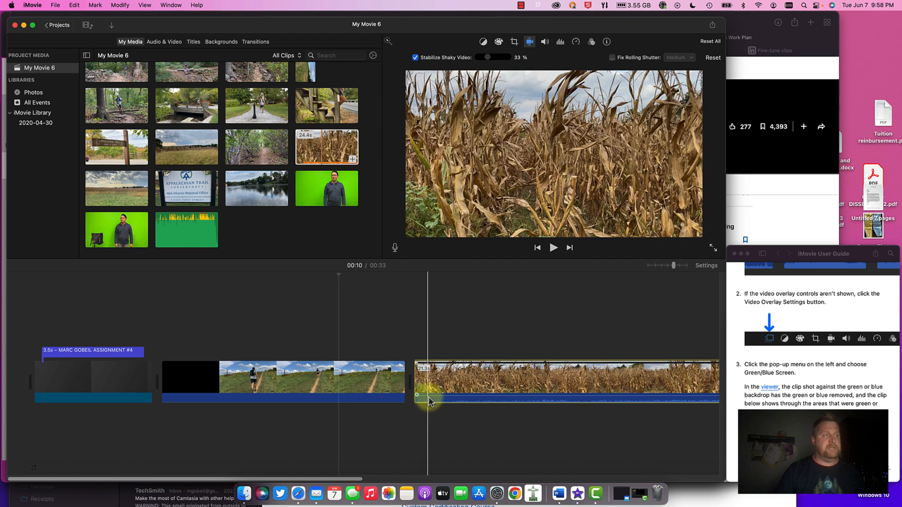
pyautogui.moveTo(432, 391); pyautogui.dragTo(433, 401)
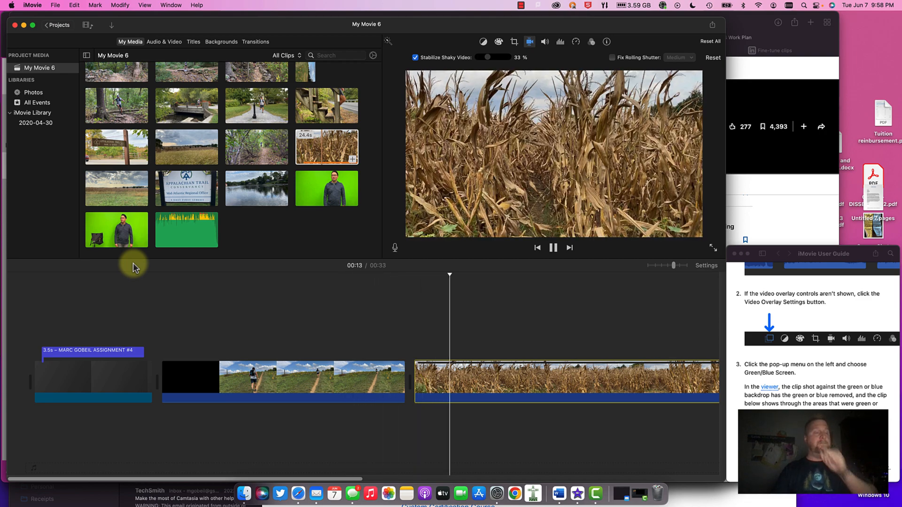
pyautogui.press('space')
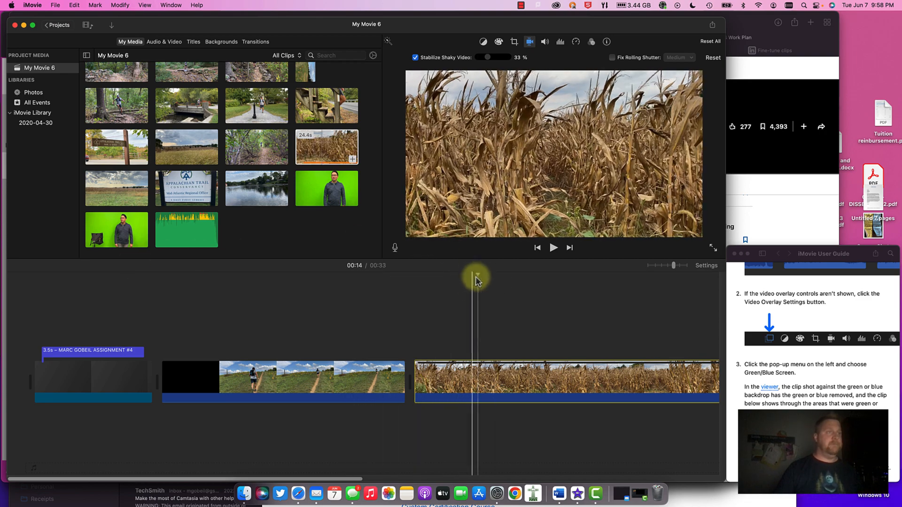
pyautogui.moveTo(477, 277); pyautogui.dragTo(16, 303)
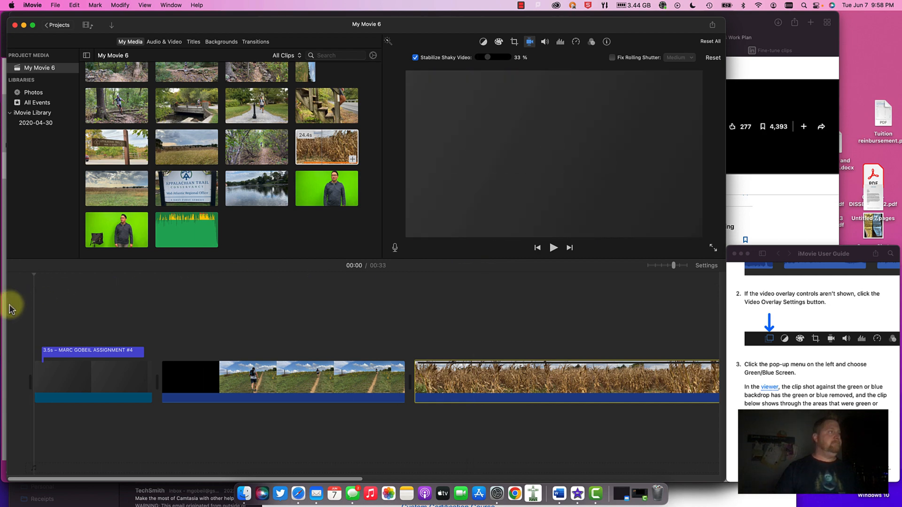
# Step: Place a Page Curl Right transition between the hill path clip and the cornfield clip, and play across it
pyautogui.click(254, 43)
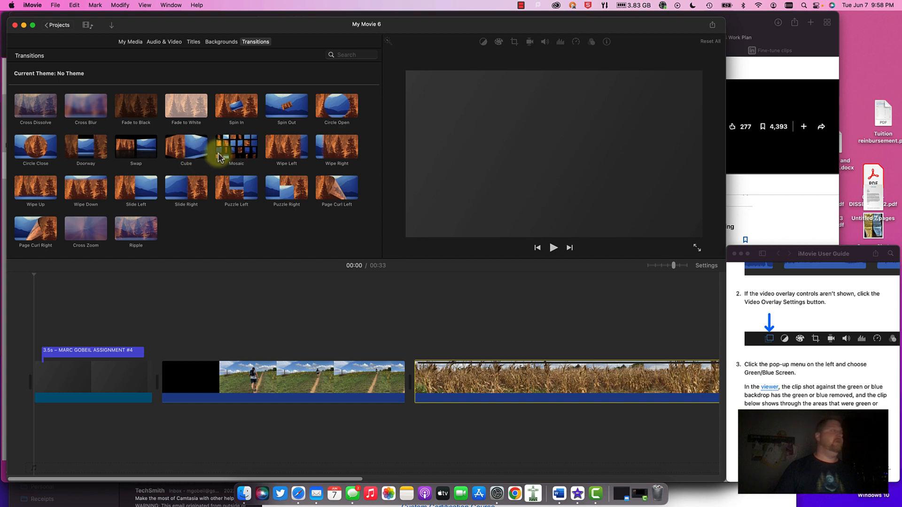
pyautogui.click(227, 154)
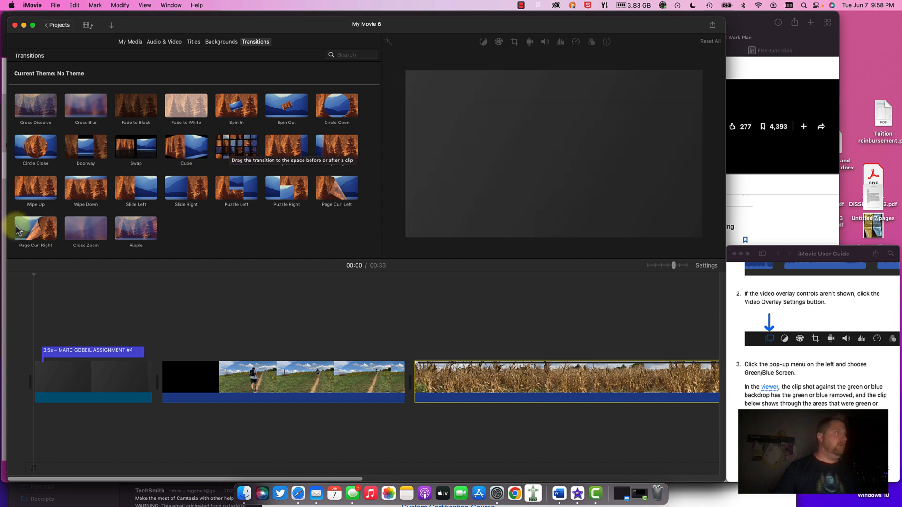
pyautogui.moveTo(17, 232); pyautogui.dragTo(381, 385)
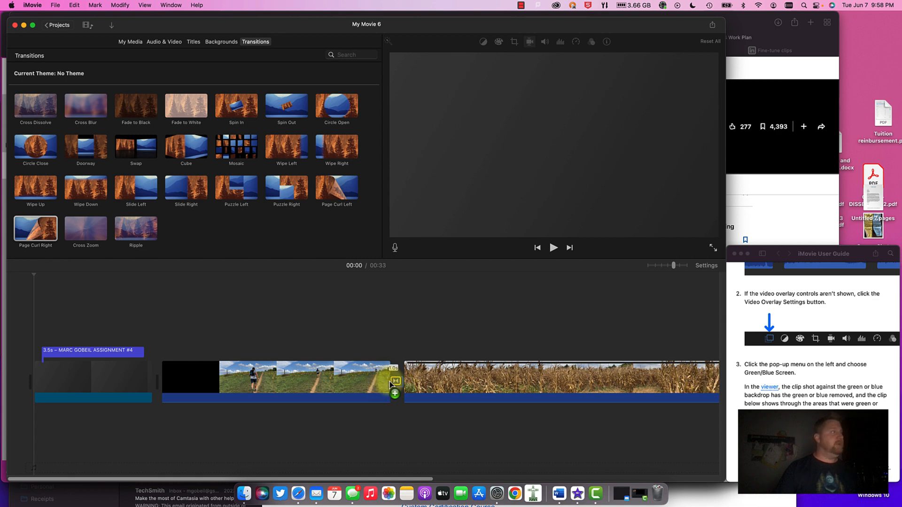
pyautogui.moveTo(390, 385); pyautogui.dragTo(393, 383)
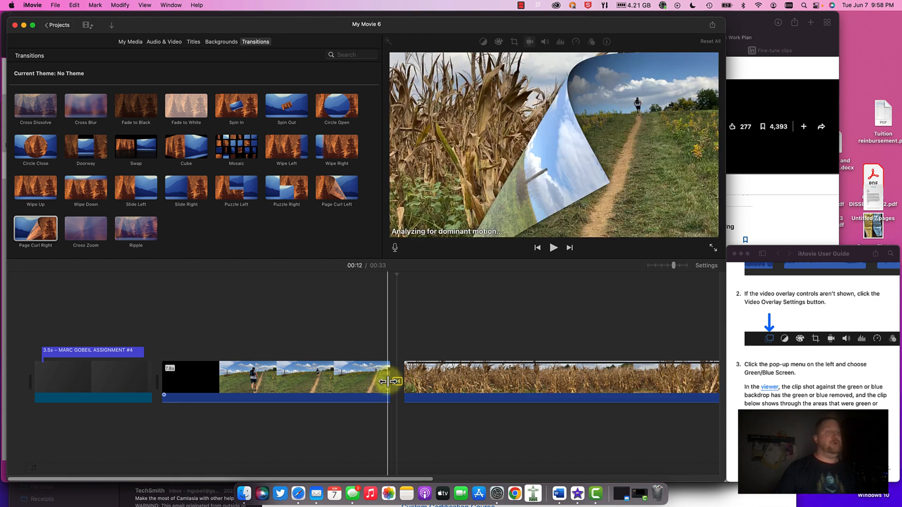
pyautogui.click(364, 280)
pyautogui.click(364, 280)
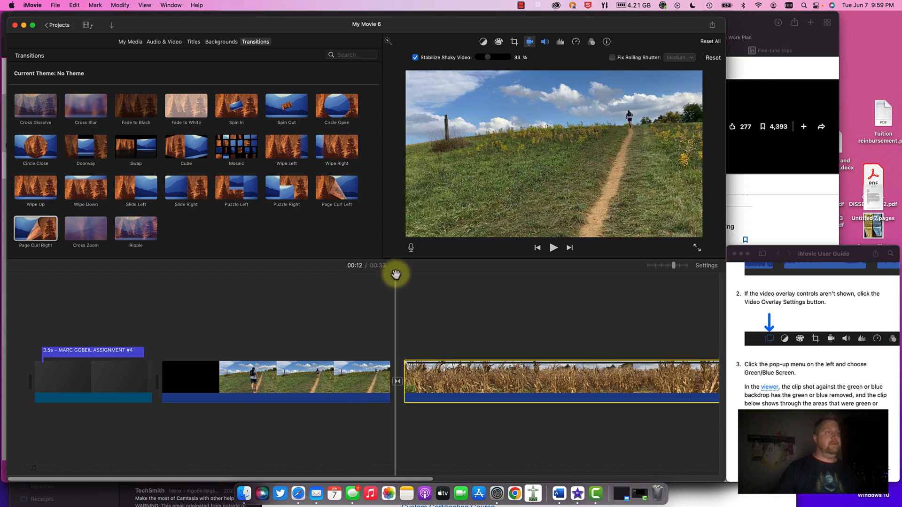
pyautogui.press('space')
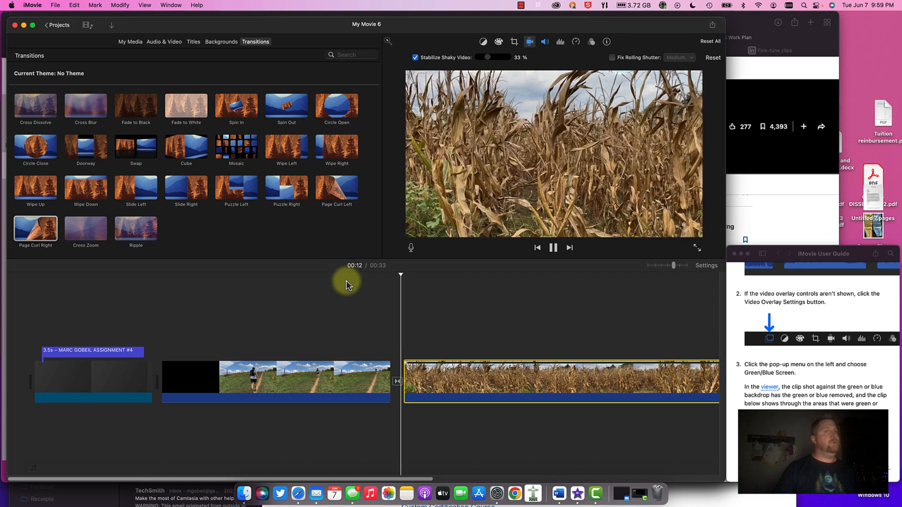
pyautogui.press('space')
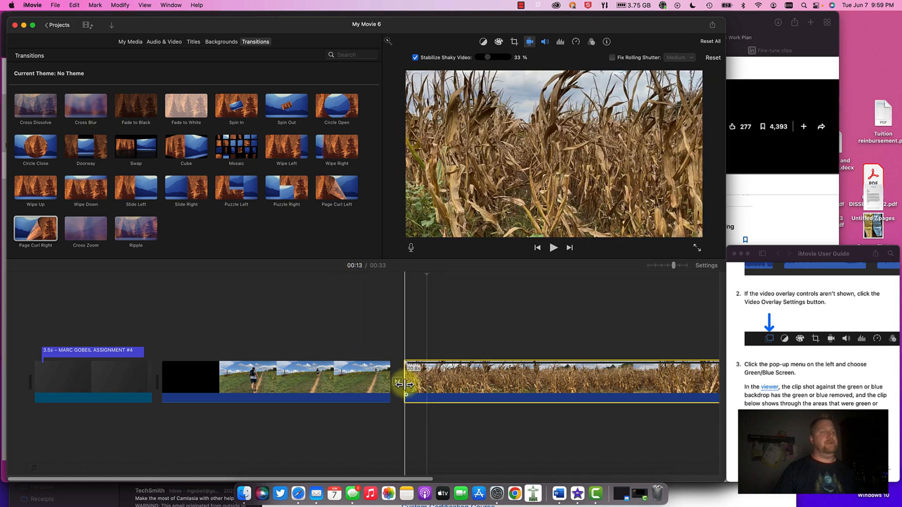
# Step: Set the Page Curl Right transition's duration to 3.0 s and play the timeline through it
pyautogui.doubleClick(397, 383)
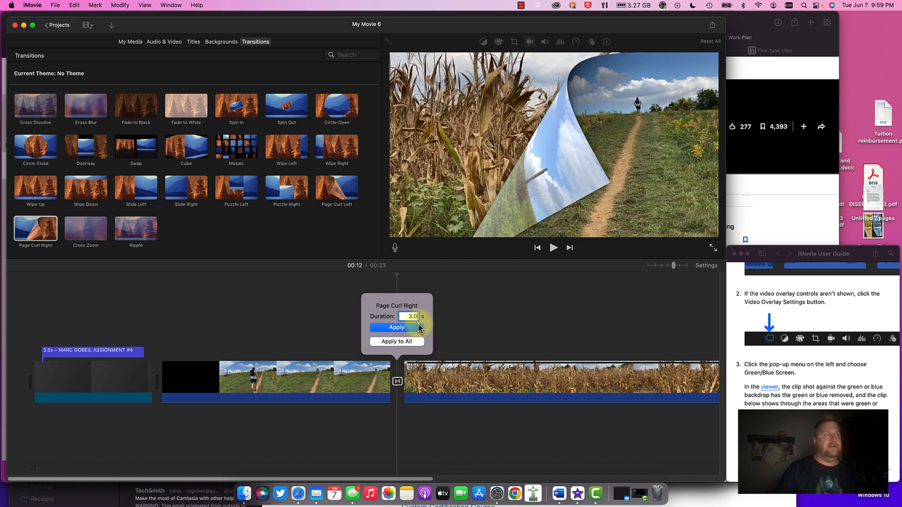
pyautogui.click(395, 329)
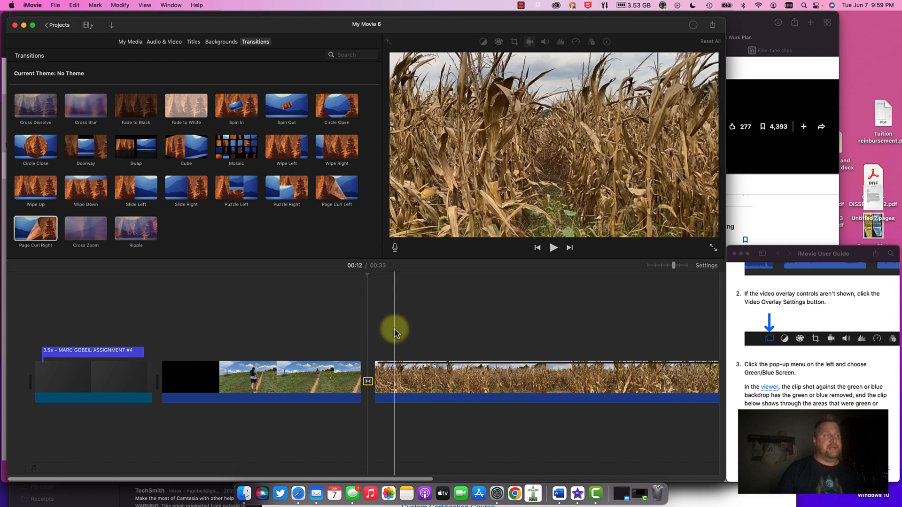
pyautogui.click(296, 276)
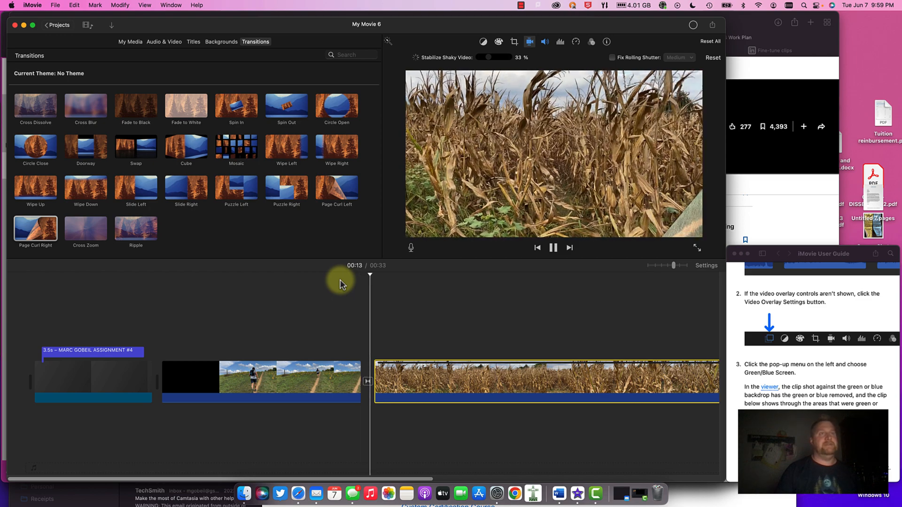
pyautogui.press('space')
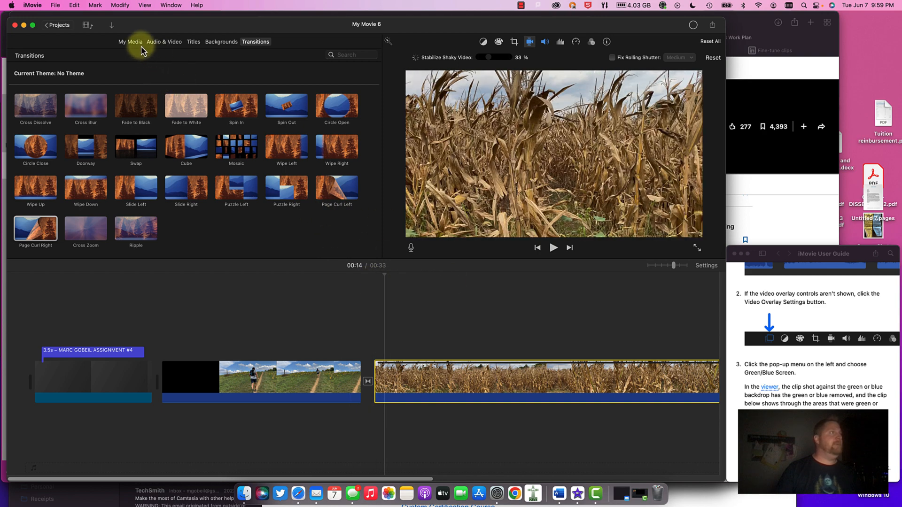
# Step: Overlay the 6.4 s green-screen clip of the standing man above the cornfield clip and set its overlay mode to Green/Blue Screen
pyautogui.click(136, 42)
pyautogui.click(334, 188)
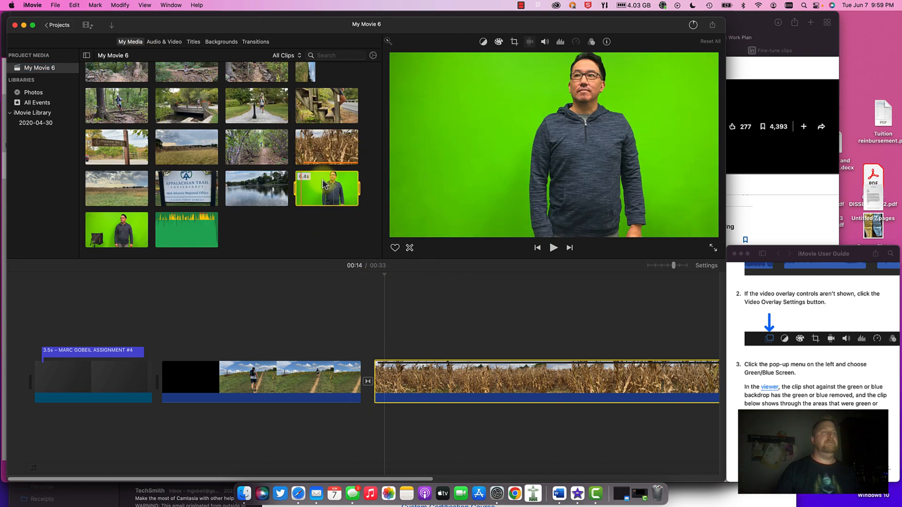
pyautogui.moveTo(529, 303); pyautogui.dragTo(411, 318)
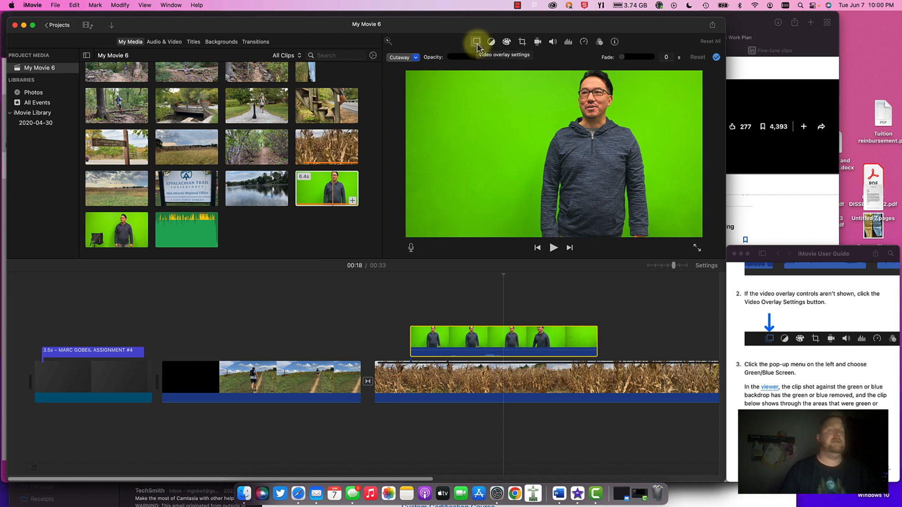
pyautogui.click(409, 58)
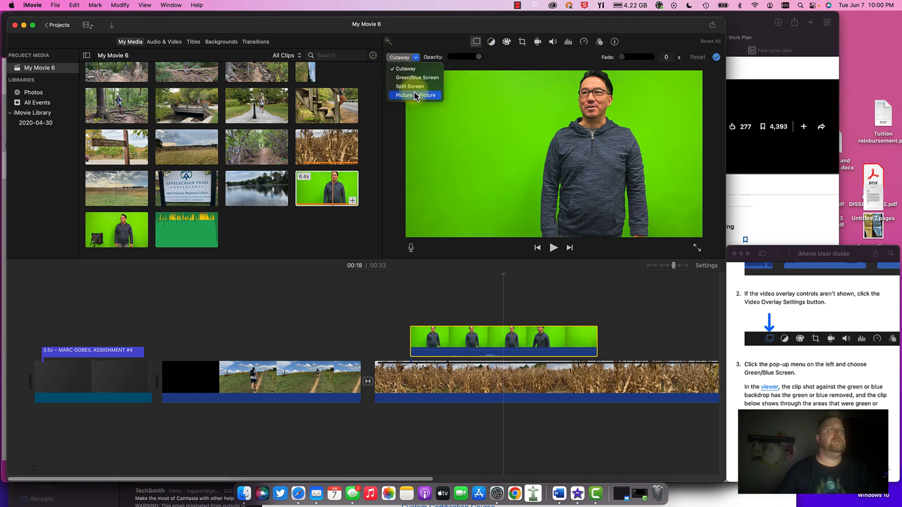
pyautogui.click(436, 79)
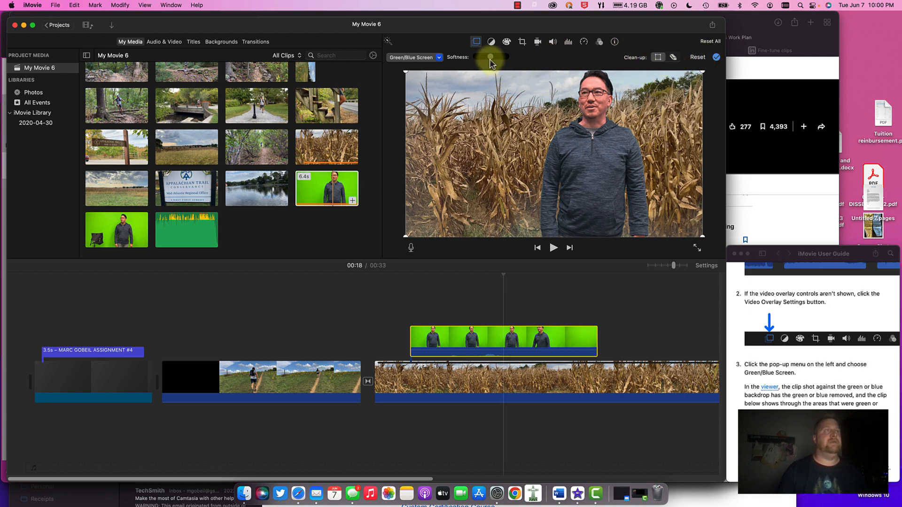
# Step: Play the green-screen overlay against the cornfield from near its start and skim through it to check the keyed result
pyautogui.press('space')
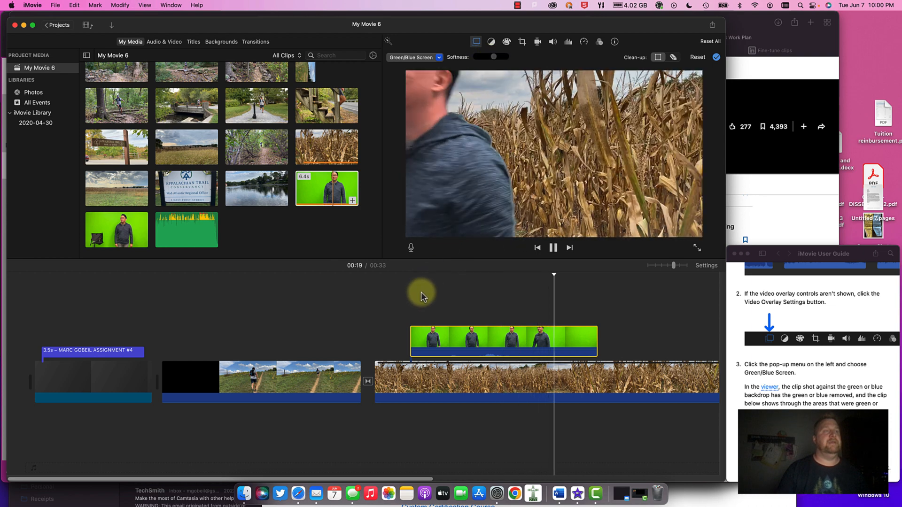
pyautogui.press('space')
pyautogui.click(401, 279)
pyautogui.press('space')
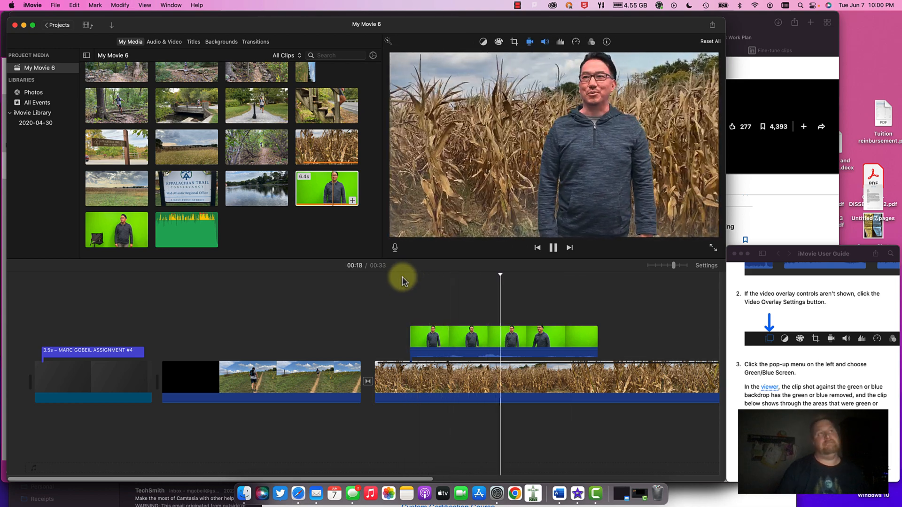
pyautogui.click(483, 346)
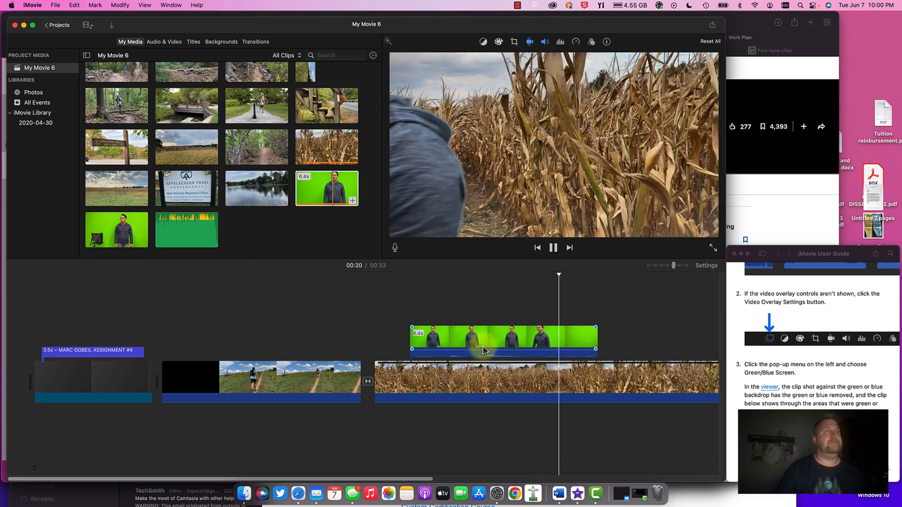
pyautogui.press('space')
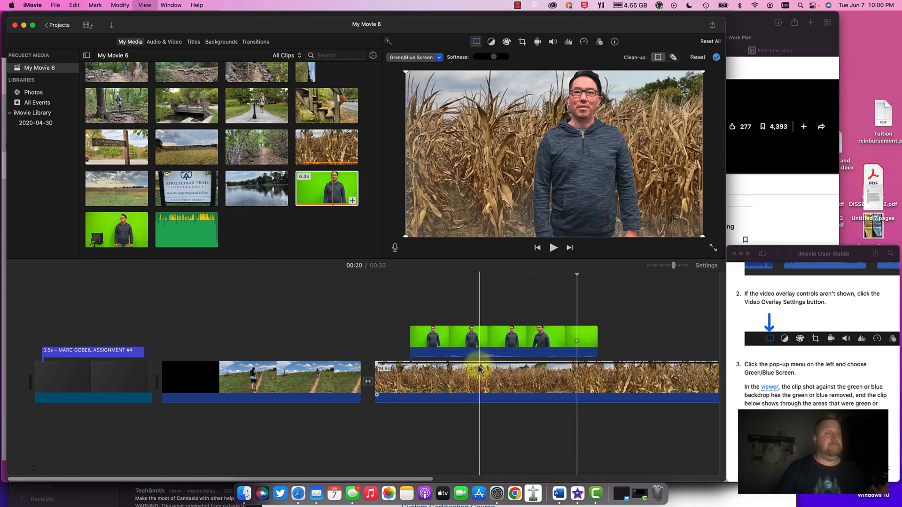
pyautogui.click(480, 370)
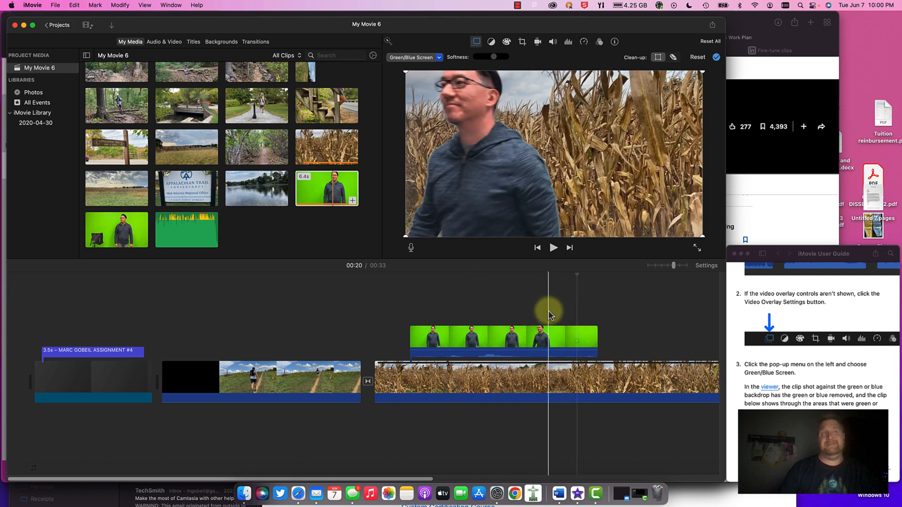
pyautogui.click(458, 334)
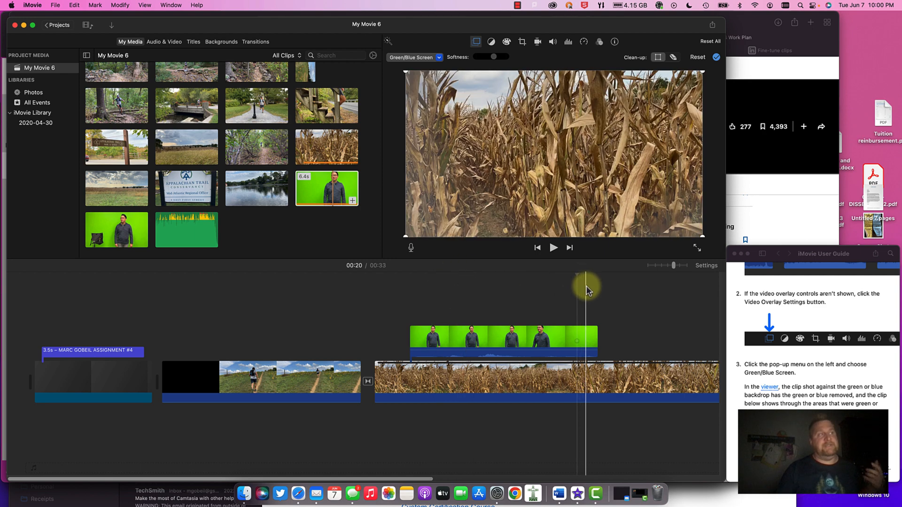
# Step: Add the forest runner clip after the cornfield clip and trim both the runner clip and the end of the cornfield clip
pyautogui.hscroll(2, 585, 284)
pyautogui.hscroll(5, 585, 286)
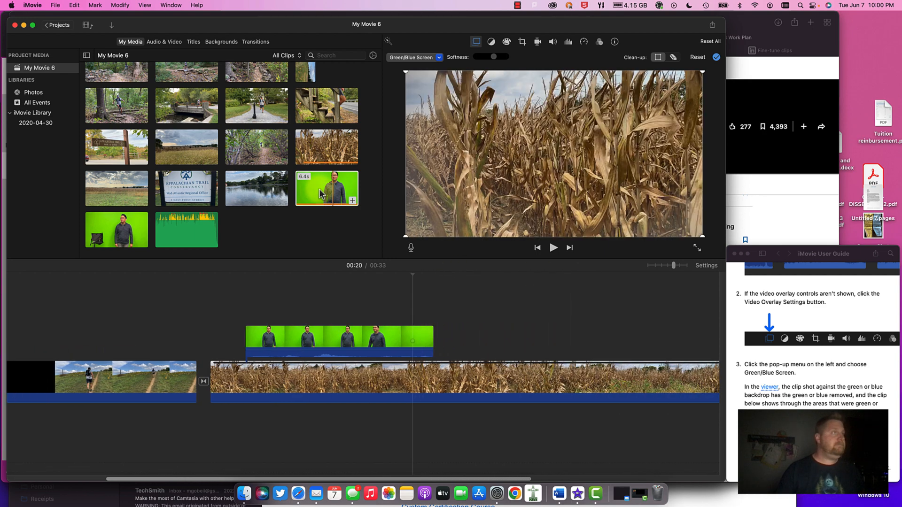
pyautogui.hscroll(9, 490, 290)
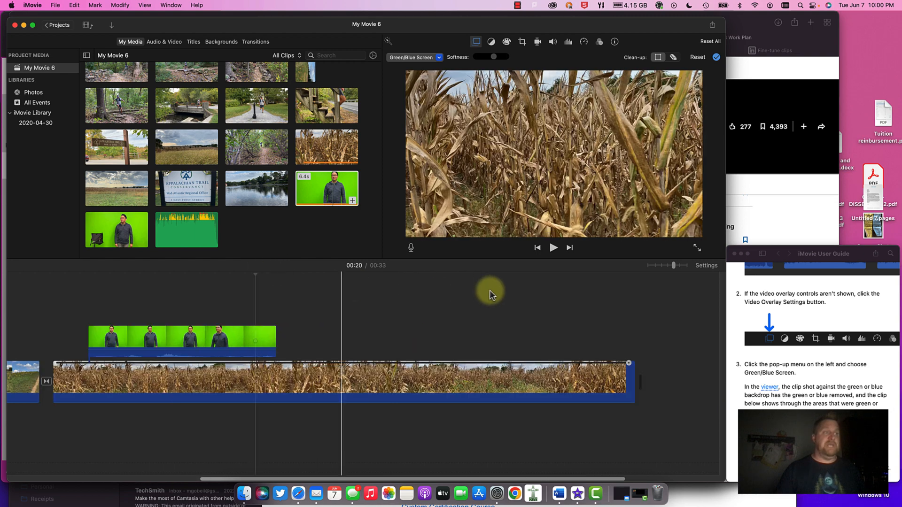
pyautogui.moveTo(137, 109); pyautogui.dragTo(506, 379)
pyautogui.hscroll(10, 429, 366)
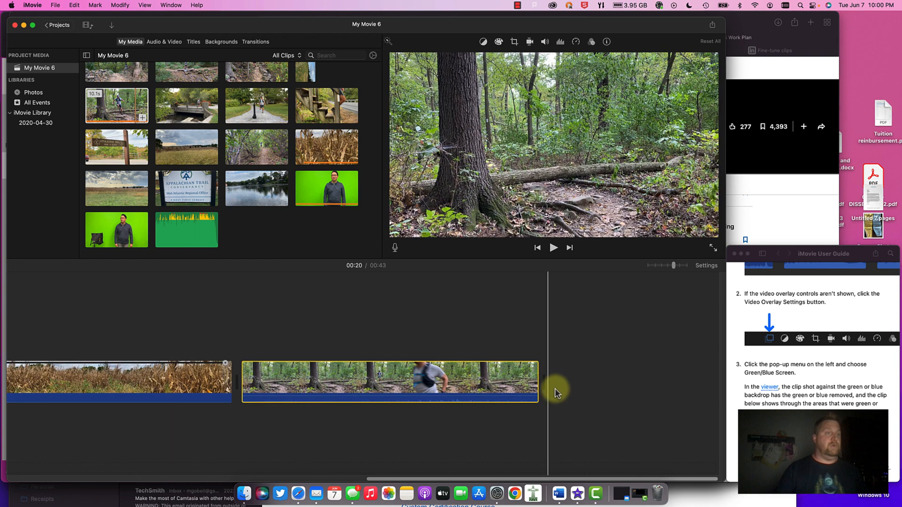
pyautogui.moveTo(537, 390); pyautogui.dragTo(513, 392)
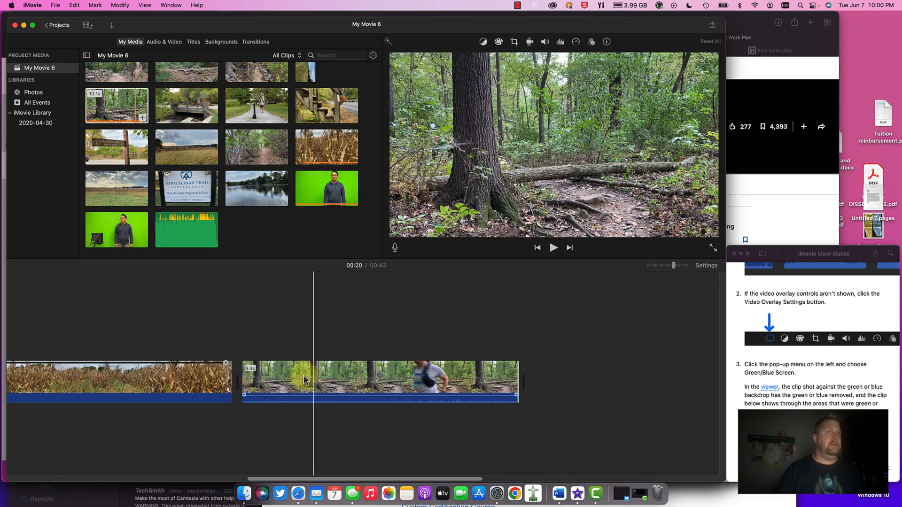
pyautogui.moveTo(243, 374); pyautogui.dragTo(180, 378)
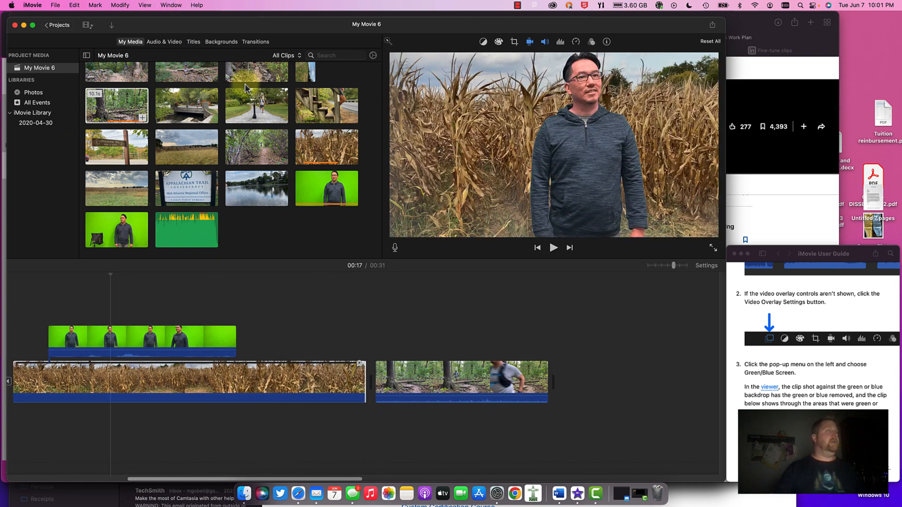
# Step: Place a Mosaic transition between the cornfield clip and the forest runner clip, and play across it
pyautogui.click(244, 44)
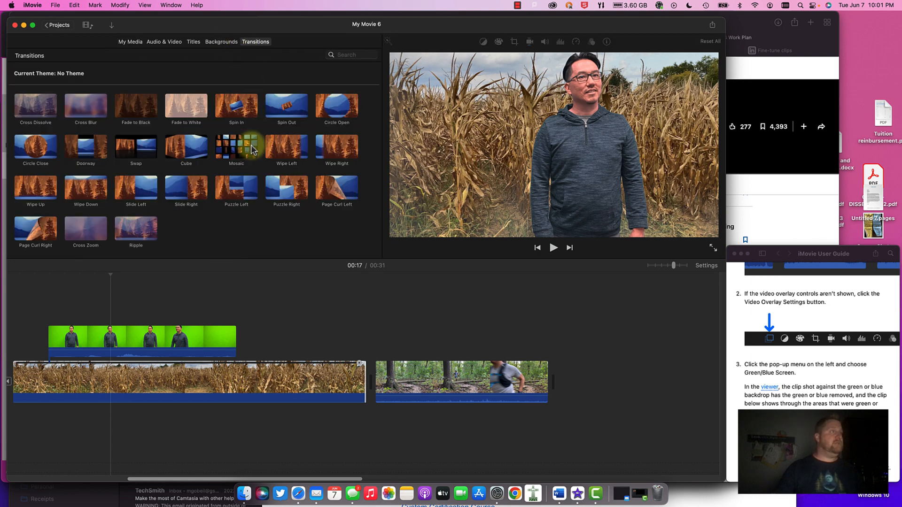
pyautogui.moveTo(237, 148); pyautogui.dragTo(354, 378)
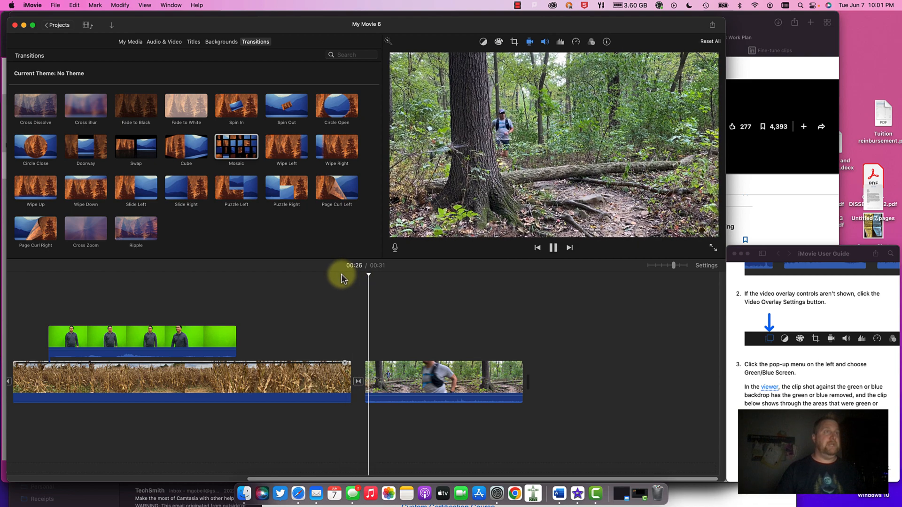
pyautogui.press('space')
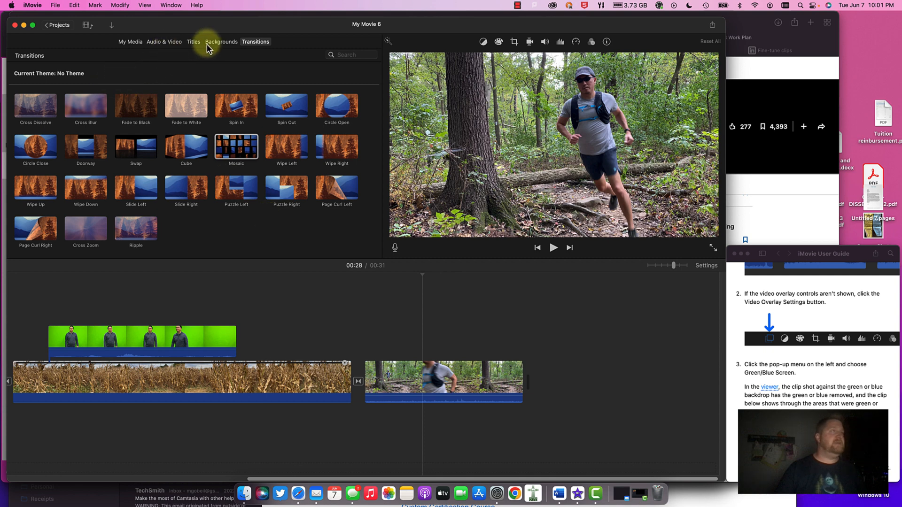
# Step: Browse the available backgrounds and append the Curtain background after the forest runner clip
pyautogui.click(225, 44)
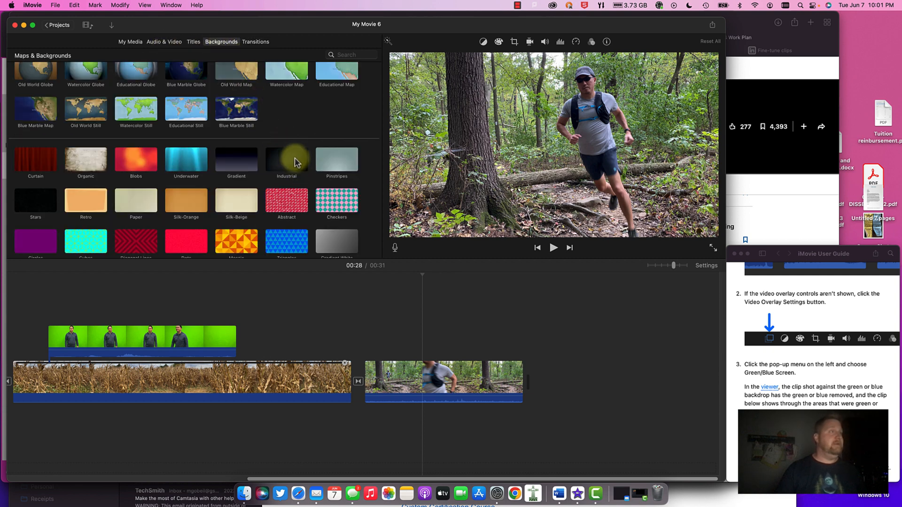
pyautogui.scroll(-5, 322, 188)
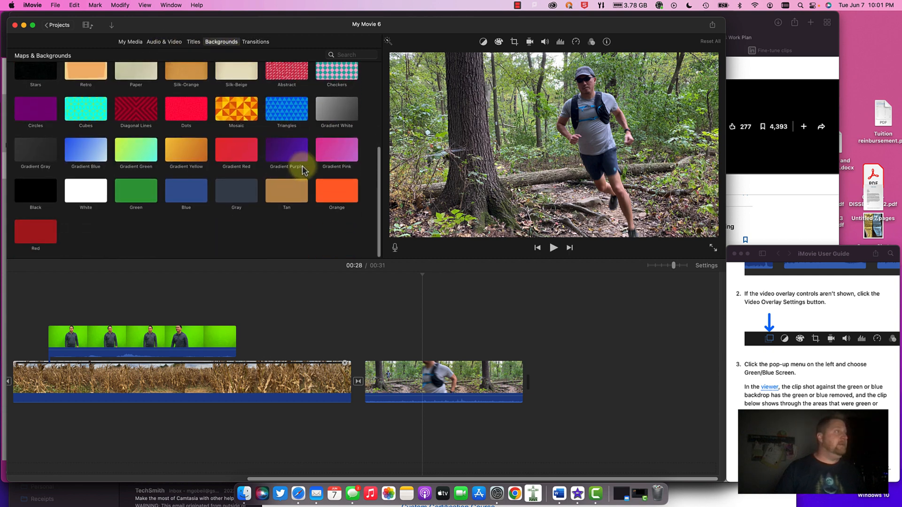
pyautogui.scroll(1, 188, 132)
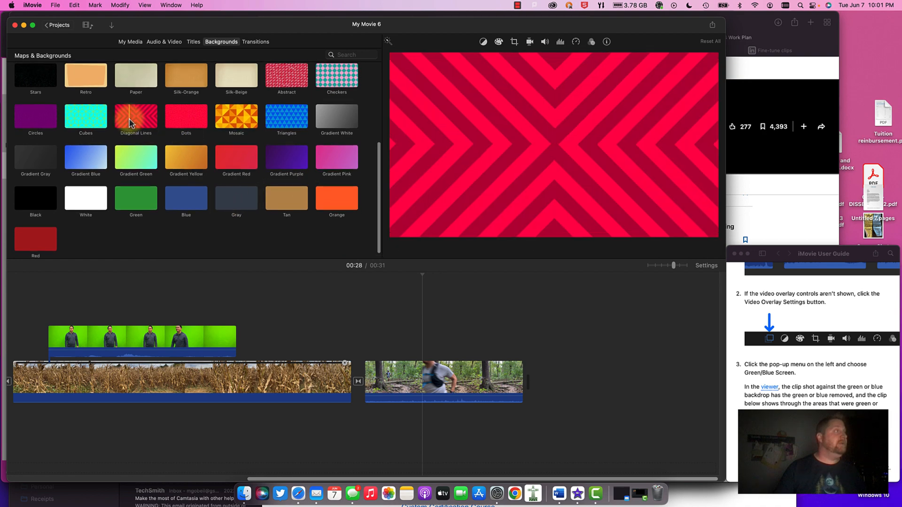
pyautogui.click(287, 116)
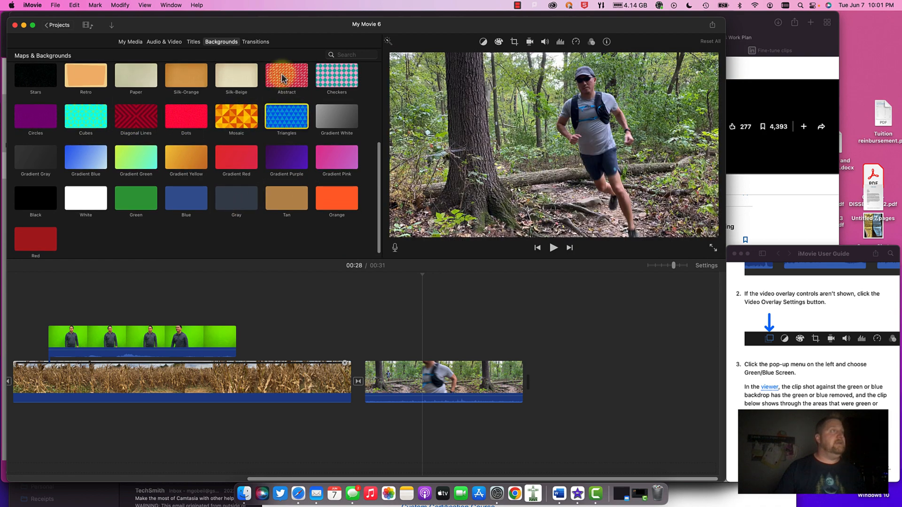
pyautogui.scroll(5, 278, 111)
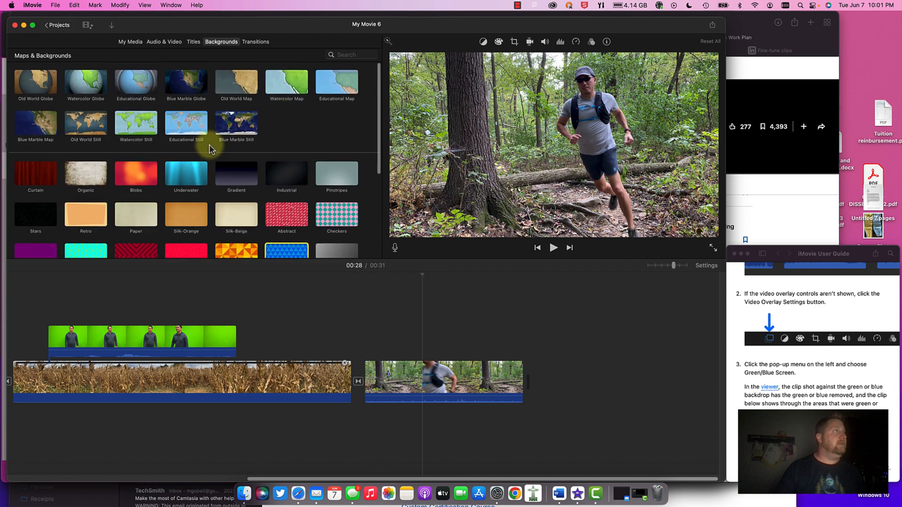
pyautogui.moveTo(29, 172); pyautogui.dragTo(539, 369)
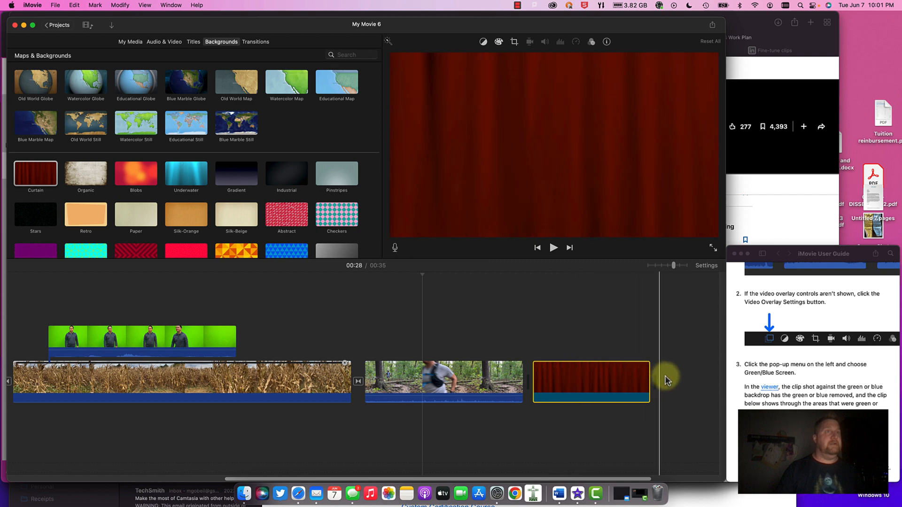
# Step: Place a 10.0 s Scrolling Credits title over the curtain background and extend the background past the title's end
pyautogui.click(193, 41)
pyautogui.scroll(-2, 233, 157)
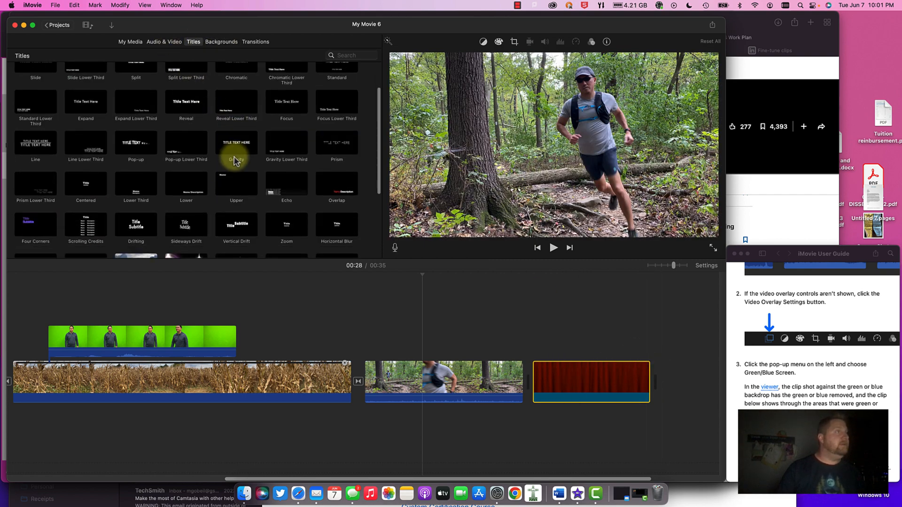
pyautogui.scroll(-2, 370, 224)
pyautogui.moveTo(94, 180); pyautogui.dragTo(546, 350)
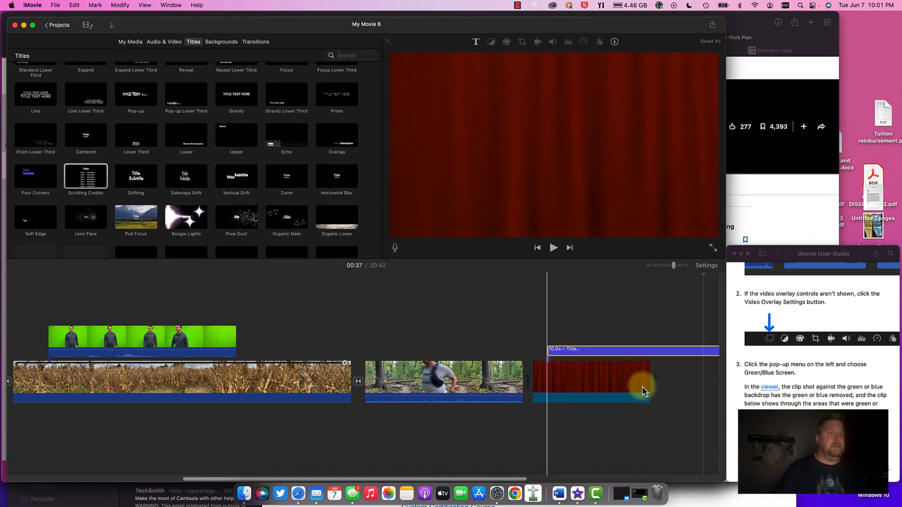
pyautogui.hscroll(8, 623, 383)
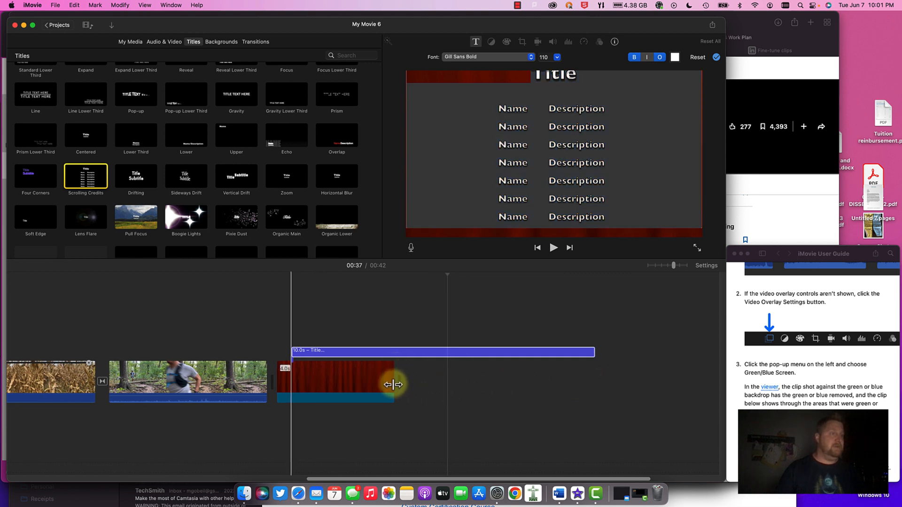
pyautogui.moveTo(394, 385); pyautogui.dragTo(613, 388)
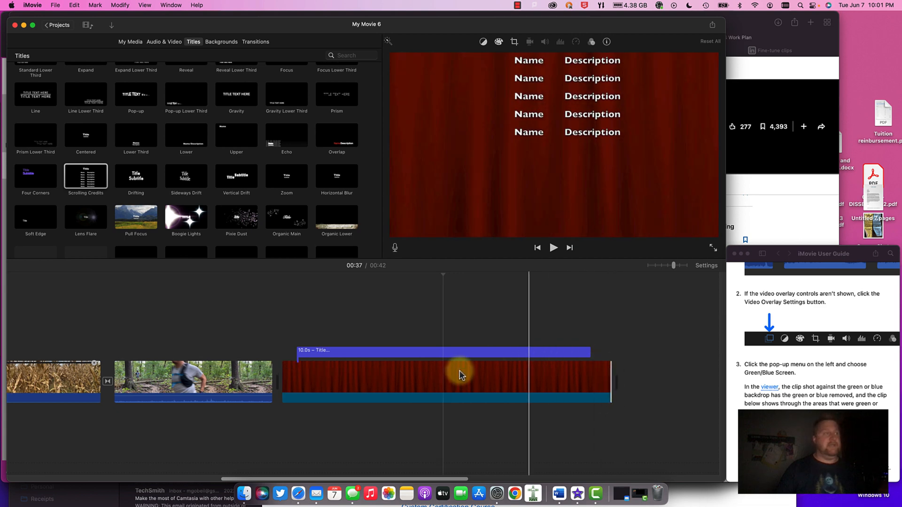
# Step: Replace the scrolling credits heading with "By" followed by the author's first name
pyautogui.click(355, 353)
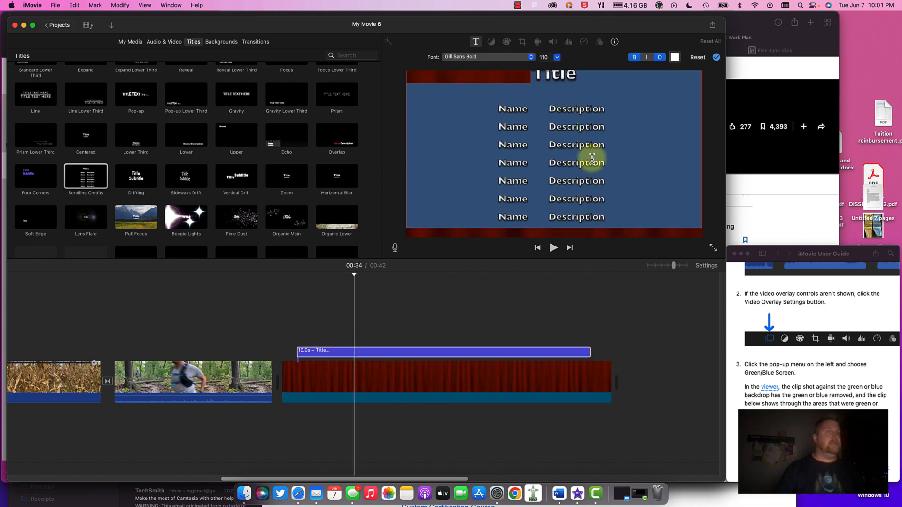
pyautogui.doubleClick(568, 80)
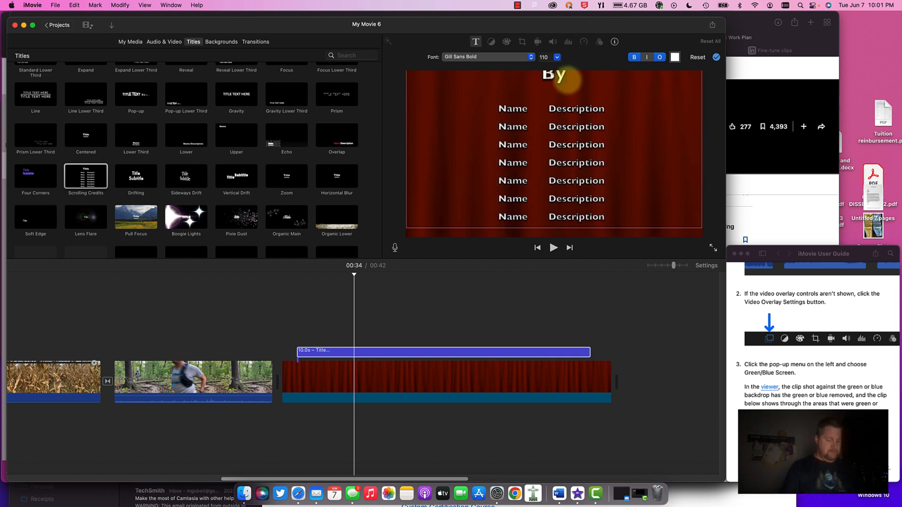
pyautogui.press('super+a')
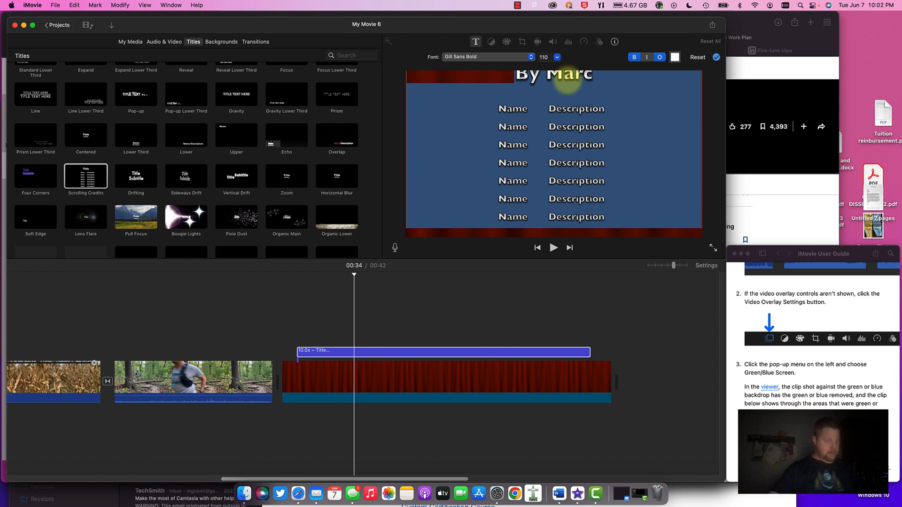
pyautogui.click(566, 81)
pyautogui.moveTo(563, 78); pyautogui.dragTo(588, 76)
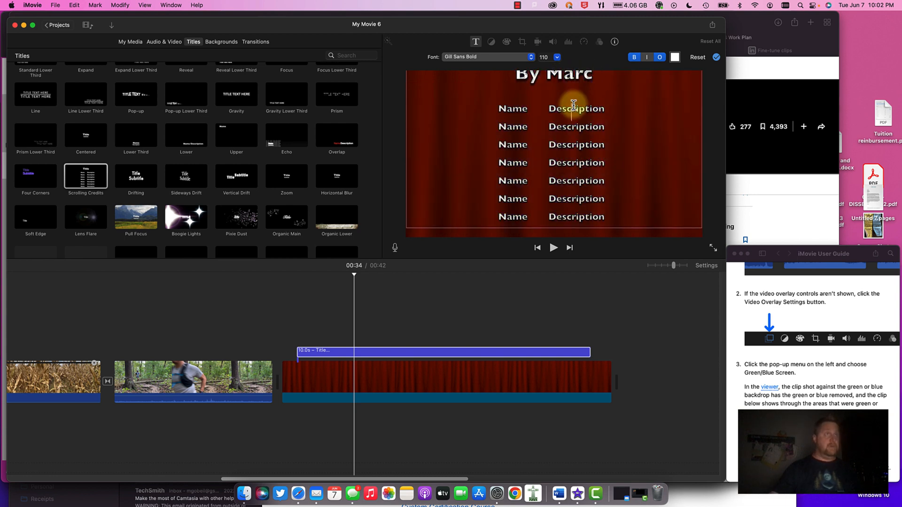
# Step: Enter the author's first name in the first three description entries of the credits, and play the scrolling credits
pyautogui.write('Marc')
pyautogui.click(572, 132)
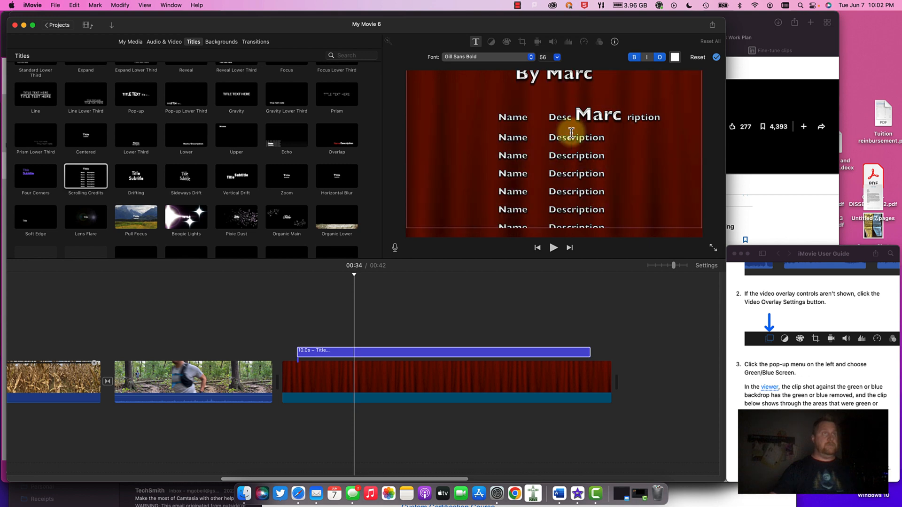
pyautogui.doubleClick(571, 132)
pyautogui.write('Marc')
pyautogui.write('Marc')
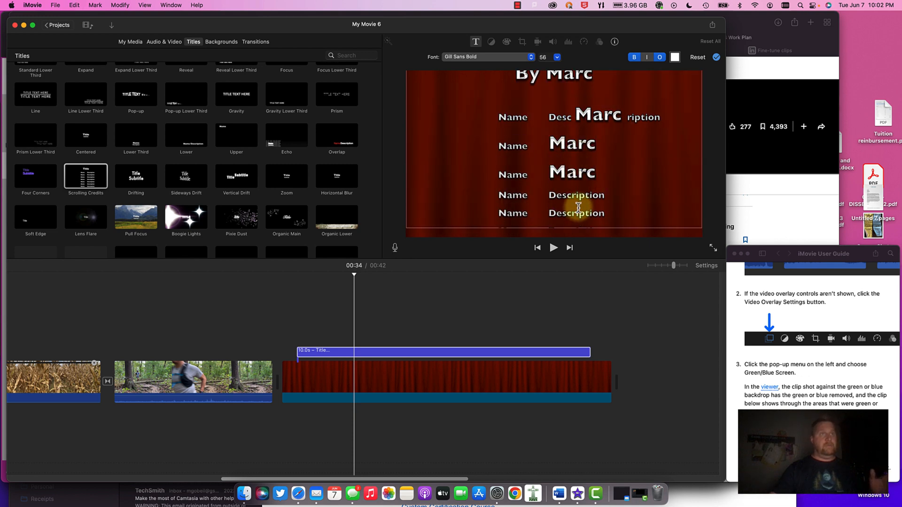
pyautogui.click(263, 281)
pyautogui.press('space')
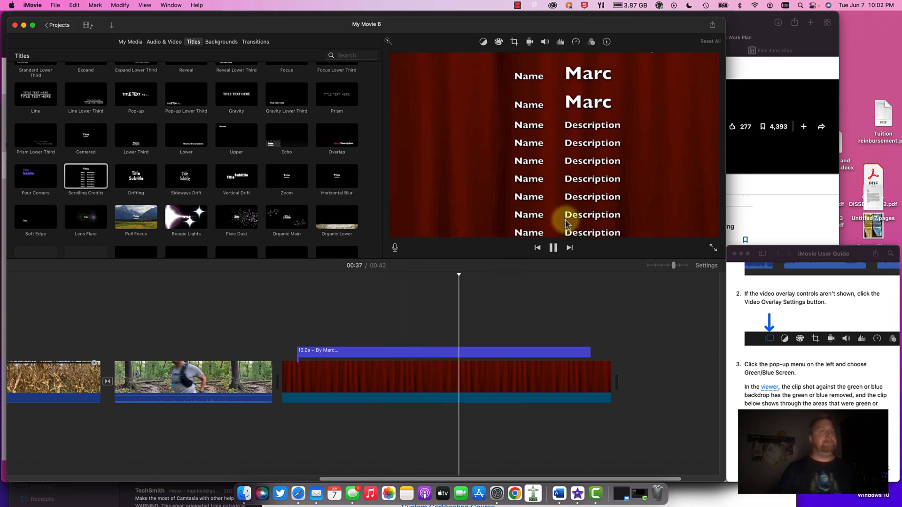
pyautogui.press('space')
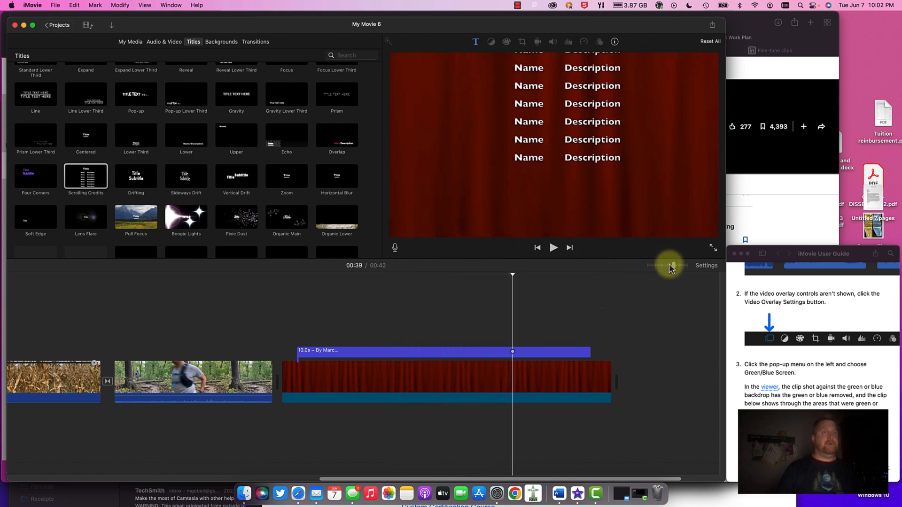
pyautogui.moveTo(673, 266); pyautogui.dragTo(657, 267)
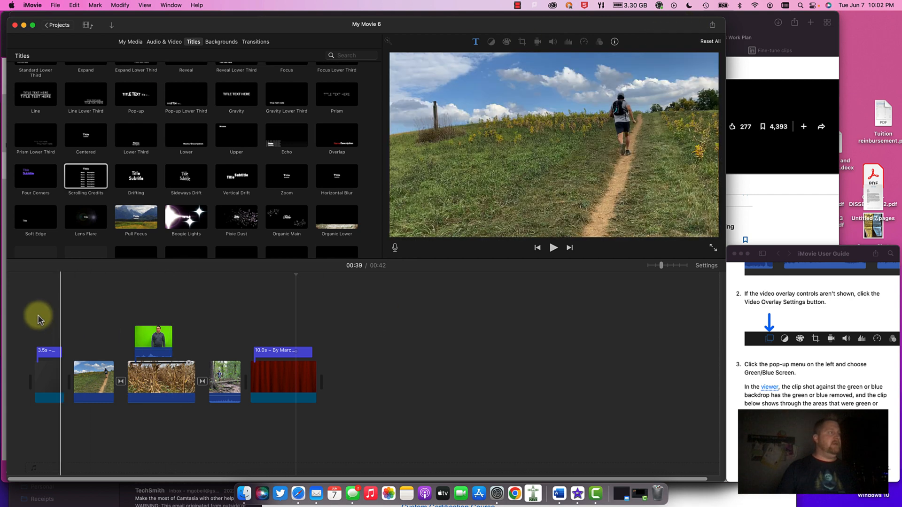
pyautogui.click(714, 28)
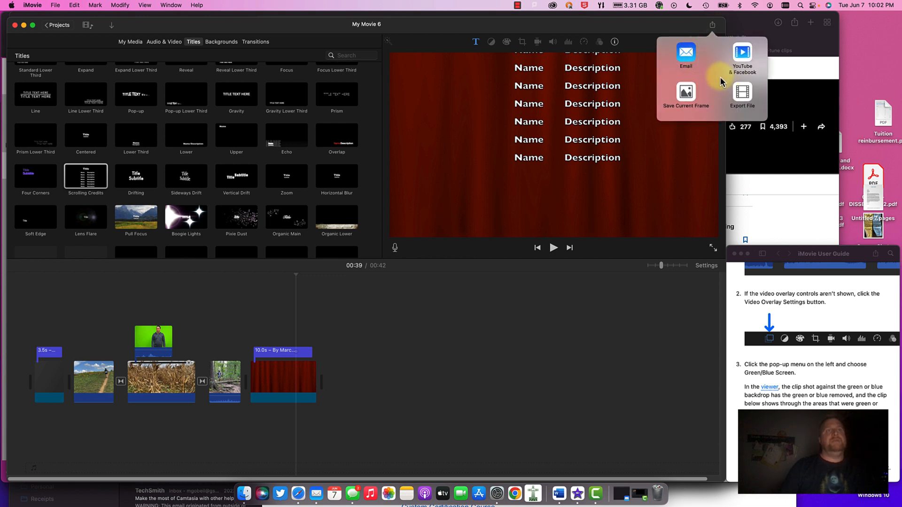
pyautogui.click(739, 97)
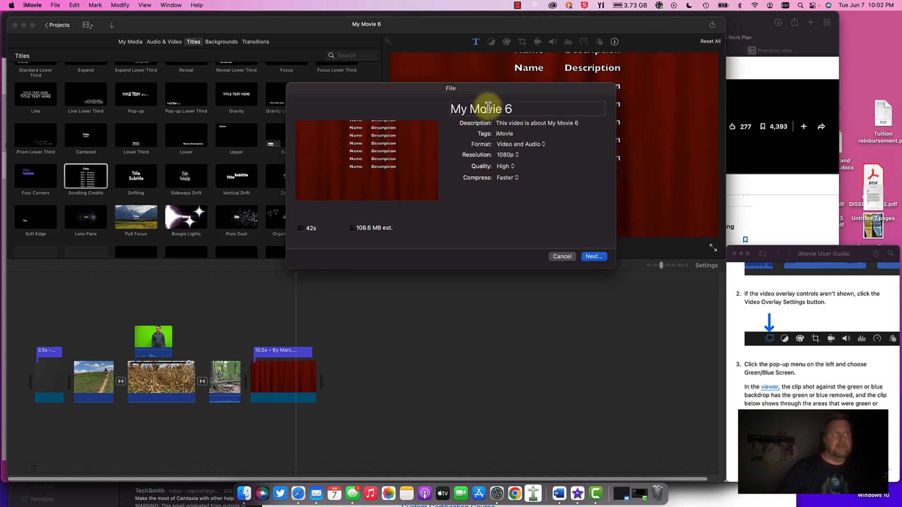
pyautogui.moveTo(520, 107); pyautogui.dragTo(417, 115)
pyautogui.write('Test Video Delete')
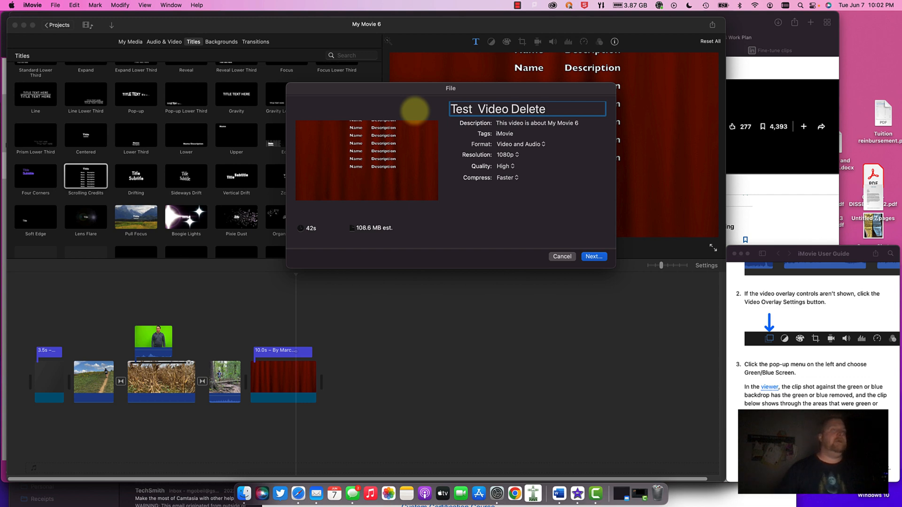
pyautogui.click(533, 124)
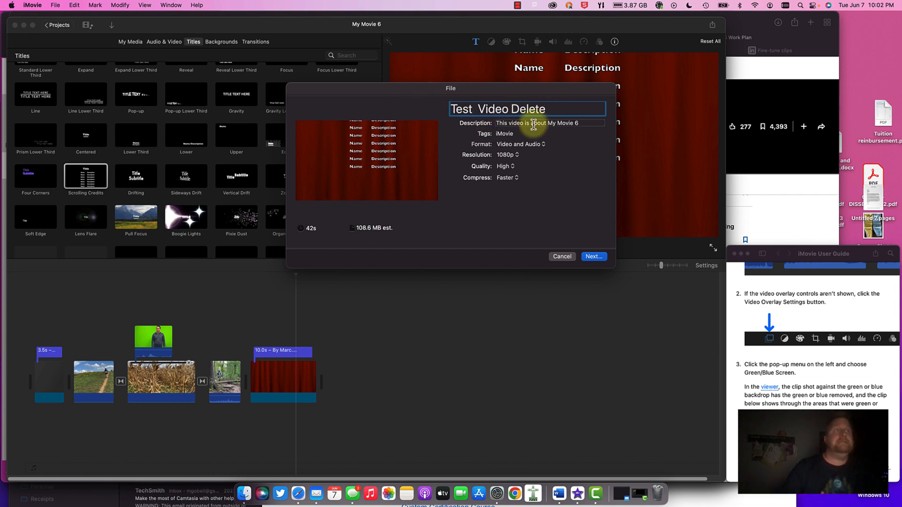
pyautogui.click(569, 123)
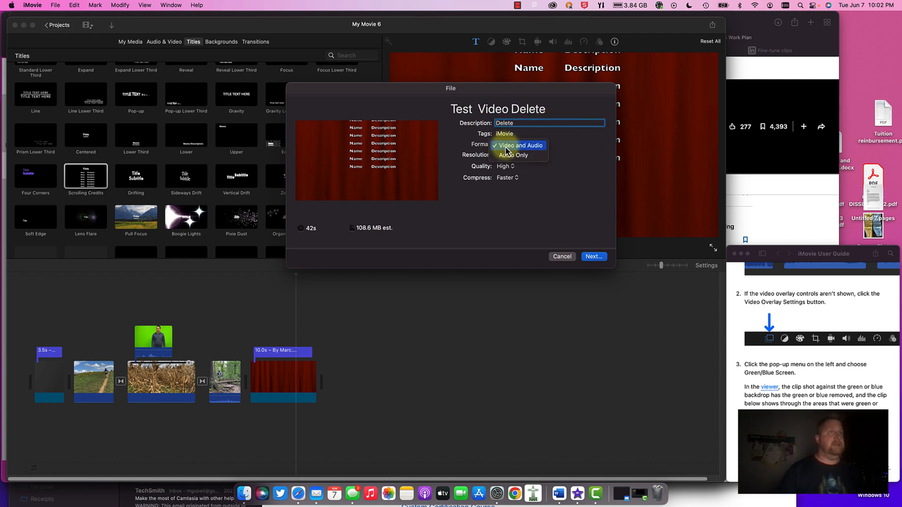
pyautogui.click(549, 144)
pyautogui.click(563, 257)
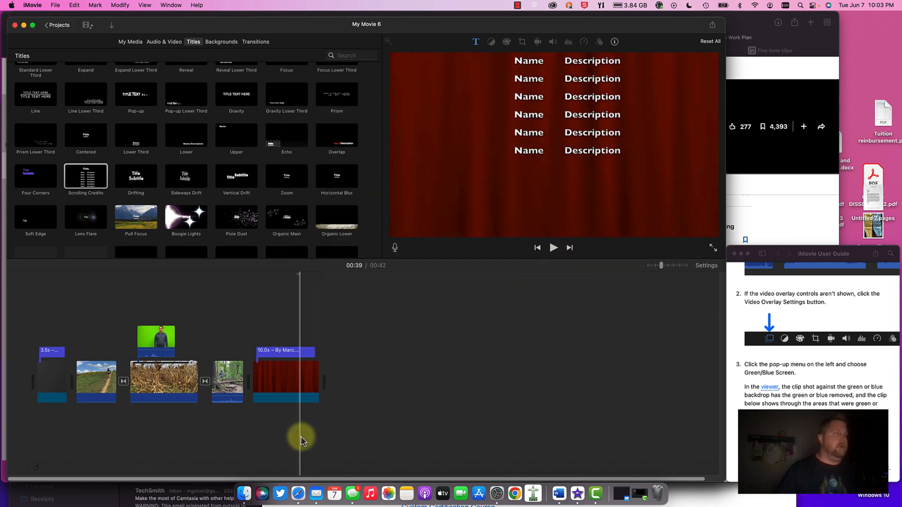
# Step: Return the playhead to the project start, search Help for "voice", and open the Record Voiceover controls
pyautogui.moveTo(296, 275); pyautogui.dragTo(3, 301)
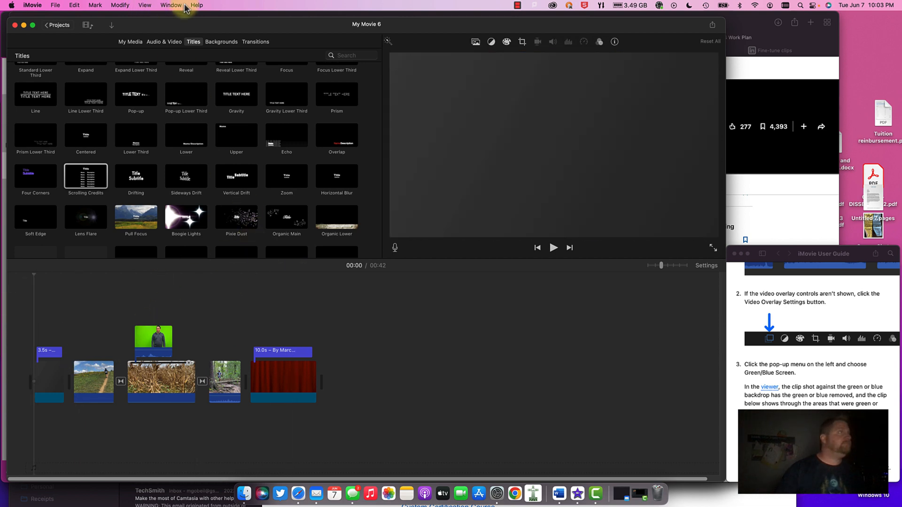
pyautogui.click(195, 6)
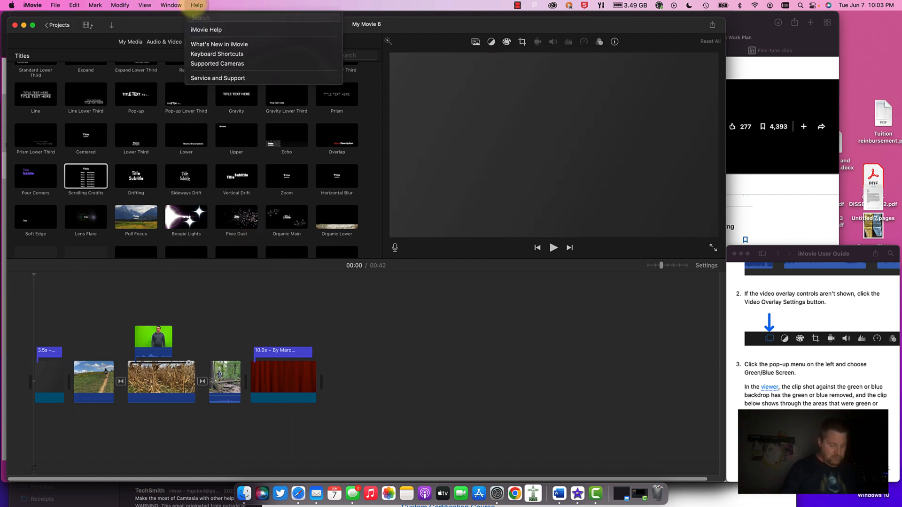
pyautogui.click(195, 6)
pyautogui.click(195, 5)
pyautogui.write('voic')
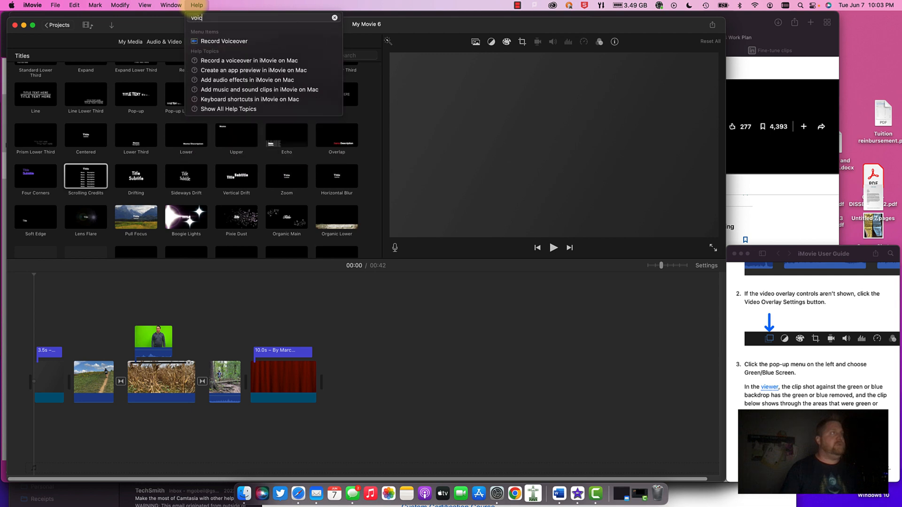
pyautogui.write('e')
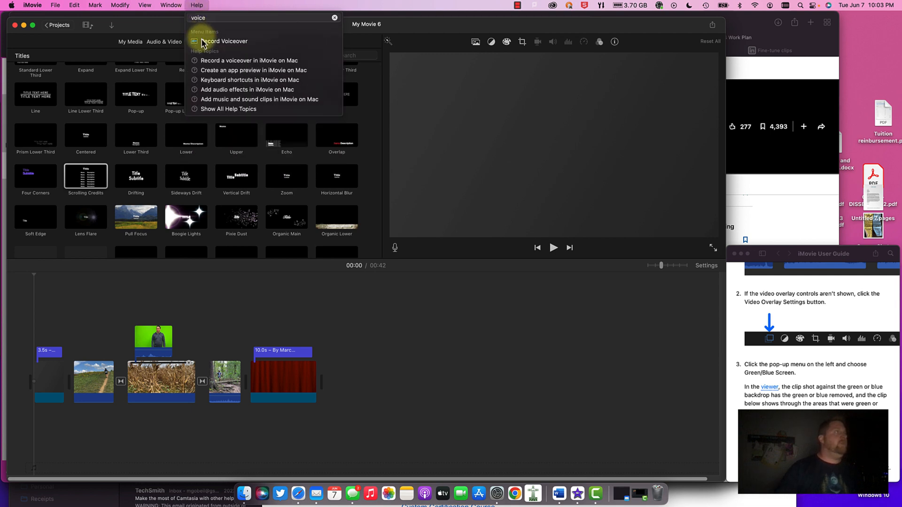
pyautogui.moveTo(203, 46)
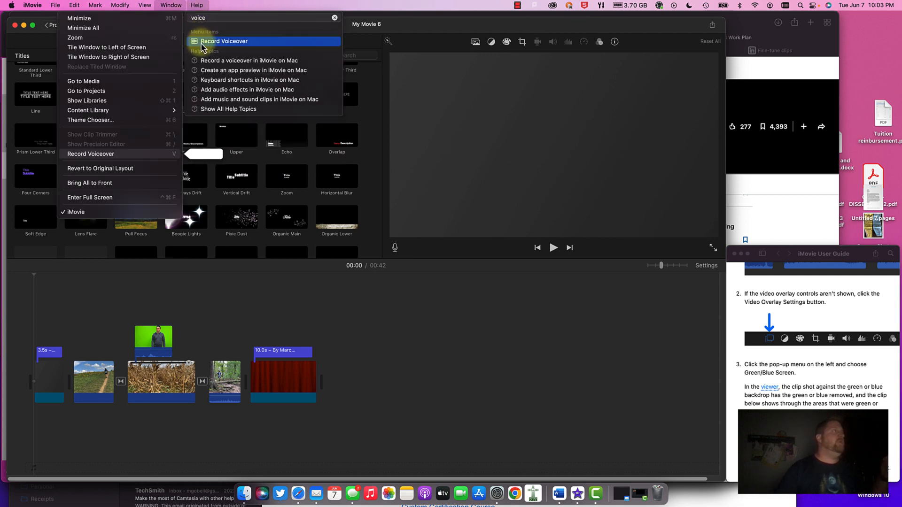
pyautogui.click(203, 42)
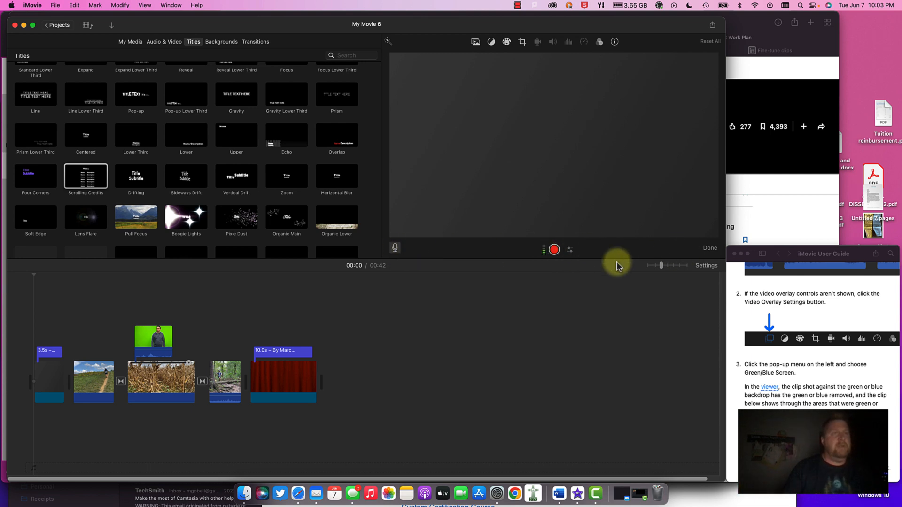
# Step: Record a voiceover of about 18 s from the start of the movie and play it back from the beginning
pyautogui.click(554, 250)
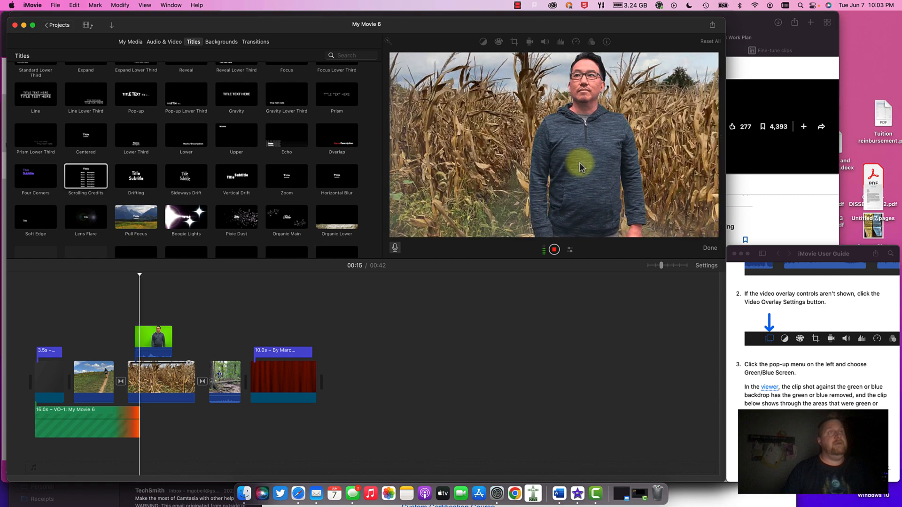
pyautogui.click(553, 250)
pyautogui.click(19, 382)
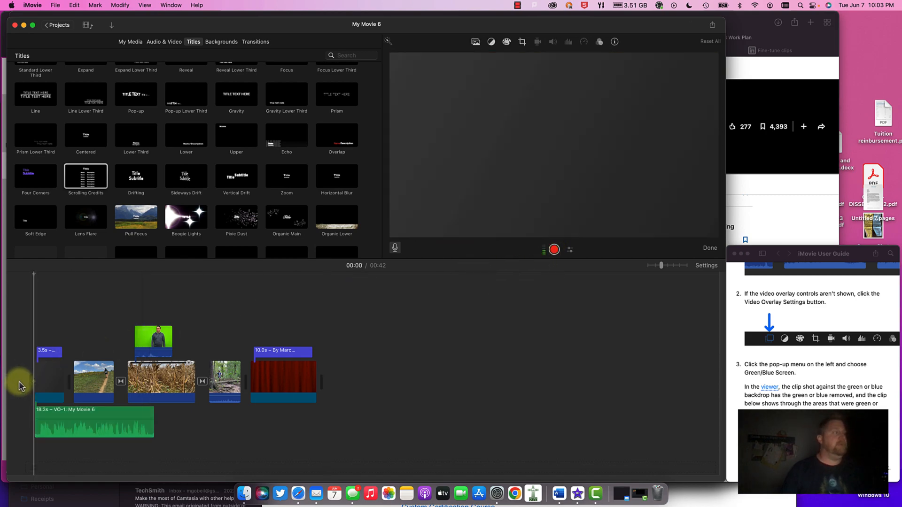
pyautogui.press('space')
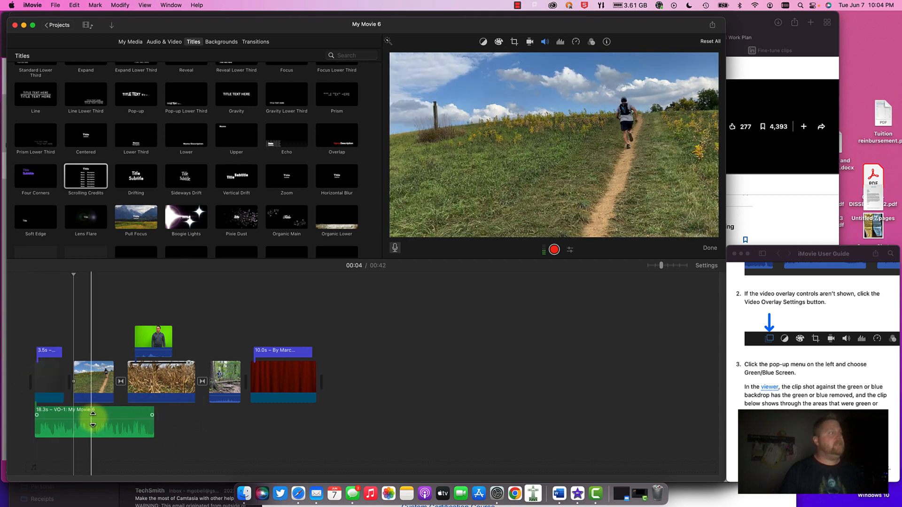
# Step: Add a fade-out at the end of the voiceover clip and a fade-in at its start
pyautogui.moveTo(151, 417); pyautogui.dragTo(121, 415)
pyautogui.click(38, 416)
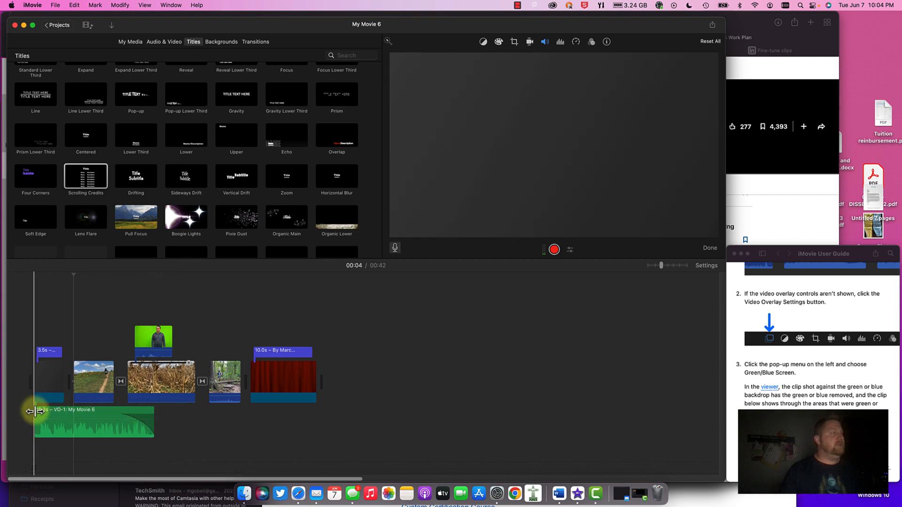
pyautogui.moveTo(37, 415)
pyautogui.mouseDown()
pyautogui.moveTo(81, 416)
pyautogui.moveTo(23, 417)
pyautogui.mouseUp()
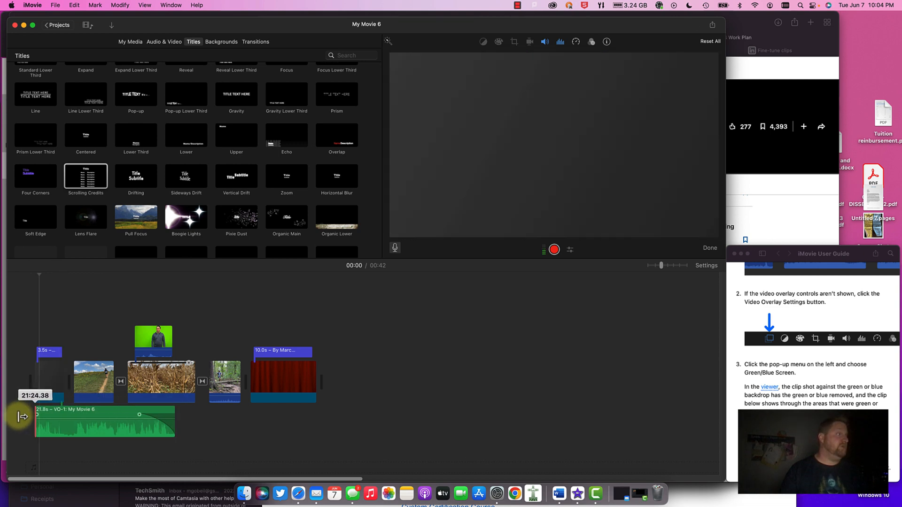
pyautogui.click(38, 415)
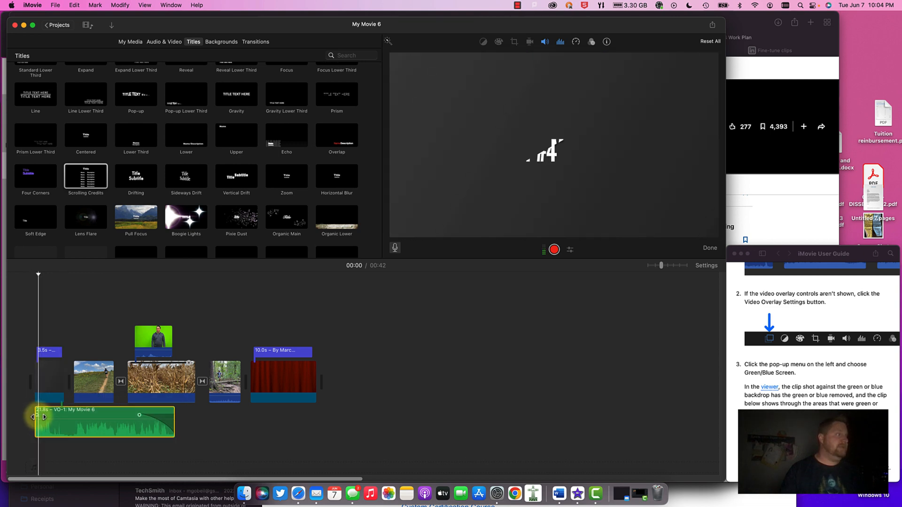
pyautogui.moveTo(37, 415); pyautogui.dragTo(70, 417)
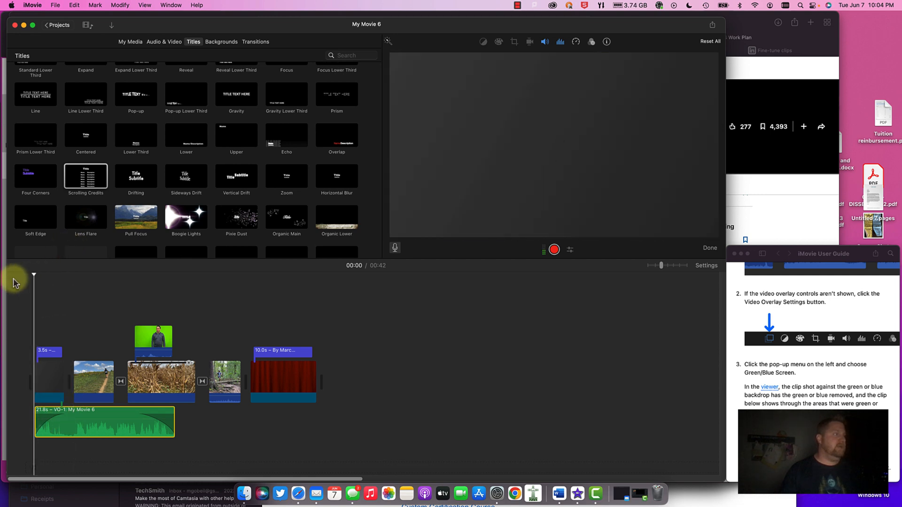
# Step: Play the faded voiceover, and trim its start to the end of the opening title, leaving an 18.3 s clip
pyautogui.press('space')
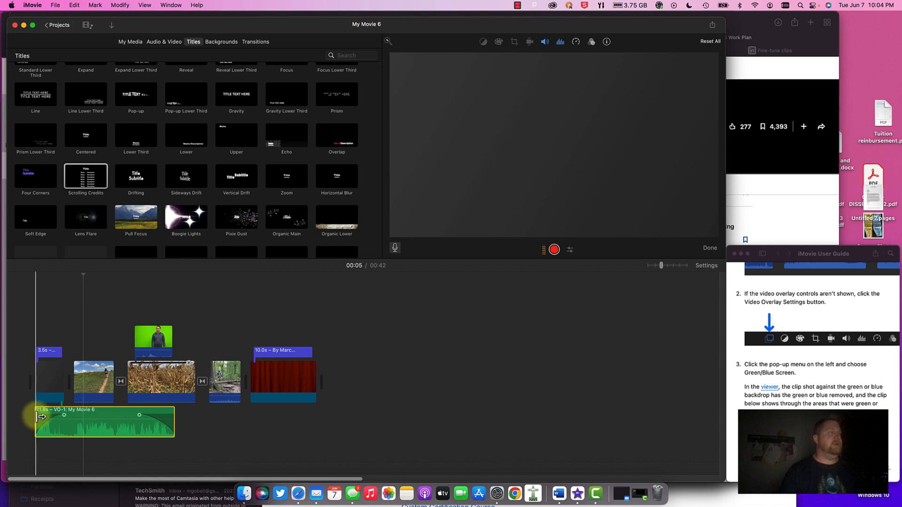
pyautogui.moveTo(40, 416)
pyautogui.mouseDown()
pyautogui.moveTo(24, 416)
pyautogui.moveTo(47, 418)
pyautogui.mouseUp()
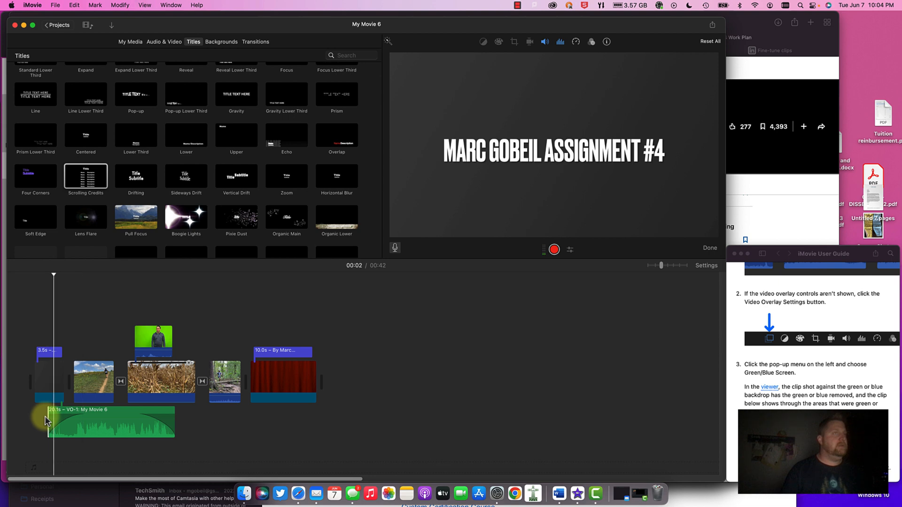
pyautogui.moveTo(49, 418); pyautogui.dragTo(60, 417)
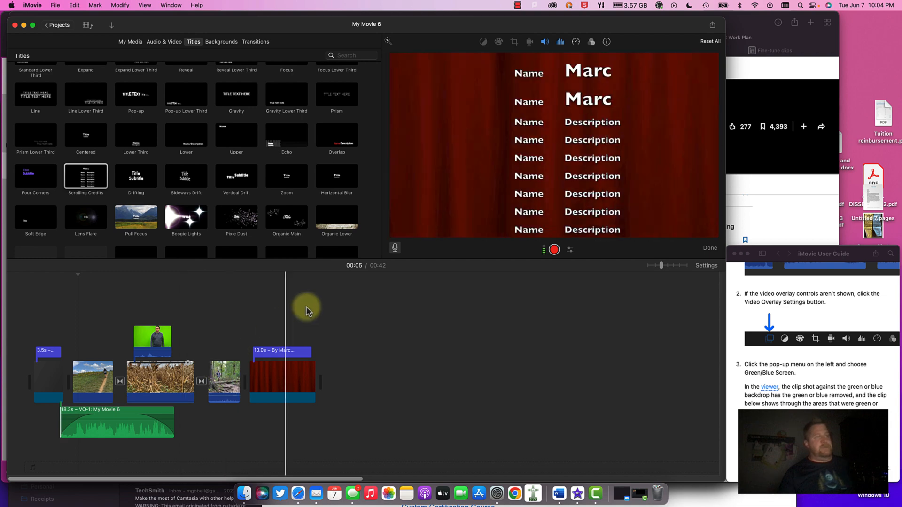
# Step: Export the movie as a video file named "delete" to the Desktop and check the export progress
pyautogui.click(713, 26)
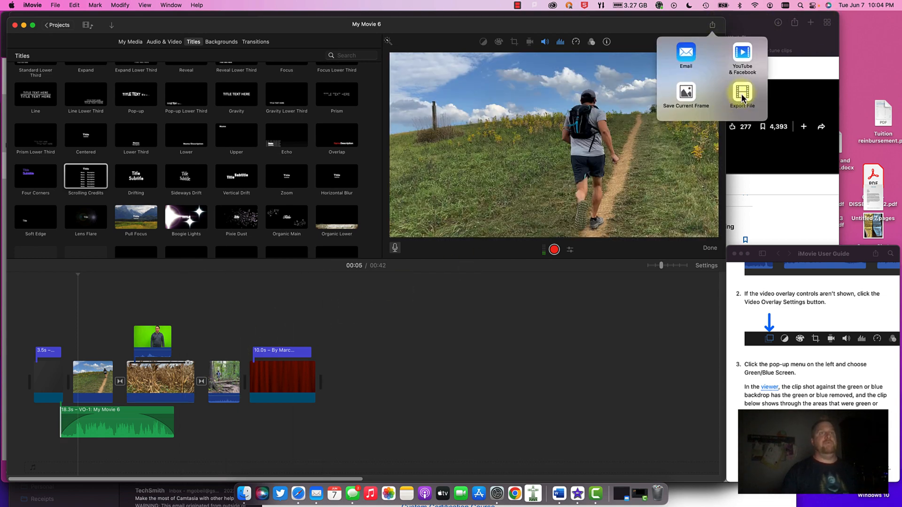
pyautogui.click(743, 97)
pyautogui.click(505, 109)
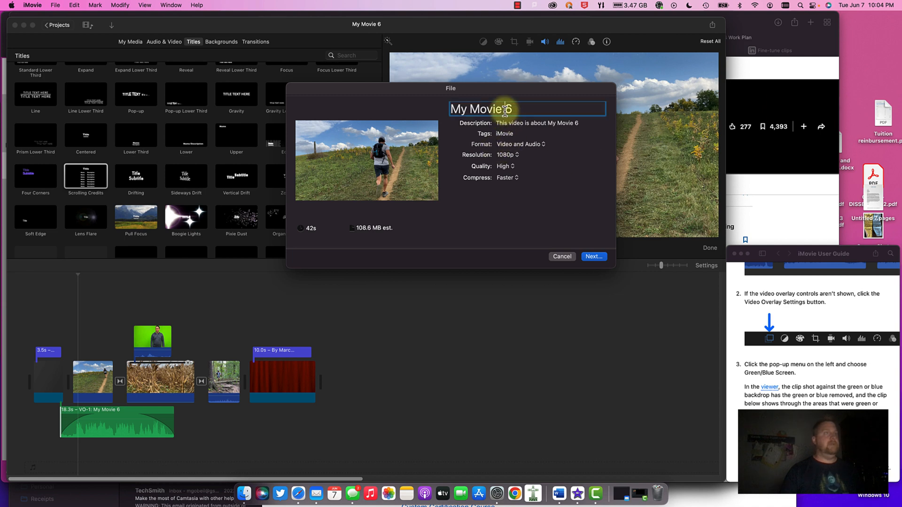
pyautogui.tripleClick(505, 111)
pyautogui.write('dele')
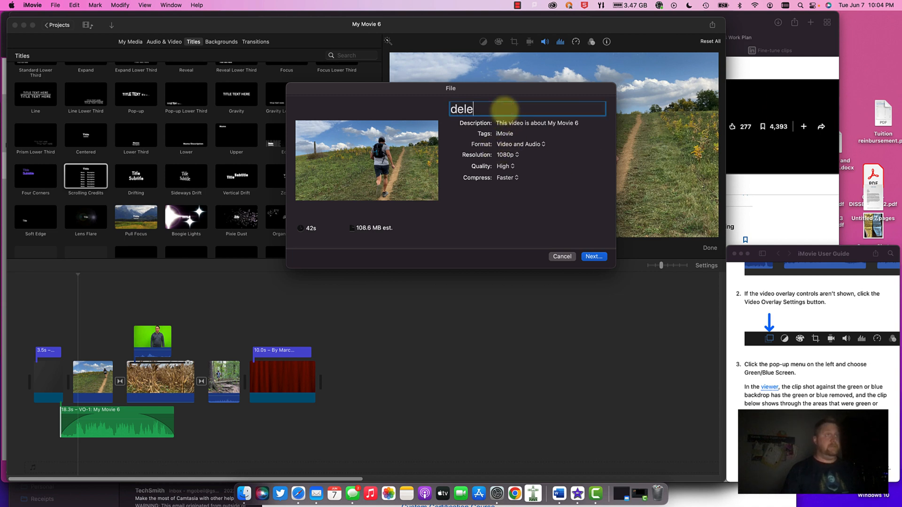
pyautogui.write('te')
pyautogui.press('Return')
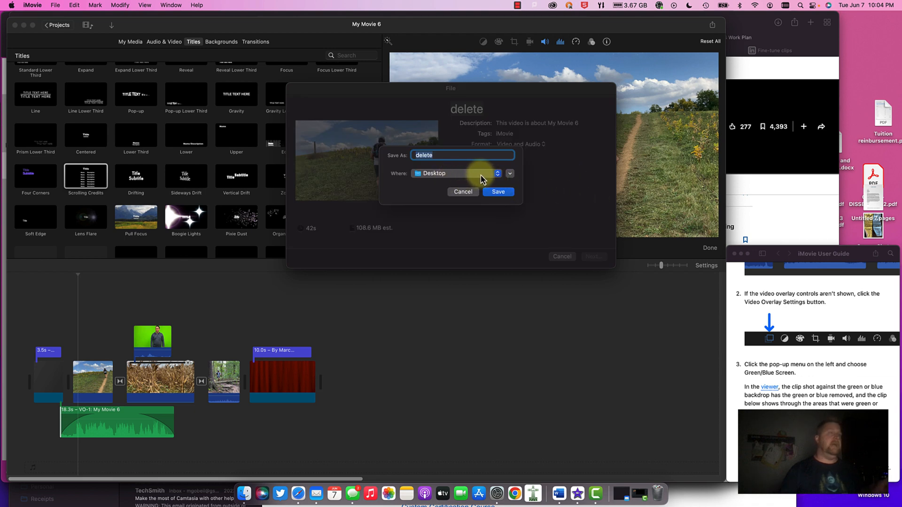
pyautogui.click(498, 192)
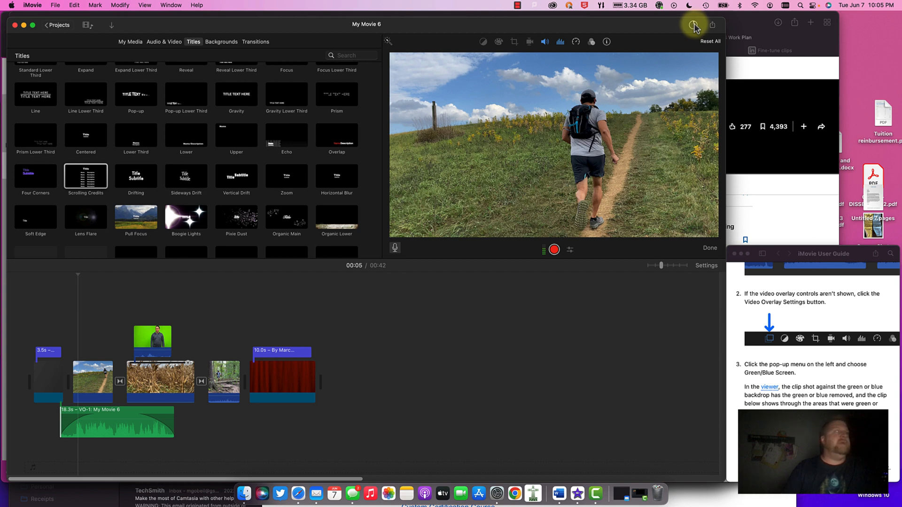
pyautogui.moveTo(667, 19); pyautogui.dragTo(662, 13)
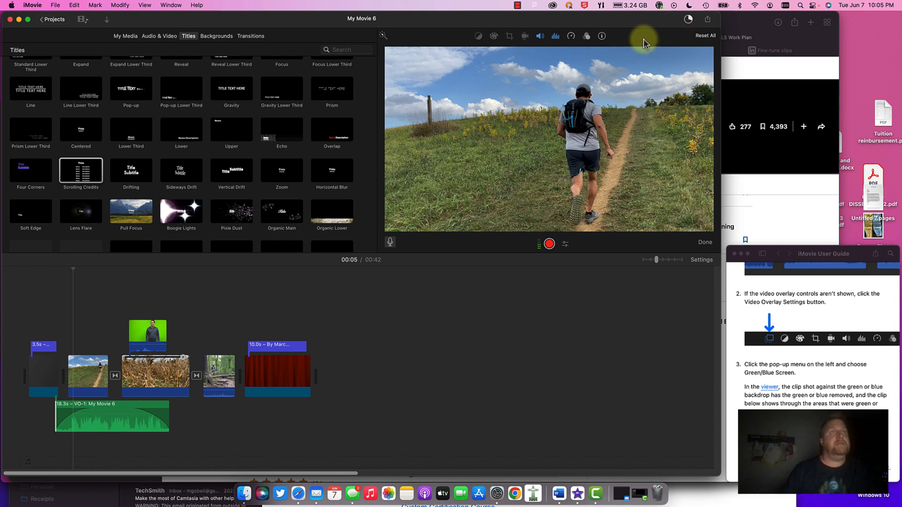
pyautogui.click(688, 24)
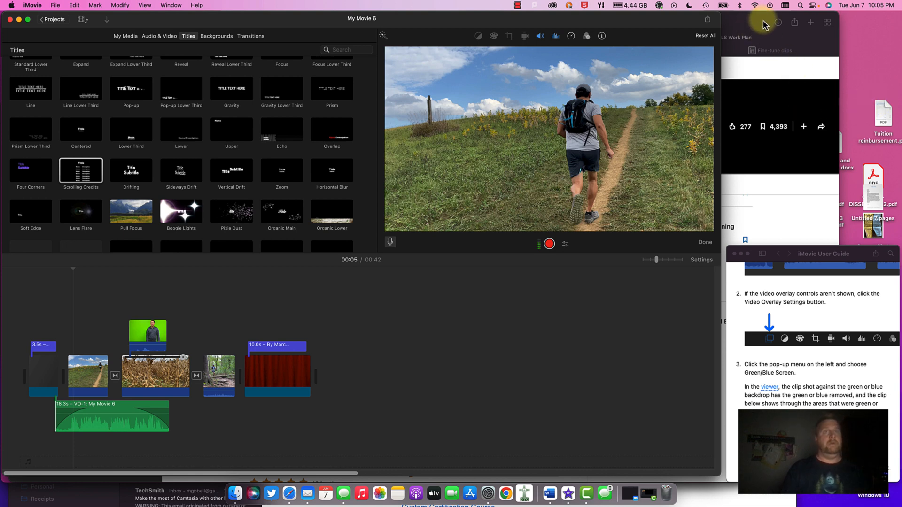
# Step: Switch to the Finder, locate delete.mp4 on the Desktop, and preview the exported video
pyautogui.hotkey('ctrl', 'Up')
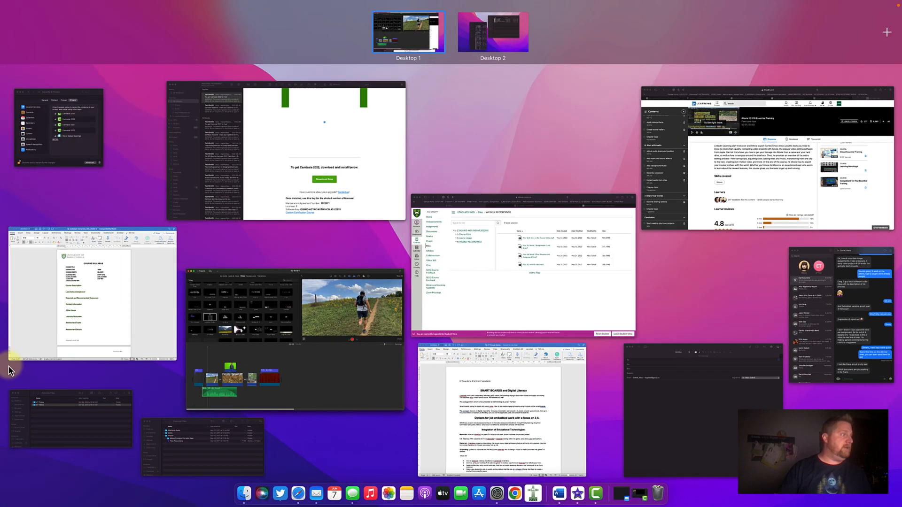
pyautogui.click(34, 429)
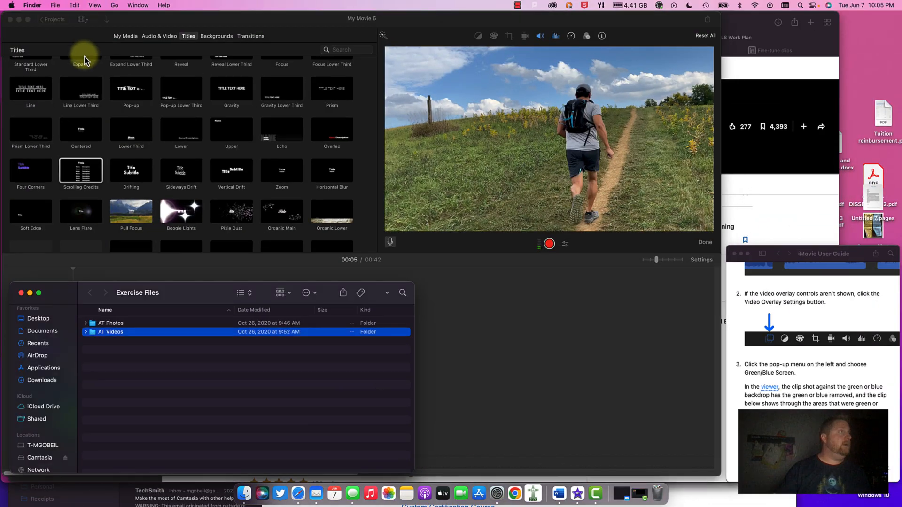
pyautogui.scroll(-1, 41, 323)
pyautogui.click(47, 323)
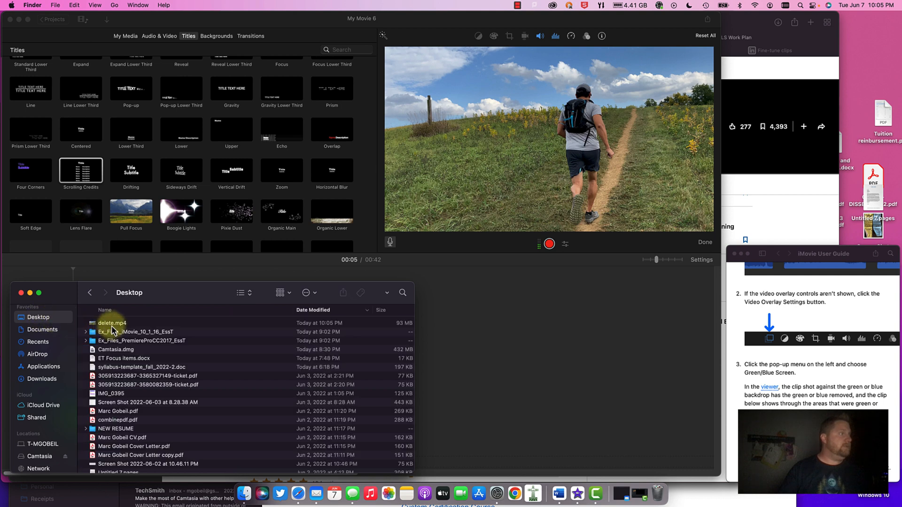
pyautogui.click(111, 324)
pyautogui.press('space')
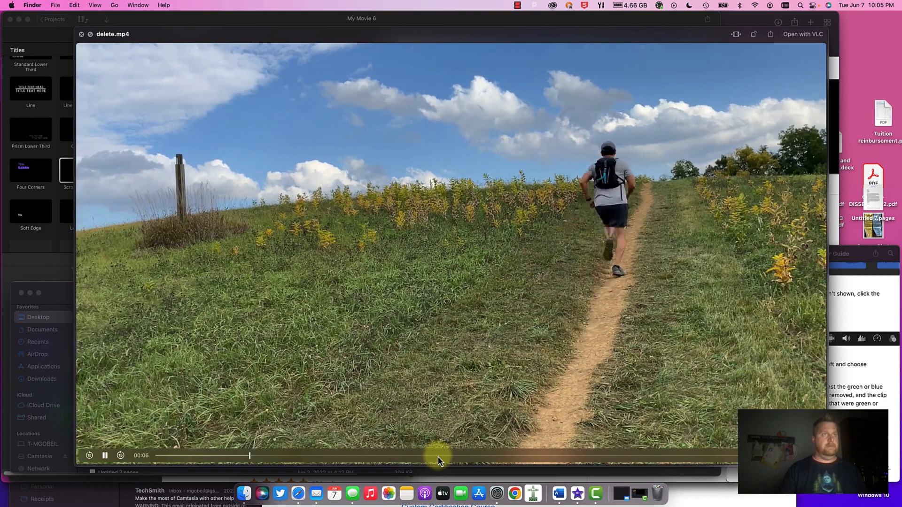
# Step: Close the exported video's preview, switch to Safari, and open youtube.com in a new tab
pyautogui.press('space')
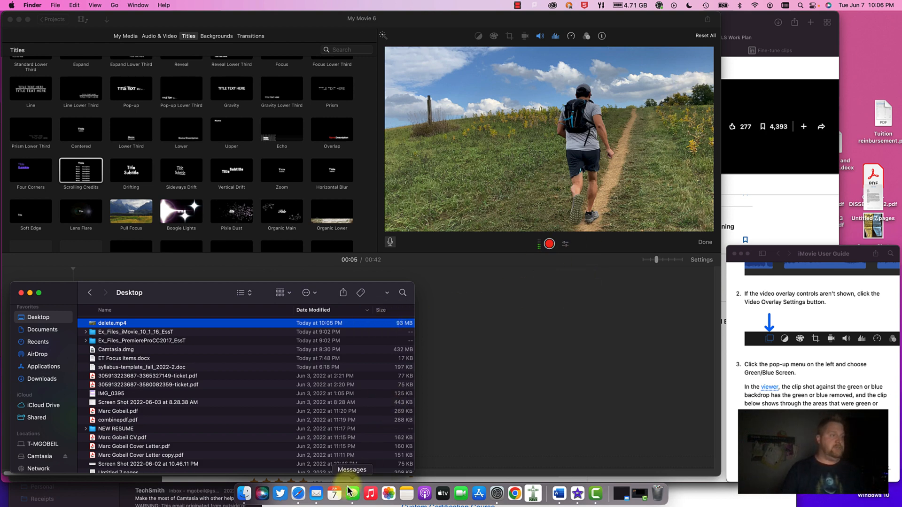
pyautogui.click(298, 494)
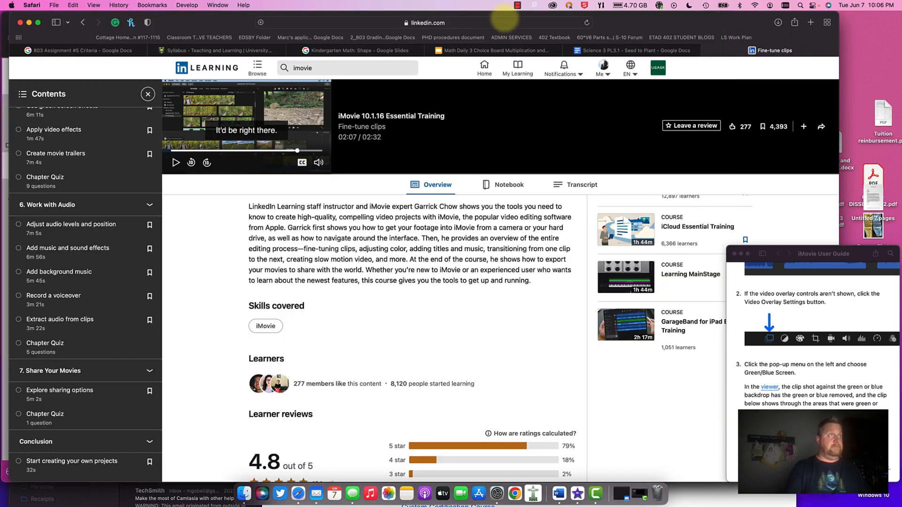
pyautogui.press('super+t')
pyautogui.write('youtube.com')
pyautogui.press('Return')
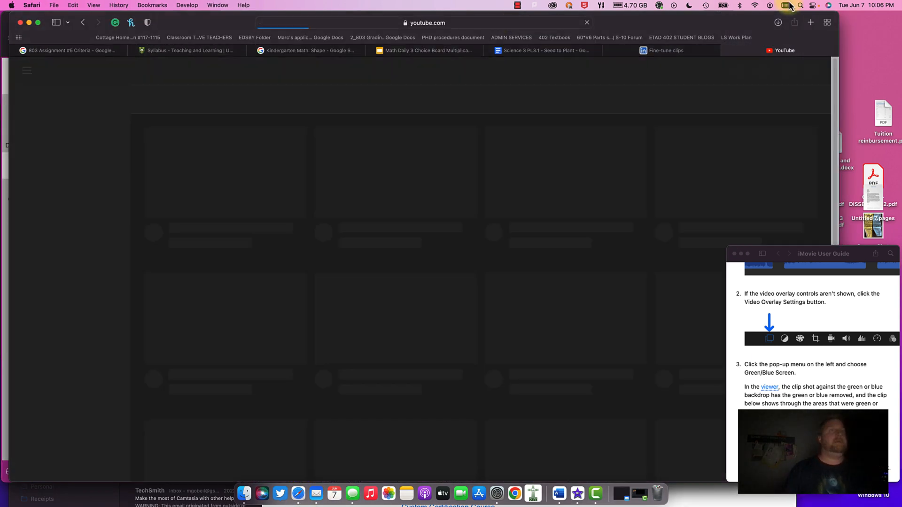
pyautogui.click(735, 254)
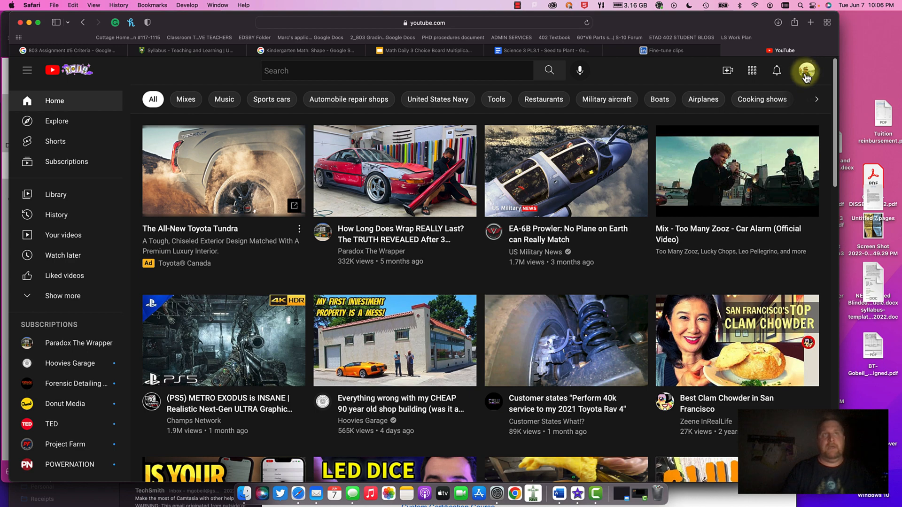
# Step: Start a YouTube video upload and choose delete.mp4 from the Desktop
pyautogui.click(728, 73)
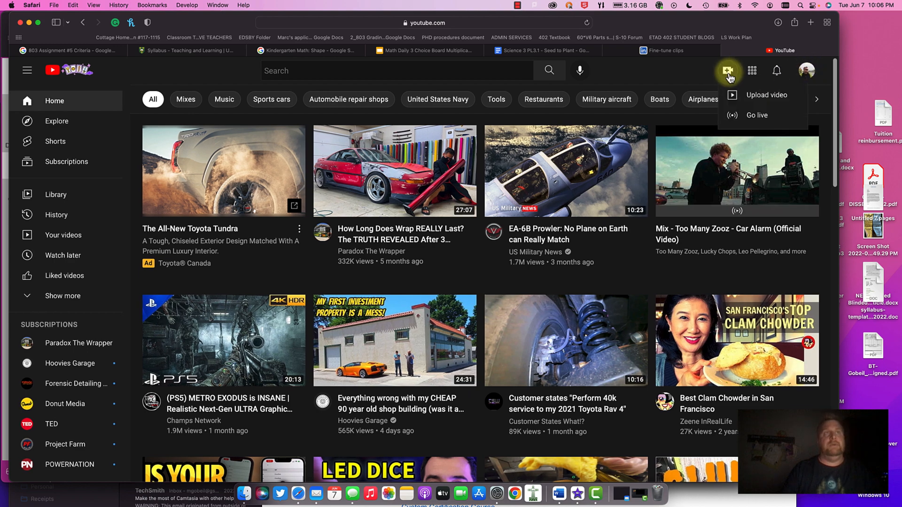
pyautogui.click(751, 95)
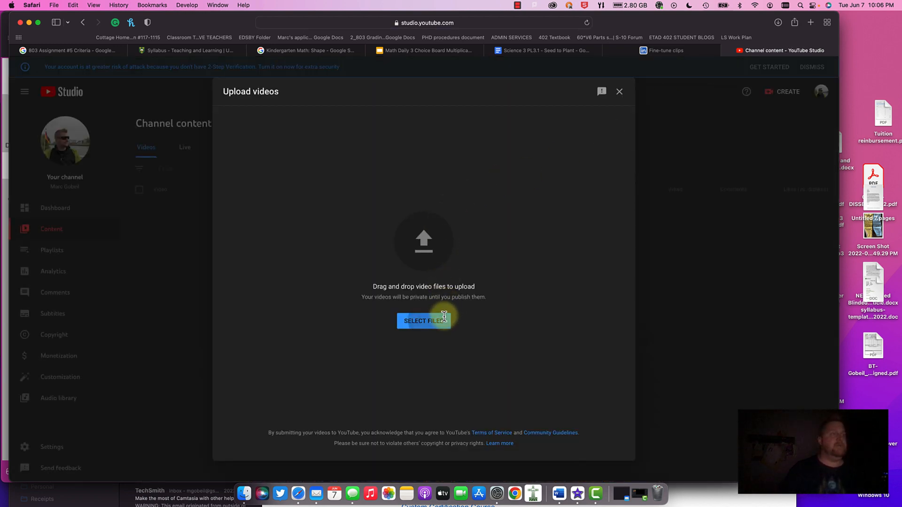
pyautogui.click(444, 318)
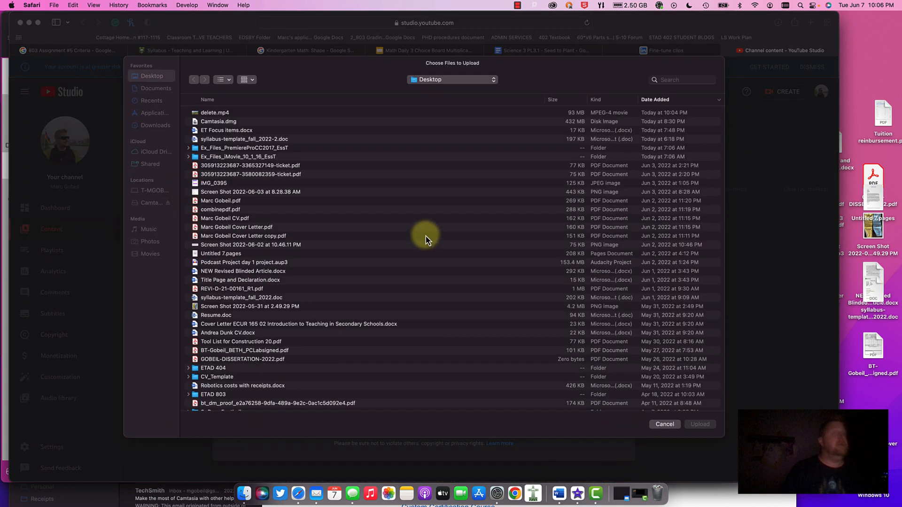
pyautogui.doubleClick(224, 115)
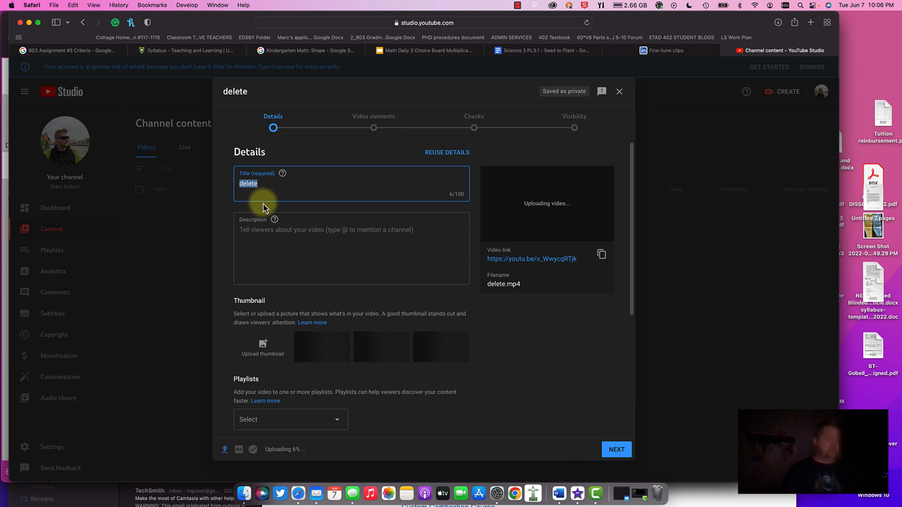
# Step: Enter the author's first name as the video description and mark the video as not made for kids
pyautogui.click(264, 242)
pyautogui.write('Marc')
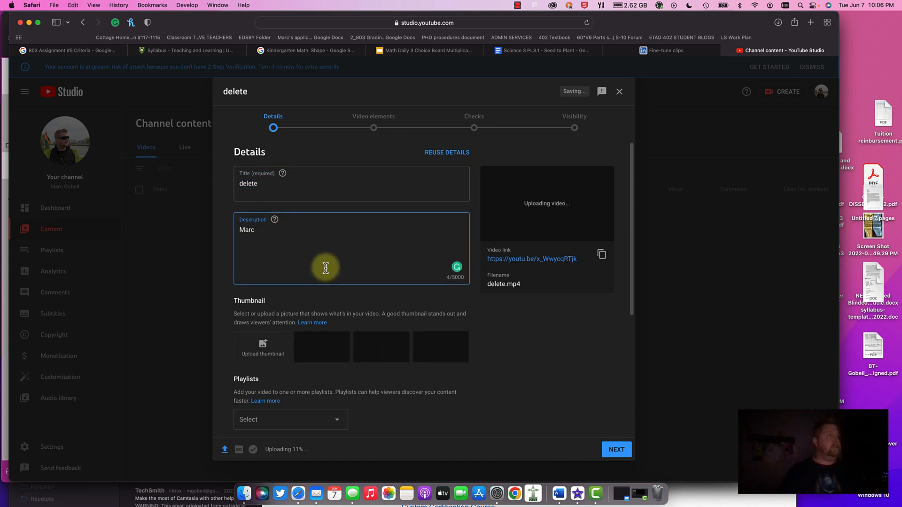
pyautogui.scroll(-8, 328, 353)
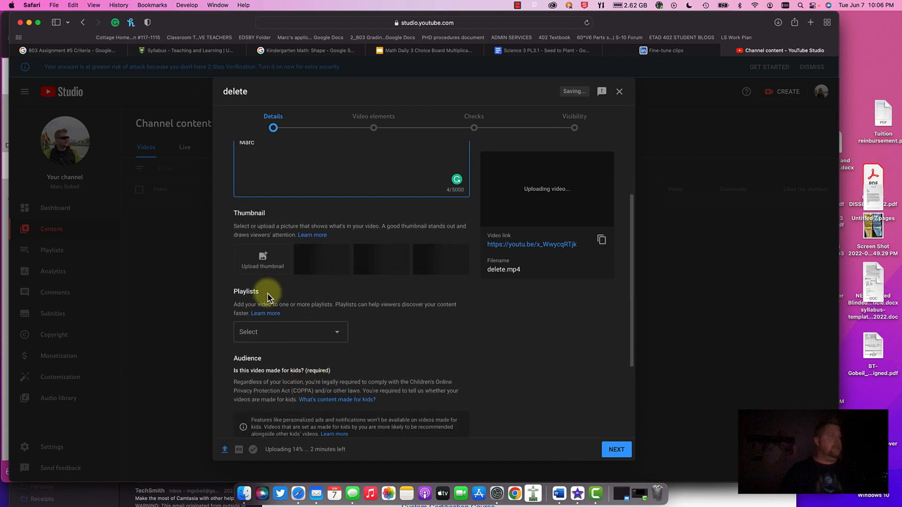
pyautogui.click(264, 356)
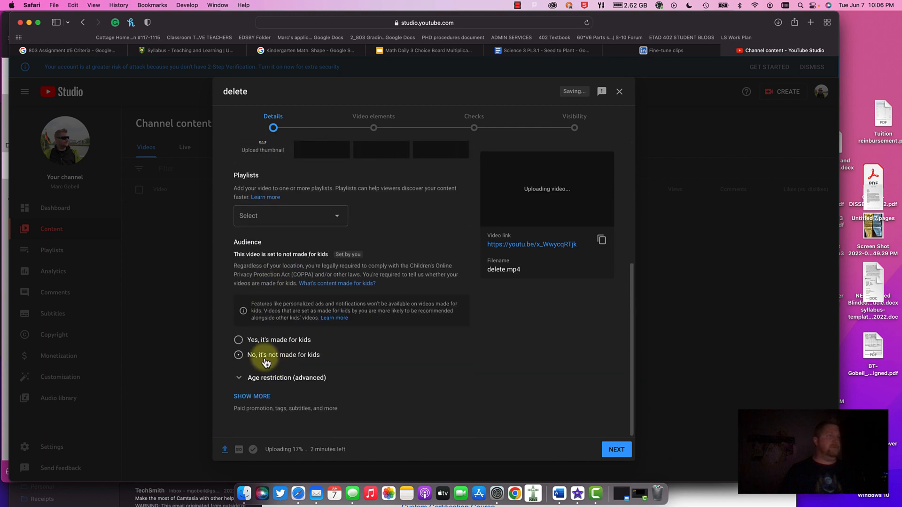
# Step: Continue past the video elements and checks pages unchanged, and set the video's visibility to Unlisted
pyautogui.click(616, 450)
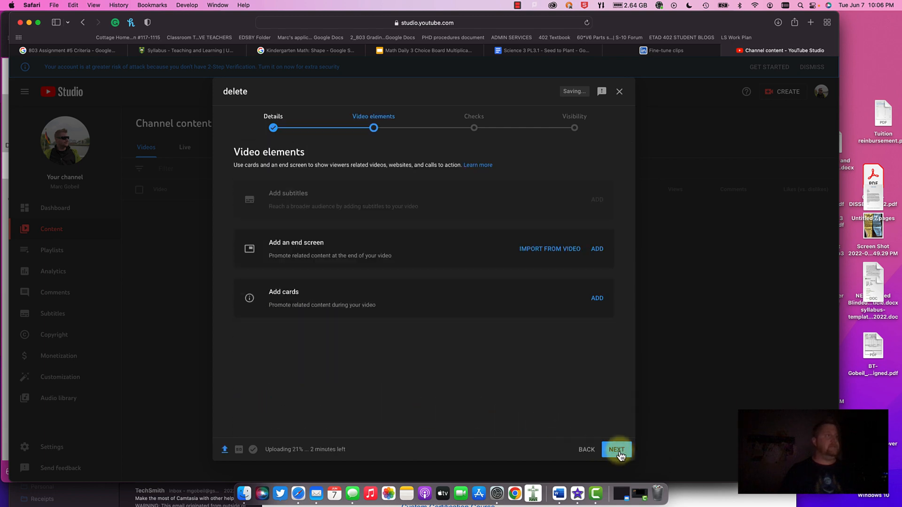
pyautogui.click(618, 452)
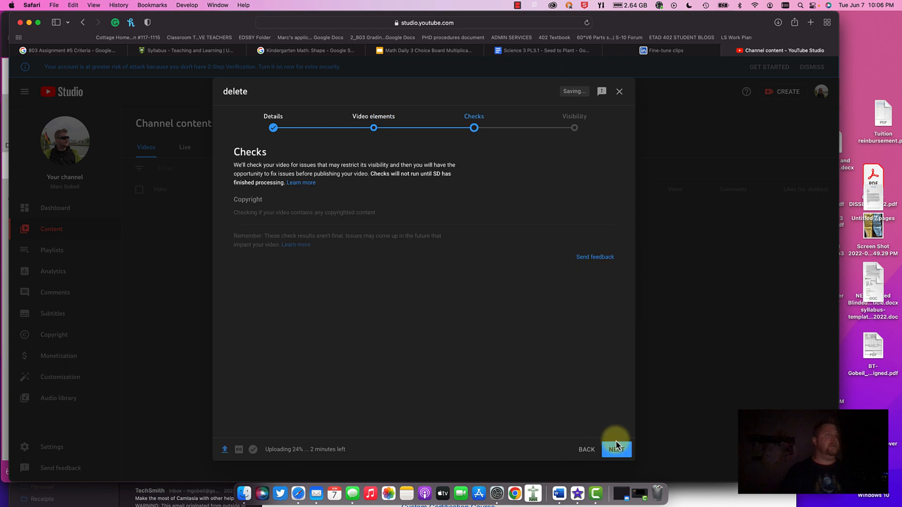
pyautogui.click(614, 451)
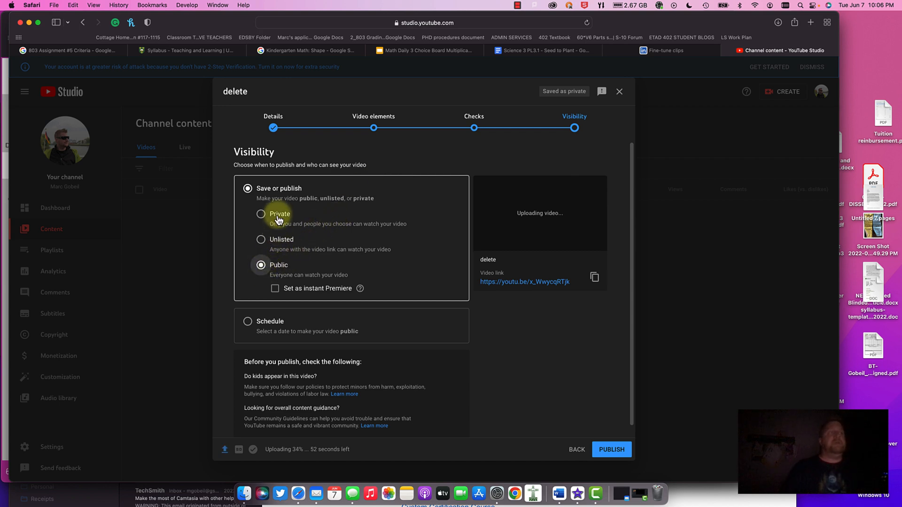
pyautogui.click(262, 242)
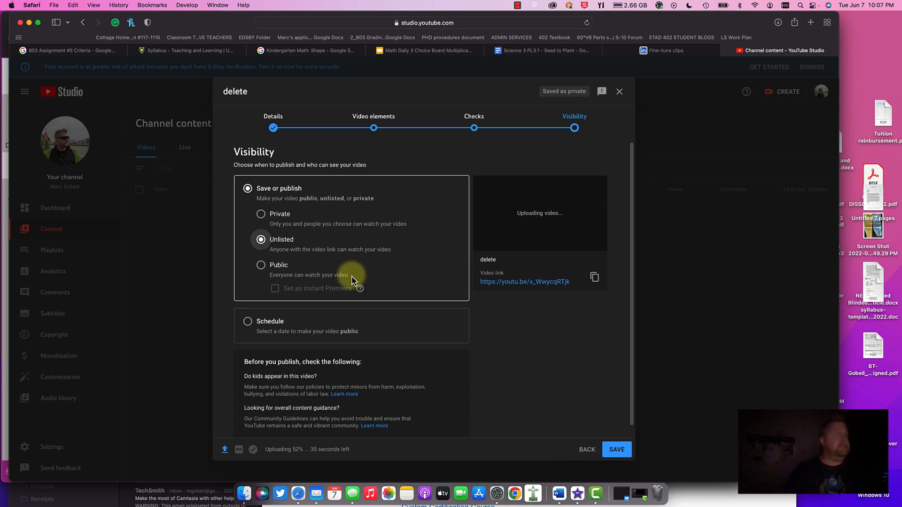
pyautogui.click(259, 268)
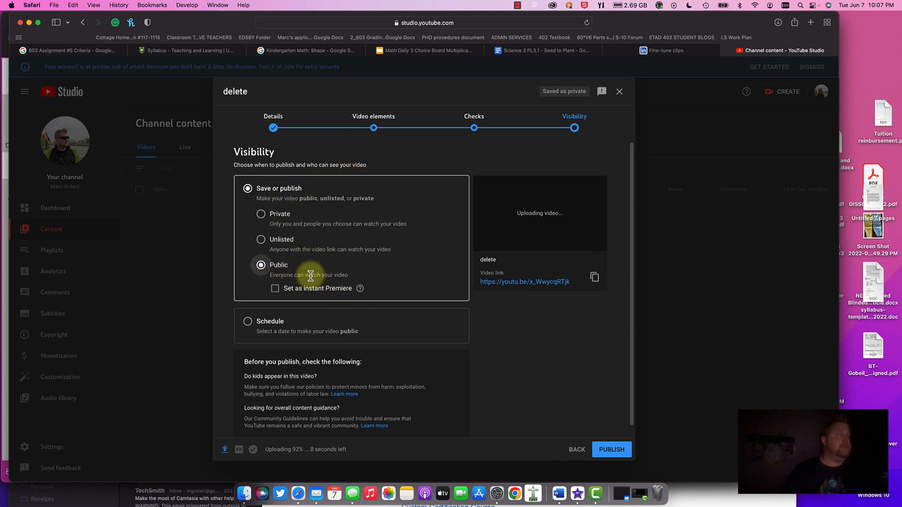
pyautogui.click(261, 240)
pyautogui.scroll(-1, 315, 258)
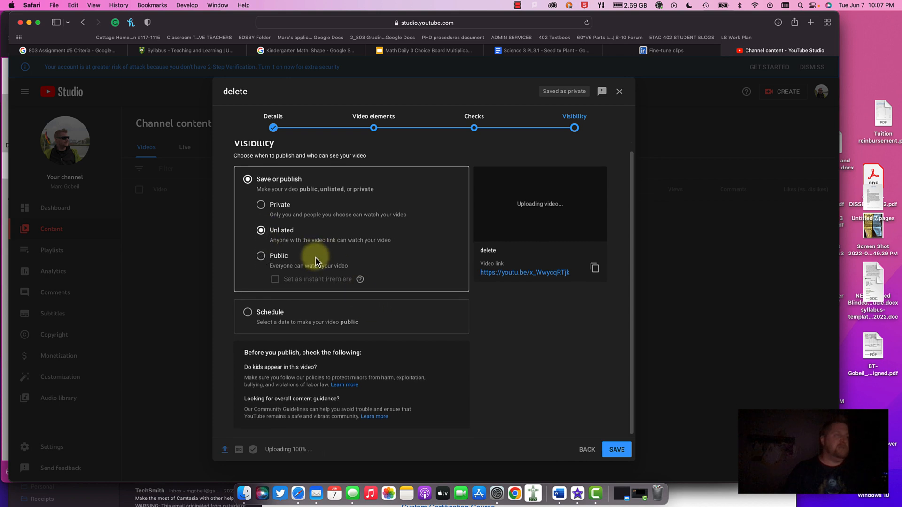
# Step: Copy the video's link and save the upload, then check its processing status
pyautogui.click(594, 267)
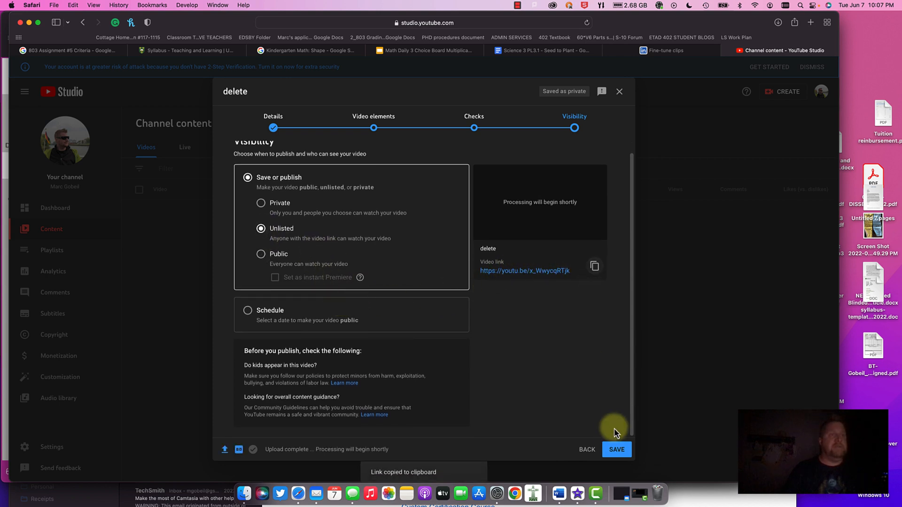
pyautogui.click(617, 452)
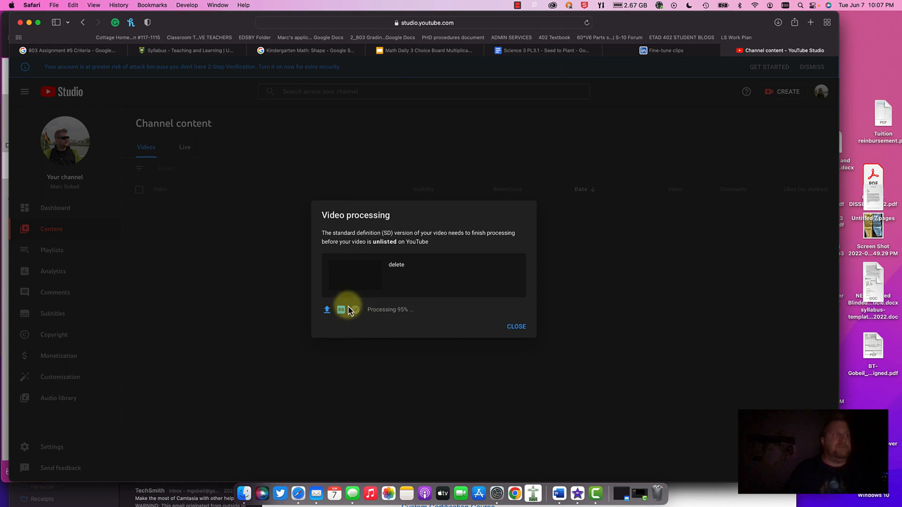
pyautogui.moveTo(340, 312)
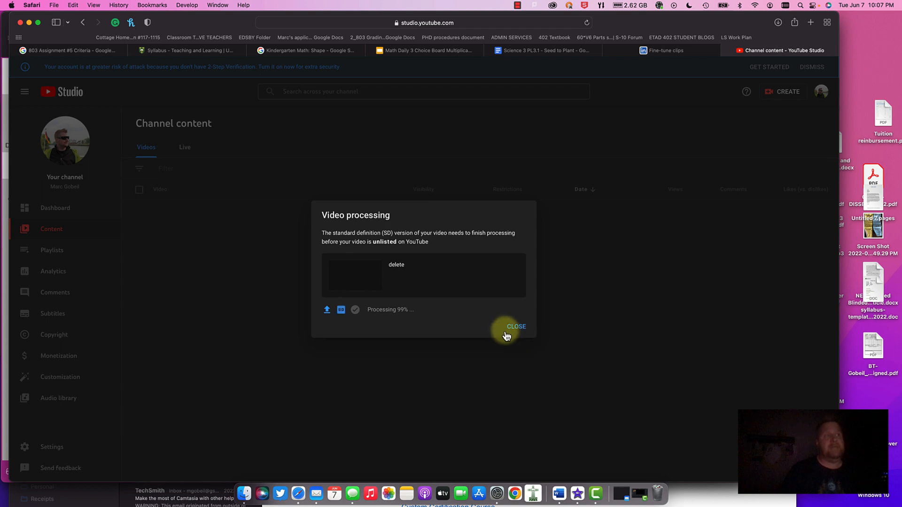
# Step: Open the copied video link in a new tab, play the start of the uploaded video, and pause it
pyautogui.press('super+t')
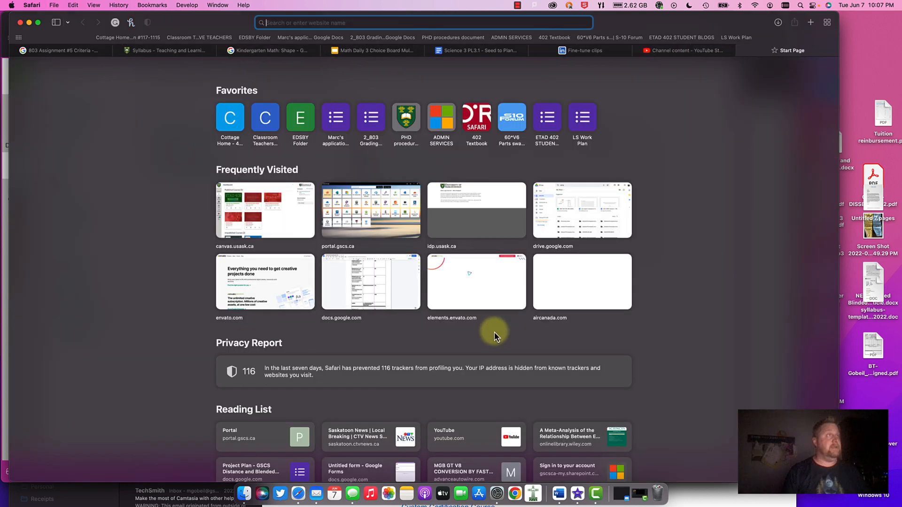
pyautogui.press('Return')
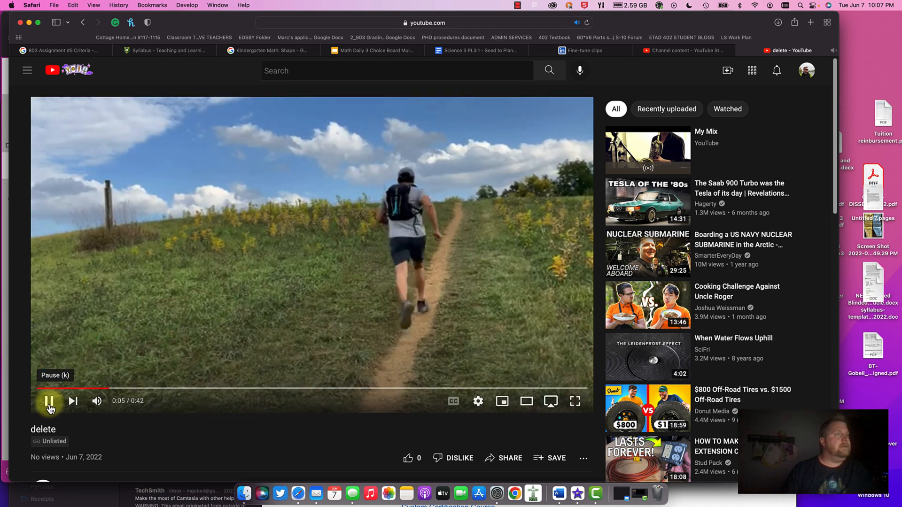
pyautogui.click(49, 403)
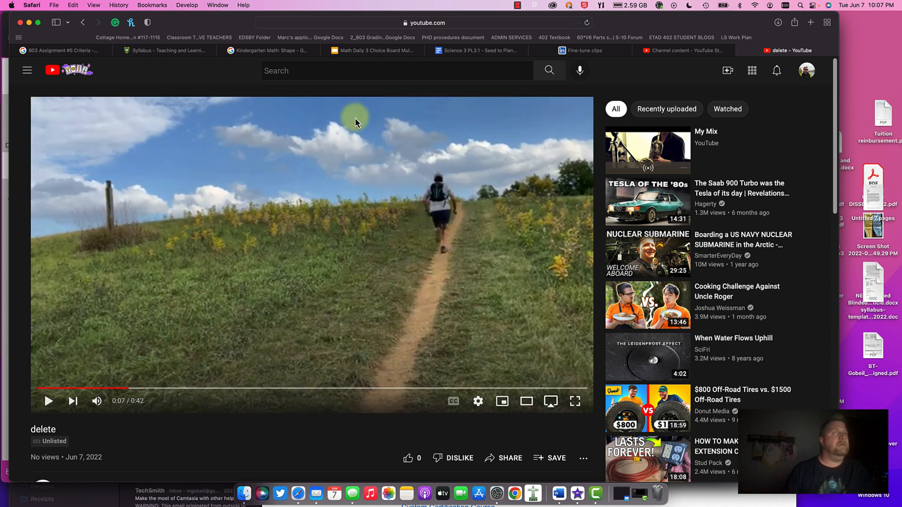
# Step: Return to the YouTube Studio tab to recheck the upload's processing status, looking briefly at the iMovie project
pyautogui.click(683, 50)
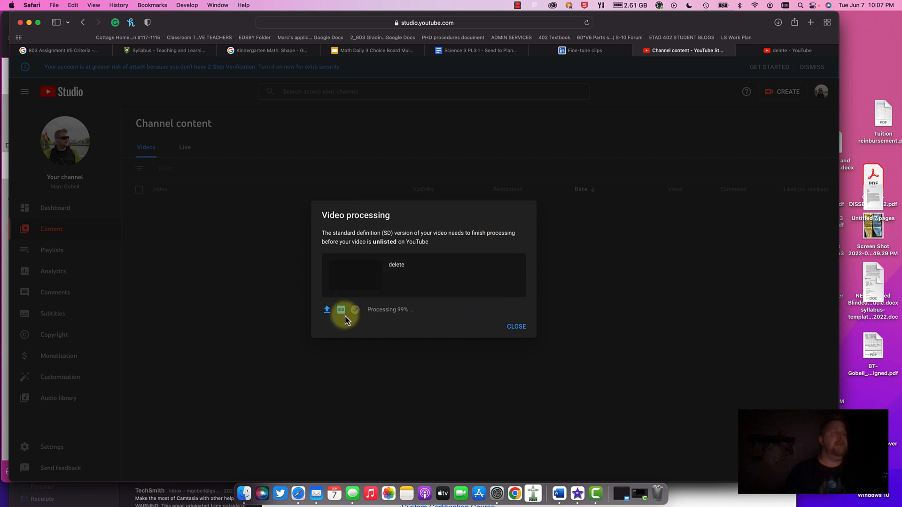
pyautogui.moveTo(343, 319)
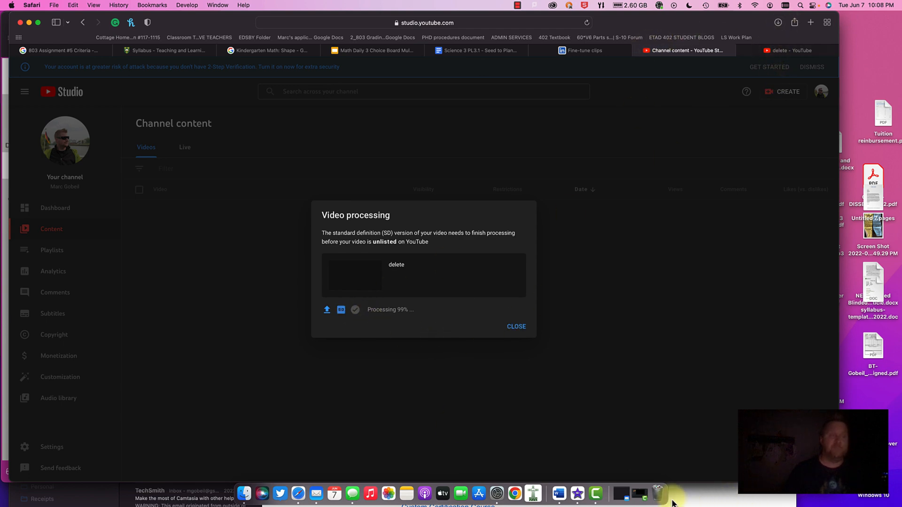
pyautogui.click(577, 493)
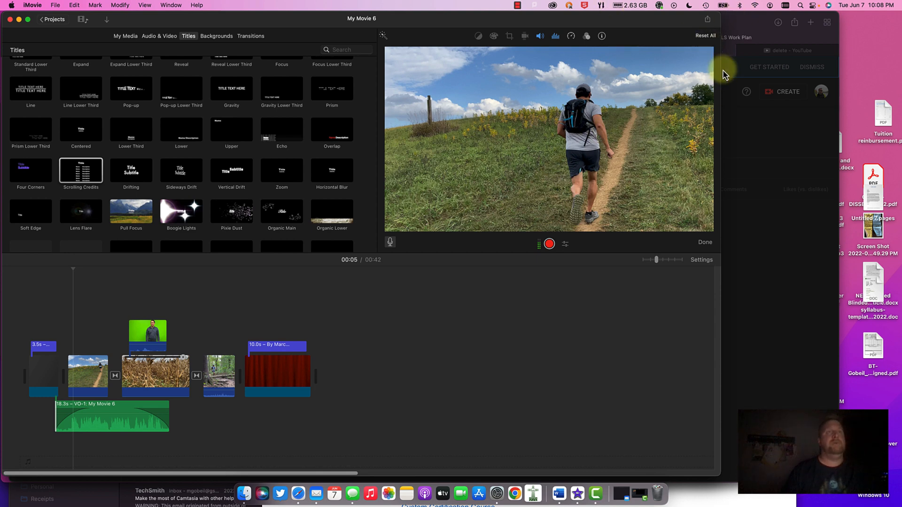
pyautogui.click(766, 263)
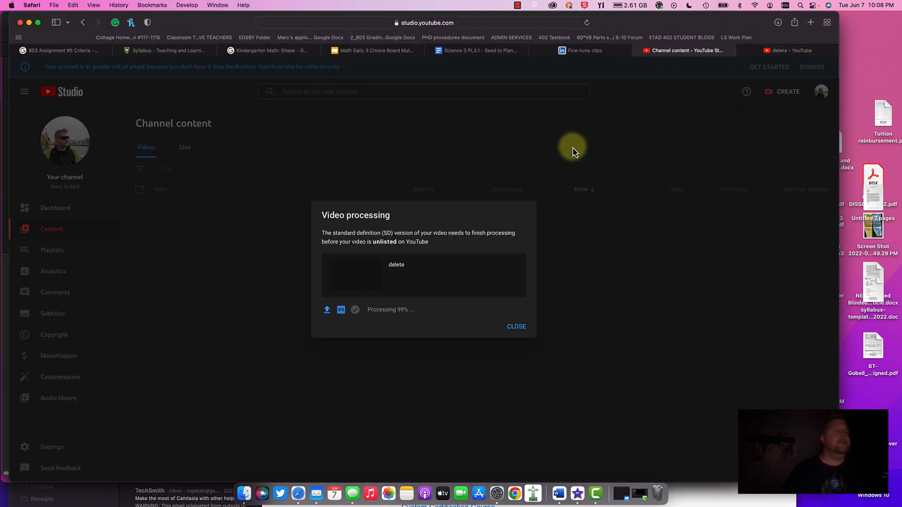
# Step: Search the Mac for DaVinci Resolve and launch it, and close YouTube's video processing dialog
pyautogui.click(802, 5)
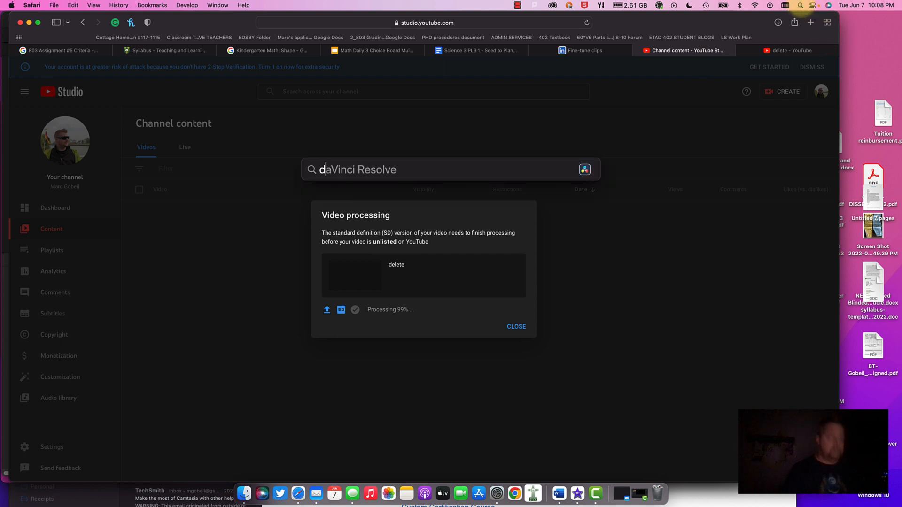
pyautogui.write('da')
pyautogui.press('Return')
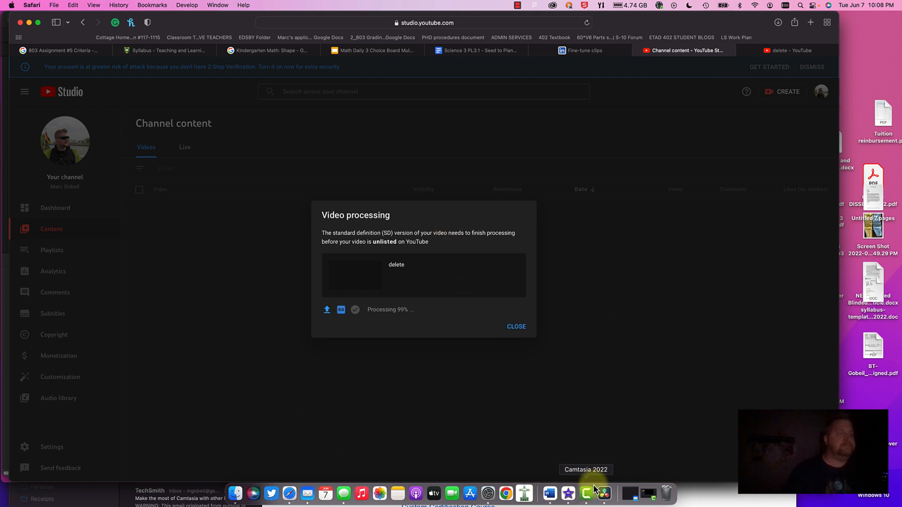
pyautogui.click(516, 328)
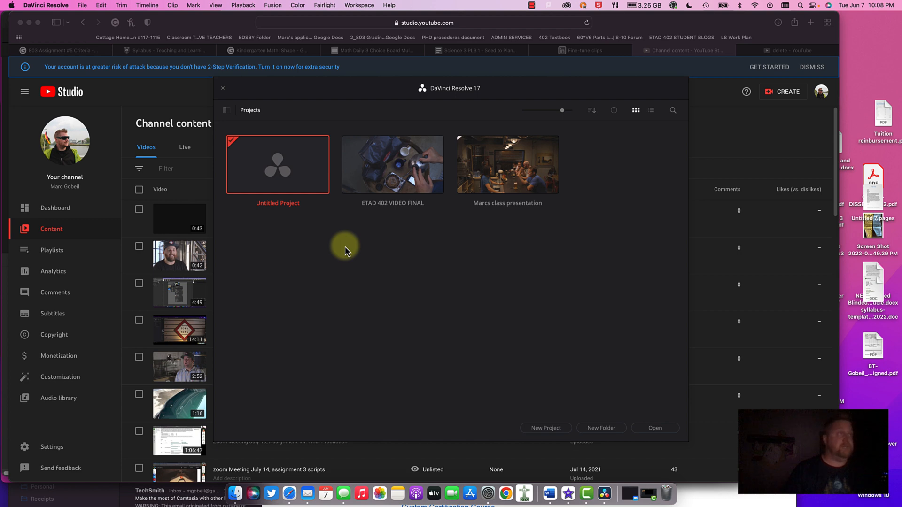
# Step: Open the existing class presentation project in DaVinci Resolve, look at the Media bin's options, and play the timeline from its start
pyautogui.moveTo(371, 98); pyautogui.dragTo(364, 86)
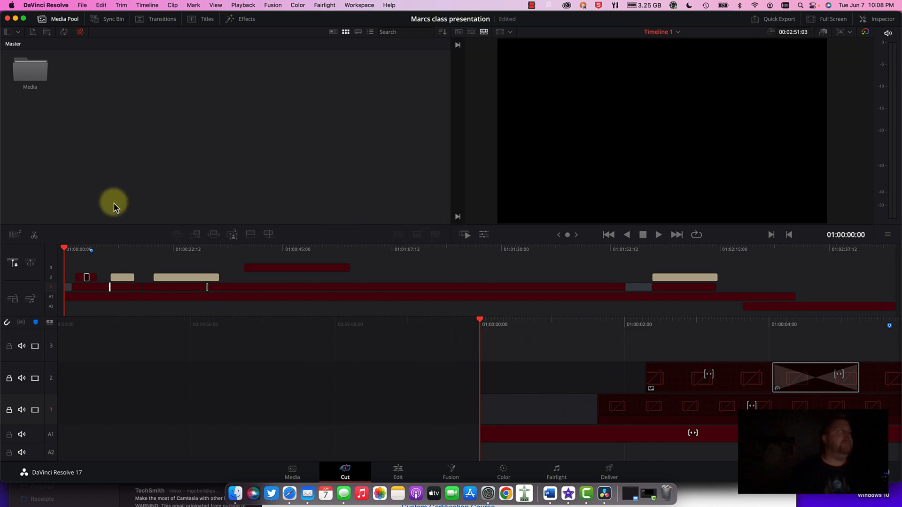
pyautogui.rightClick(42, 72)
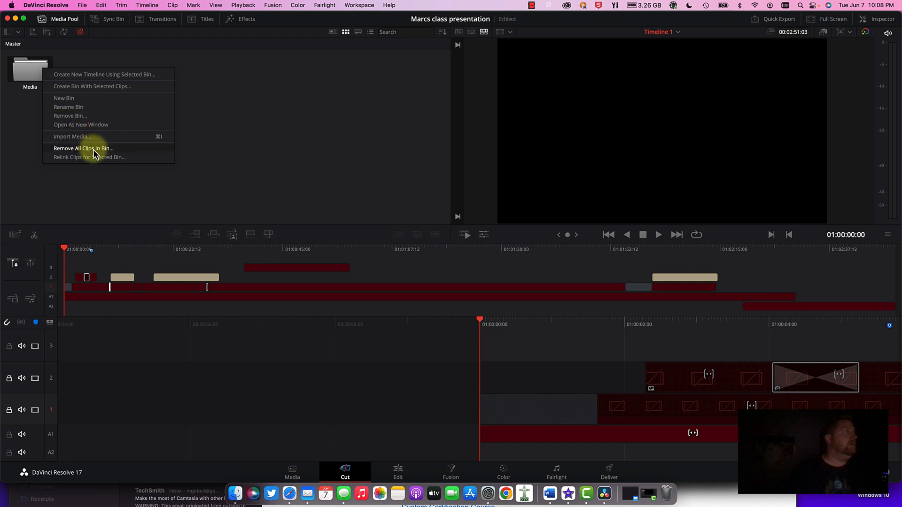
pyautogui.click(197, 172)
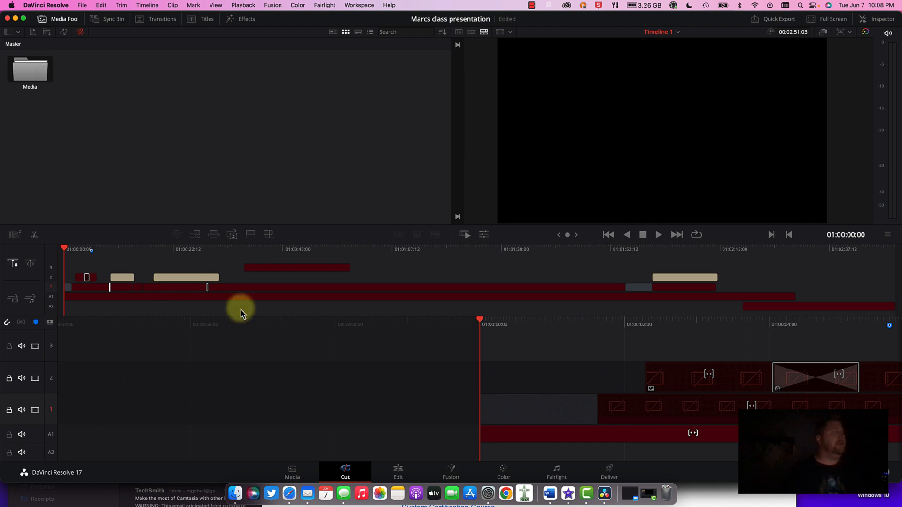
pyautogui.hscroll(1, 552, 383)
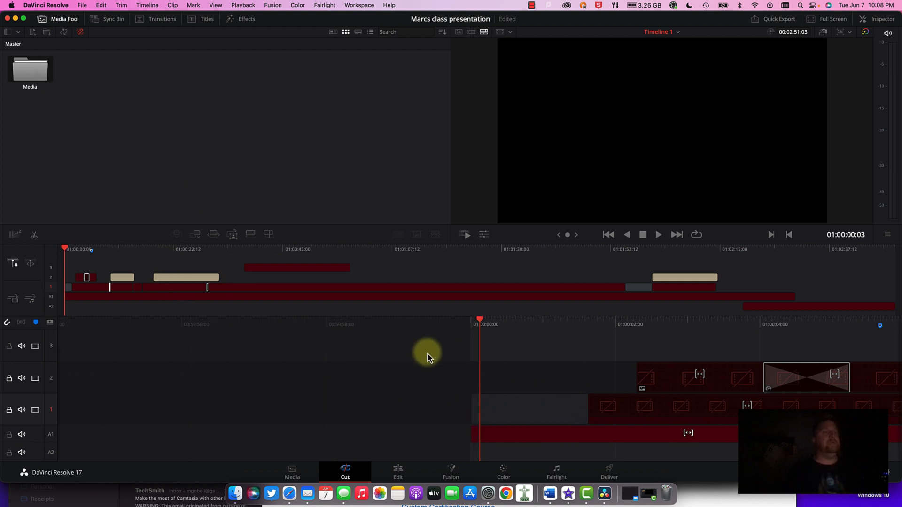
pyautogui.press('space')
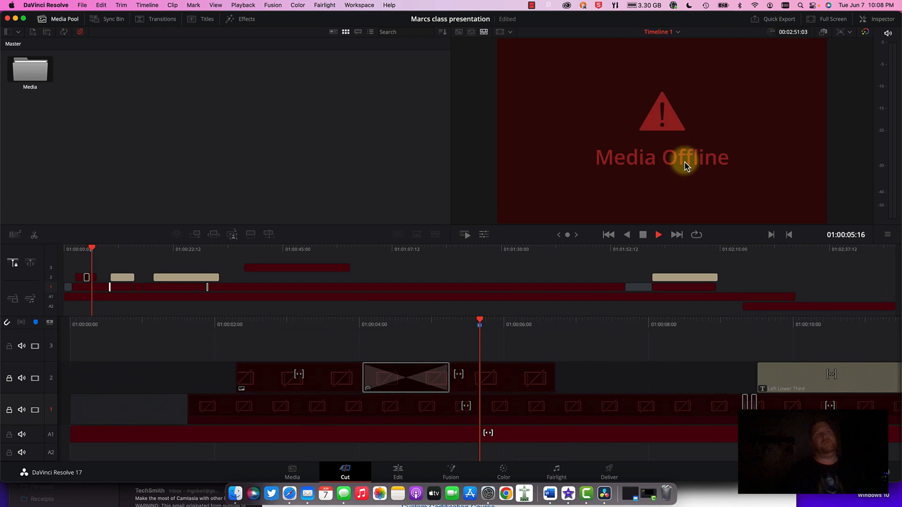
# Step: Stop the timeline playback and look over the Media, Cut and Edit pages, including the clips along the Edit page's timeline
pyautogui.press('space')
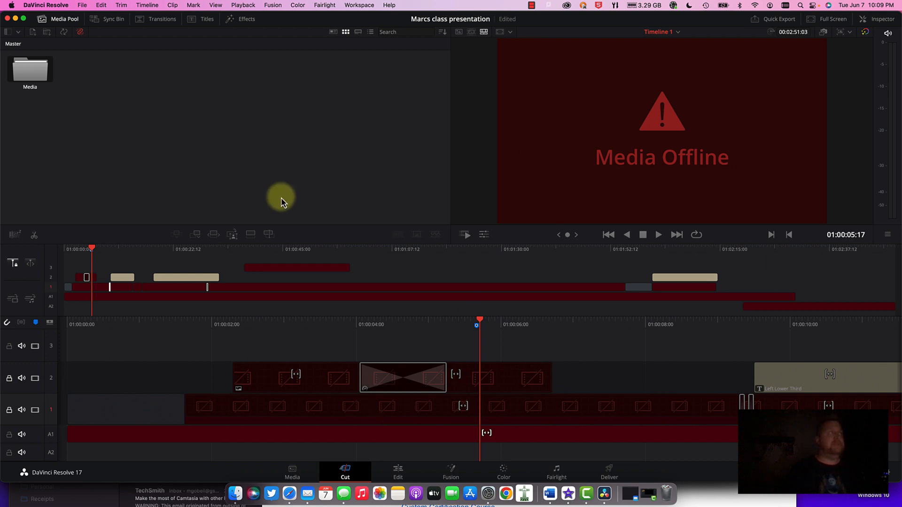
pyautogui.click(292, 477)
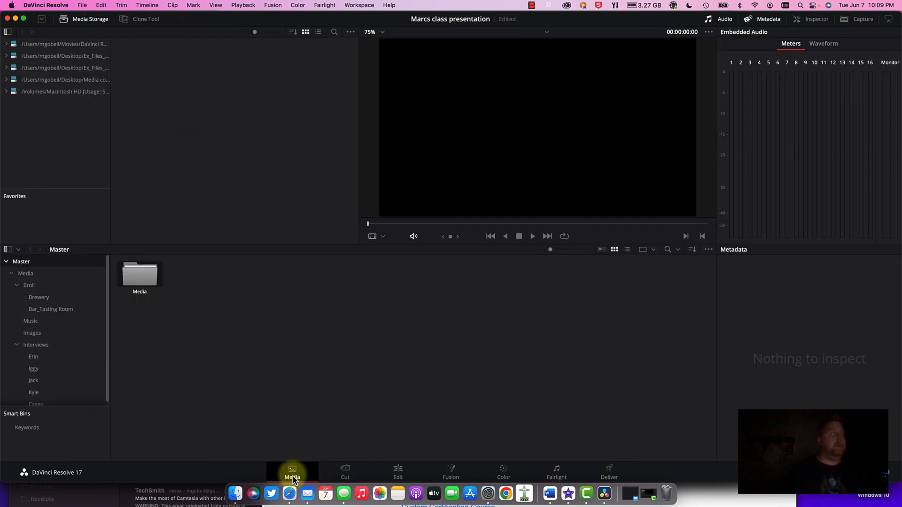
pyautogui.click(344, 474)
pyautogui.click(383, 477)
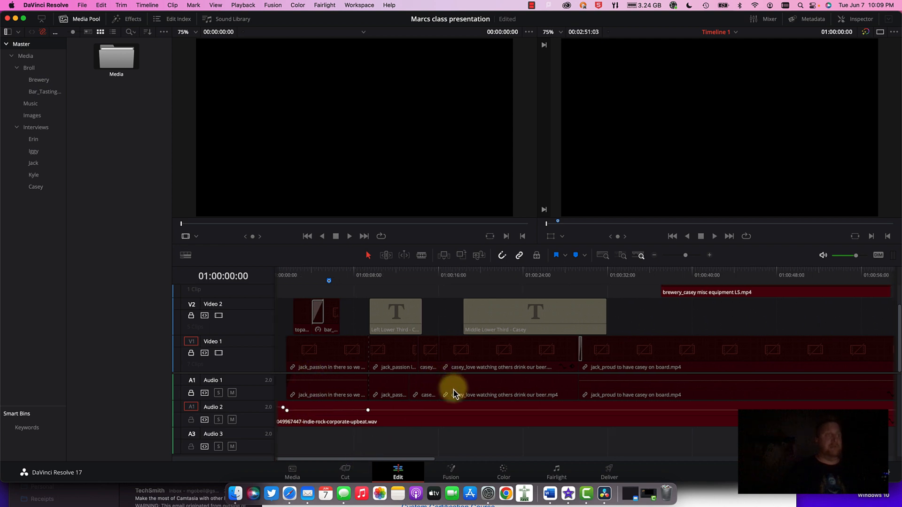
pyautogui.hscroll(5, 454, 391)
pyautogui.hscroll(-4, 448, 397)
pyautogui.hscroll(-4, 448, 397)
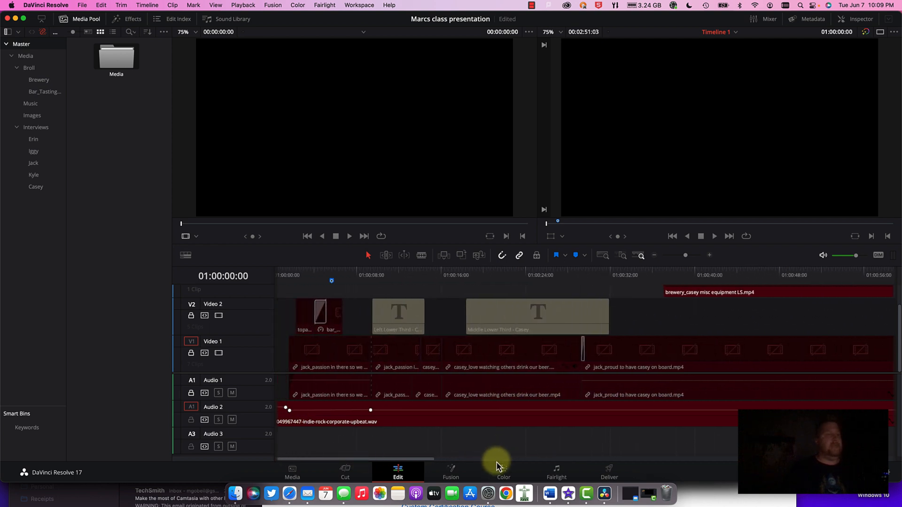
# Step: Look at the Fusion page and the Deliver page's render settings, and quit DaVinci Resolve
pyautogui.click(457, 479)
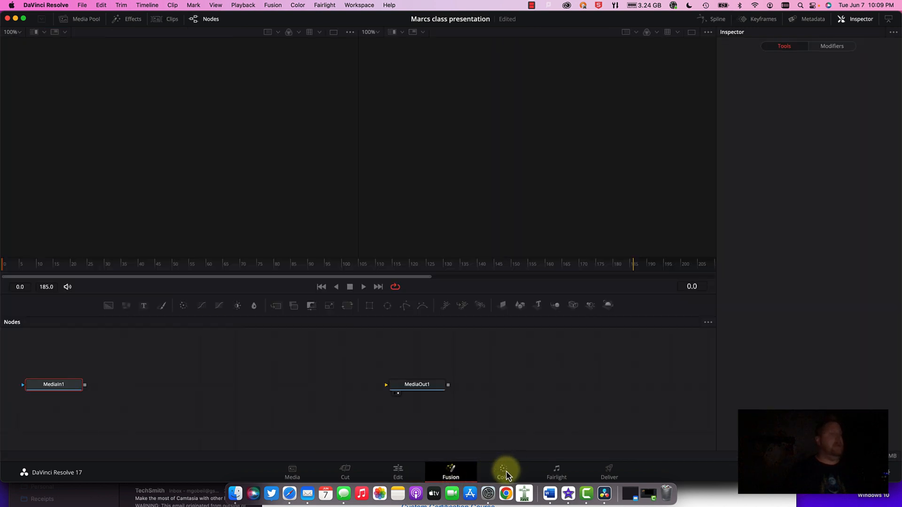
pyautogui.click(610, 476)
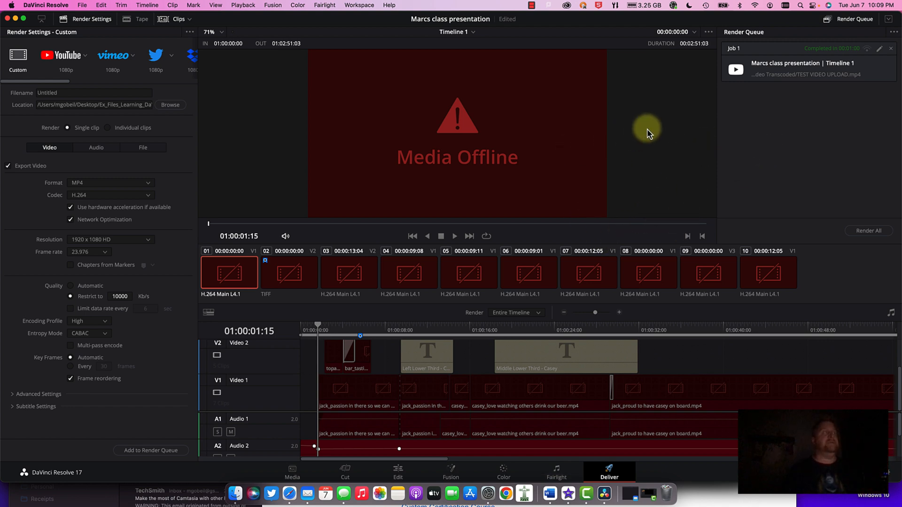
pyautogui.press('super+q')
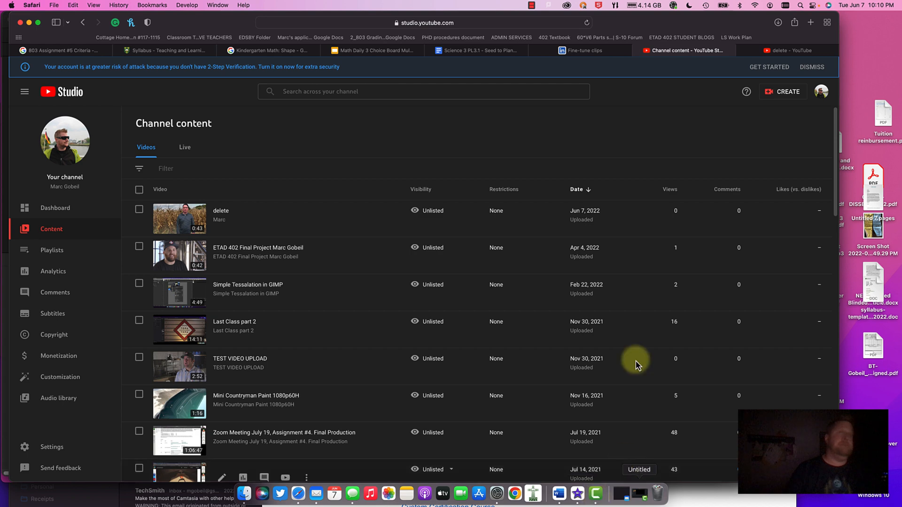
# Step: Switch to the LinkedIn Learning tab in Safari, search for DaVinci Resolve, and look through the listed courses
pyautogui.click(560, 52)
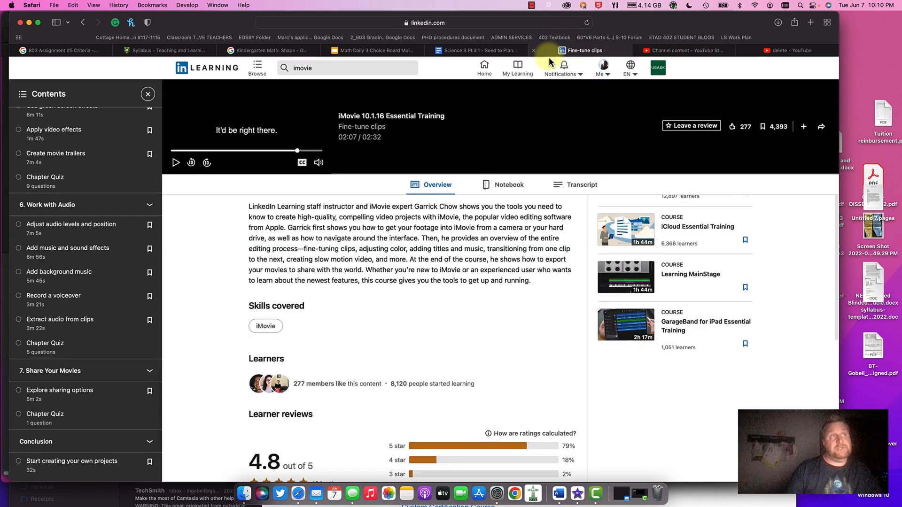
pyautogui.click(334, 65)
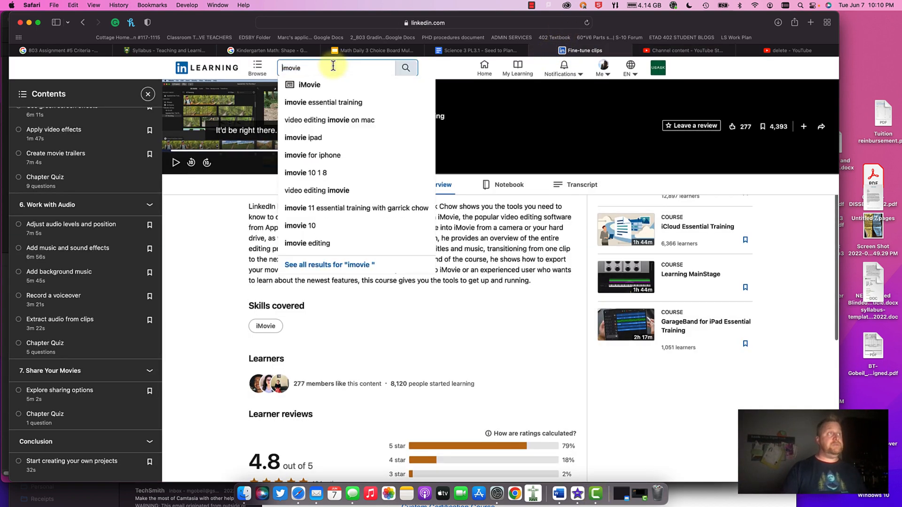
pyautogui.write('DAVIN')
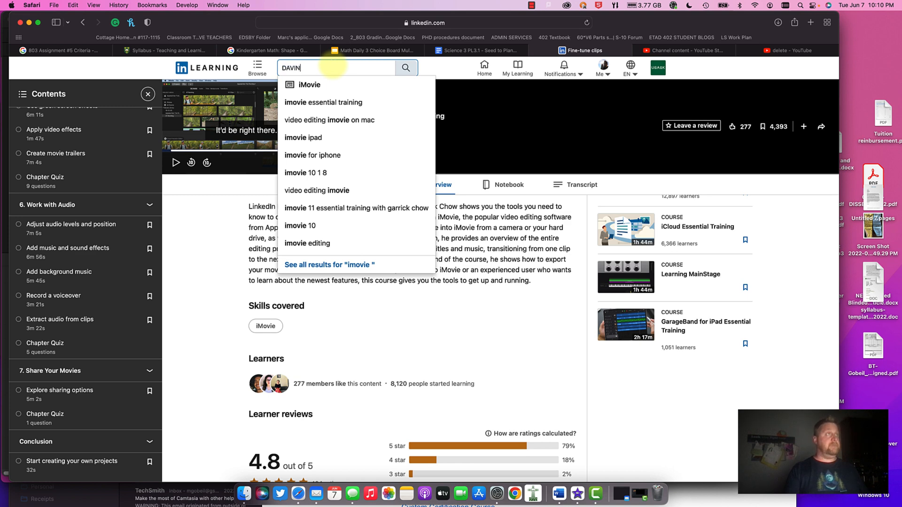
pyautogui.write('CI')
pyautogui.press('Down')
pyautogui.press('Return')
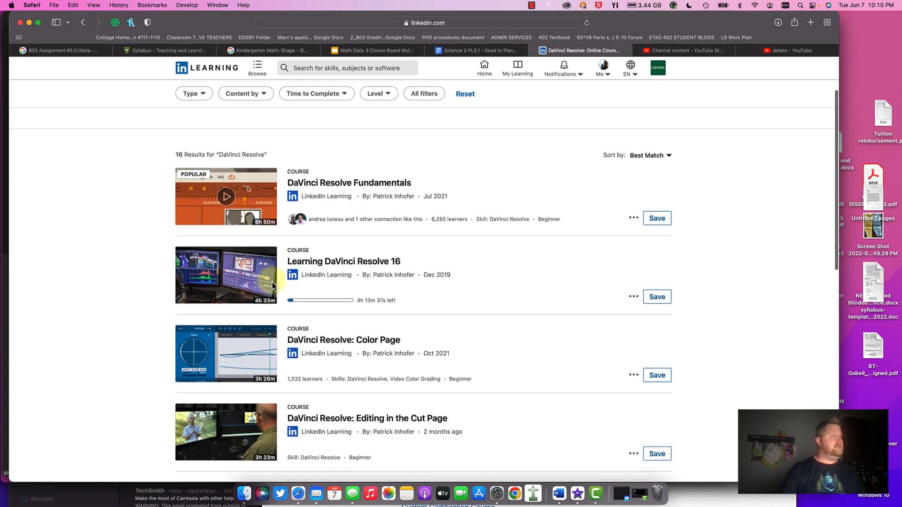
pyautogui.scroll(-5, 296, 297)
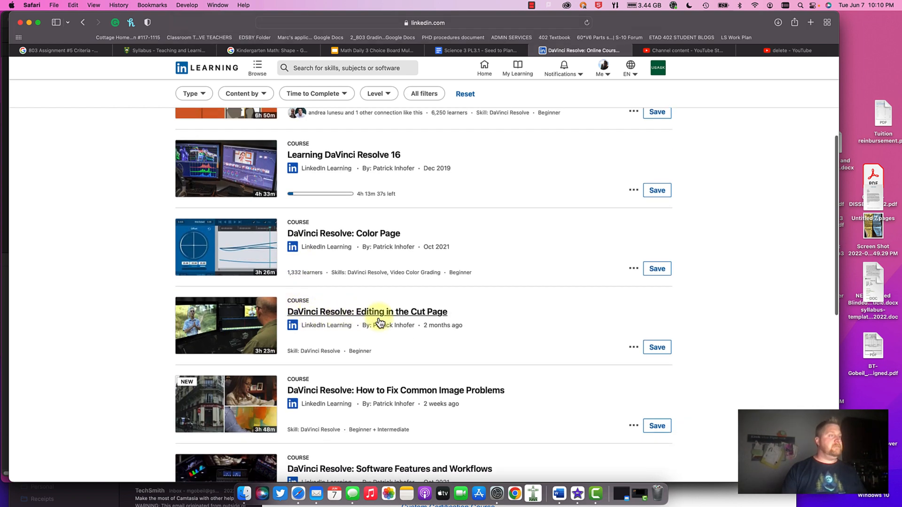
pyautogui.scroll(-3, 437, 324)
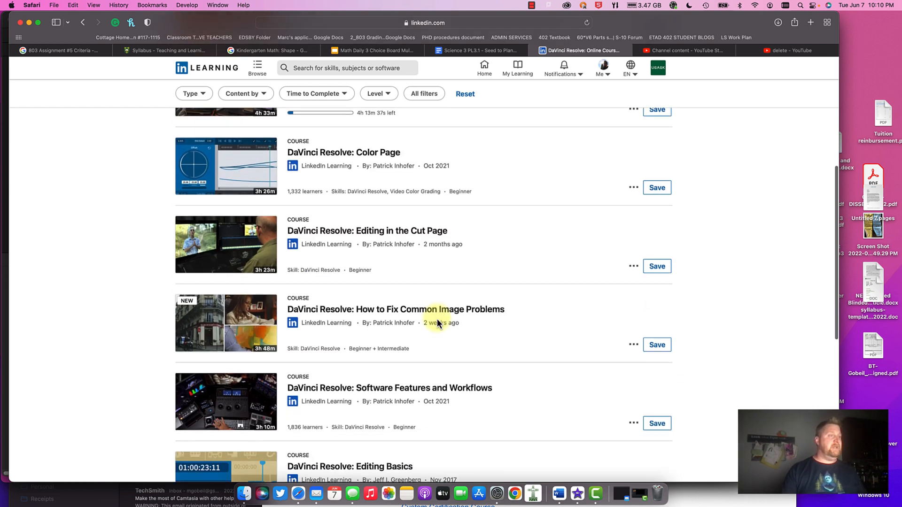
pyautogui.scroll(10, 301, 384)
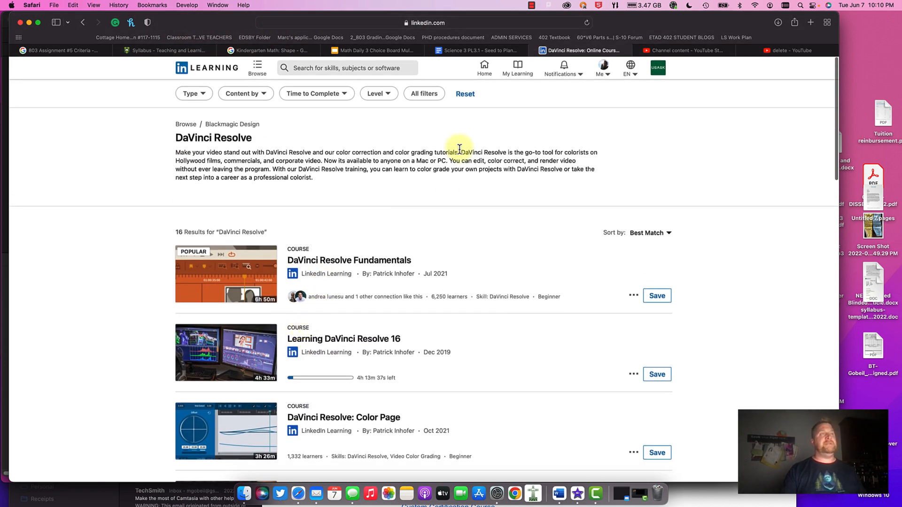
# Step: Open youtube.com in a new tab and search for "davinci resolve 17 tutorial for beginners"
pyautogui.press('super+t')
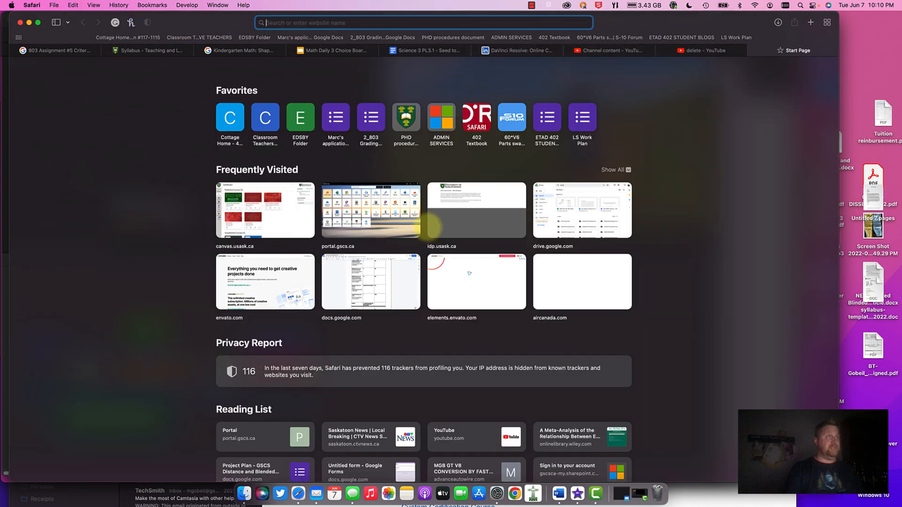
pyautogui.write('youtube.com')
pyautogui.press('Return')
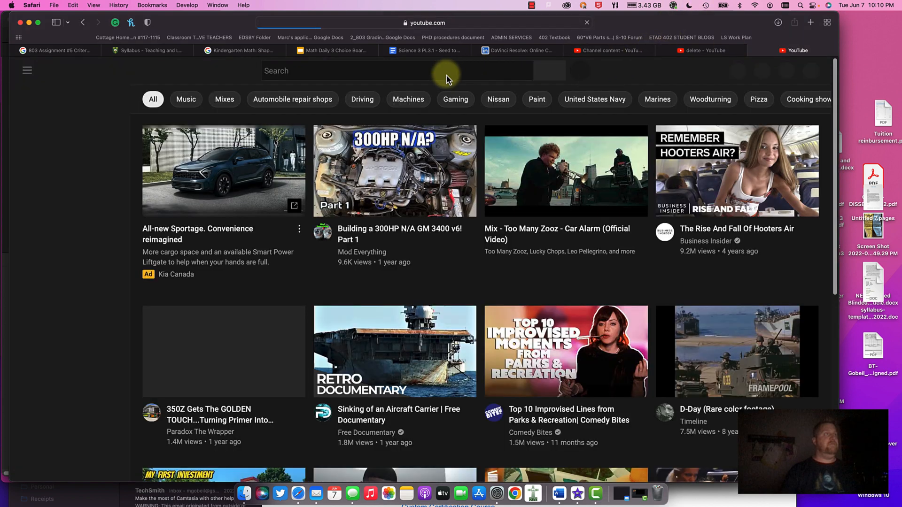
pyautogui.click(445, 74)
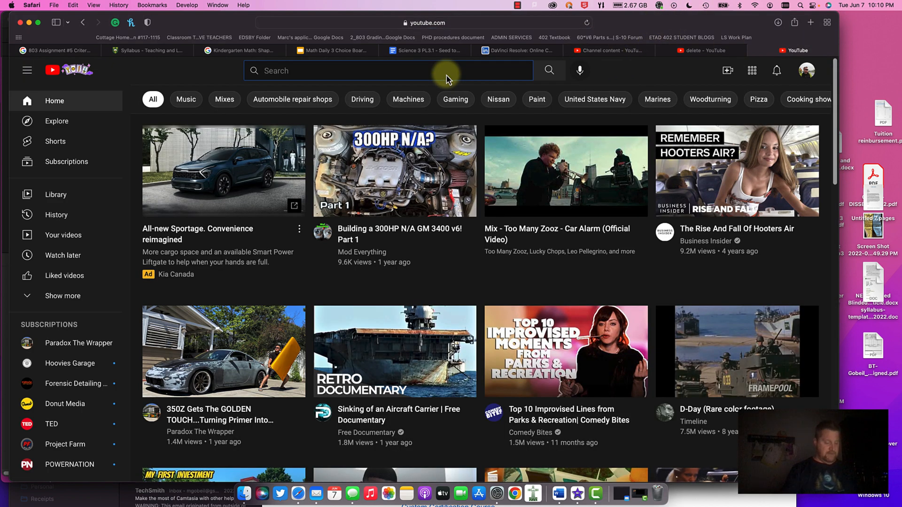
pyautogui.write('davinci re')
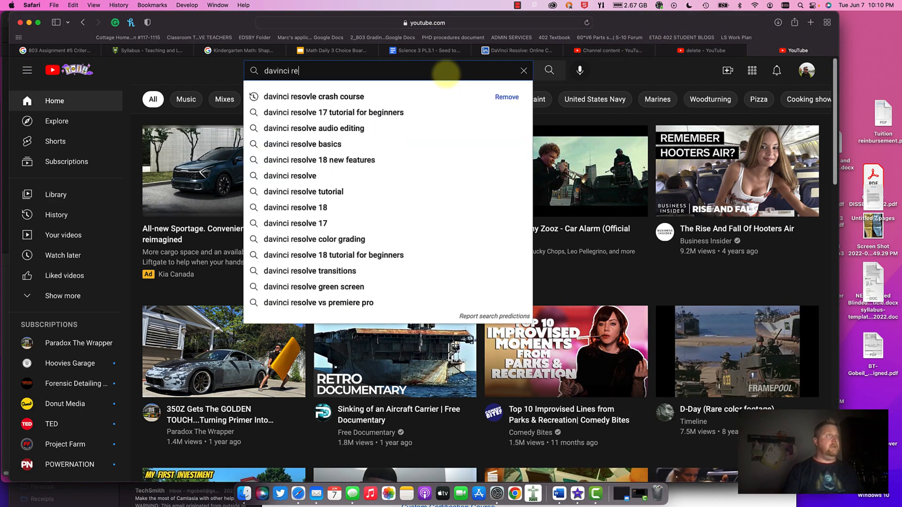
pyautogui.press('Down')
pyautogui.press('Down')
pyautogui.press('Return')
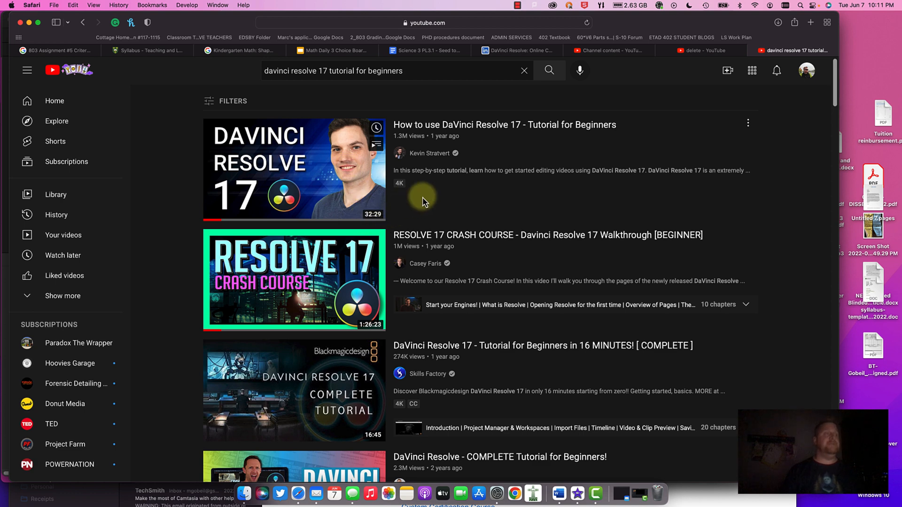
pyautogui.scroll(-1, 442, 209)
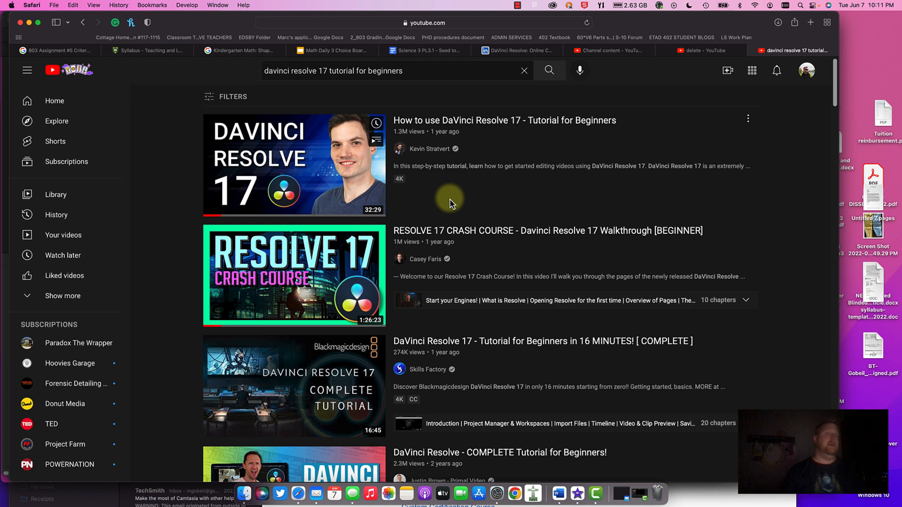
# Step: Open the video "How to use DaVinci Resolve 17 - Tutorial for Beginners", pause the ad, and expand the video's full description
pyautogui.click(362, 176)
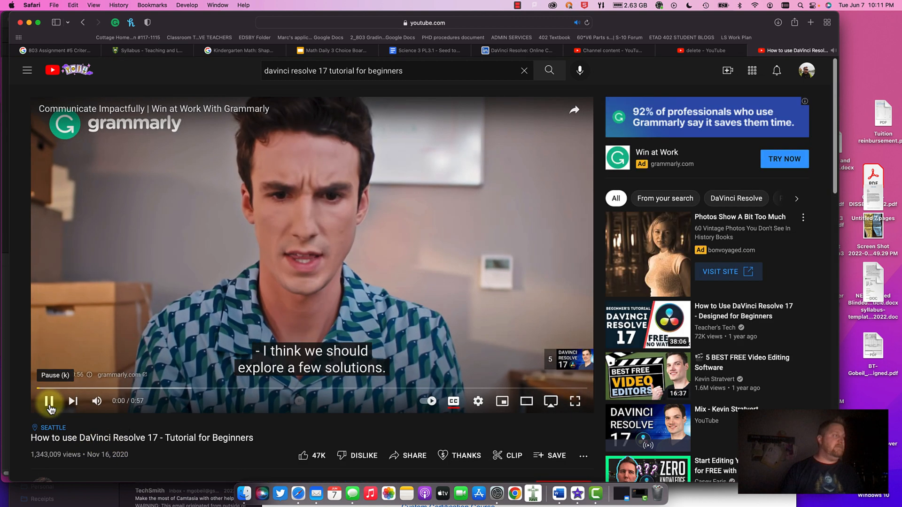
pyautogui.click(49, 402)
pyautogui.scroll(-5, 140, 399)
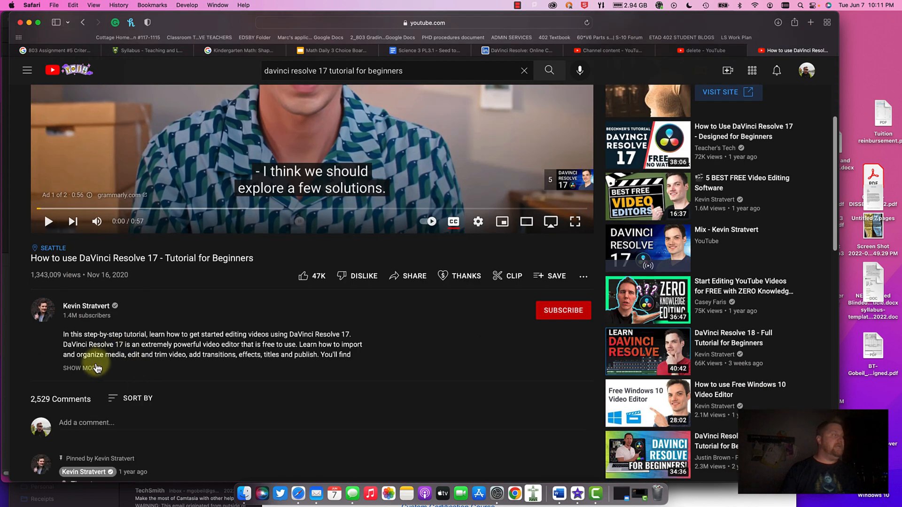
pyautogui.click(89, 368)
# Step: Examine the description's sample video files link, highlighting it briefly, and read through the list of chapter timestamps
pyautogui.scroll(-2, 113, 338)
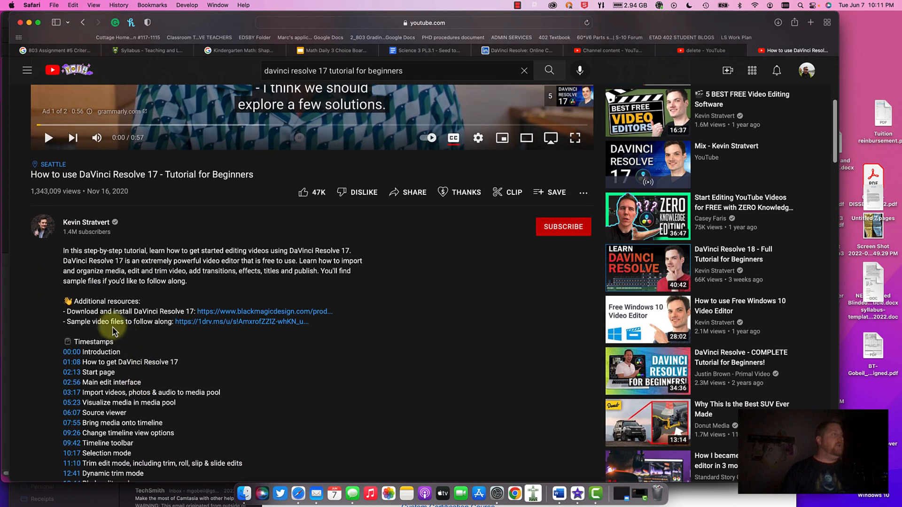
pyautogui.moveTo(116, 321); pyautogui.dragTo(246, 321)
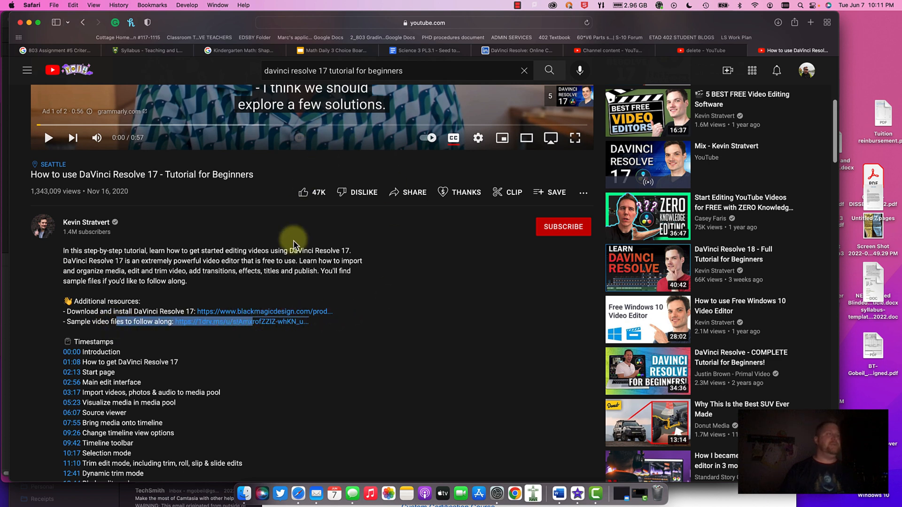
pyautogui.scroll(-3, 439, 271)
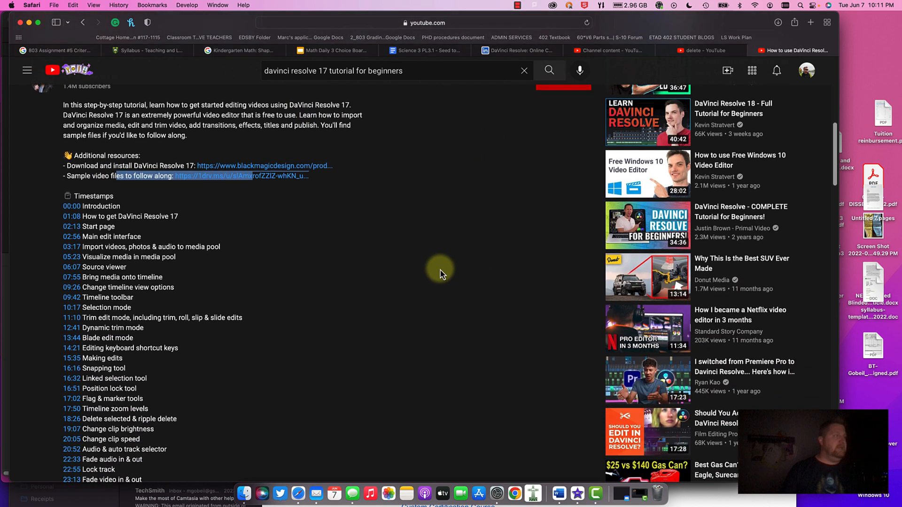
pyautogui.scroll(-2, 441, 270)
pyautogui.click(316, 191)
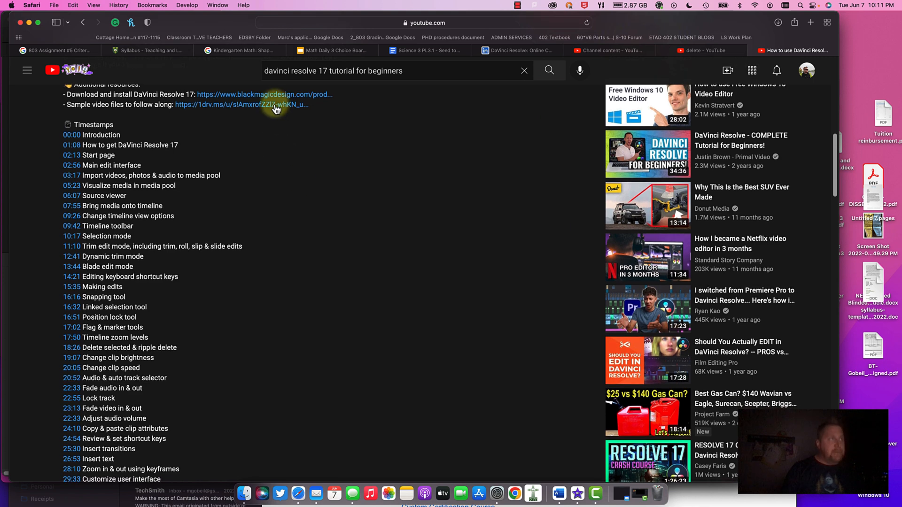
pyautogui.scroll(-5, 166, 217)
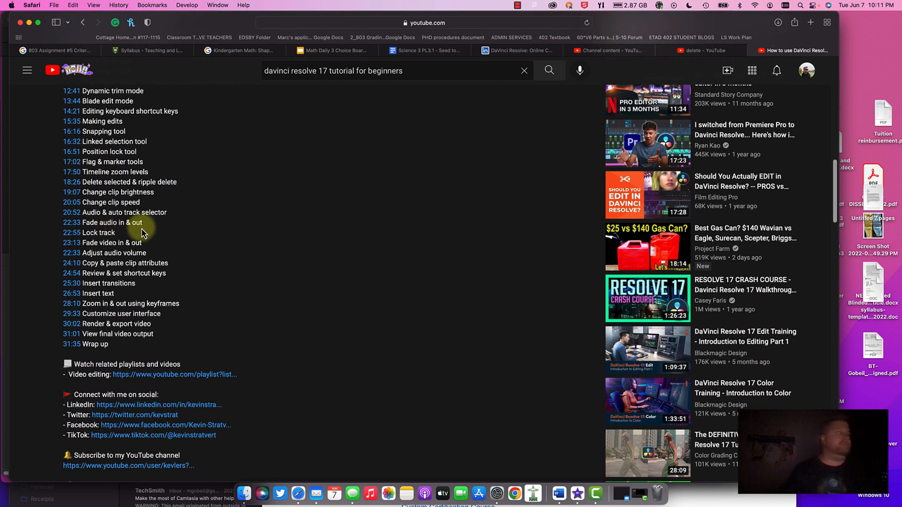
pyautogui.scroll(4, 126, 235)
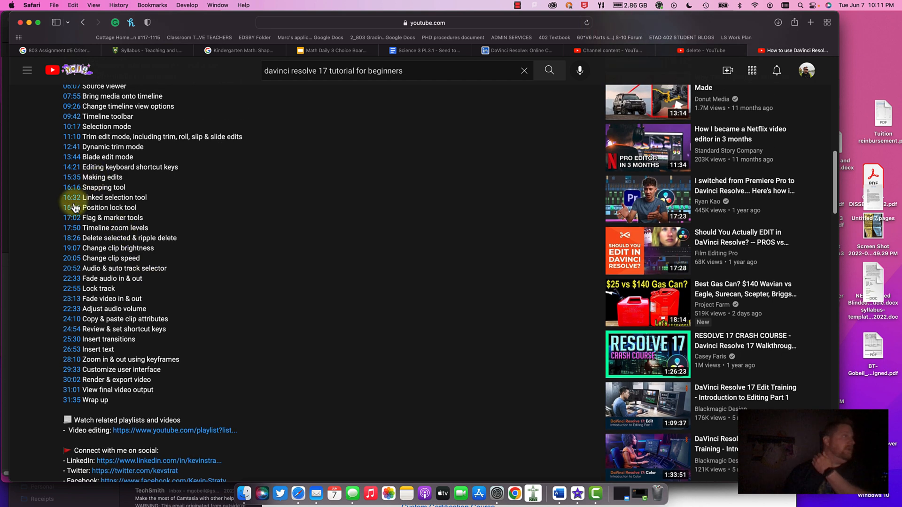
pyautogui.scroll(2, 72, 216)
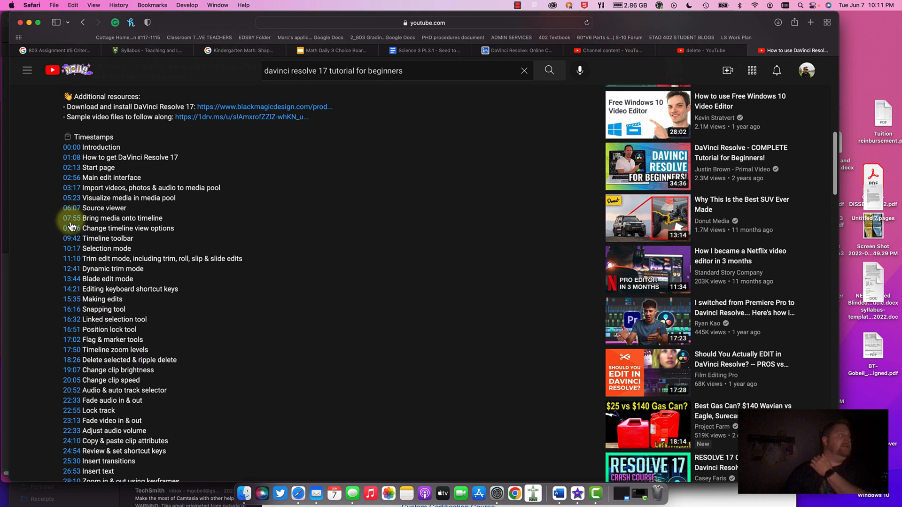
# Step: Play the tutorial from the 09:26 "Change timeline view options" chapter, skipping the ads and declining the Music Premium offer
pyautogui.click(72, 229)
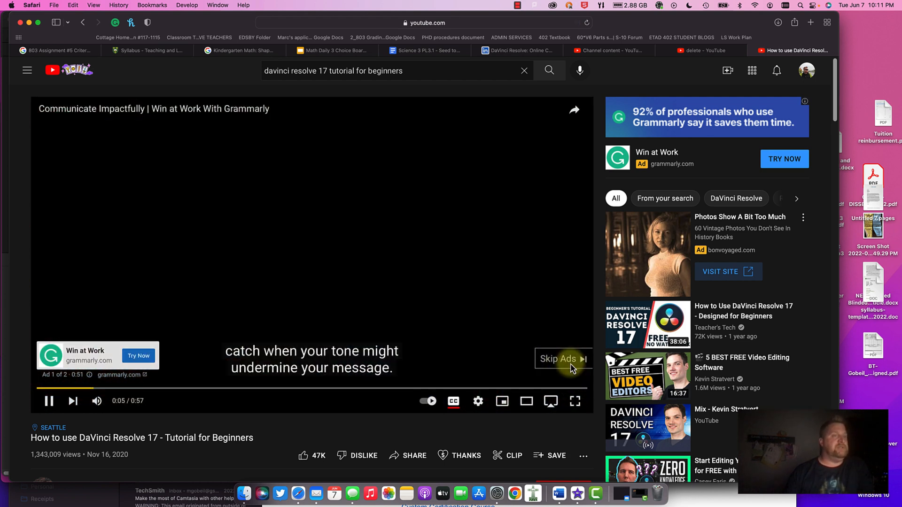
pyautogui.click(571, 366)
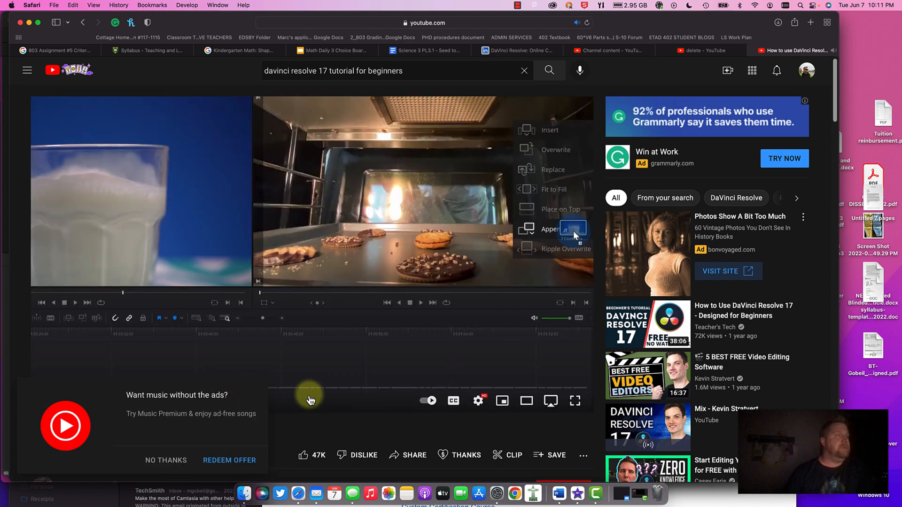
pyautogui.scroll(-3, 303, 394)
pyautogui.click(167, 460)
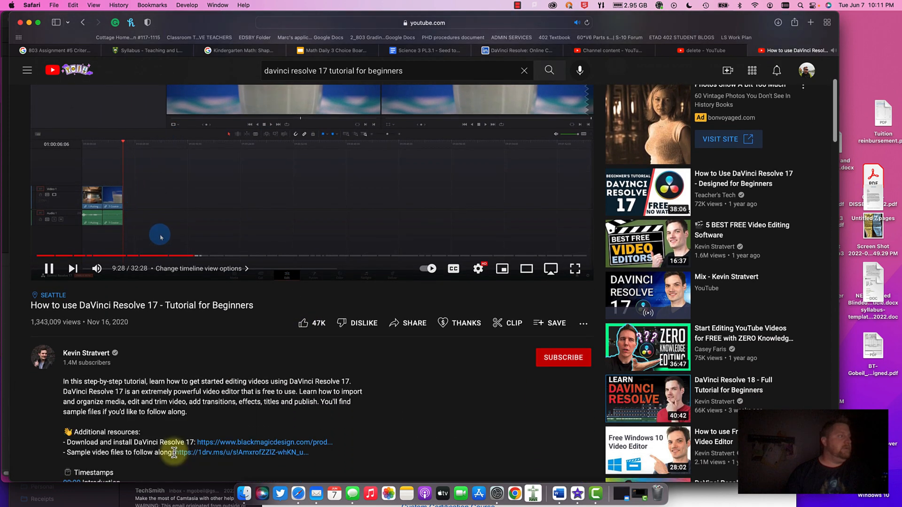
# Step: Jump to the 15:35 "Making edits" chapter from the description's timestamps and pause the video shortly after it starts
pyautogui.scroll(-4, 175, 452)
pyautogui.scroll(-3, 175, 452)
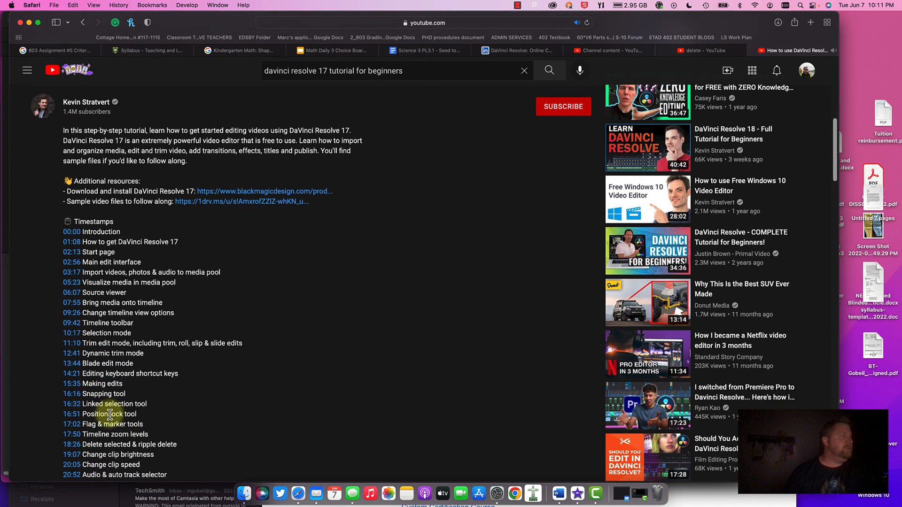
pyautogui.click(73, 386)
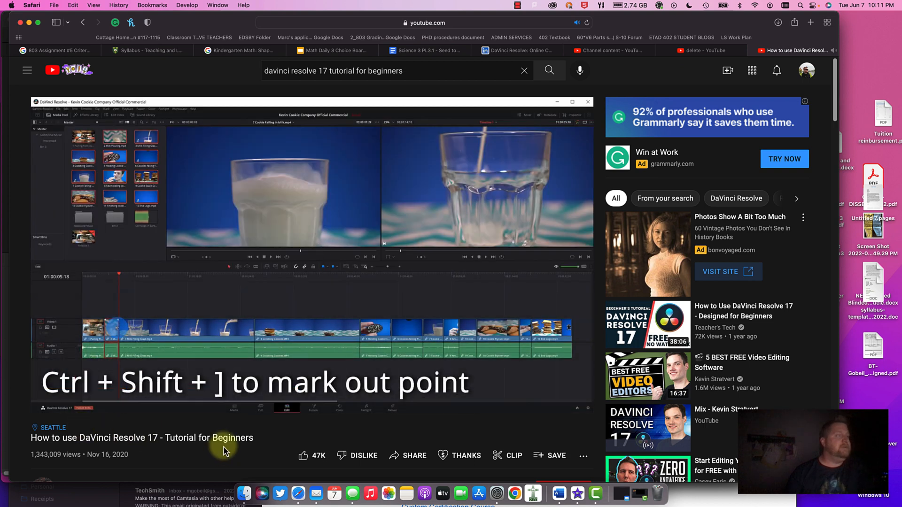
pyautogui.click(280, 278)
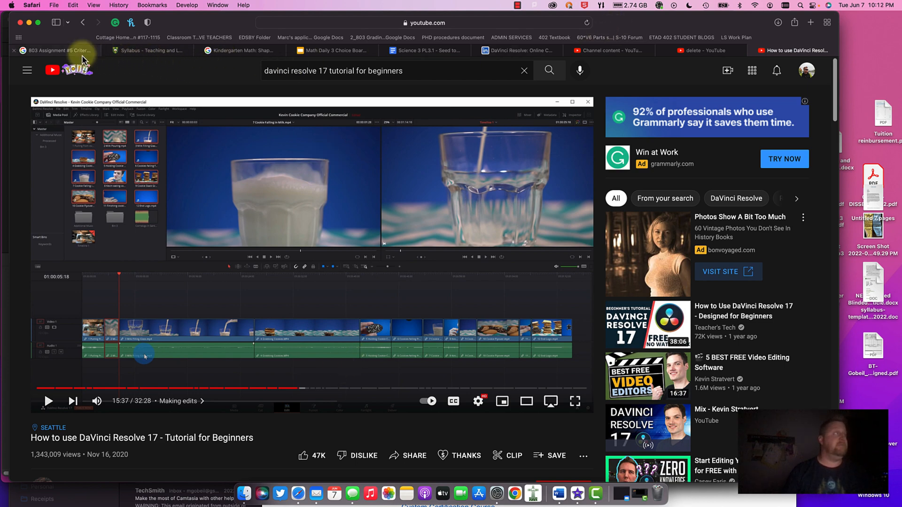
# Step: Look through the open assignment criteria, syllabus and slide pages, and switch to the browser window showing the Canvas course's weekly recordings
pyautogui.click(61, 51)
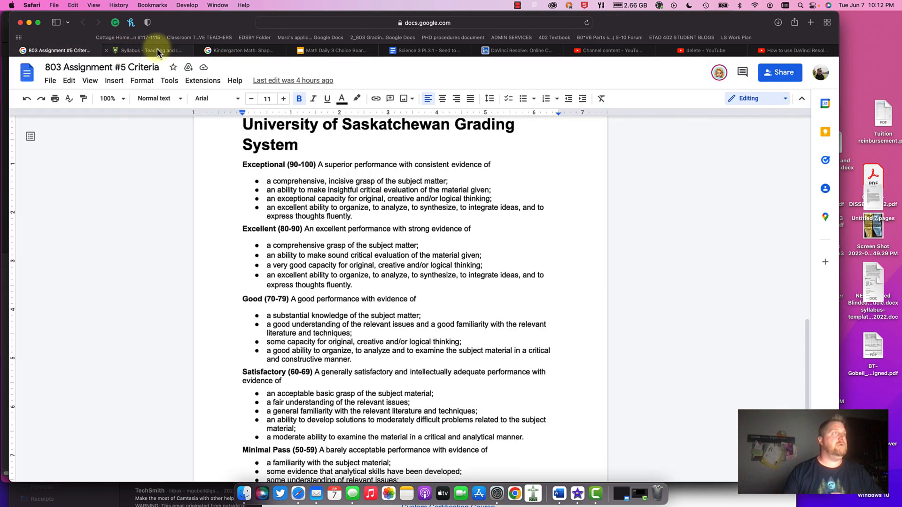
pyautogui.click(155, 50)
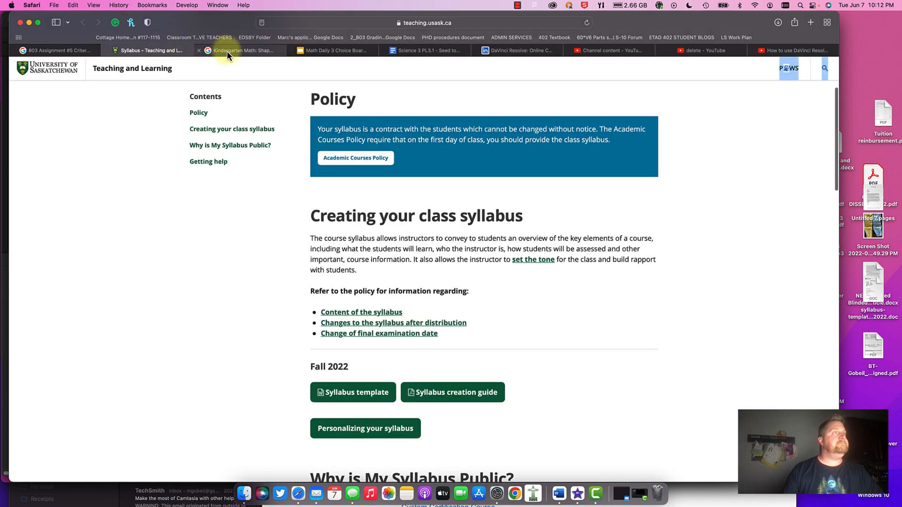
pyautogui.click(227, 50)
pyautogui.click(322, 51)
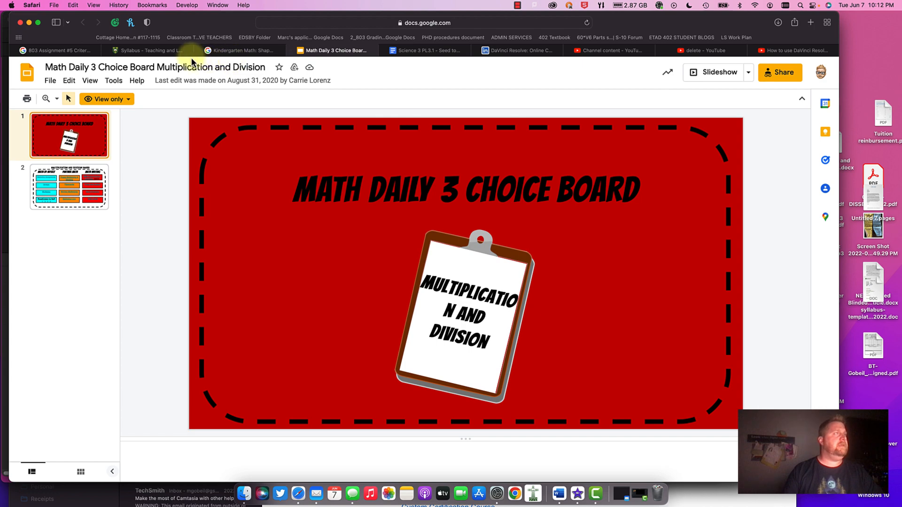
pyautogui.hotkey('ctrl', 'Up')
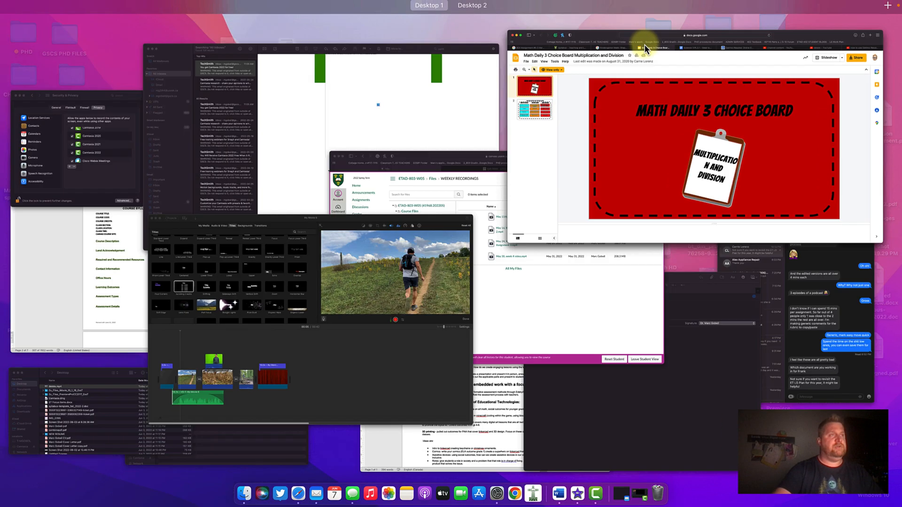
pyautogui.click(549, 263)
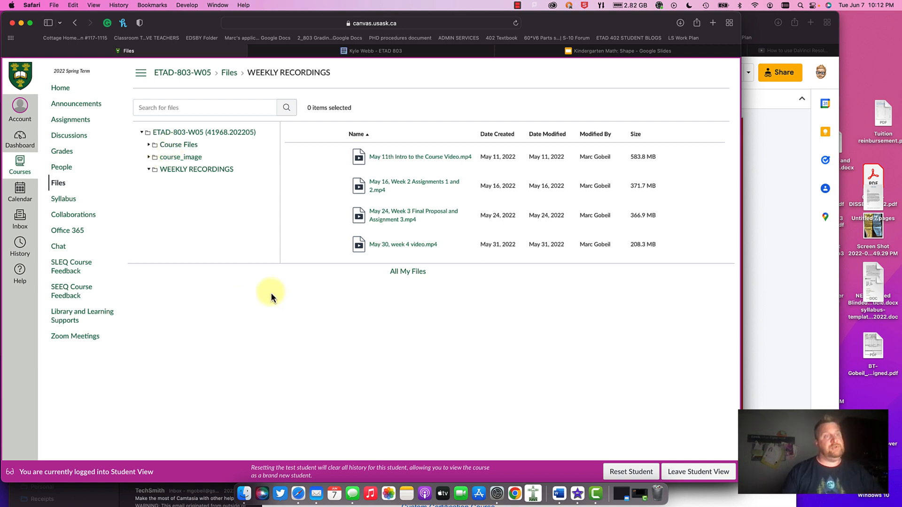
# Step: Open the course's Zoom Meetings page, launch Zoom through its fallback link to view the upcoming meetings, and close the Zoom page
pyautogui.click(80, 338)
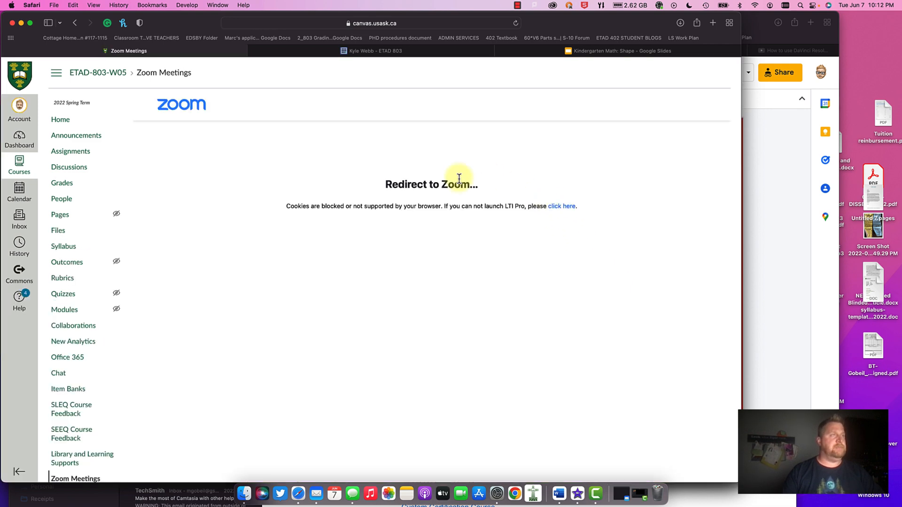
pyautogui.click(571, 207)
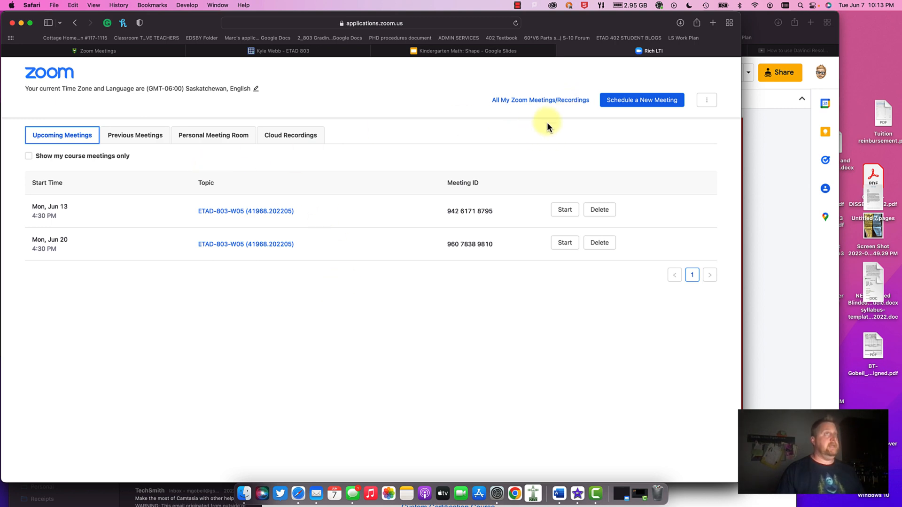
pyautogui.press('super+w')
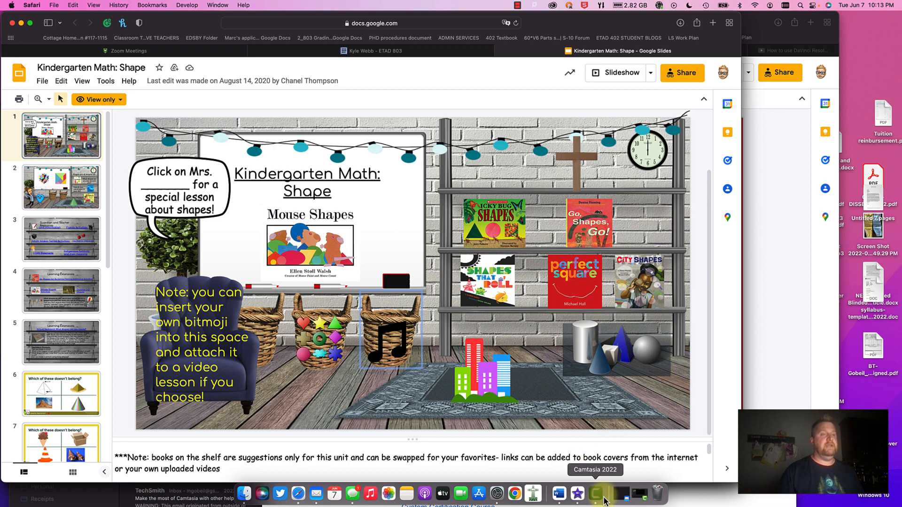
# Step: Switch to Camtasia 2022, move its window flush with the screen's upper-left corner, and show the Media Bin
pyautogui.click(604, 499)
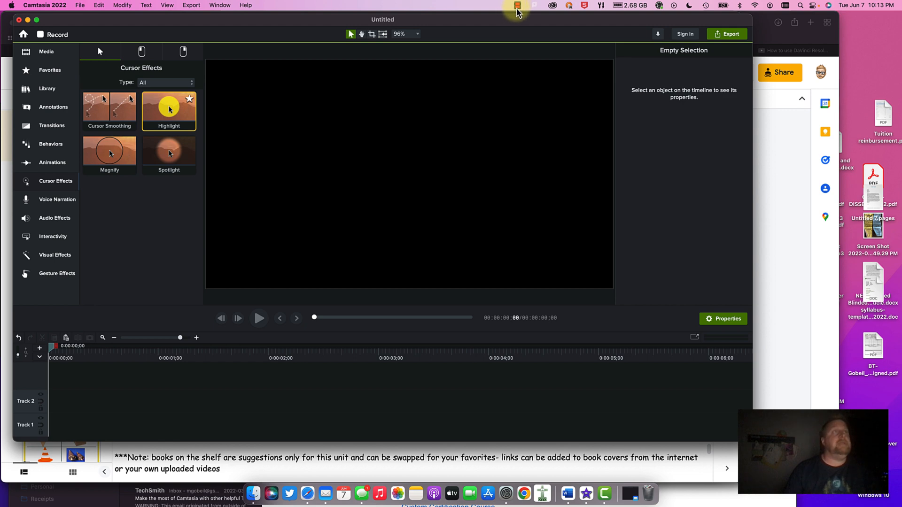
pyautogui.moveTo(510, 20); pyautogui.dragTo(501, 18)
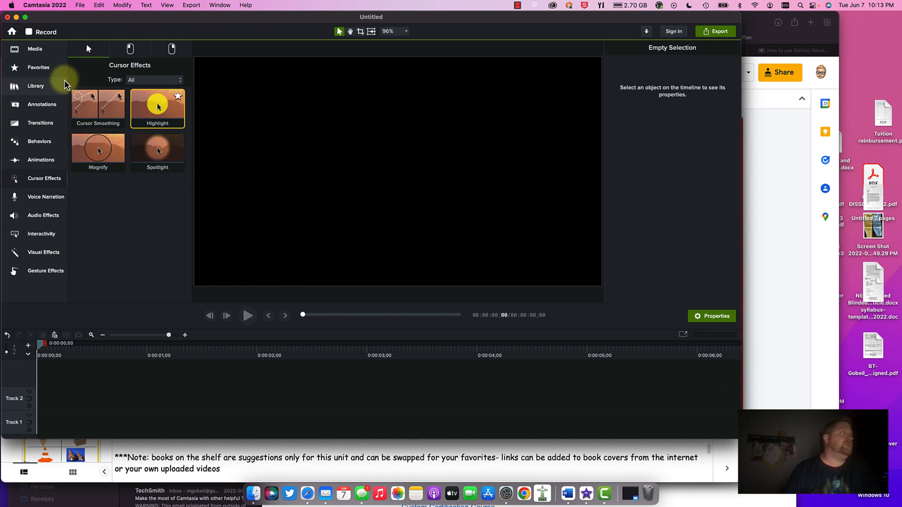
pyautogui.click(47, 56)
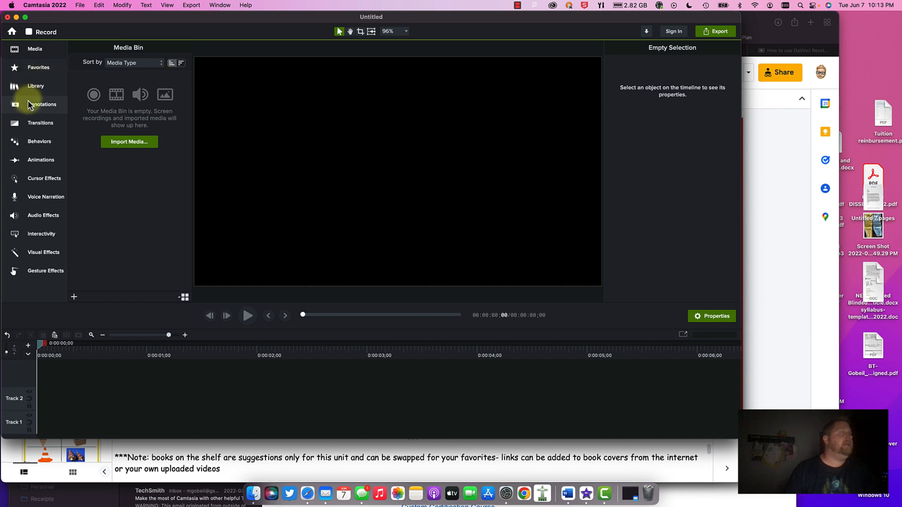
# Step: Browse the annotation categories, including Callouts, Arrows & Lines and Sketch Motion
pyautogui.click(49, 110)
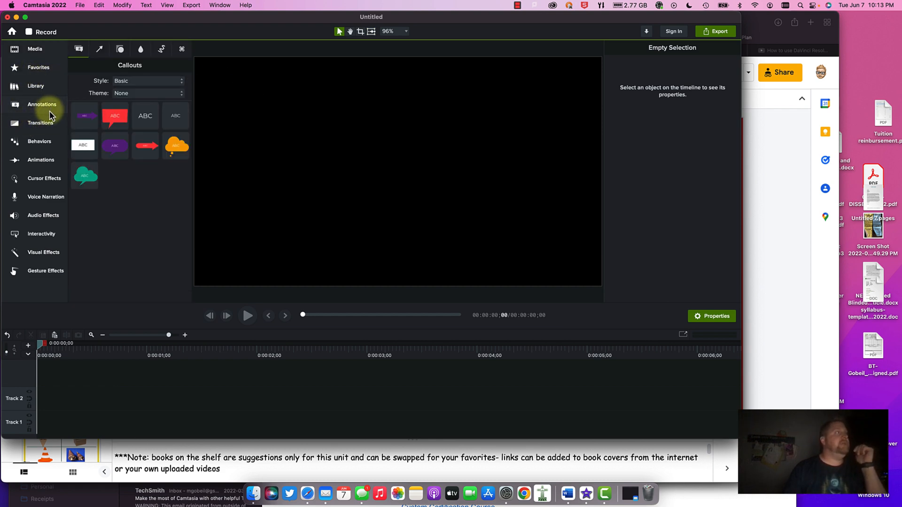
pyautogui.click(99, 49)
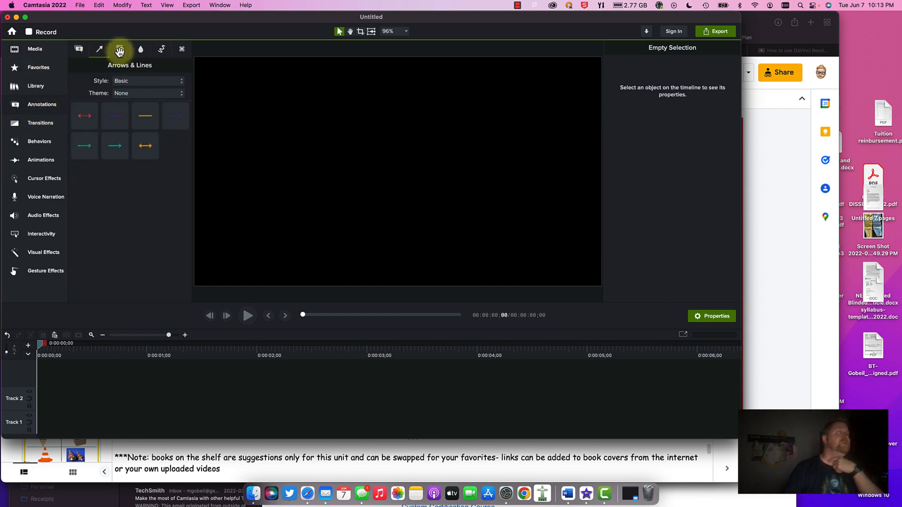
pyautogui.click(119, 51)
pyautogui.click(141, 49)
pyautogui.click(162, 50)
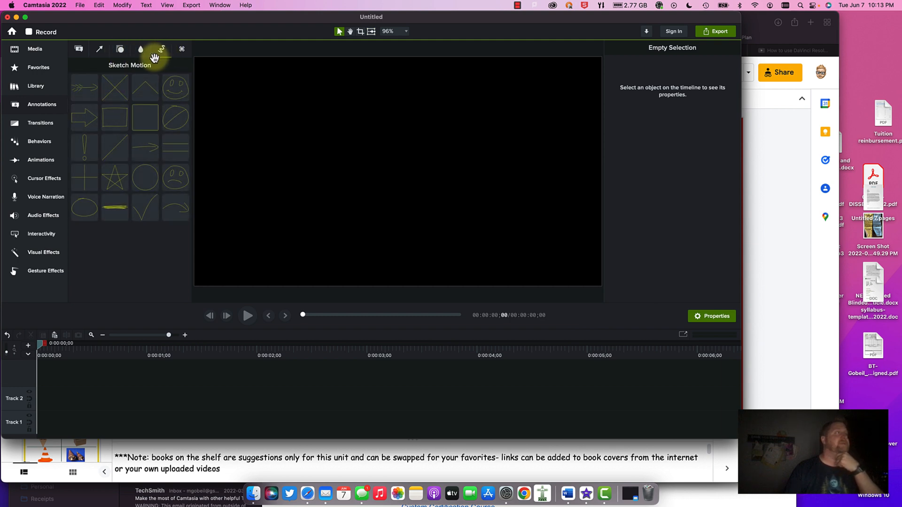
pyautogui.click(141, 50)
pyautogui.click(161, 50)
# Step: Look over the available transitions, animations, cursor effects, interactivity quiz options and visual effects
pyautogui.click(58, 131)
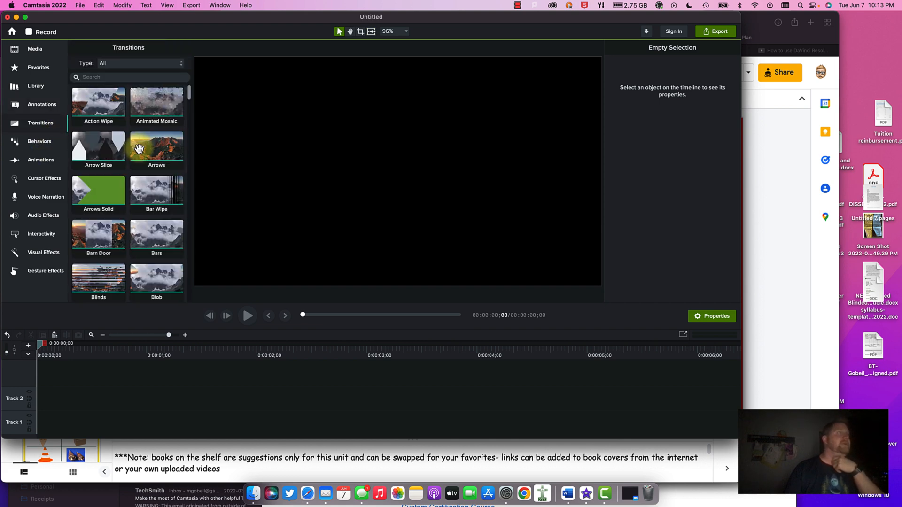
pyautogui.click(42, 161)
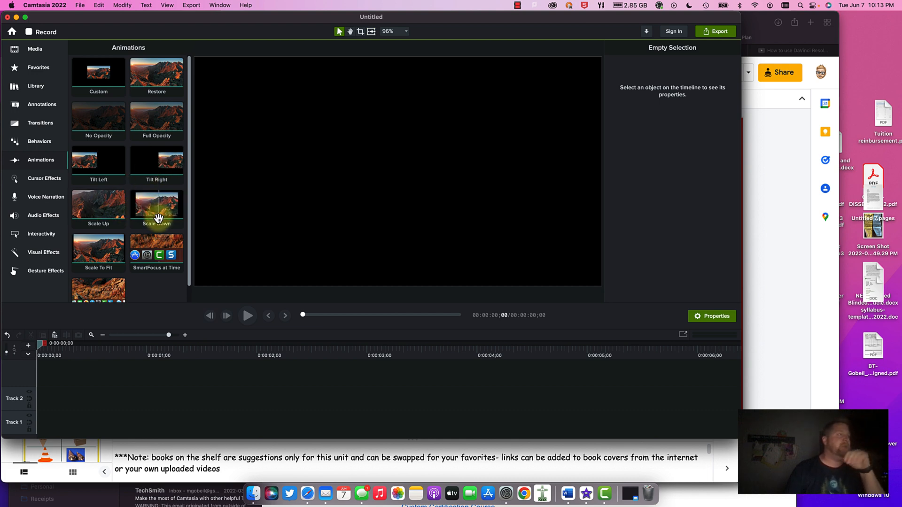
pyautogui.click(47, 179)
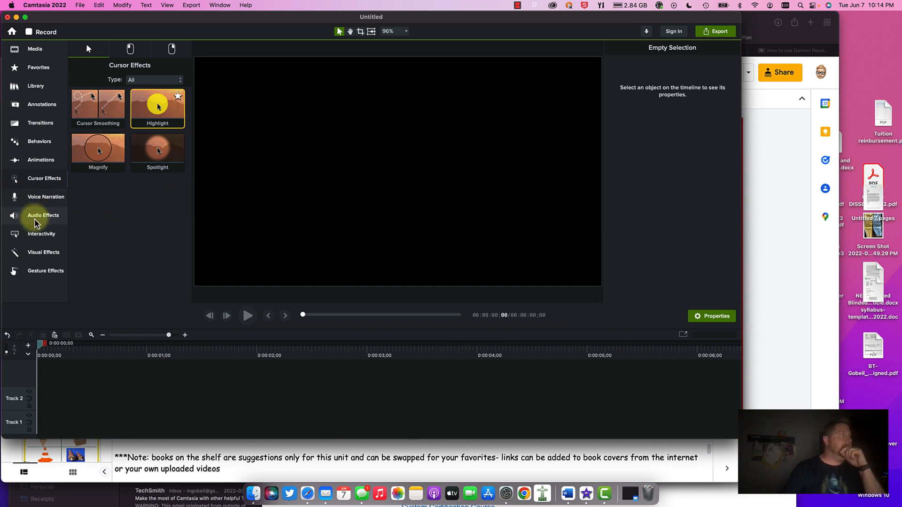
pyautogui.click(47, 235)
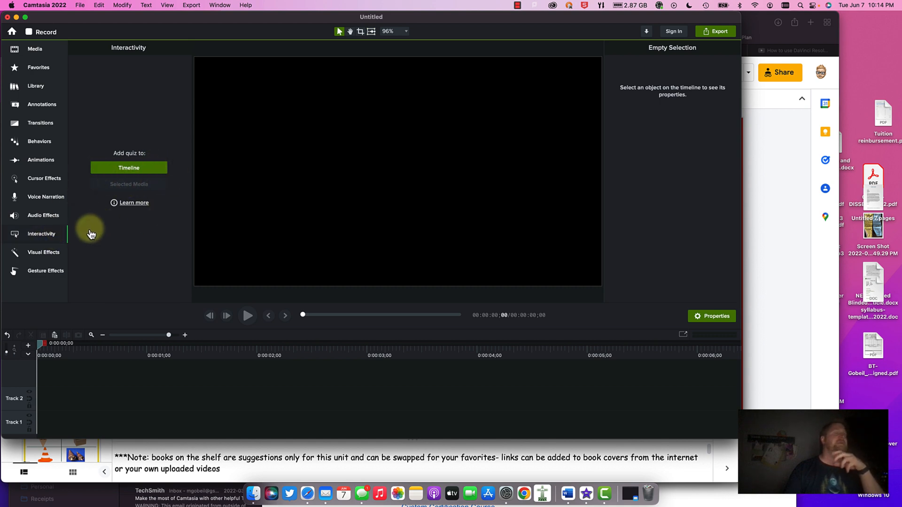
pyautogui.click(58, 254)
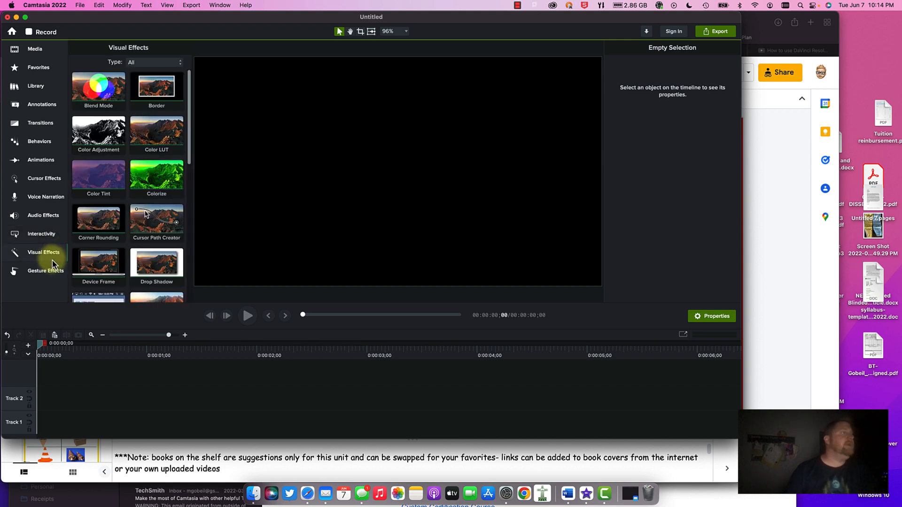
pyautogui.scroll(-3, 104, 238)
pyautogui.scroll(-1, 104, 237)
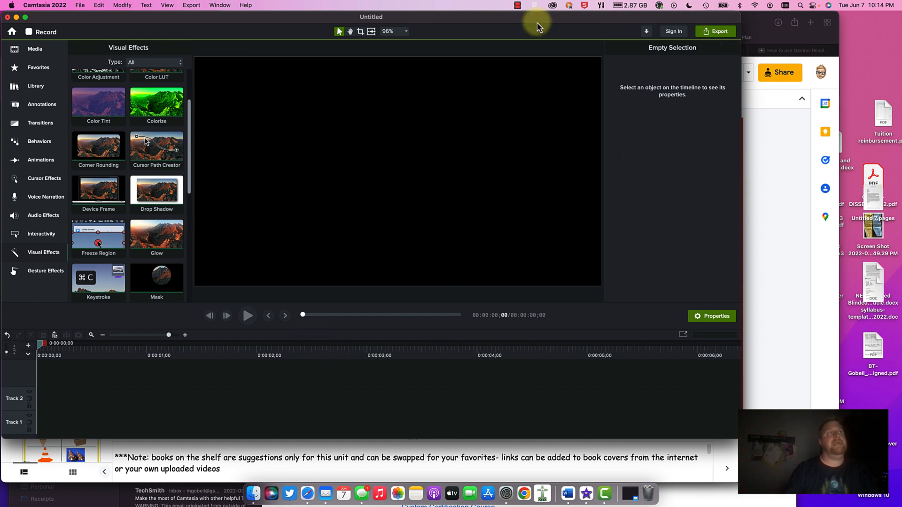
# Step: Open the screen recorder's controls for stopping or pausing the recording
pyautogui.click(518, 6)
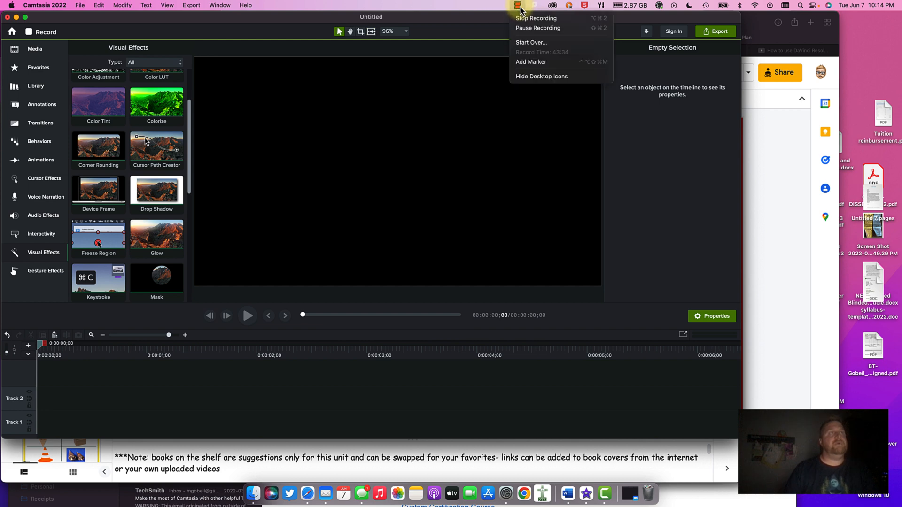